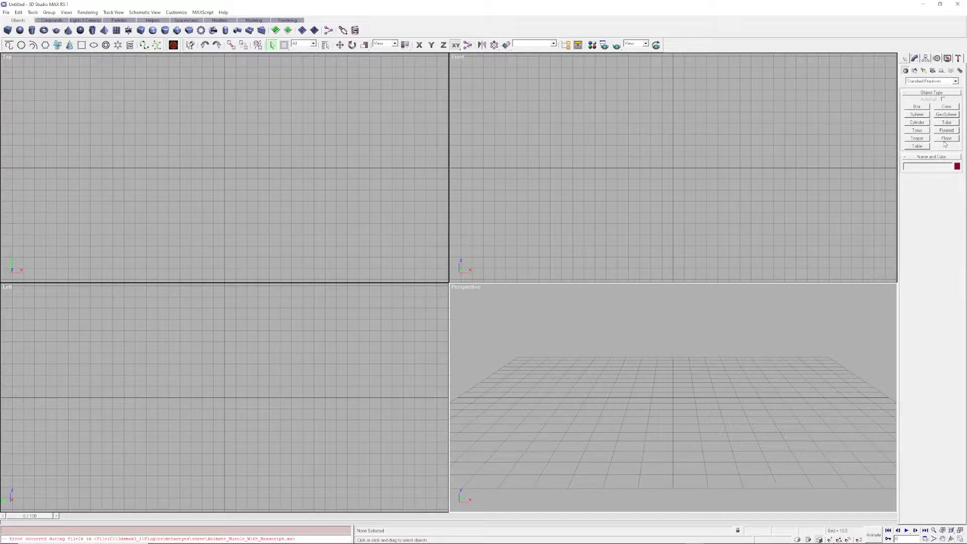
Create a box 40 units long, 20 wide and 10 high in the Top viewport.
click(919, 108)
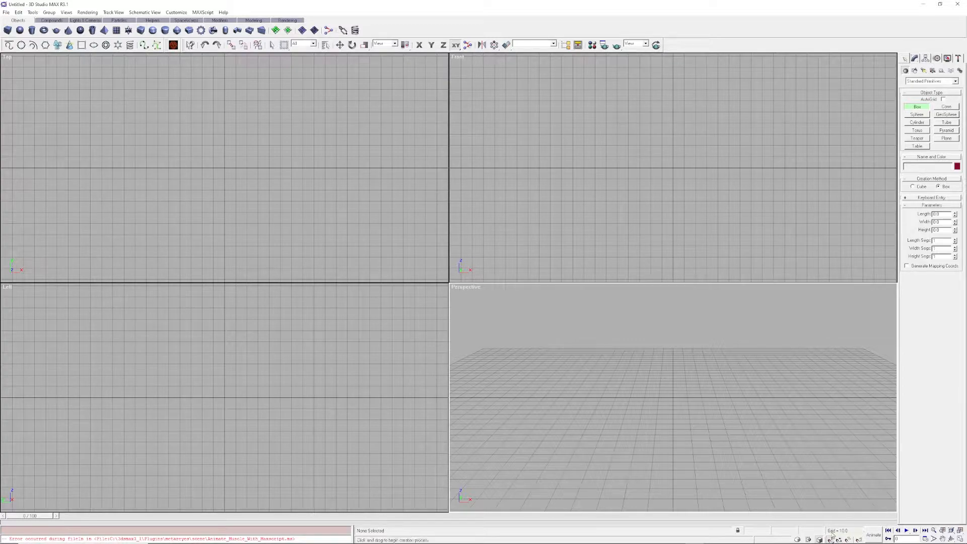
drag(191, 146, 213, 190)
click(220, 180)
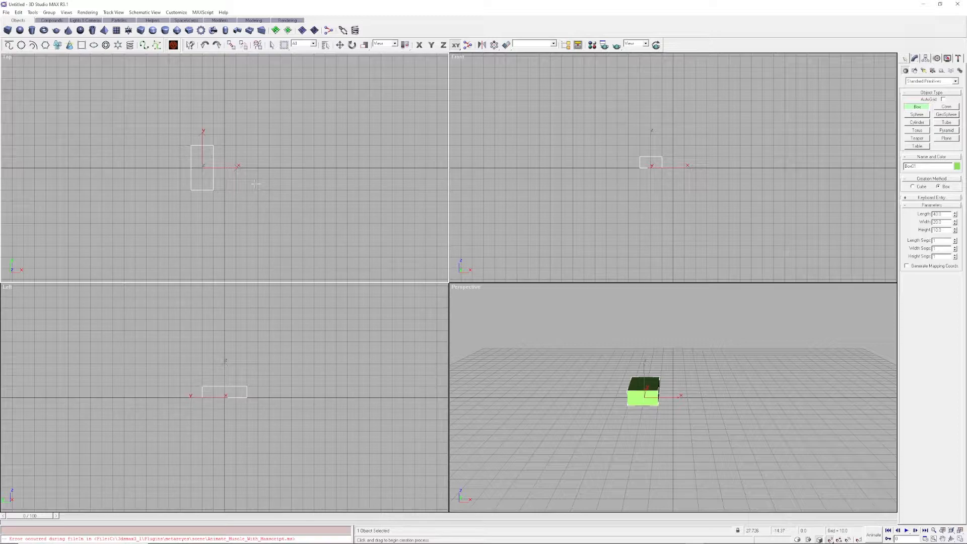
right_click(256, 169)
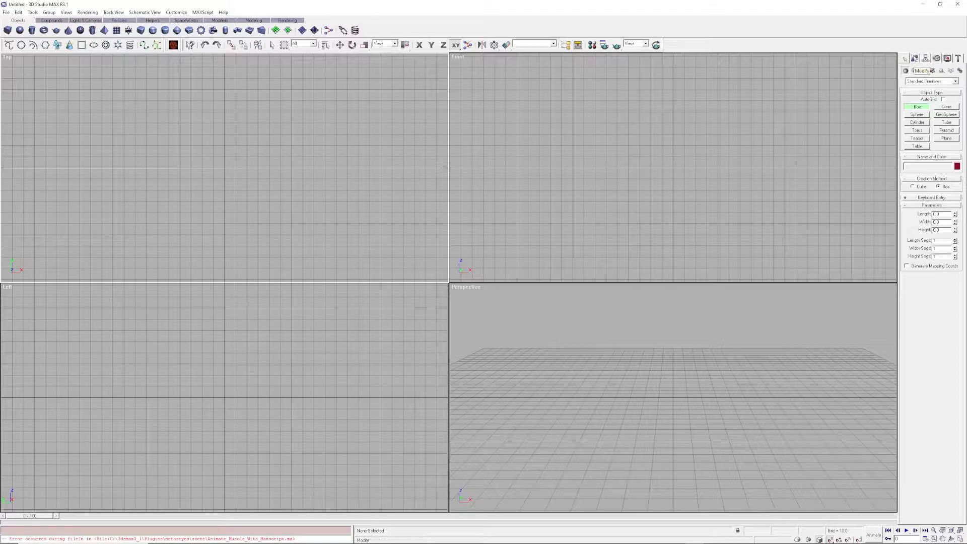
click(915, 58)
click(906, 59)
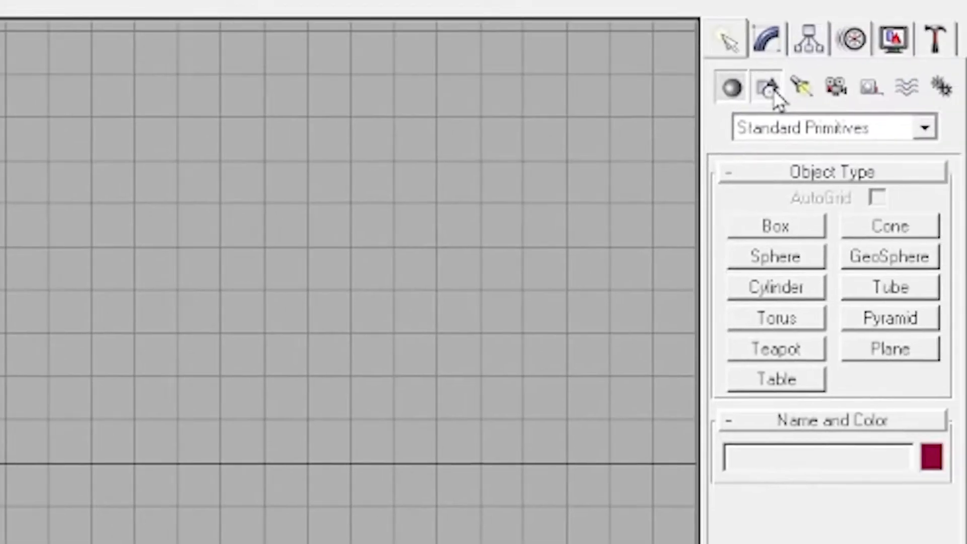
click(897, 33)
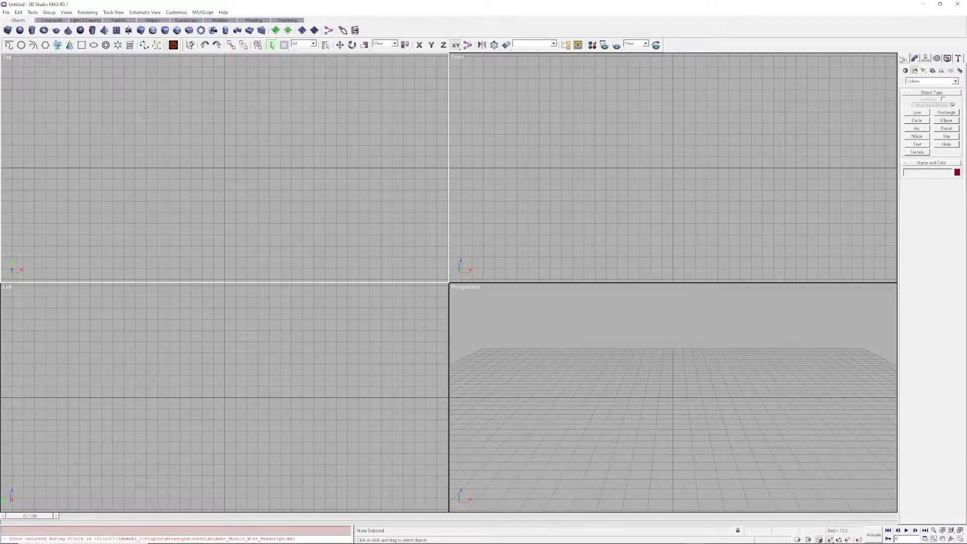
Draw a closed cross-shaped line centred on the origin in the Top viewport, about 80 units across with arms about 40 units wide.
click(917, 113)
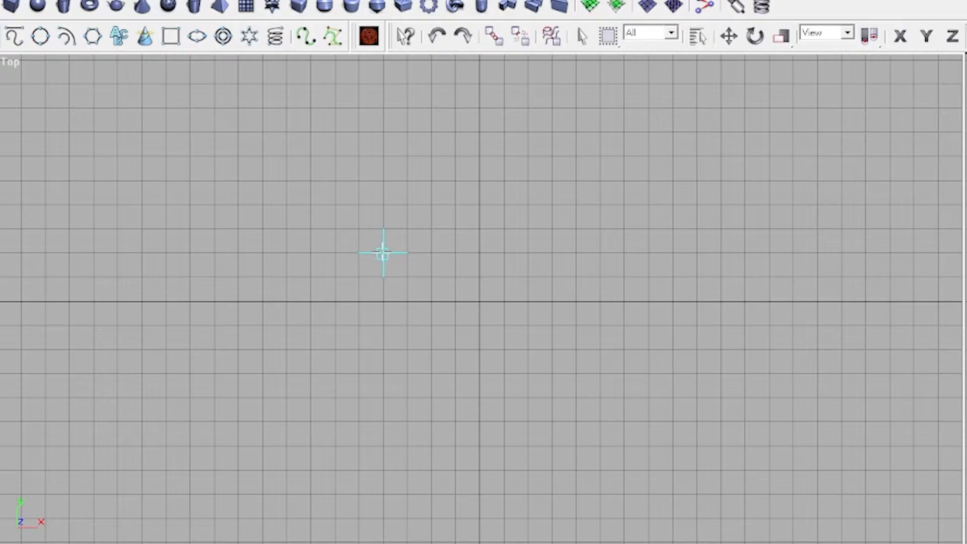
click(179, 147)
click(384, 350)
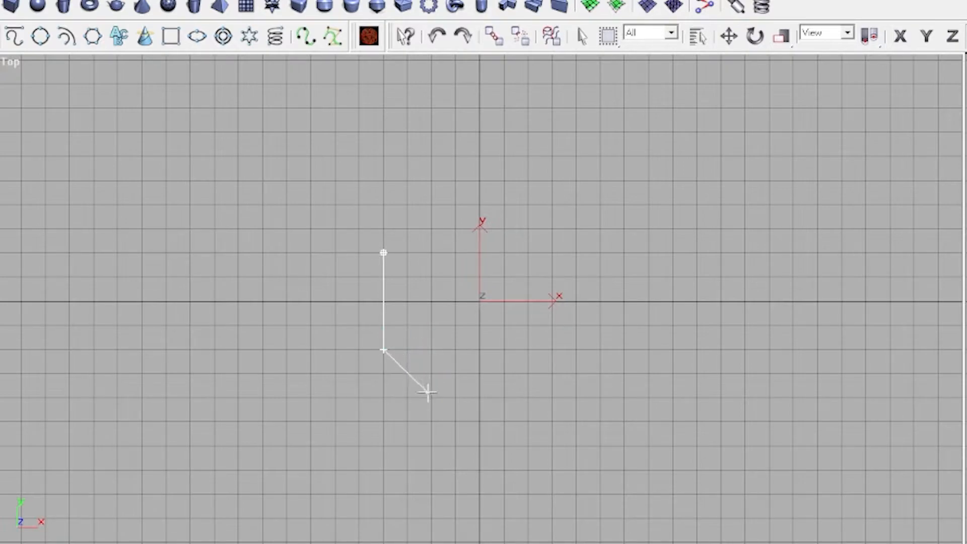
click(431, 350)
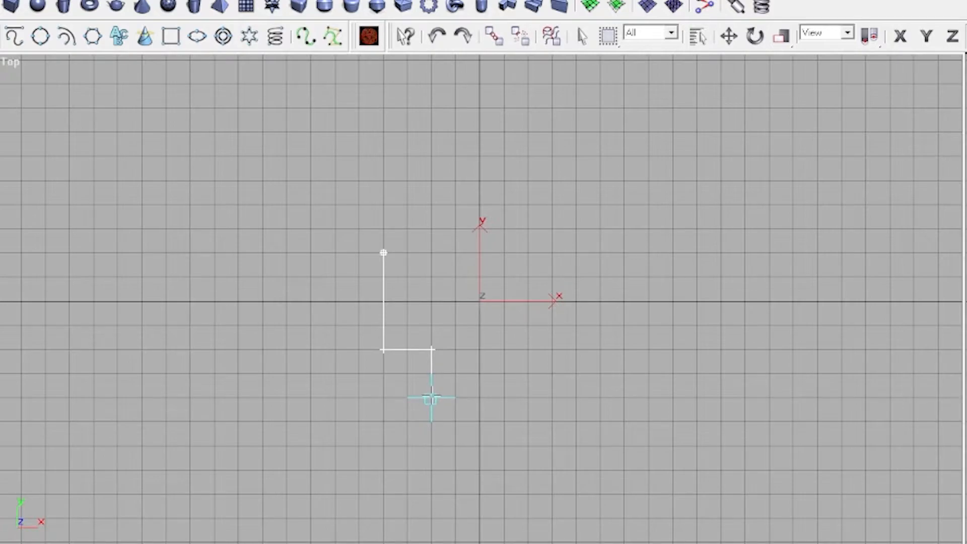
click(432, 398)
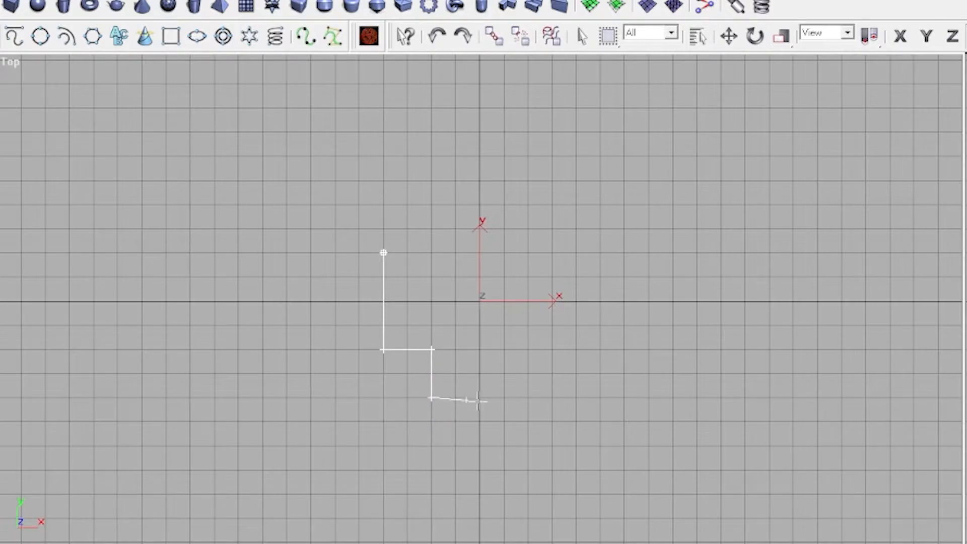
click(528, 398)
click(528, 350)
click(577, 350)
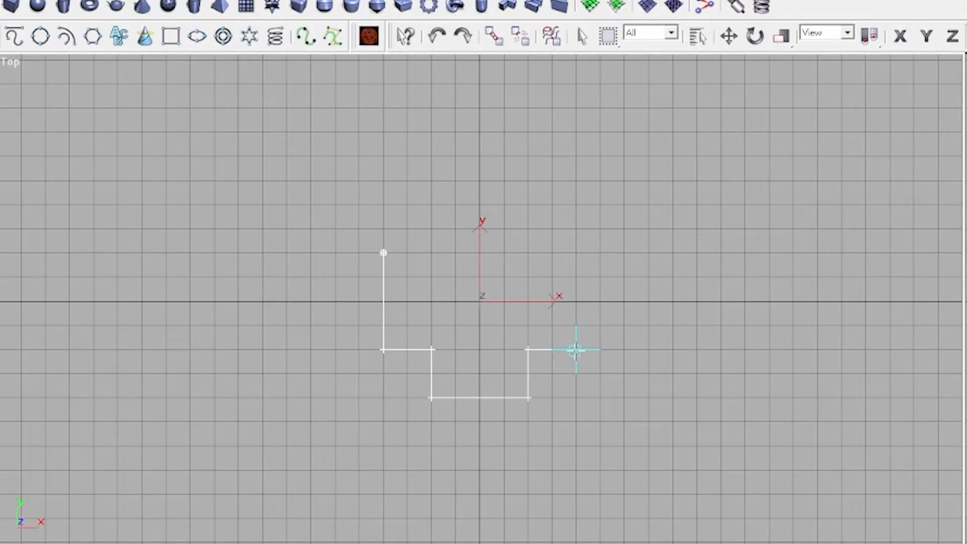
click(577, 253)
click(528, 252)
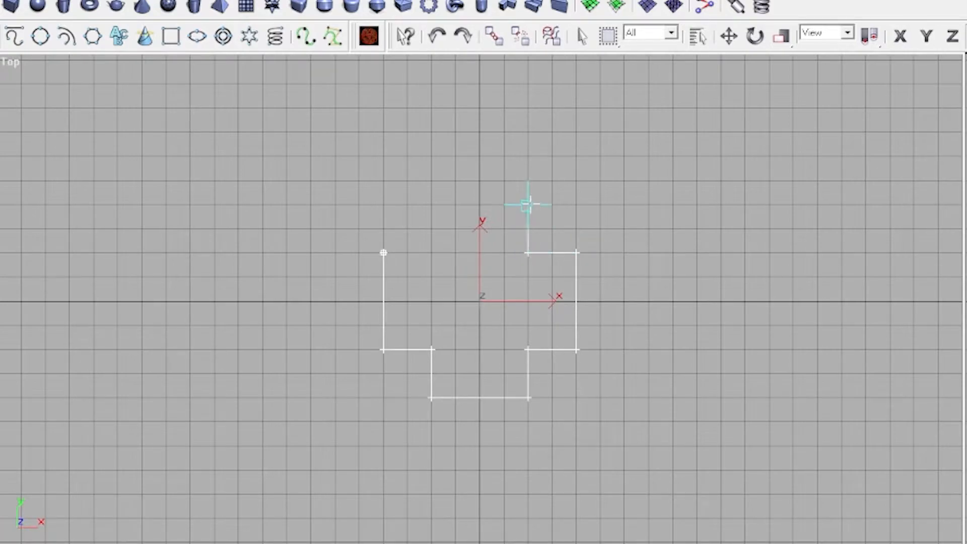
click(528, 204)
click(432, 204)
click(432, 253)
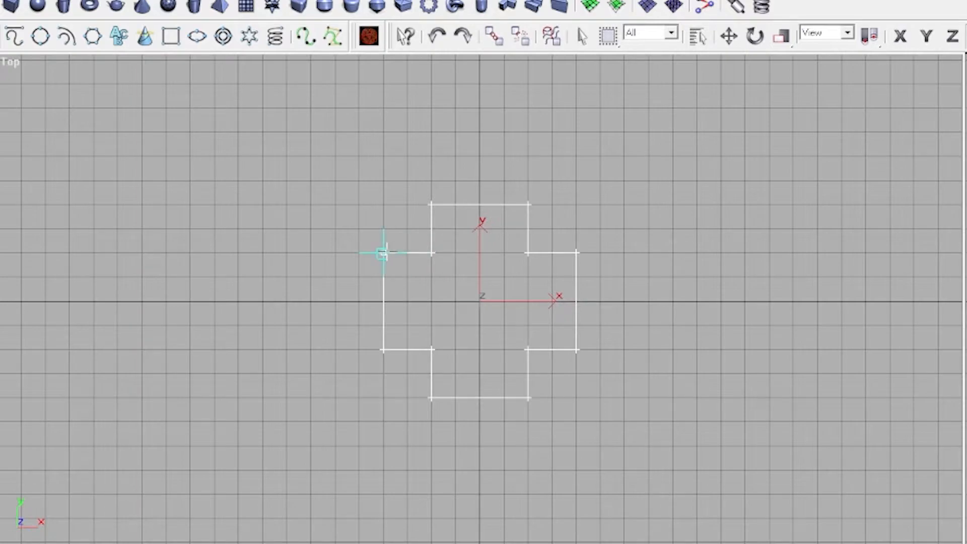
click(383, 253)
click(385, 253)
Edit the cross shape at Segment level and convert the curved closing segment at its upper-left notch to a straight line.
click(966, 543)
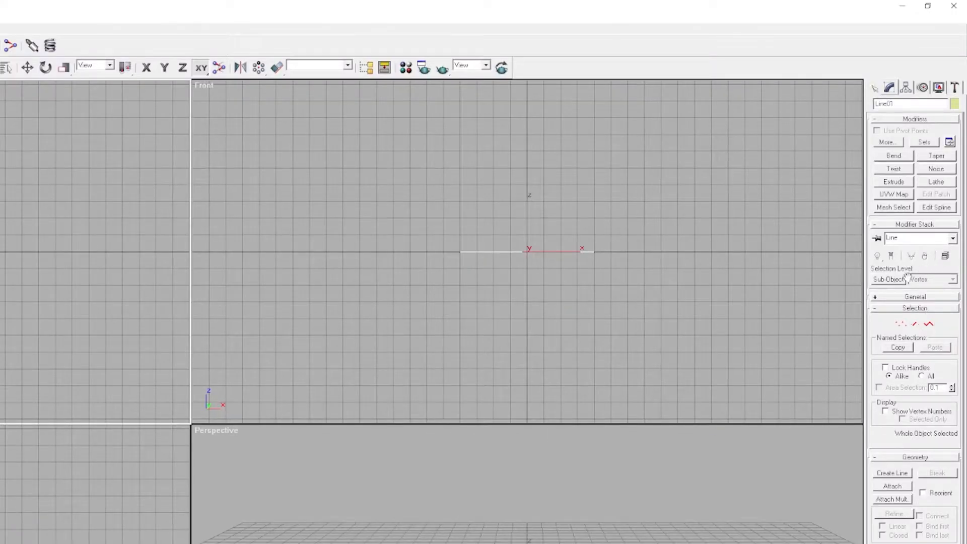
click(890, 280)
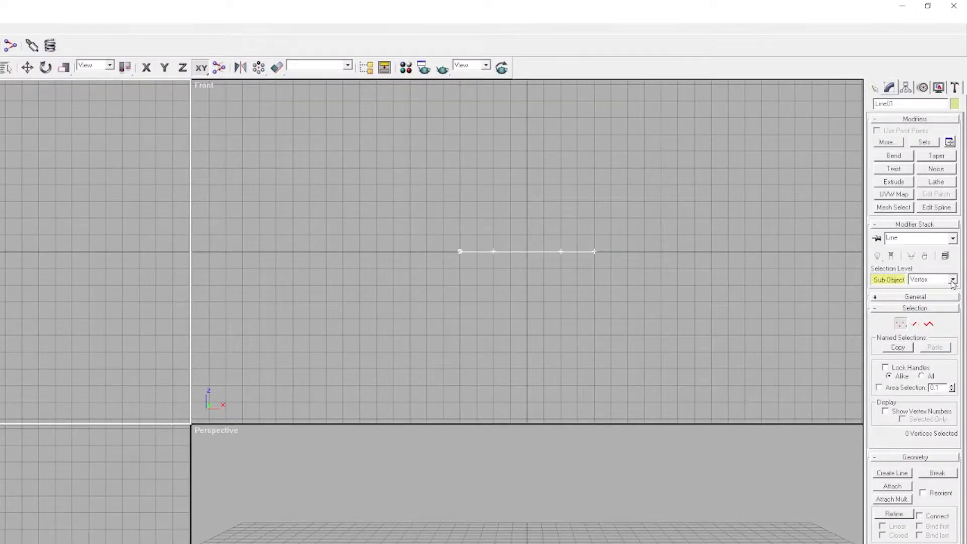
click(460, 251)
click(493, 251)
click(946, 280)
click(950, 295)
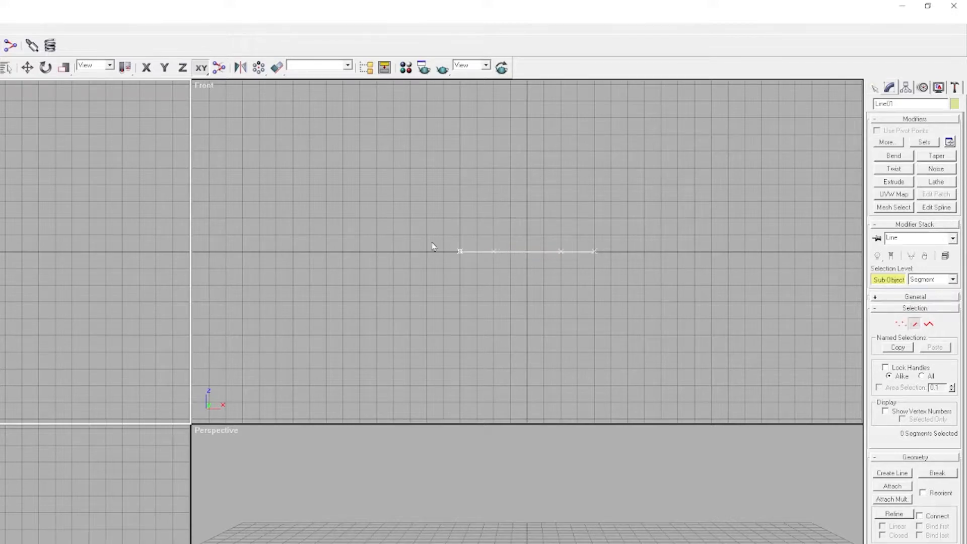
click(179, 132)
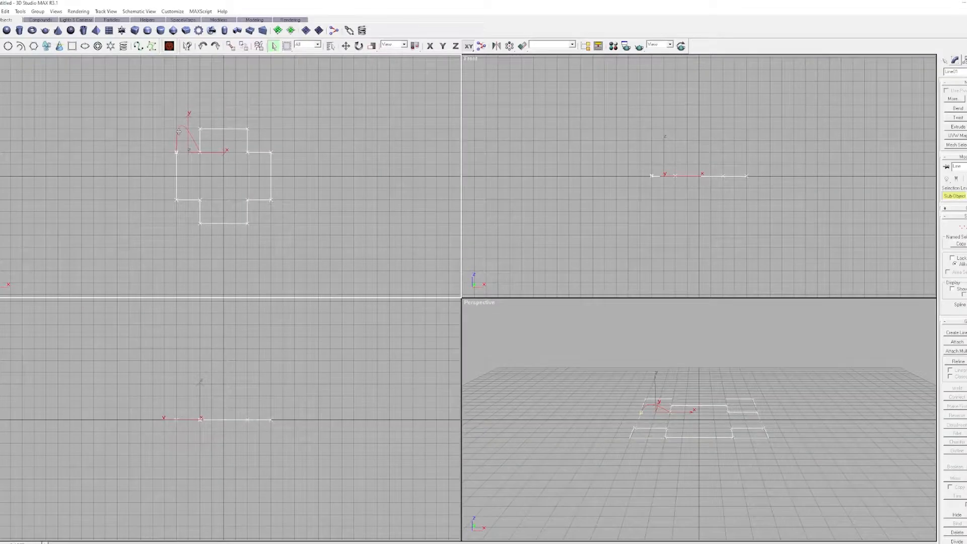
right_click(179, 135)
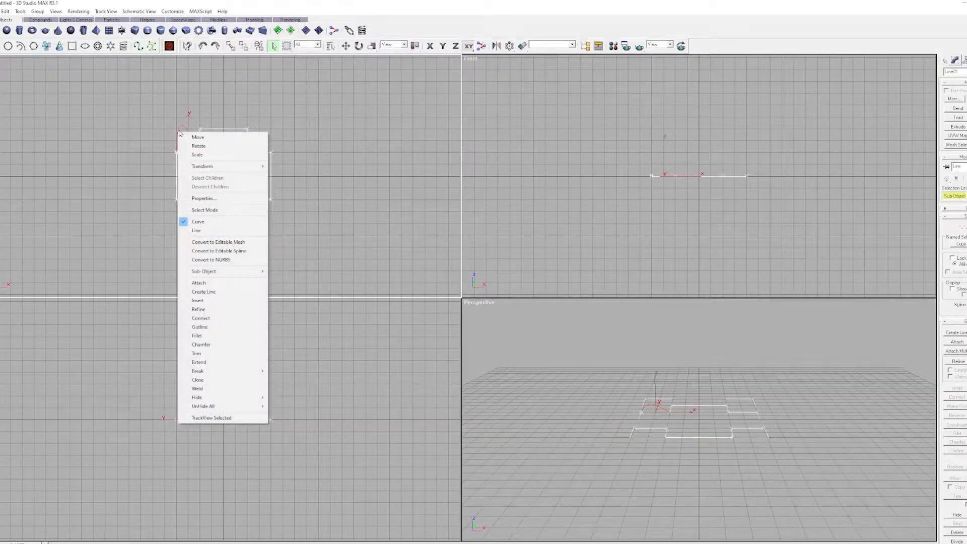
click(199, 231)
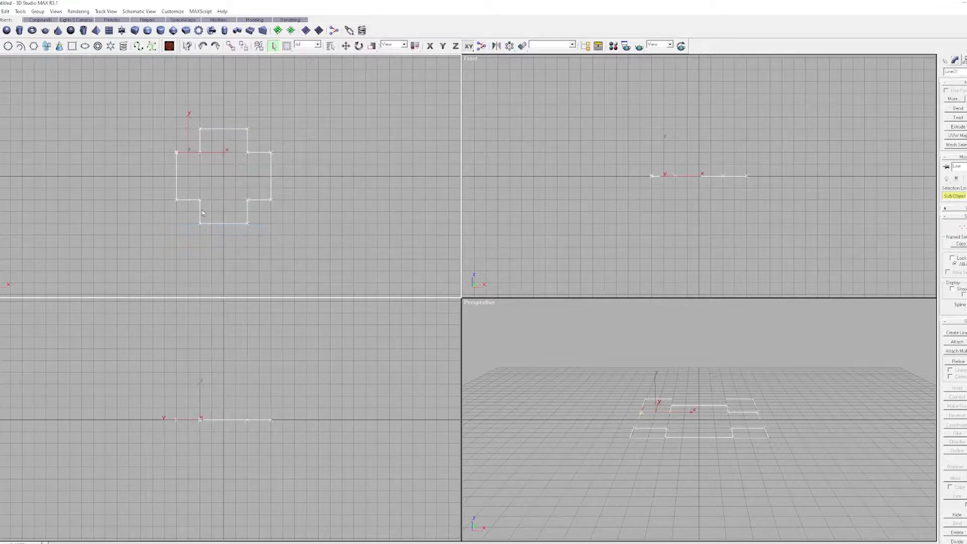
right_click(183, 153)
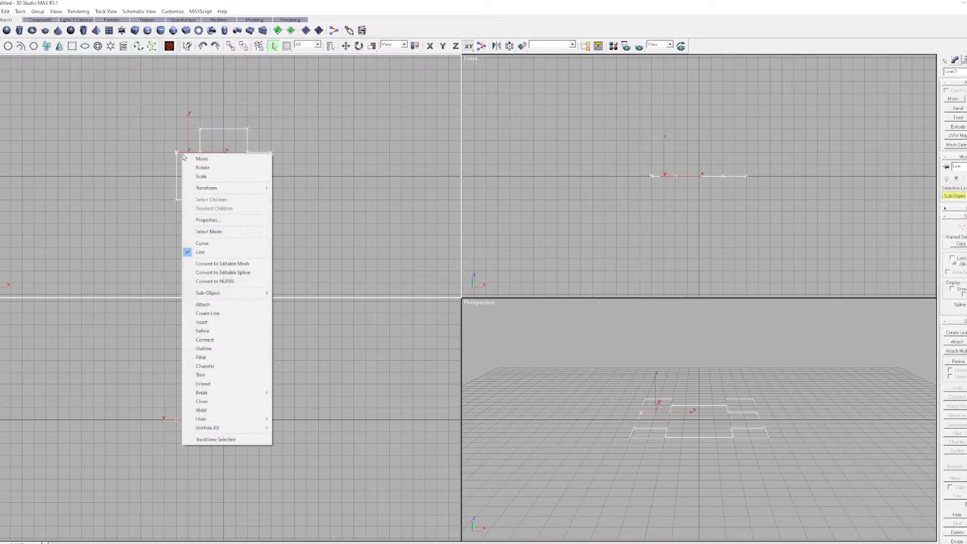
click(236, 254)
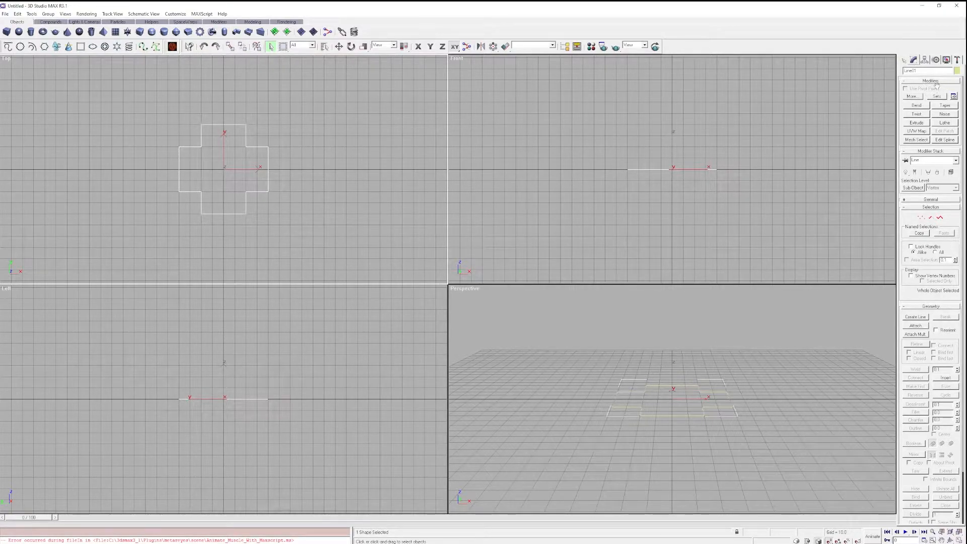
Extrude the cross-shaped line by an amount of 200.
click(905, 61)
click(914, 61)
click(917, 122)
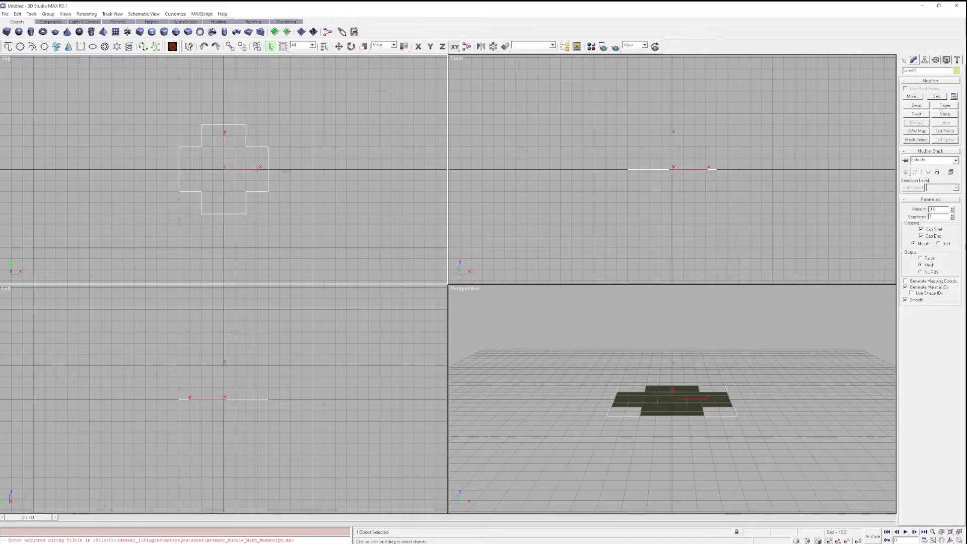
click(945, 210)
text(4)
key(Return)
double_click(945, 208)
text(200)
key(Return)
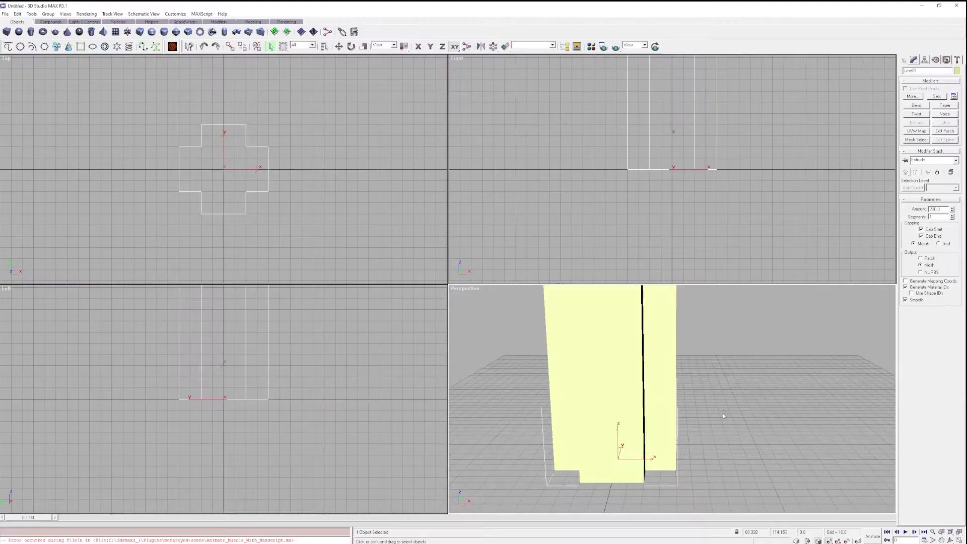
Draw eight 10 by 10 rectangles in the Top viewport, two inside the outer end of each arm of the cross.
scroll(726, 403, down, 5)
middle_drag(748, 391, 693, 389)
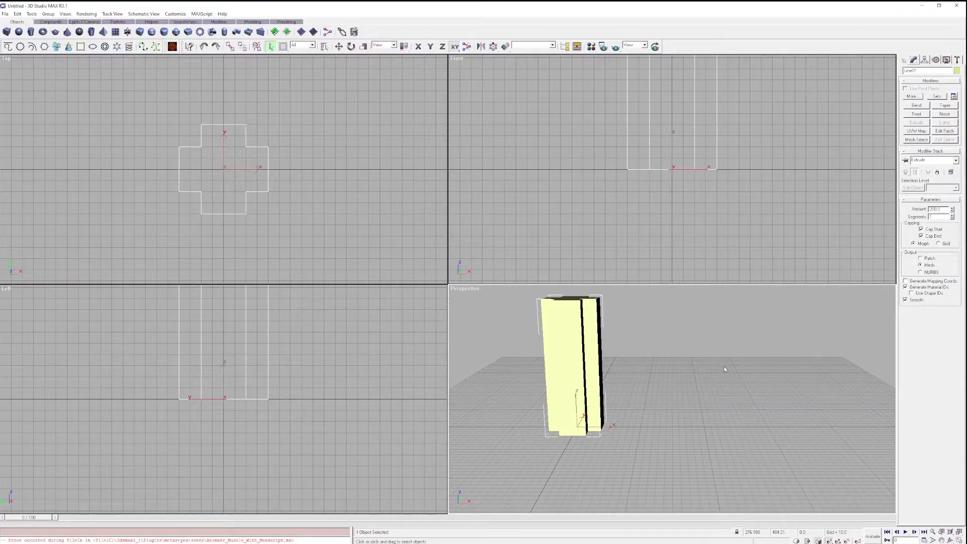
middle_drag(691, 376, 706, 393)
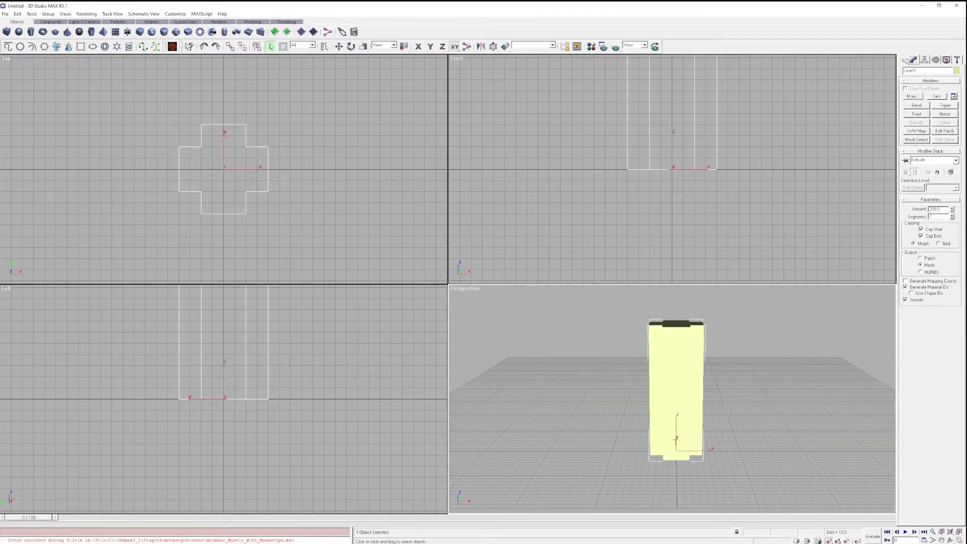
click(904, 60)
click(946, 114)
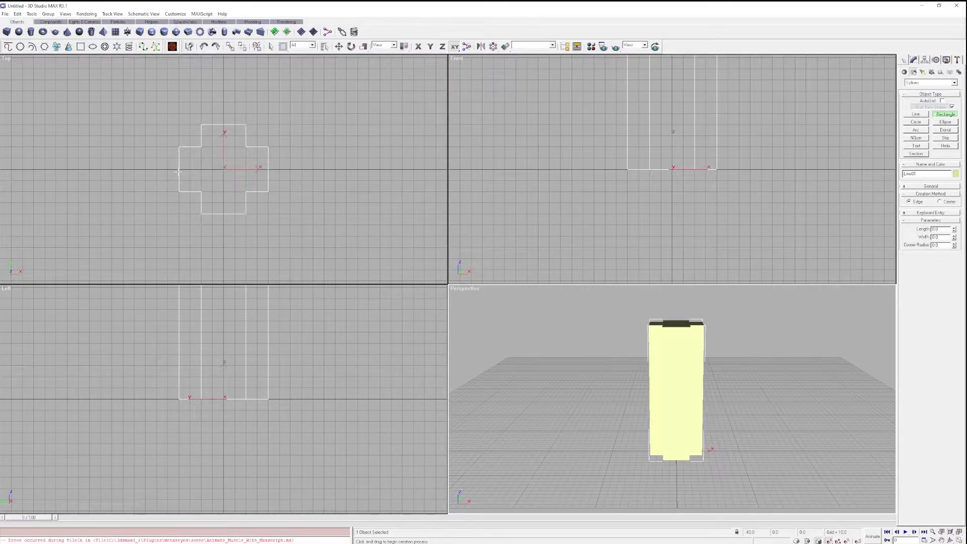
scroll(203, 152, up, 2)
drag(189, 184, 204, 199)
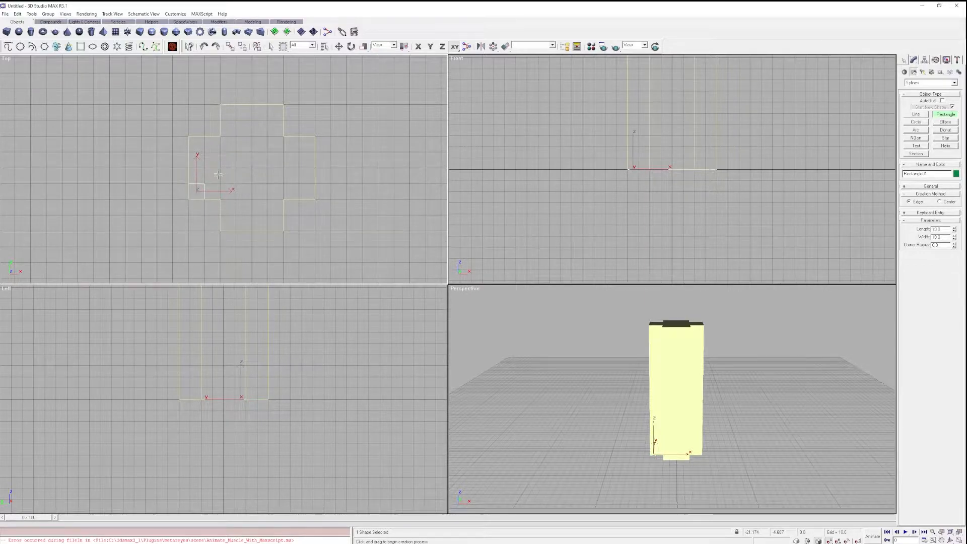
drag(188, 168, 204, 152)
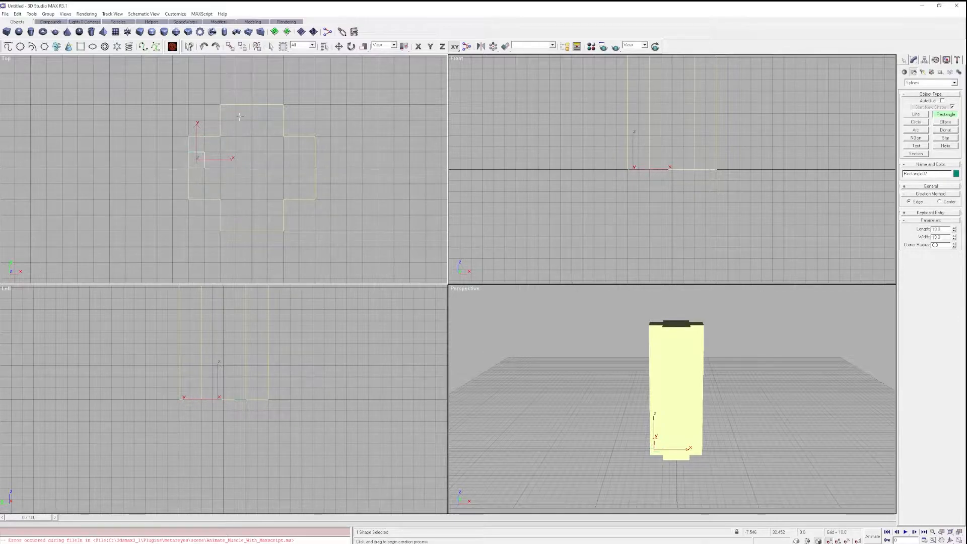
drag(227, 120, 268, 105)
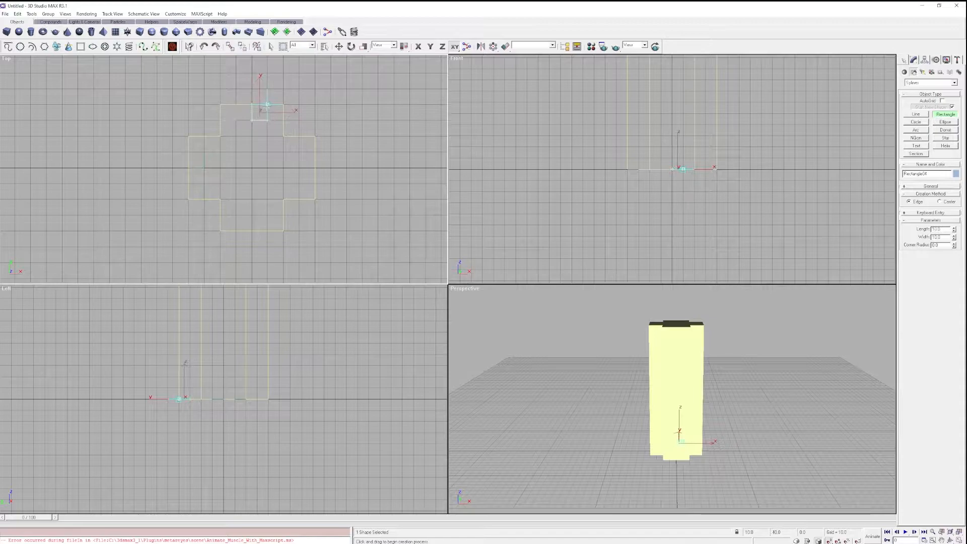
drag(300, 136, 314, 184)
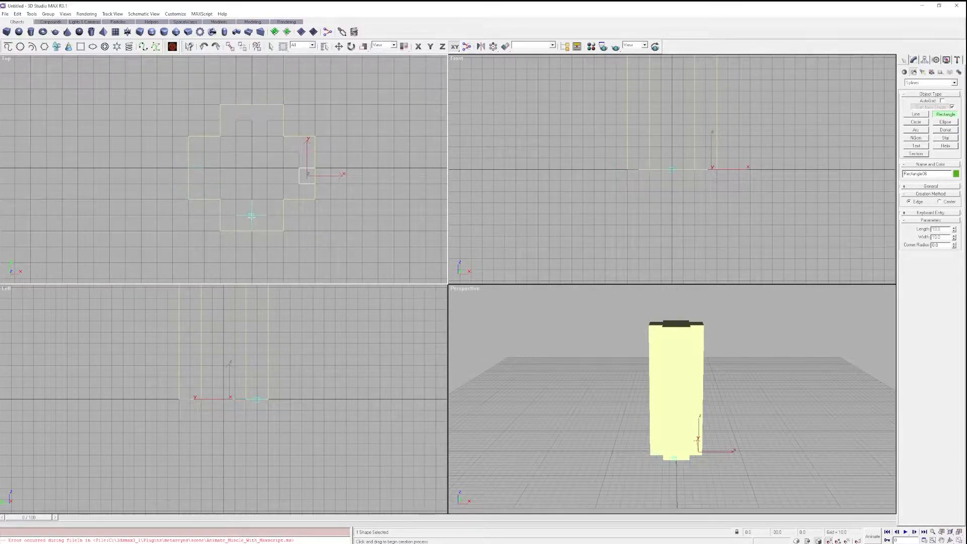
drag(252, 215, 268, 231)
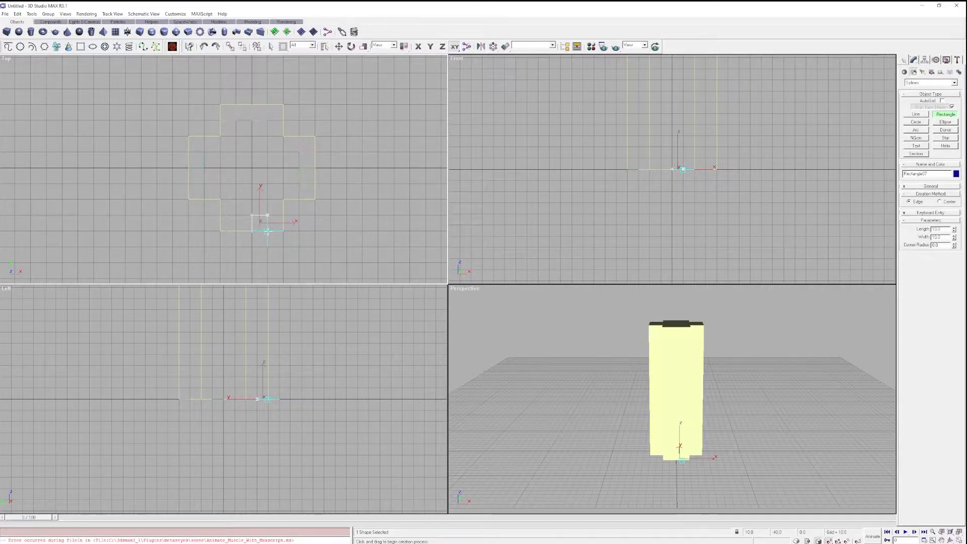
drag(220, 216, 236, 231)
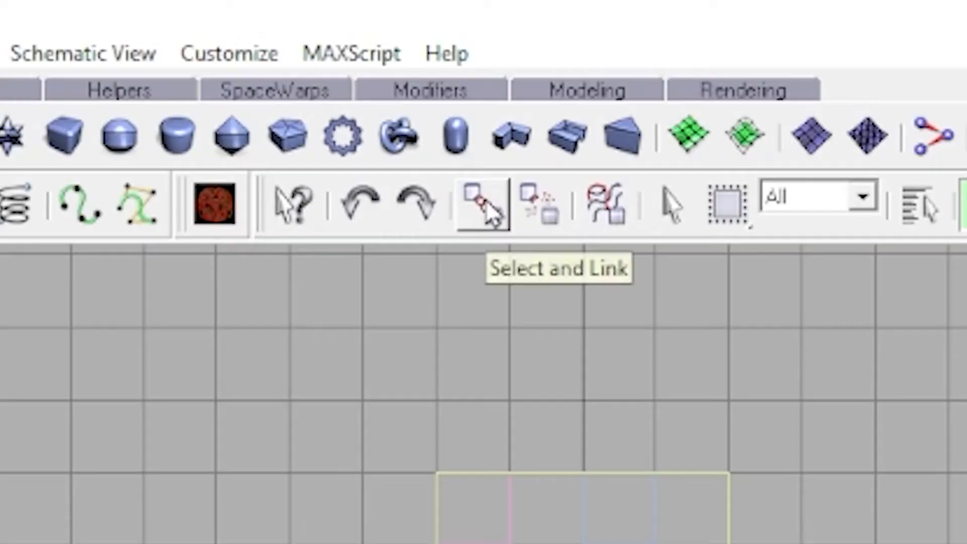
Try to pick and link the small rectangles with Select and Link.
click(232, 48)
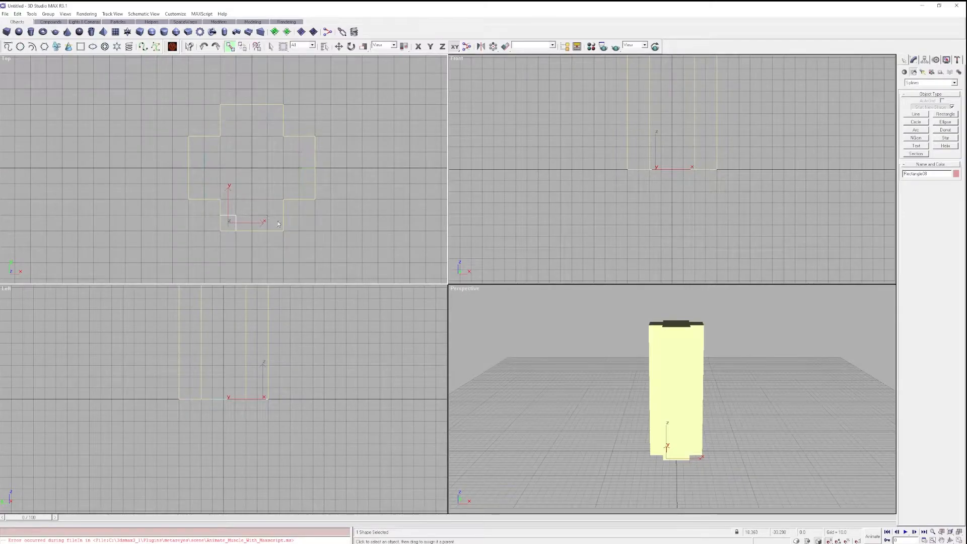
click(253, 220)
click(304, 184)
drag(304, 183, 196, 184)
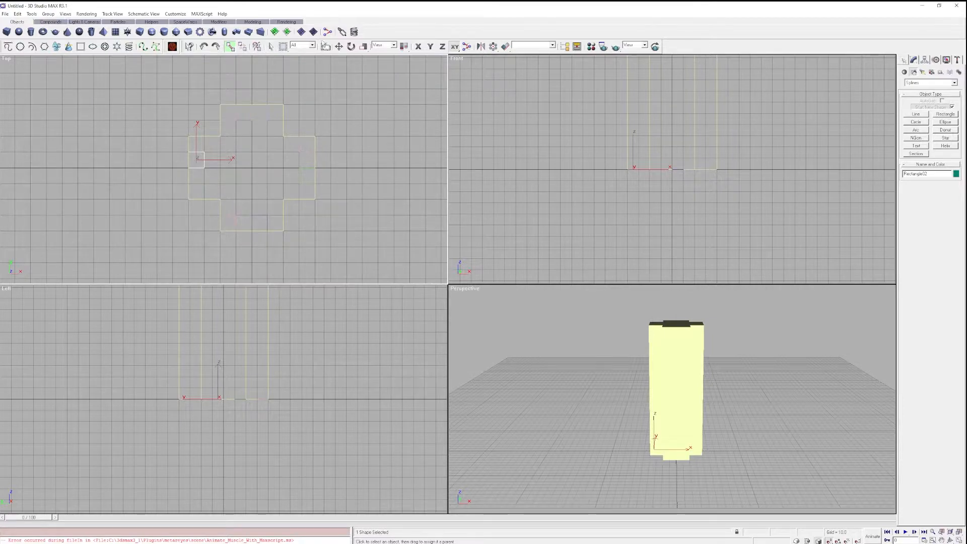
Select all eight small rectangles with the Move tool, leaving the extruded cross out of the selection.
click(339, 46)
mouse_move(215, 164)
mouse_down()
mouse_move(106, 165)
mouse_move(301, 168)
mouse_move(43, 172)
mouse_move(209, 178)
mouse_up()
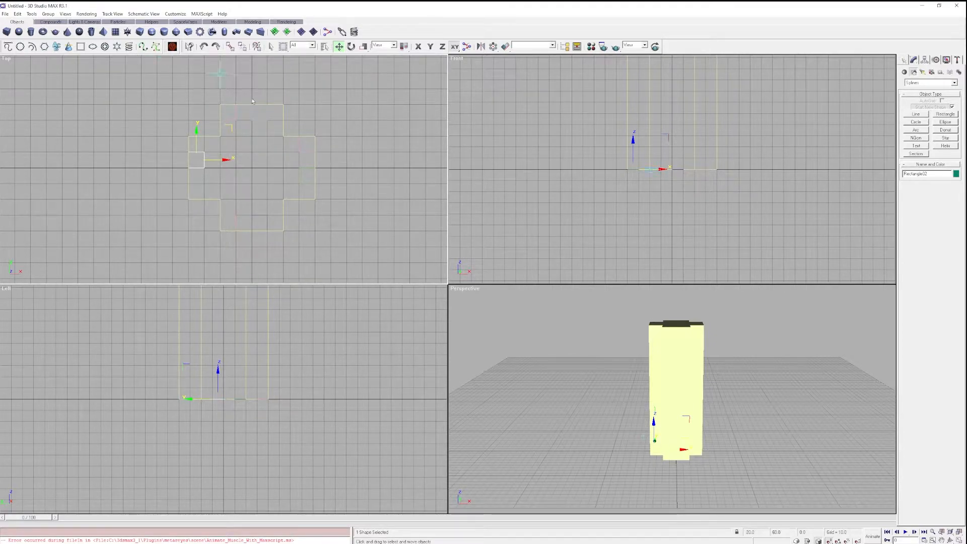
drag(366, 247, 168, 88)
alt+click(206, 137)
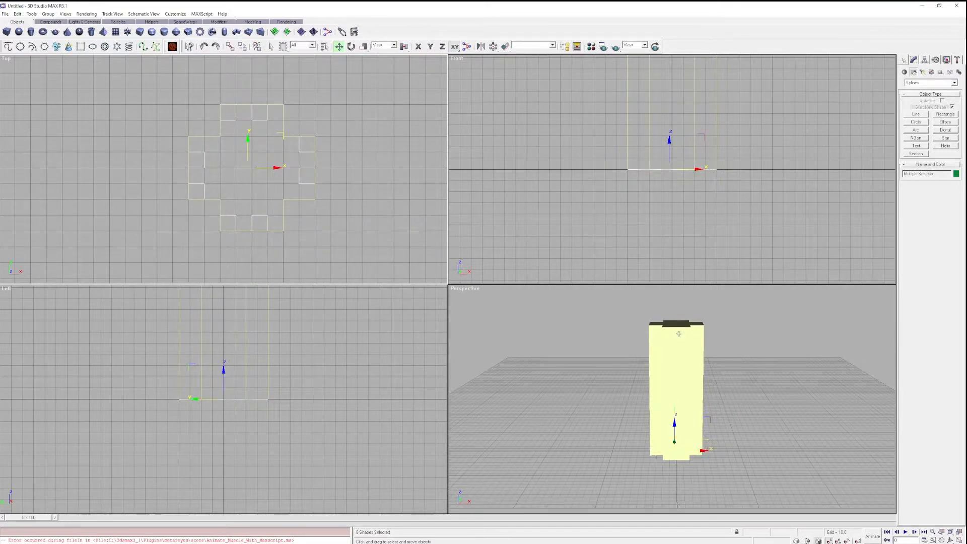
Extrude the eight small rectangles by an amount of 200 and try an absolute world Z of 20.
click(914, 60)
click(915, 124)
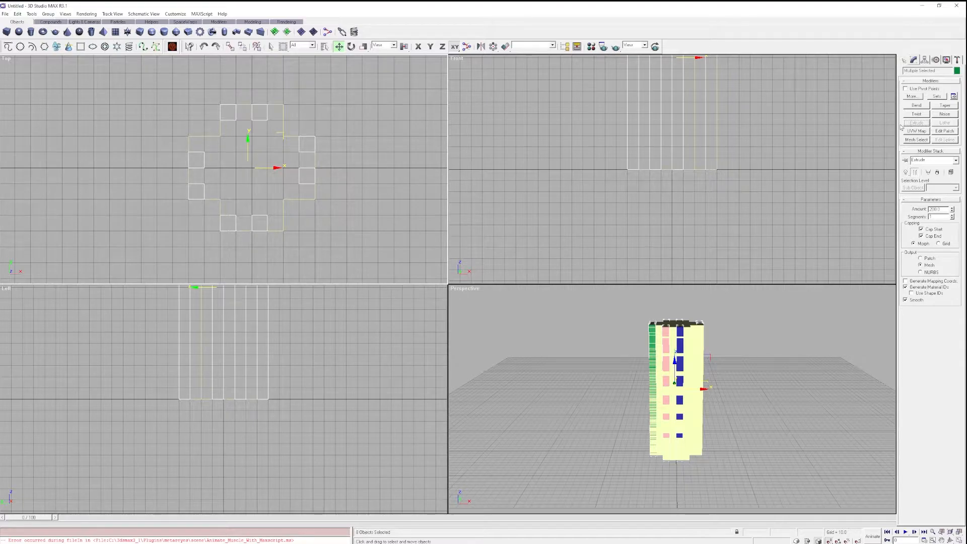
key(F12)
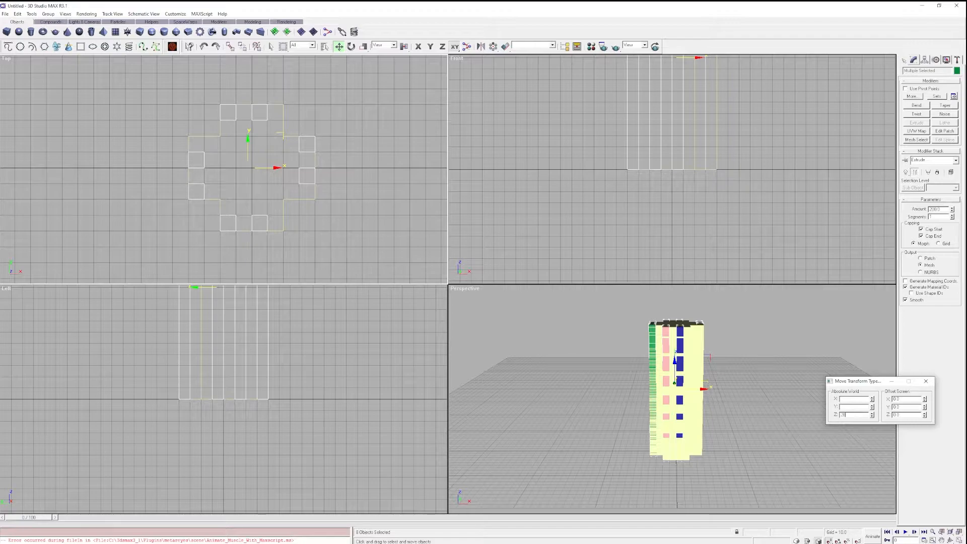
key(Return)
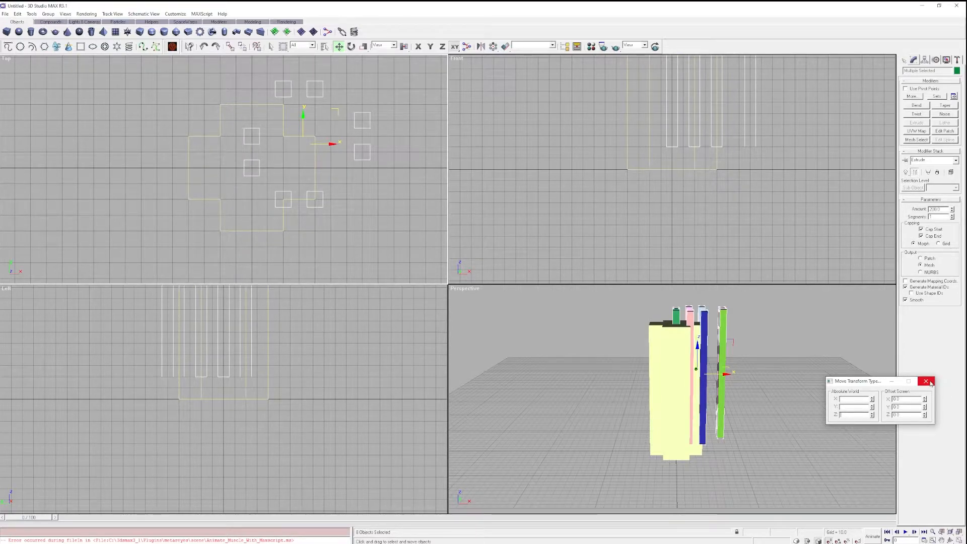
Raise the eight extruded squares onto the top of the cross by entering 200 for their absolute world Z.
click(863, 414)
text(200)
key(Return)
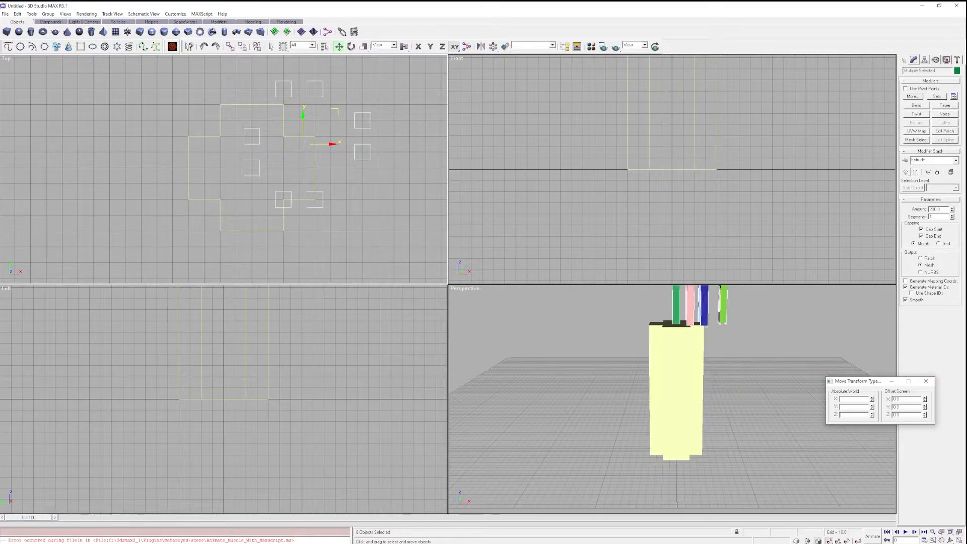
middle_drag(699, 352, 642, 428)
click(865, 407)
key(ctrl+z)
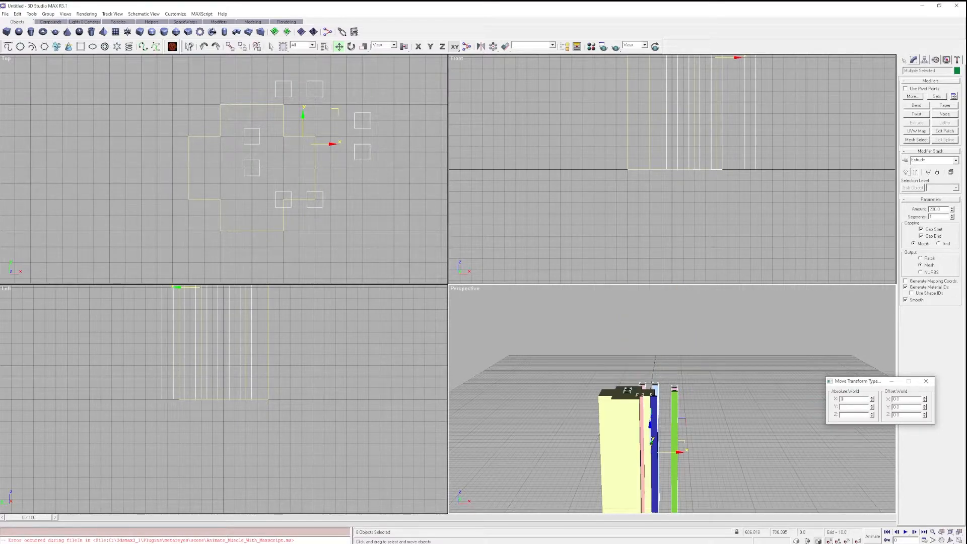
text(200)
key(Return)
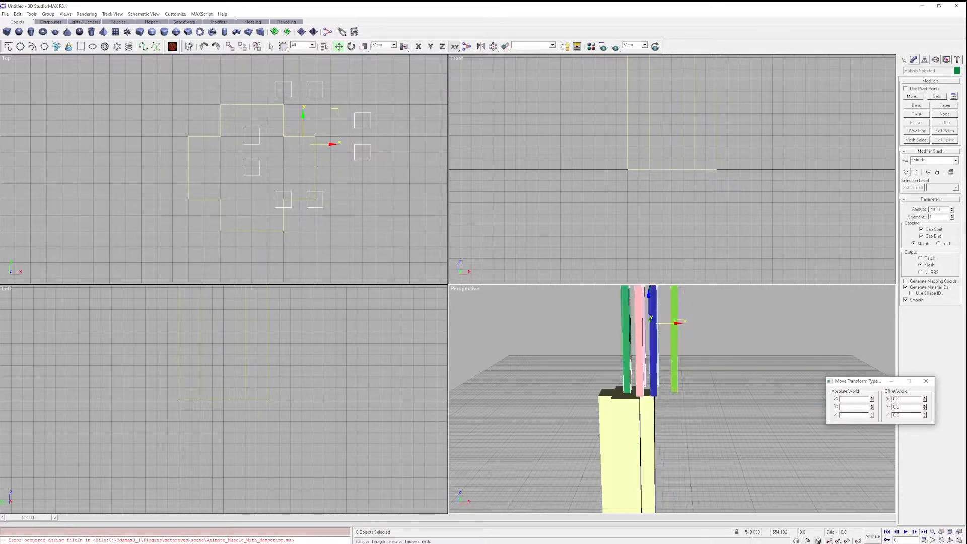
middle_drag(690, 347, 733, 381)
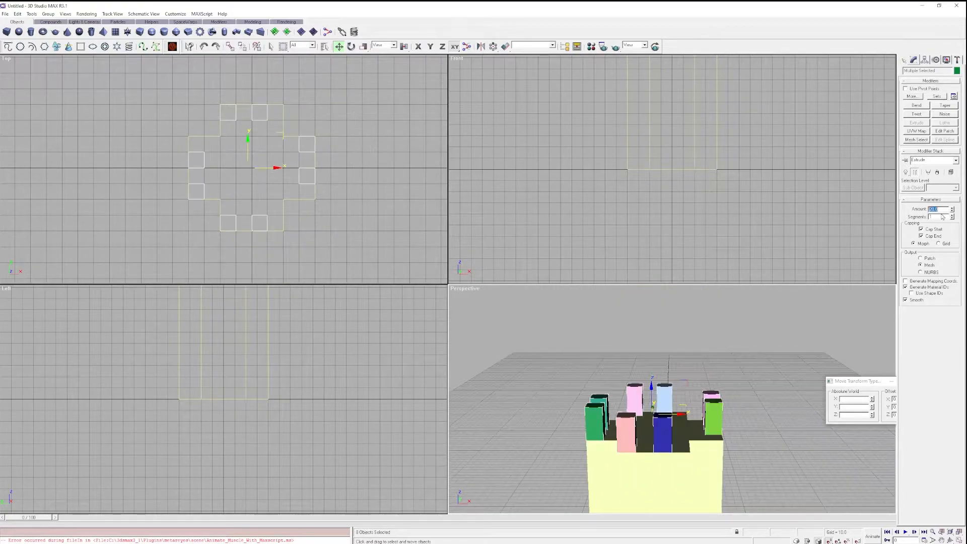
Set the extrusion amount of the eight small blocks to 10.
text(10)
key(Return)
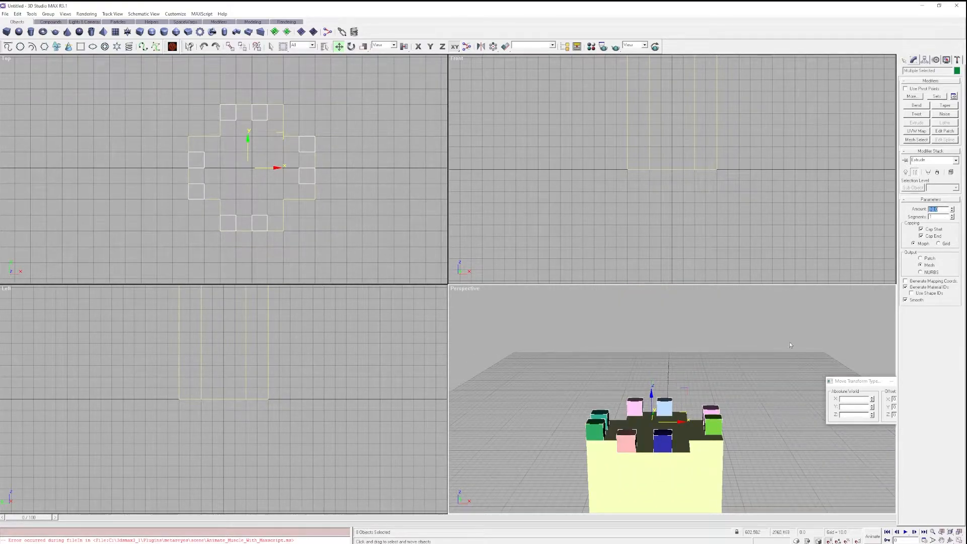
middle_drag(755, 375, 710, 389)
scroll(654, 398, down, 4)
scroll(709, 388, up, 5)
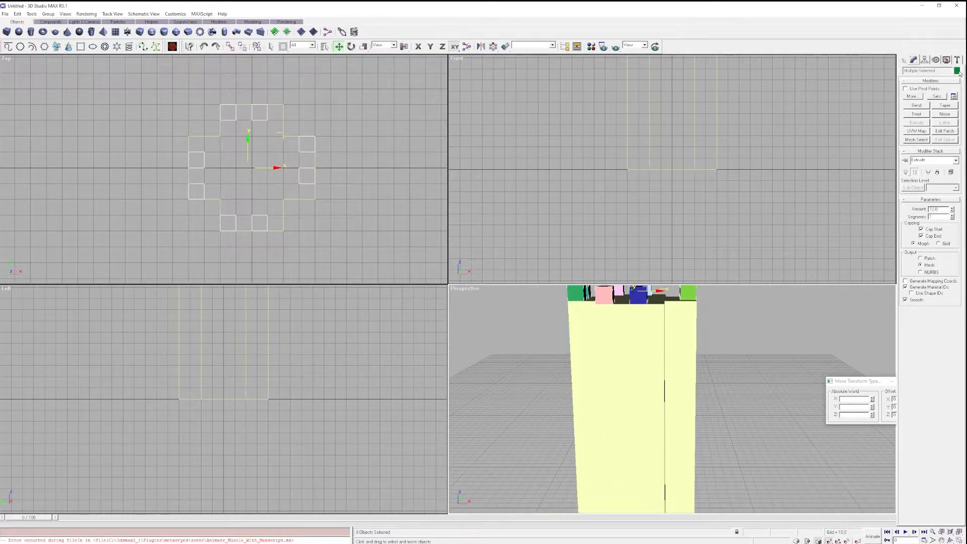
middle_drag(787, 315, 795, 365)
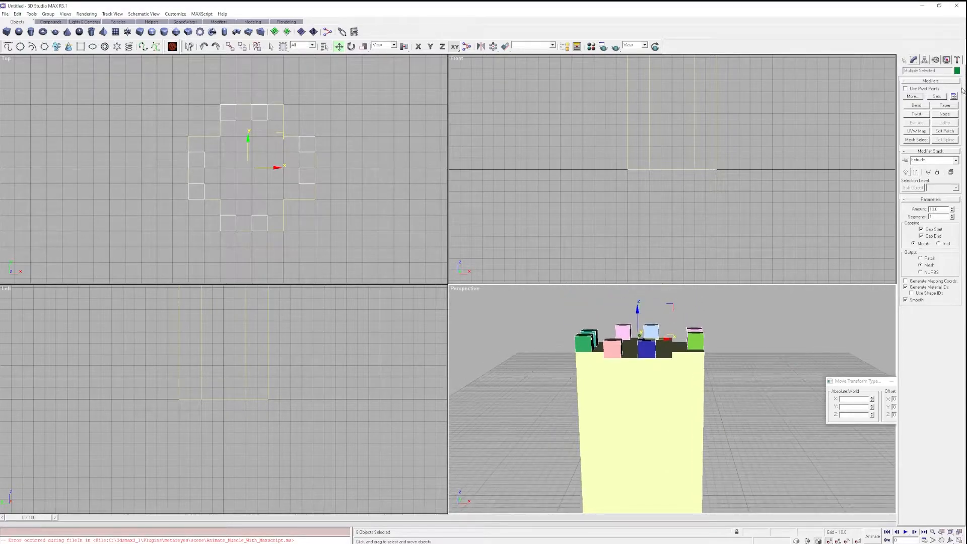
Change the object color of the eight small blocks and of the cross-shaped tower to grey.
click(956, 71)
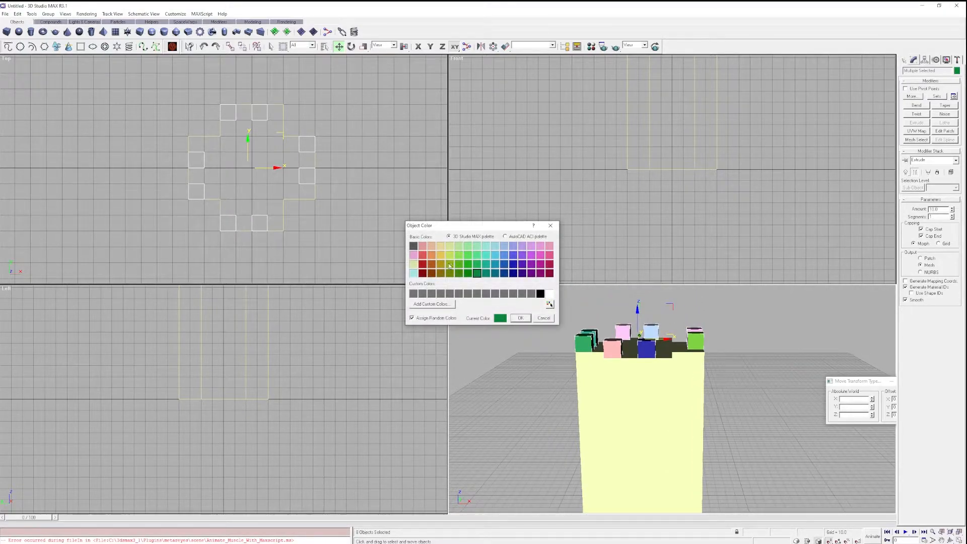
click(504, 294)
click(521, 318)
click(681, 385)
click(957, 71)
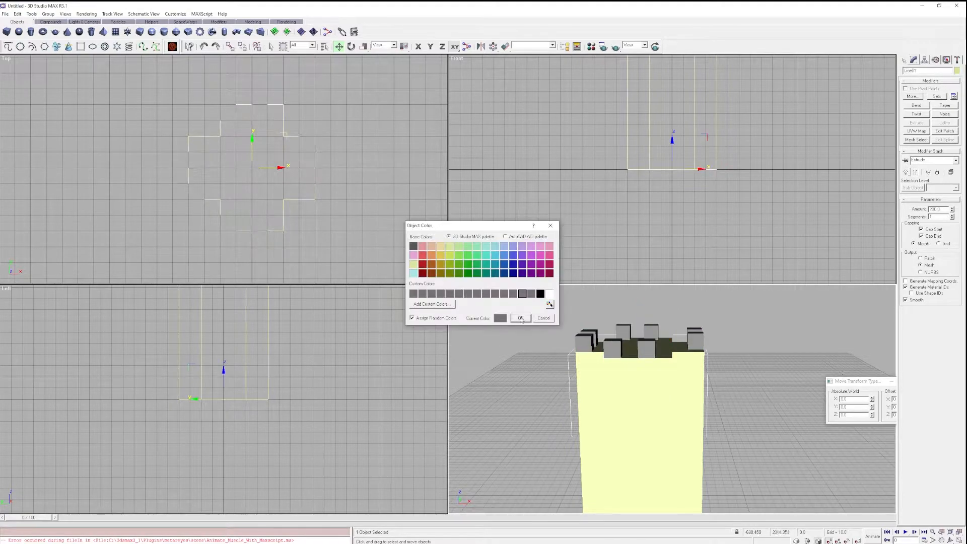
click(521, 318)
scroll(680, 334, up, 5)
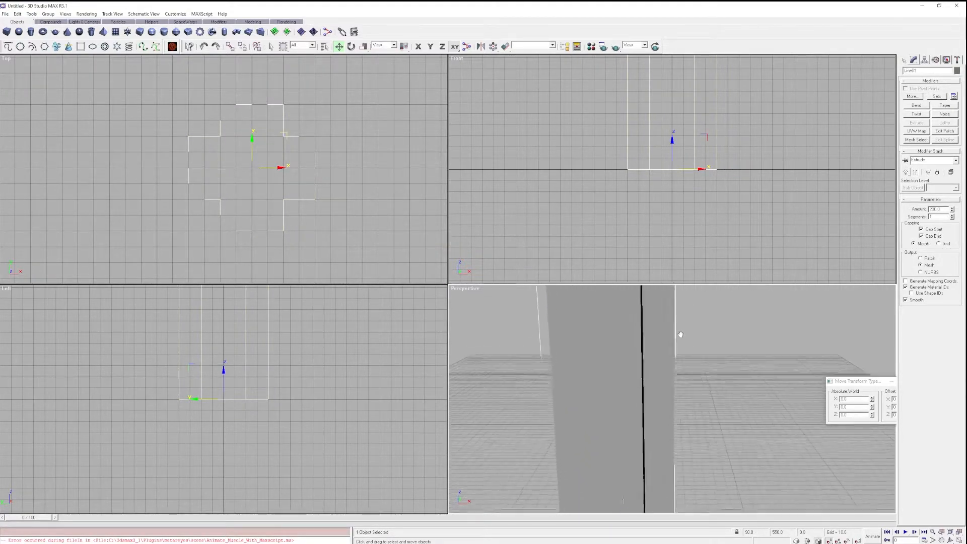
scroll(680, 334, down, 8)
Turn on AutoGrid and clear the current selection.
right_click(66, 118)
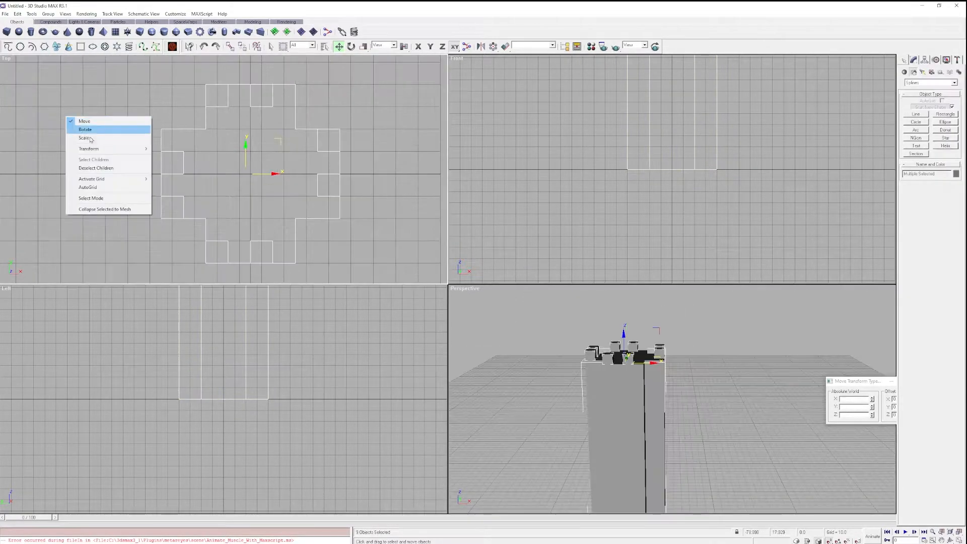
click(119, 188)
right_click(118, 186)
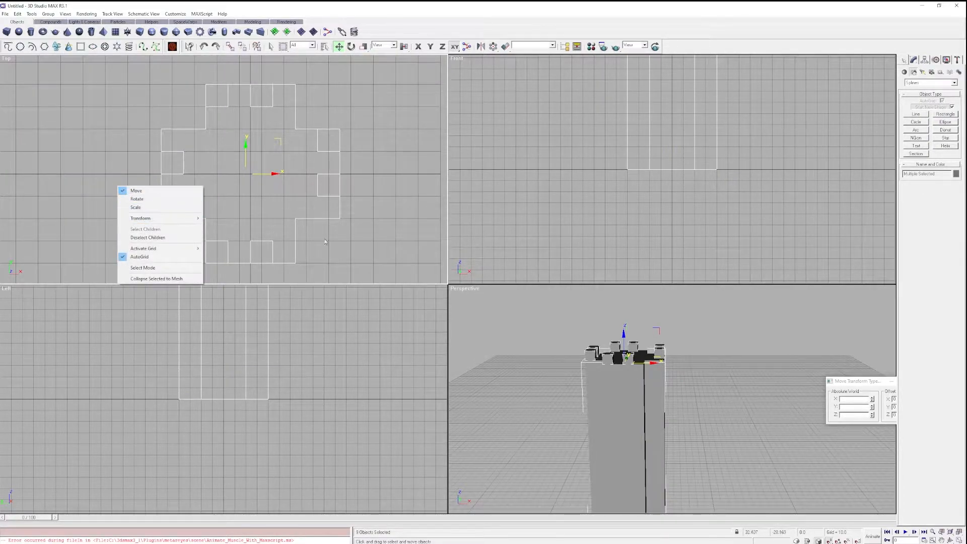
click(270, 236)
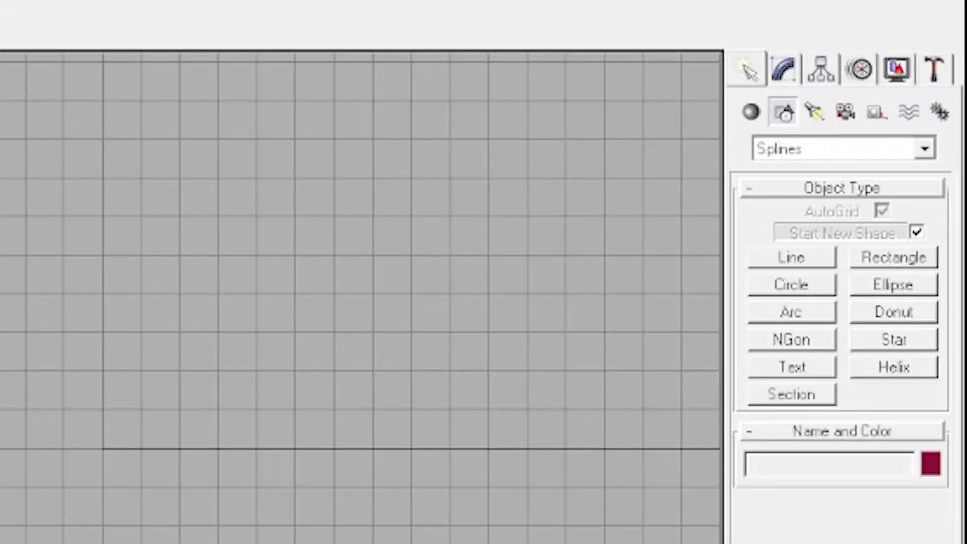
Draw a closed cross-shaped line on the tower's top in the Top viewport, inset about 5 units, with arms about 30 wide.
click(793, 268)
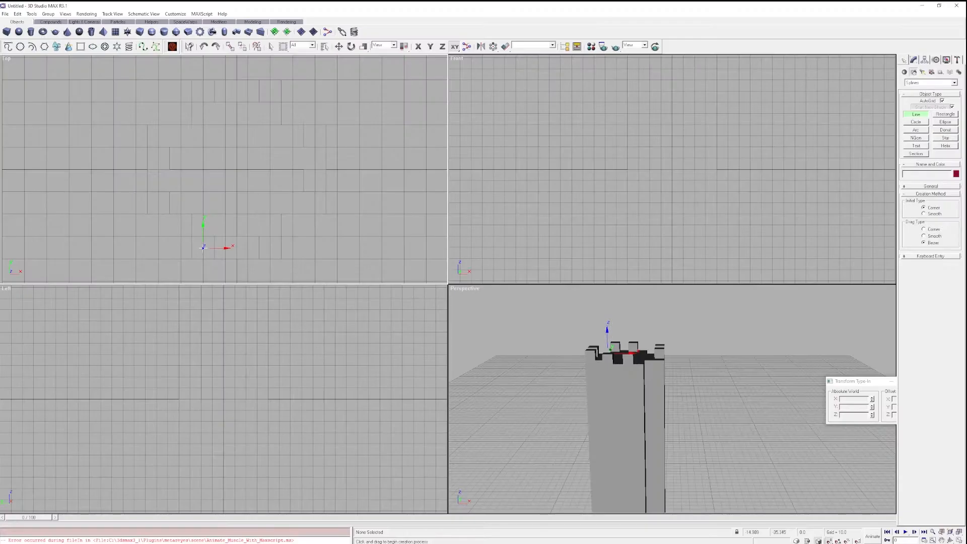
click(204, 248)
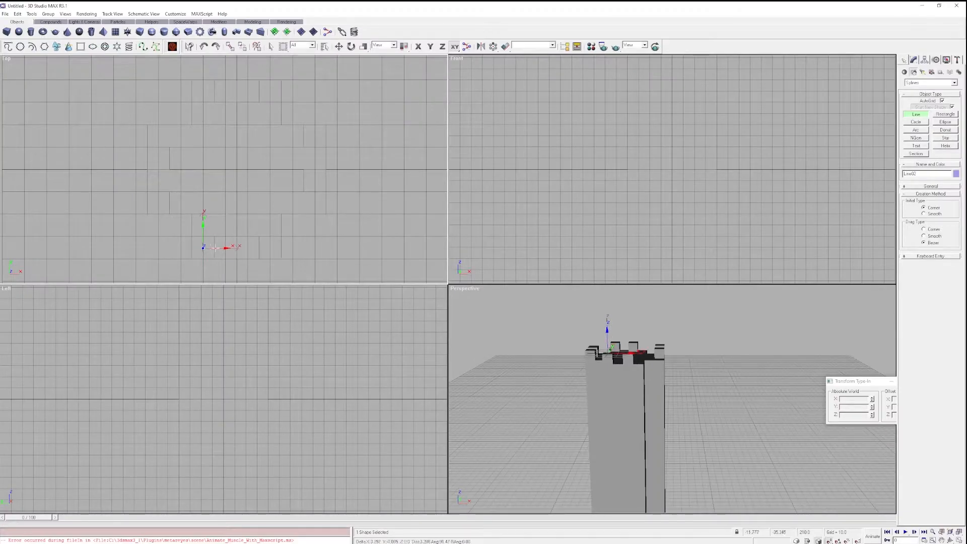
click(270, 247)
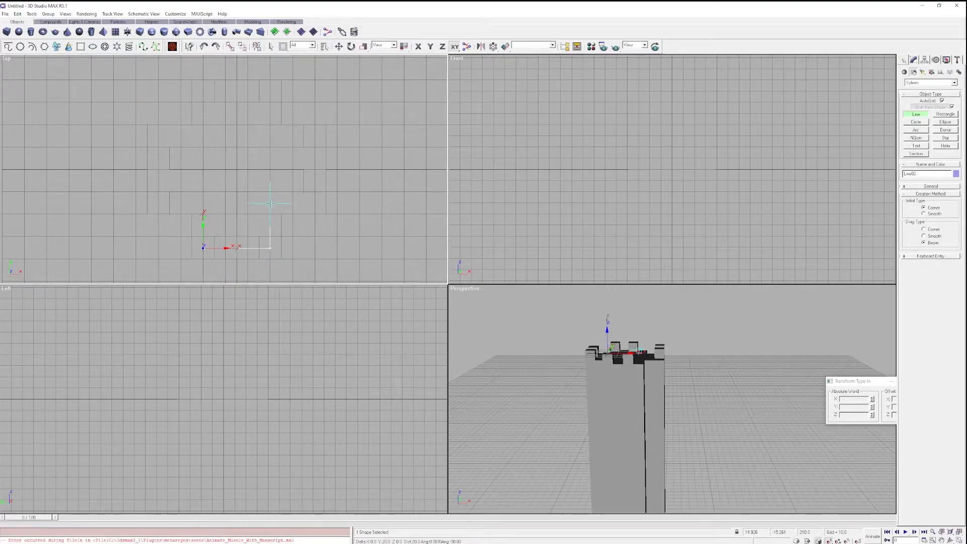
click(270, 203)
click(315, 204)
click(315, 136)
click(270, 136)
click(270, 92)
click(203, 91)
click(203, 136)
click(158, 136)
click(158, 203)
click(203, 204)
click(203, 248)
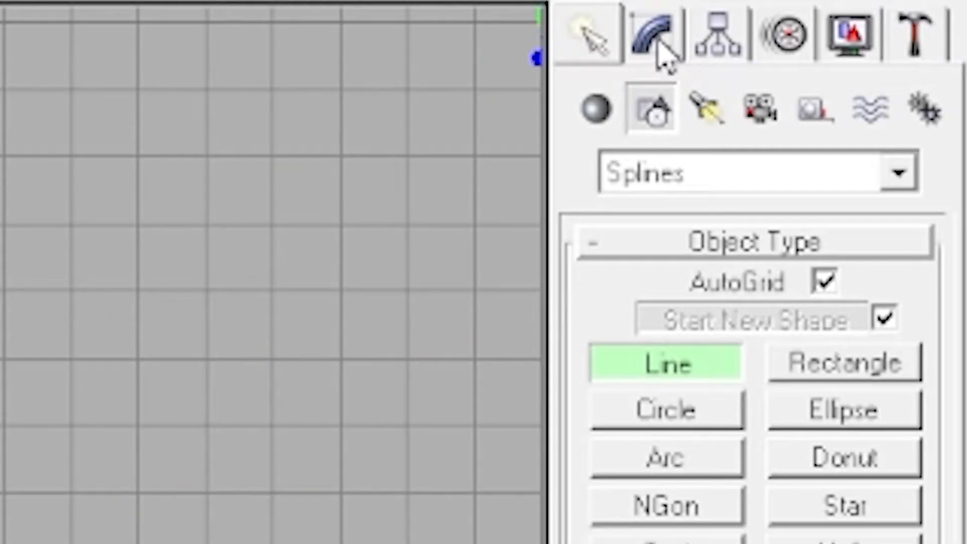
Extrude the inner cross-shaped line by an amount of -200 so it runs down inside the tower.
click(658, 43)
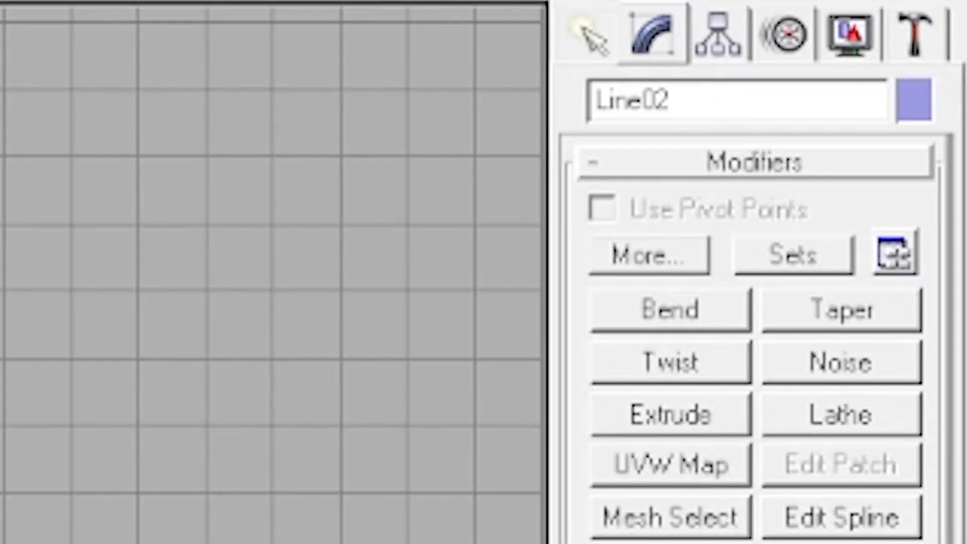
click(714, 421)
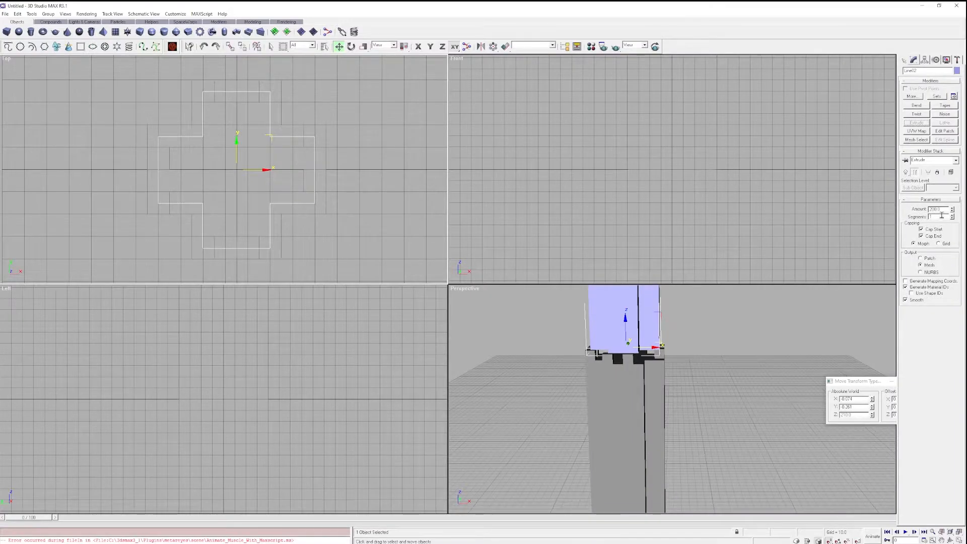
double_click(944, 211)
key(Return)
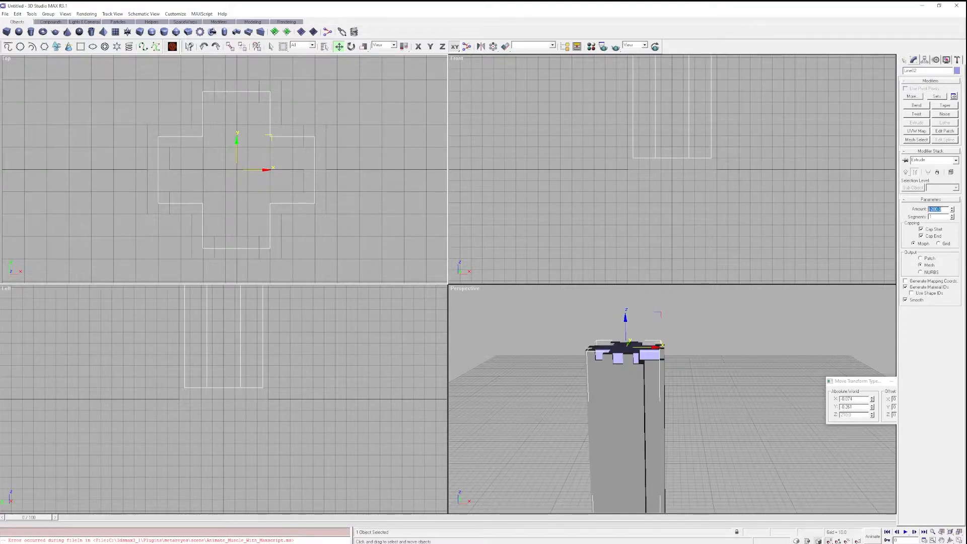
right_click(280, 361)
middle_drag(278, 453, 331, 435)
scroll(315, 391, up, 2)
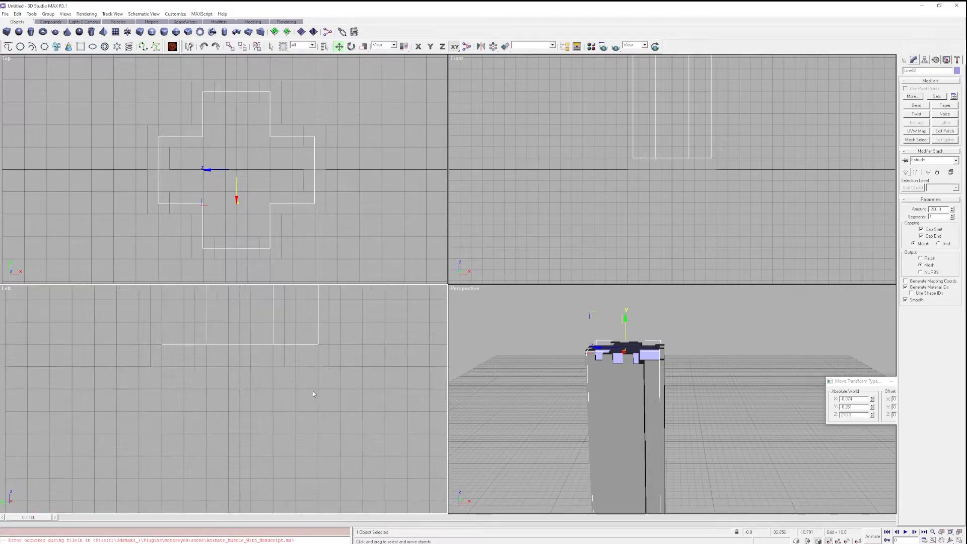
middle_drag(345, 371, 337, 456)
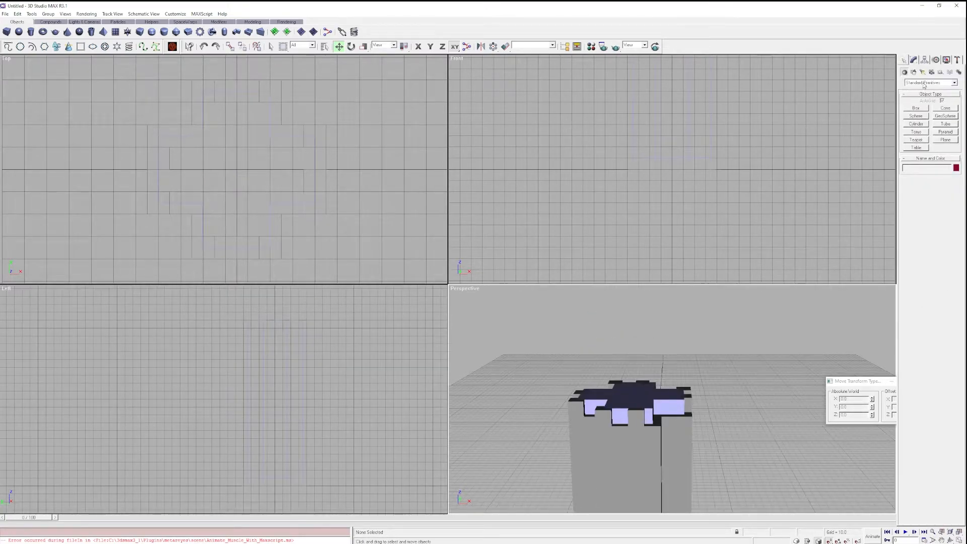
Subtract the inner cross extrusion from the grey cross-shaped tower using a Boolean with Subtraction (A-B) and the Move option.
click(924, 83)
click(927, 101)
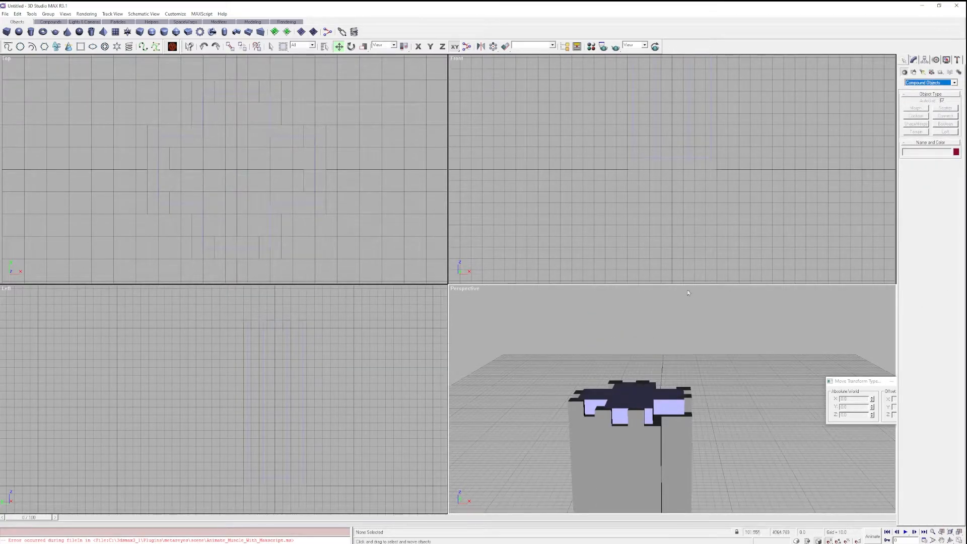
click(673, 429)
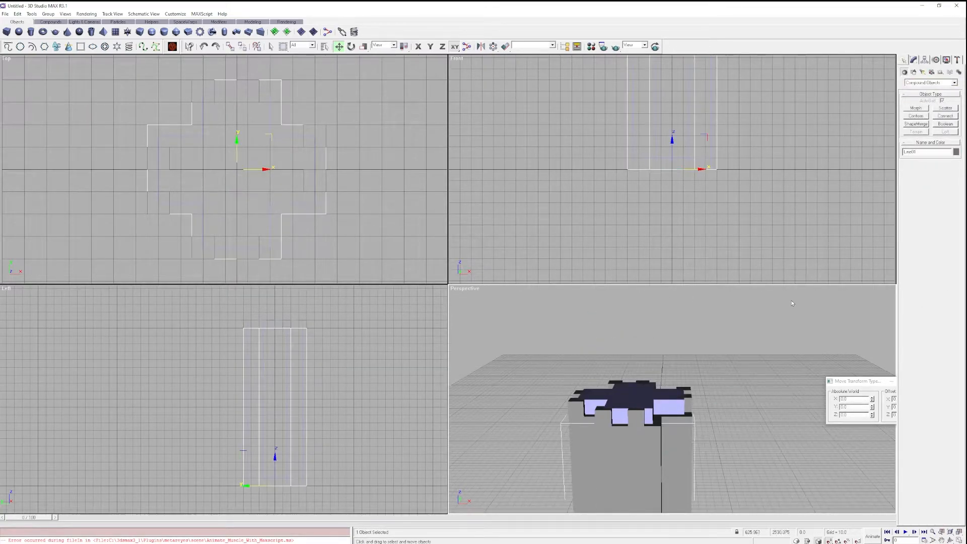
click(945, 124)
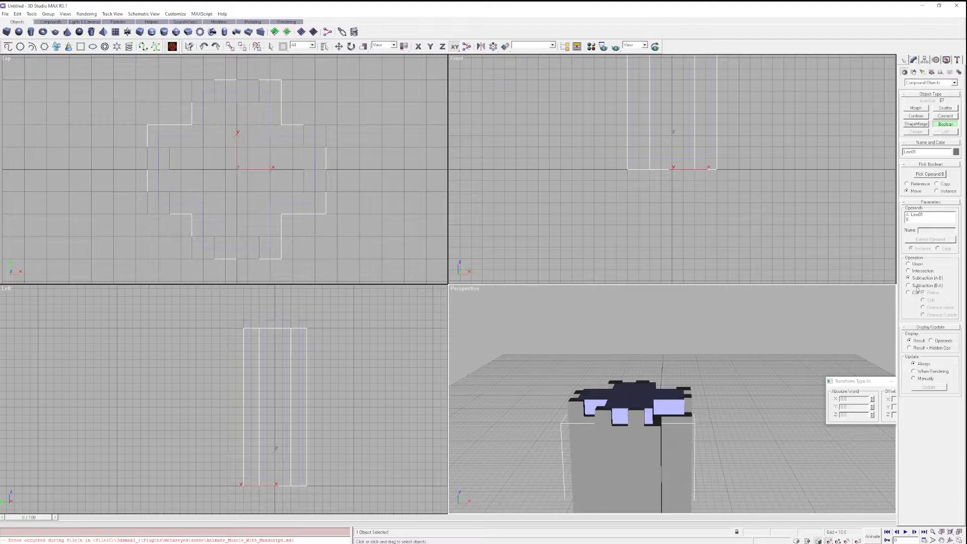
click(930, 175)
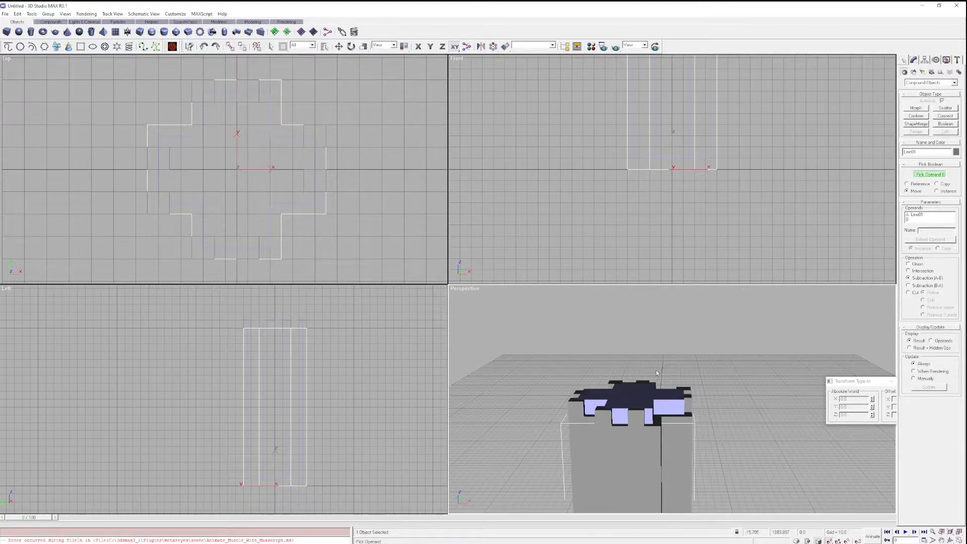
click(637, 396)
middle_drag(646, 449, 657, 383)
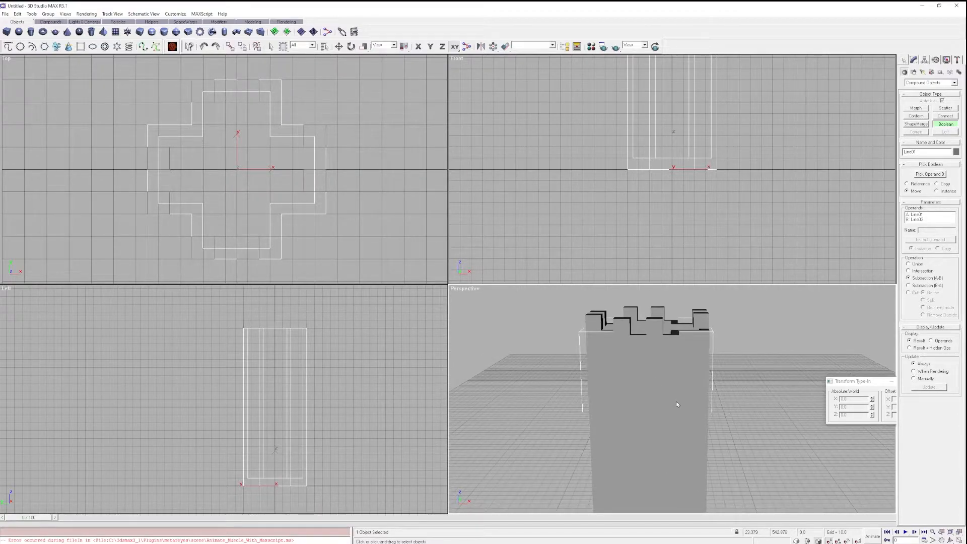
scroll(687, 390, up, 1)
scroll(687, 390, down, 1)
middle_drag(699, 377, 709, 454)
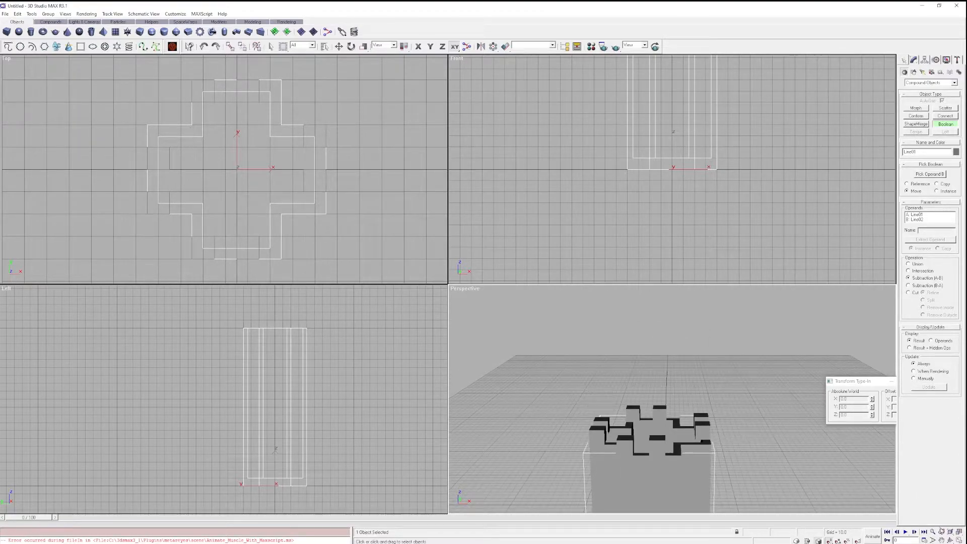
Create a box 30 long, 20 wide and 20 high across the lower arm's outer end in the Top viewport.
click(950, 539)
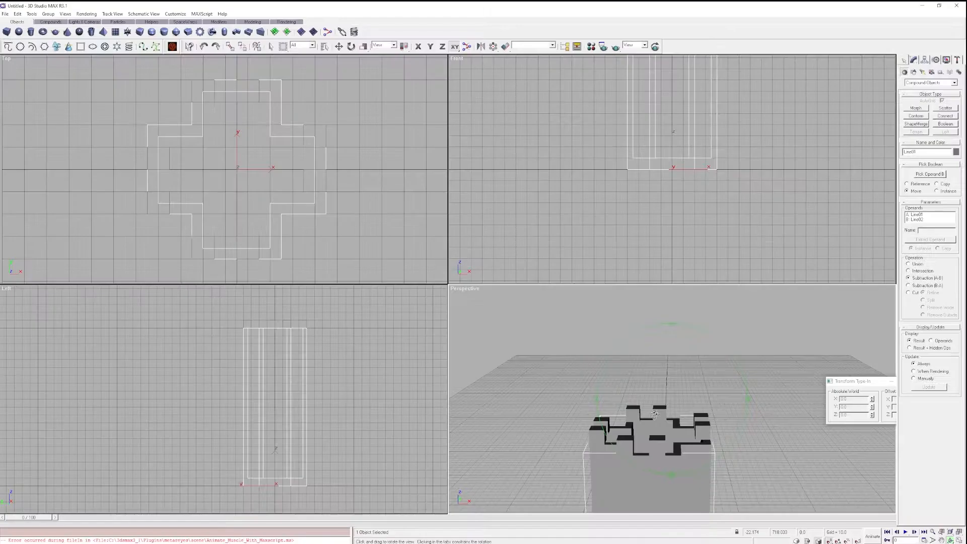
drag(630, 443, 680, 383)
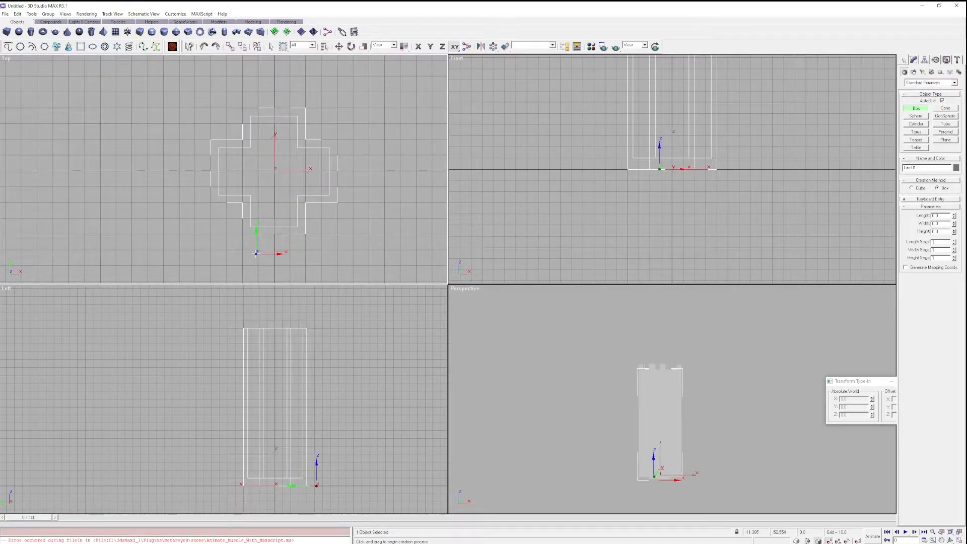
drag(257, 249, 289, 201)
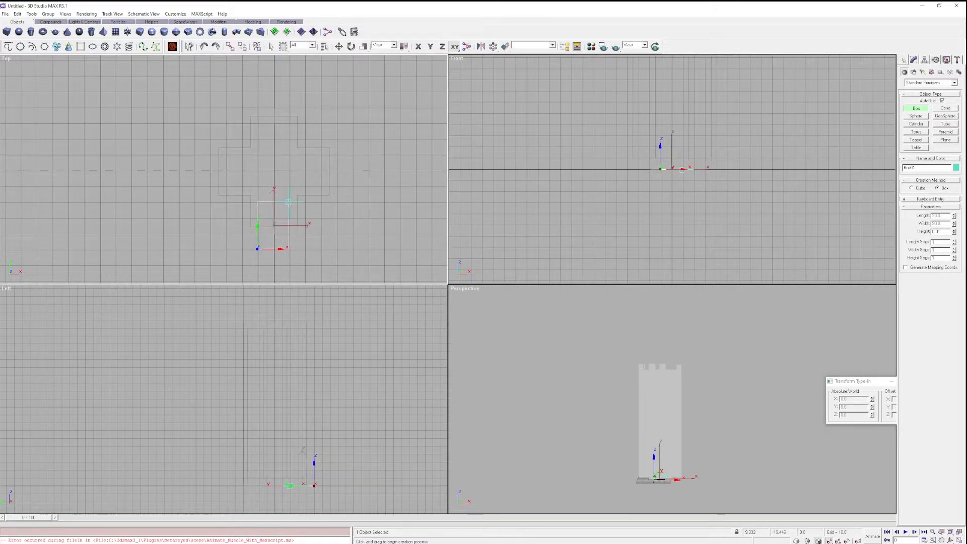
click(291, 170)
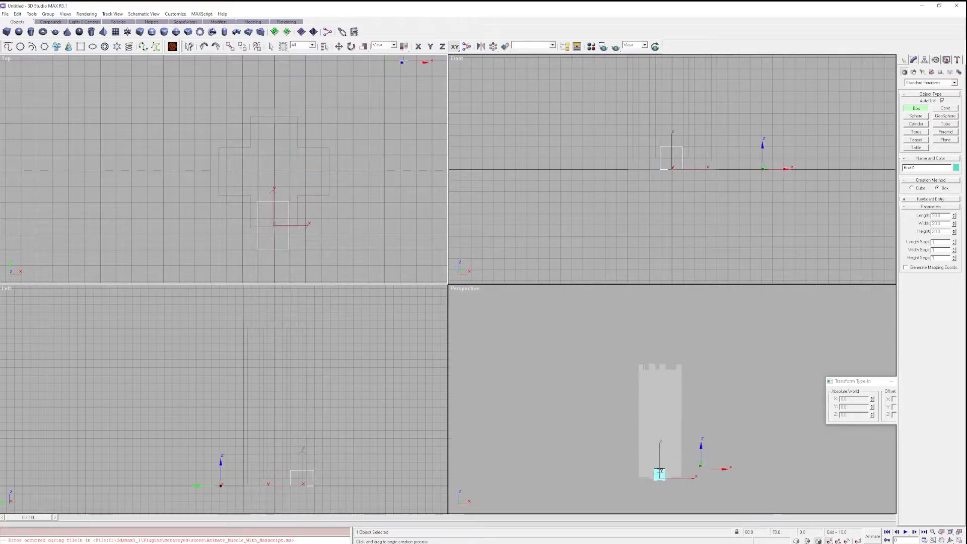
Raise the cyan box about 19 units from the tower's base in the Front viewport.
click(340, 47)
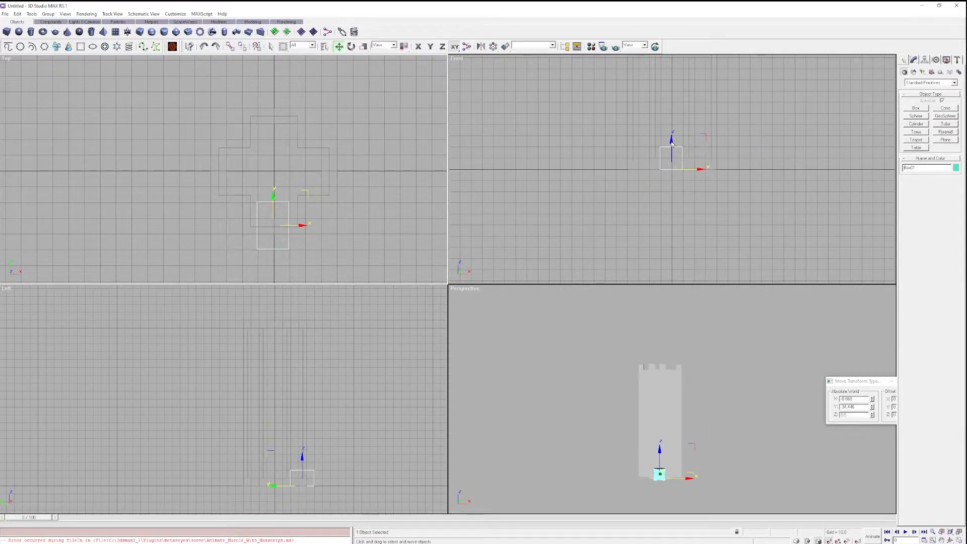
middle_drag(711, 136, 645, 243)
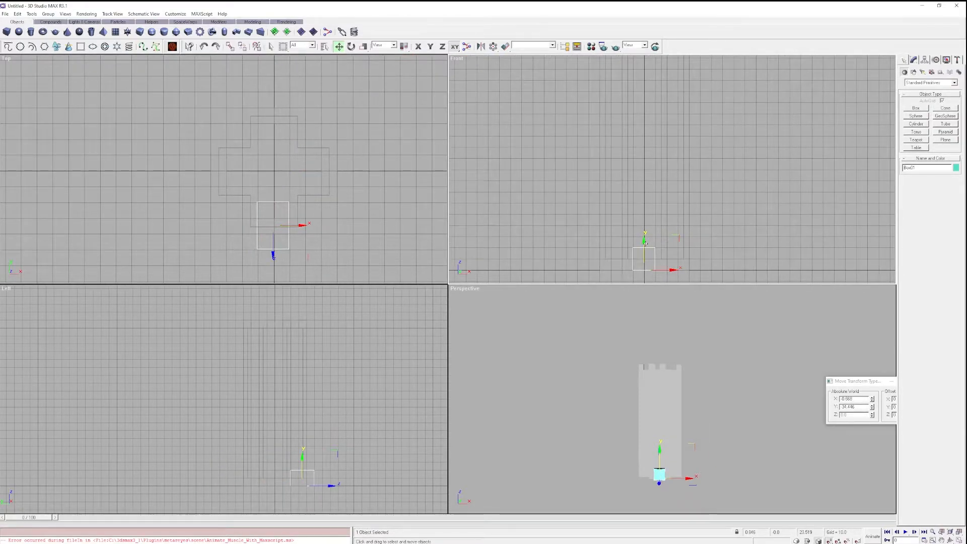
drag(645, 243, 646, 221)
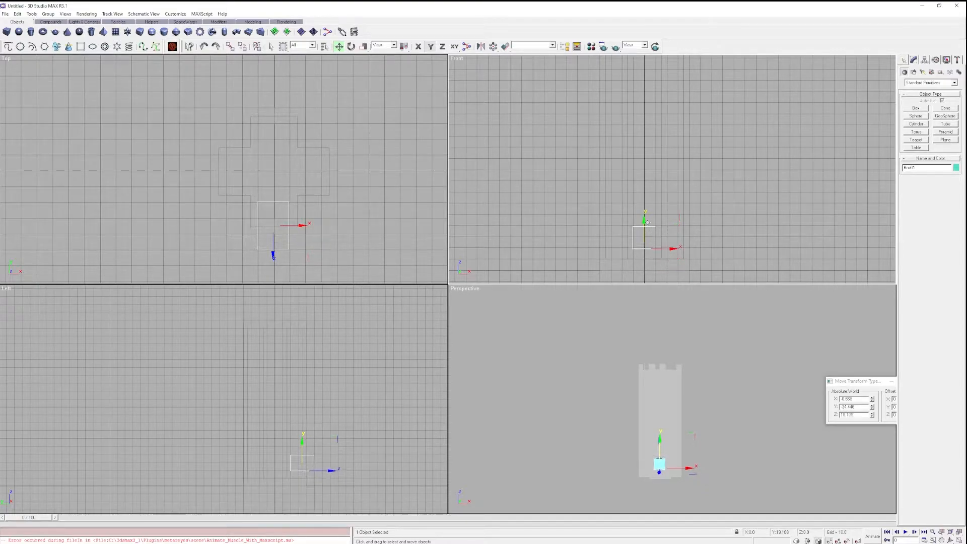
right_click(741, 201)
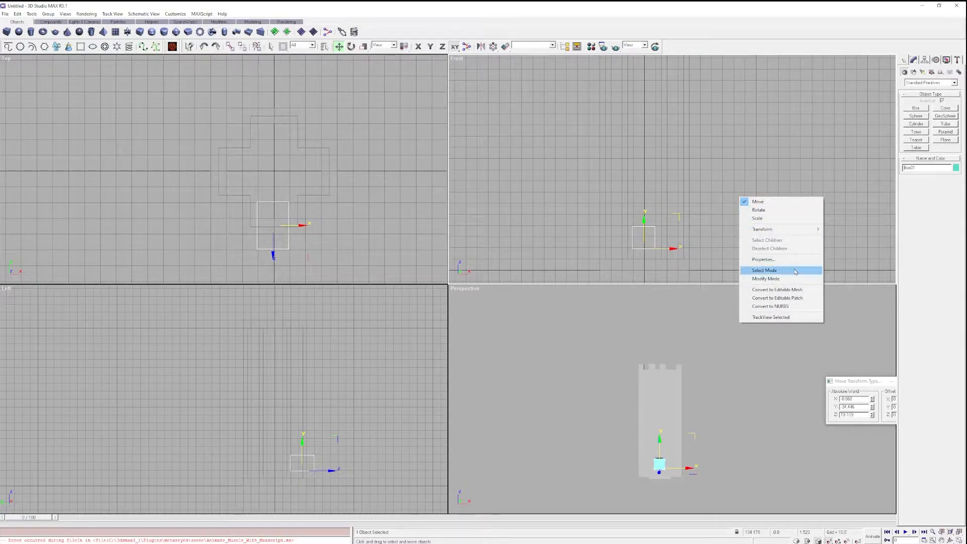
click(718, 163)
right_click(757, 157)
click(742, 164)
click(741, 169)
right_click(740, 165)
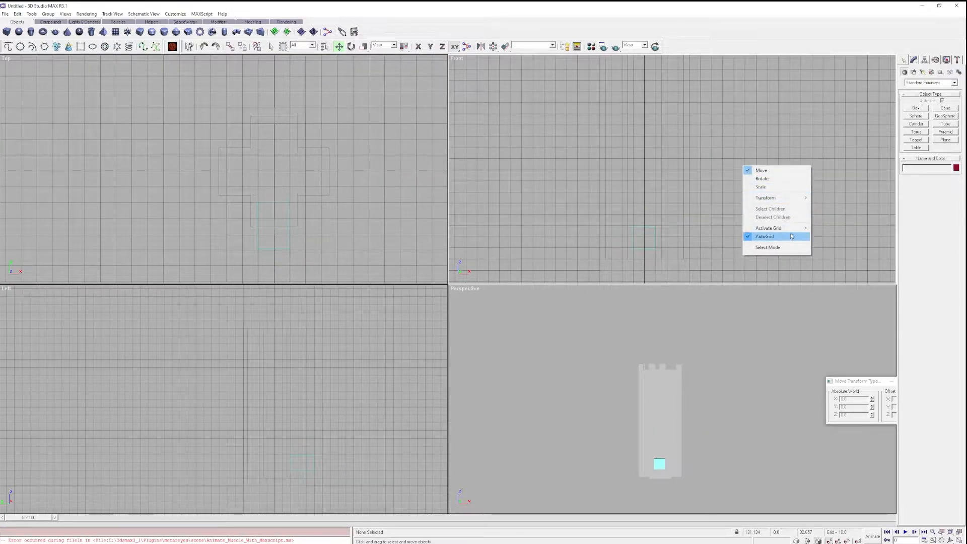
mouse_move(791, 229)
click(841, 205)
Raise the cyan box along the tower in the Front viewport to just below the battlements.
click(642, 227)
drag(645, 221, 645, 58)
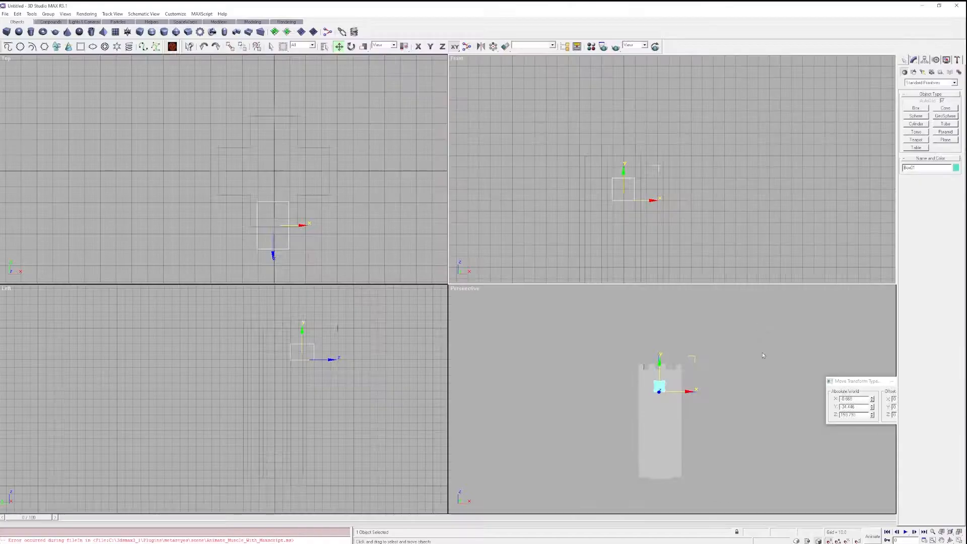
middle_drag(726, 384, 730, 426)
scroll(732, 366, up, 4)
Subtract the cyan box from the tower using a Boolean compound object with Subtraction (A-B) and the Move option.
click(664, 184)
click(938, 84)
click(927, 100)
click(946, 124)
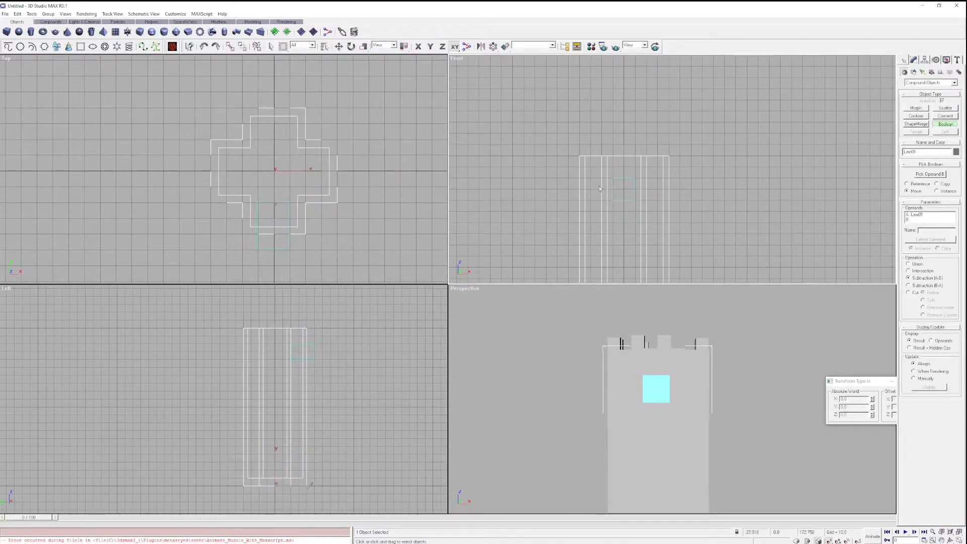
click(627, 179)
middle_drag(743, 340, 764, 369)
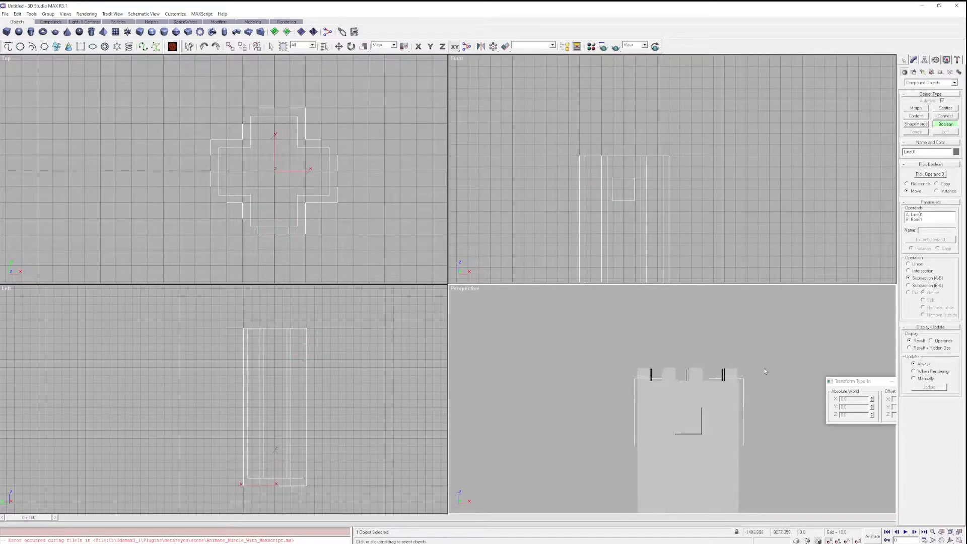
Create a box 20 long, 30 wide and 20 high across the right arm's outer end in the Top viewport.
click(950, 541)
drag(678, 394, 658, 415)
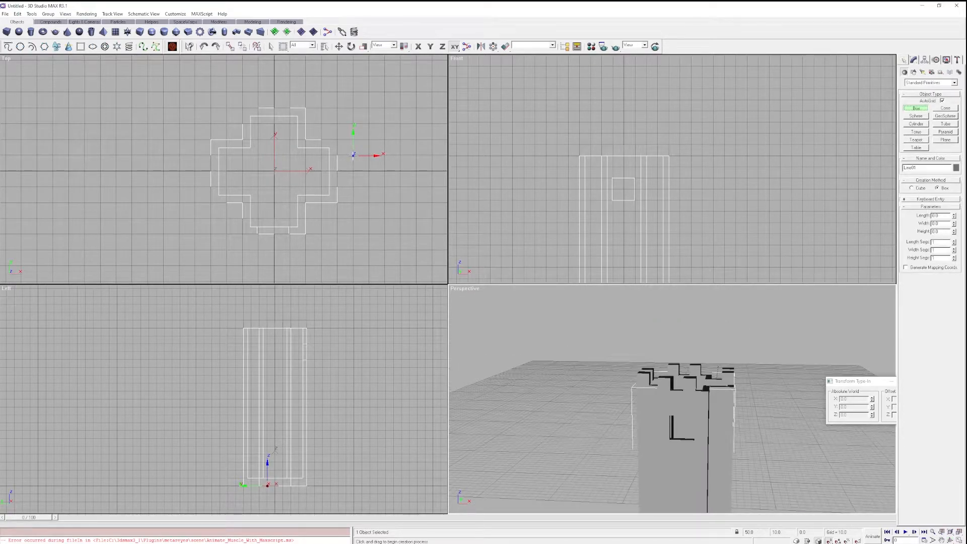
drag(353, 155, 305, 187)
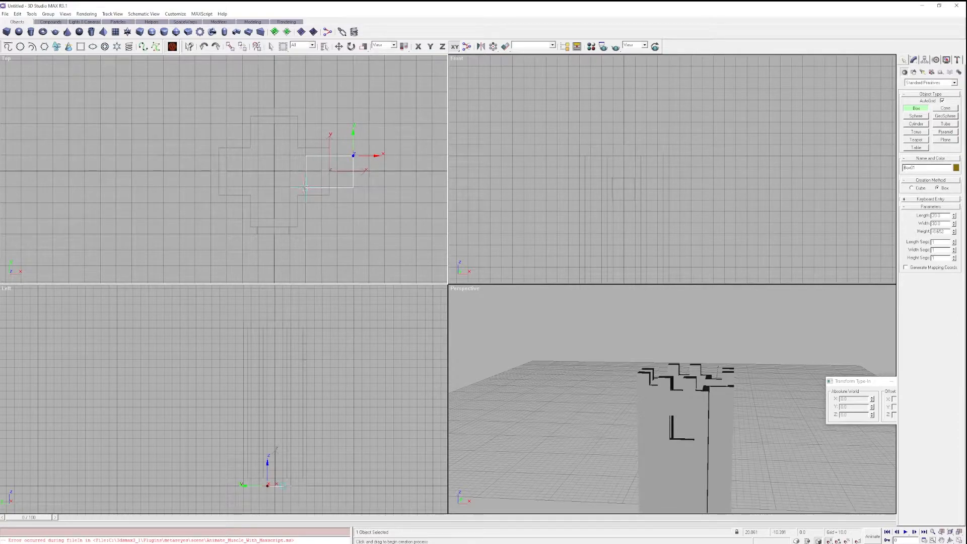
click(305, 156)
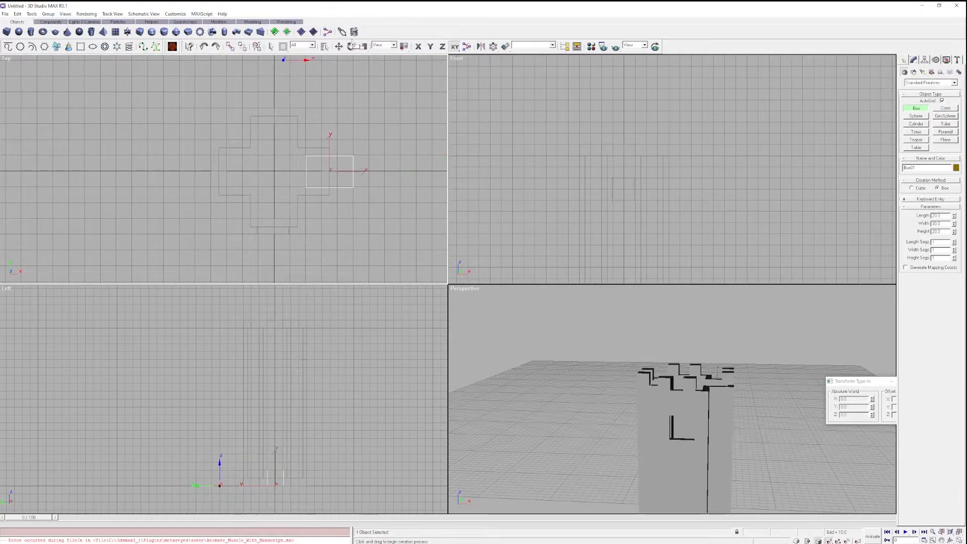
Raise the new brown box in the Left viewport to the height of the existing window opening.
click(339, 47)
drag(275, 461, 277, 336)
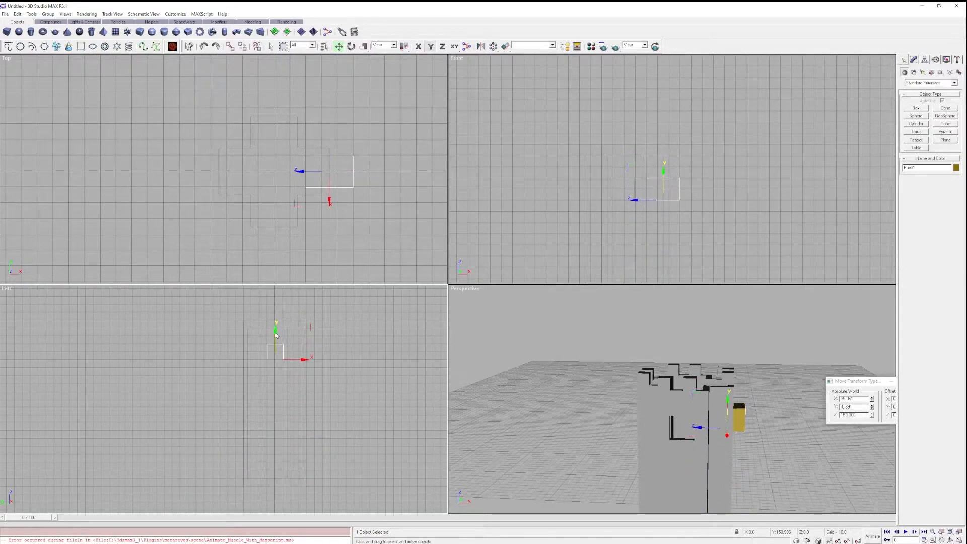
scroll(282, 332, up, 4)
drag(287, 336, 287, 337)
scroll(365, 360, down, 2)
Clone the brown box as a single Copy across the left arm's outer end, working in the Front viewport.
right_click(660, 217)
mouse_move(690, 201)
shift+mouse_down()
mouse_move(601, 203)
mouse_move(613, 204)
shift+mouse_up()
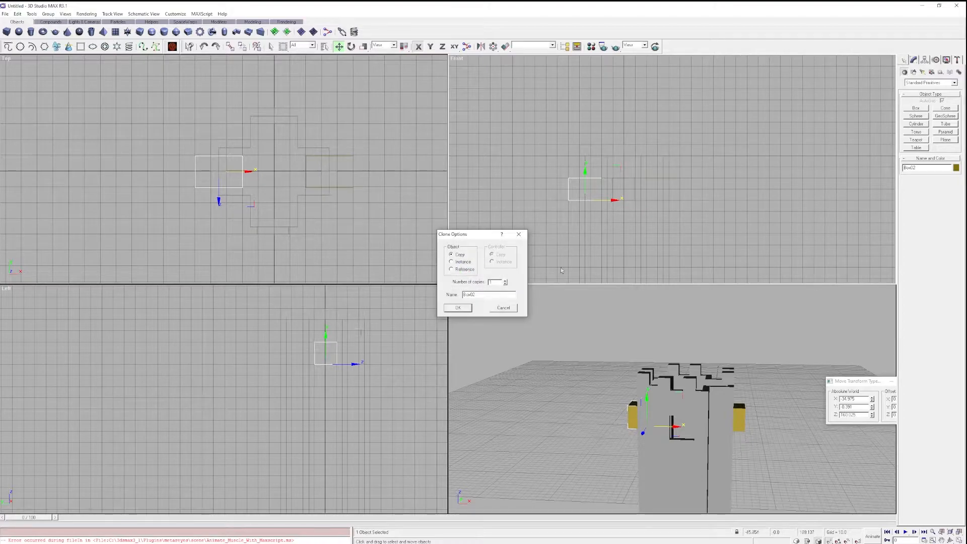
click(458, 309)
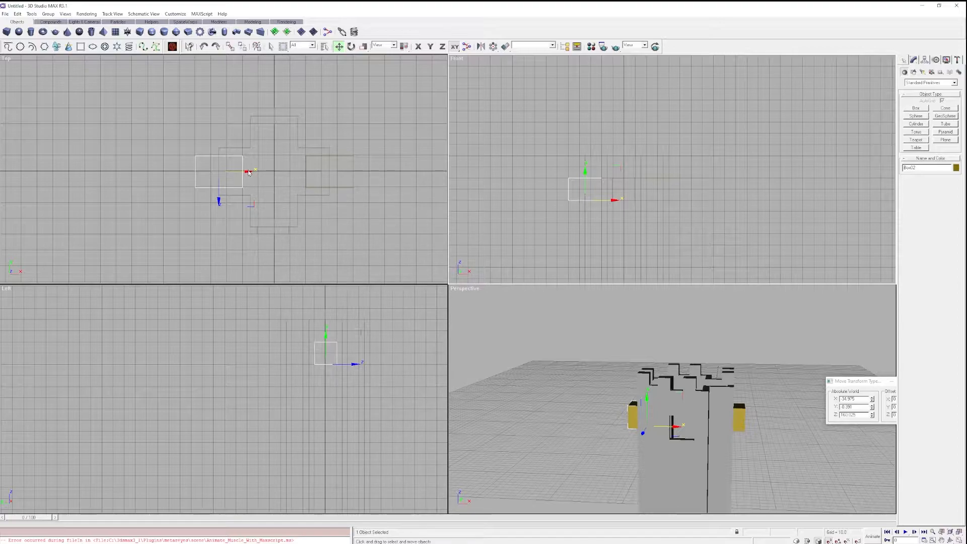
Place a third copy of the box on the upper arm and rotate it so its length crosses the arm's outer wall.
key(e)
click(288, 120)
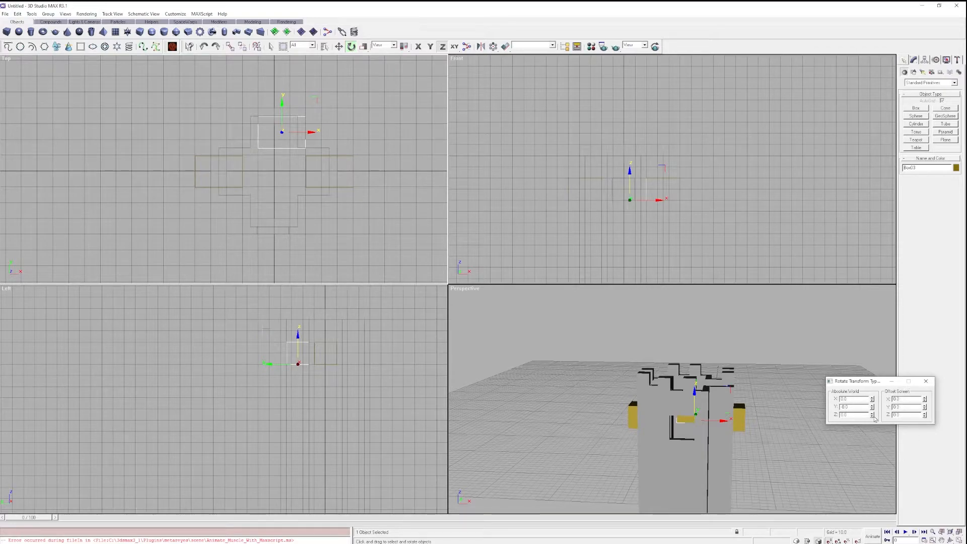
key(Return)
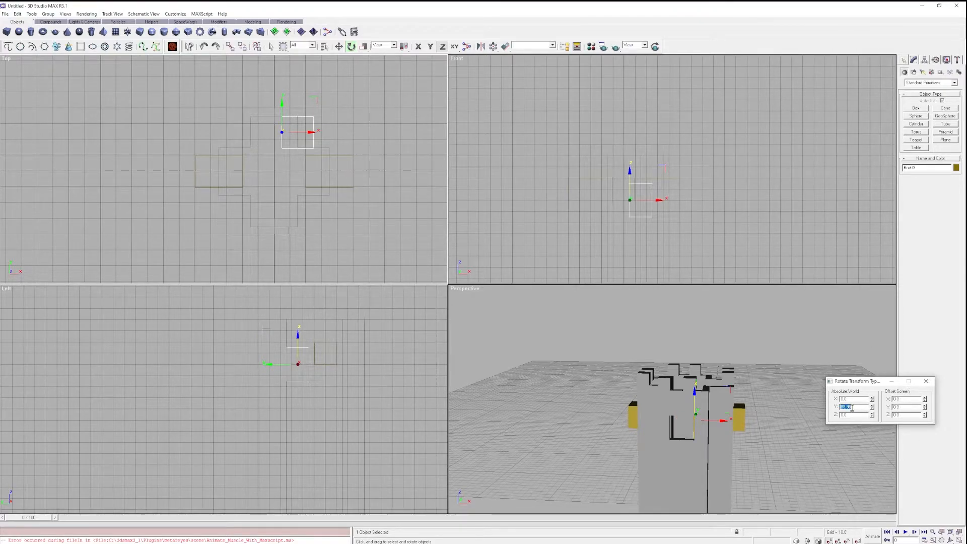
text(0)
key(Return)
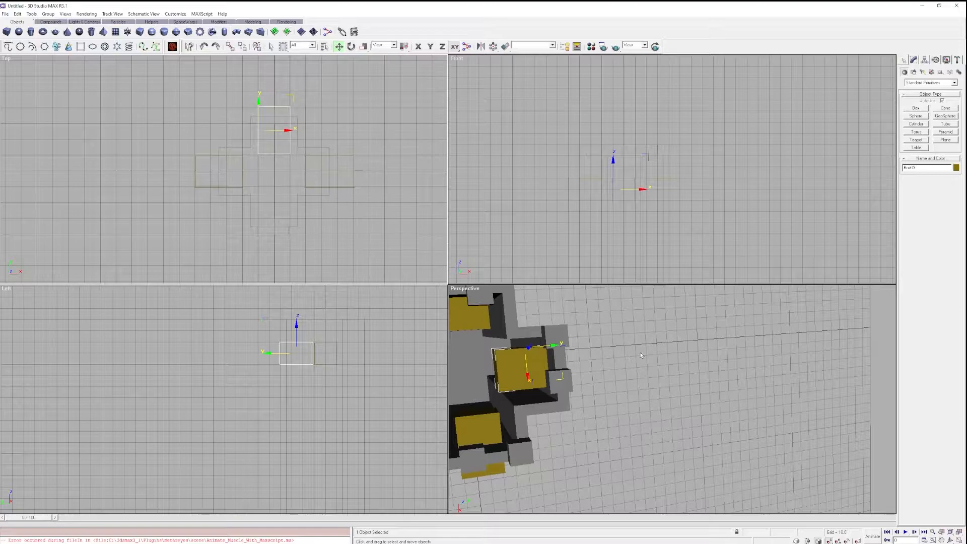
Subtract the left-arm and upper-arm boxes from the tower using Booleans with Subtraction (A-B).
click(950, 540)
drag(553, 378, 612, 421)
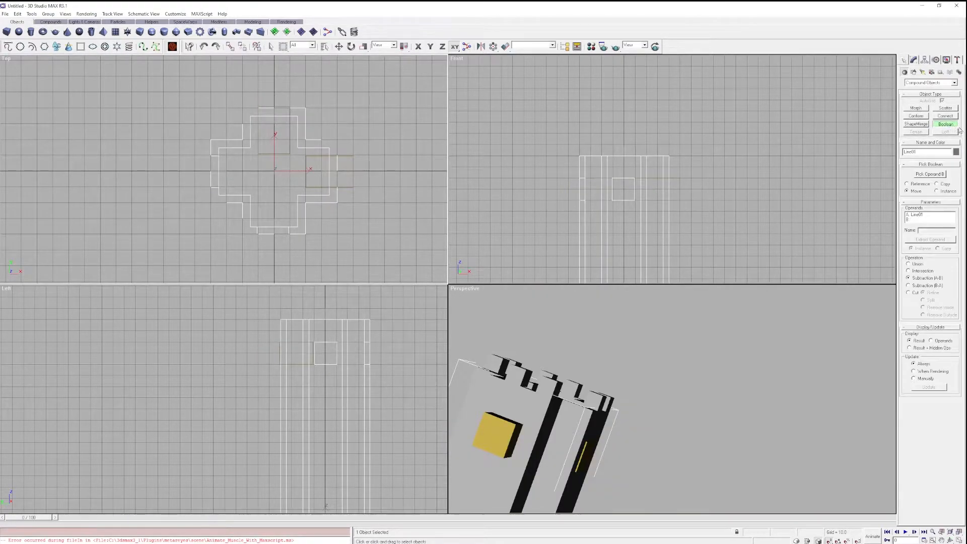
click(911, 220)
click(938, 174)
click(280, 106)
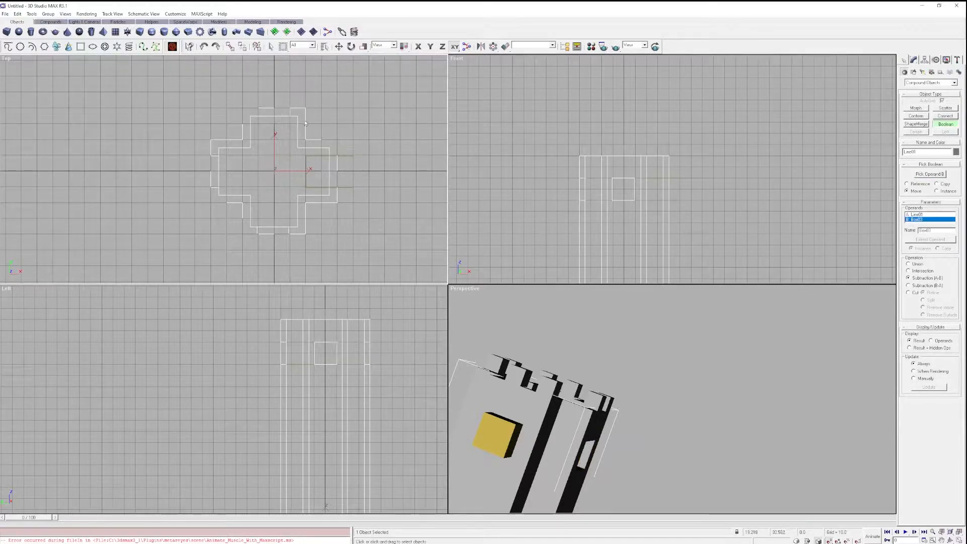
Try to subtract the right-arm box by picking it as another operand B in the existing Boolean.
click(922, 214)
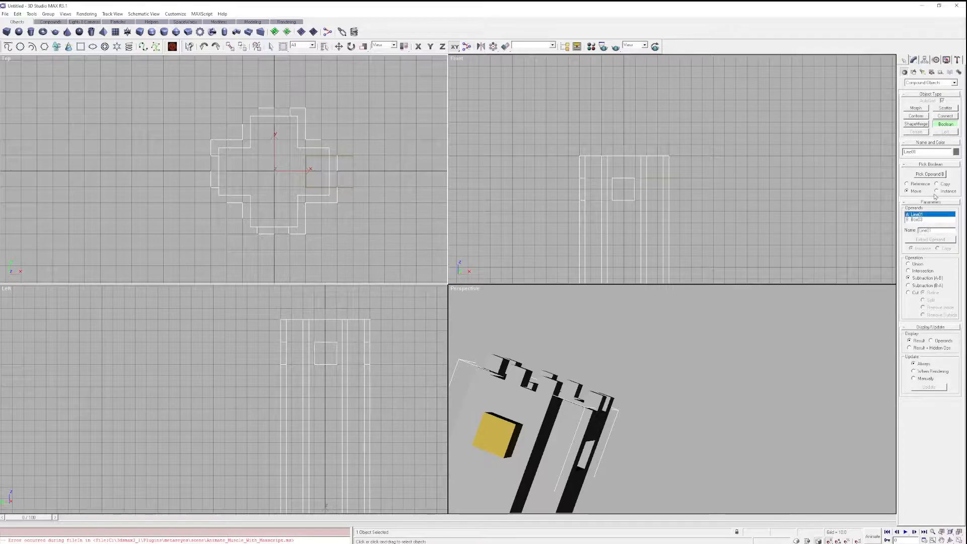
click(931, 174)
click(350, 157)
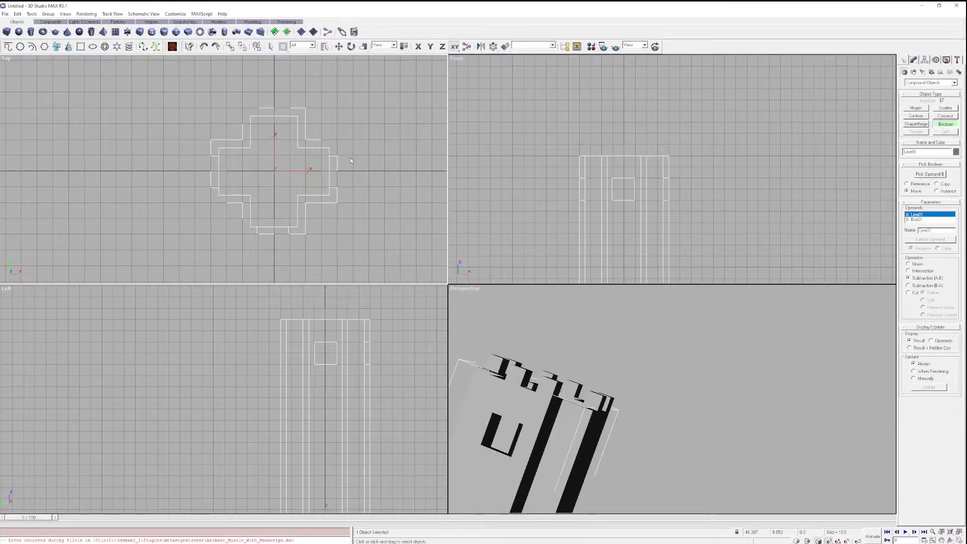
Subtract the right-arm box from the tower with a new Boolean, Subtraction (A-B), and inspect the tower through its window openings.
click(951, 532)
click(951, 540)
drag(521, 419, 612, 399)
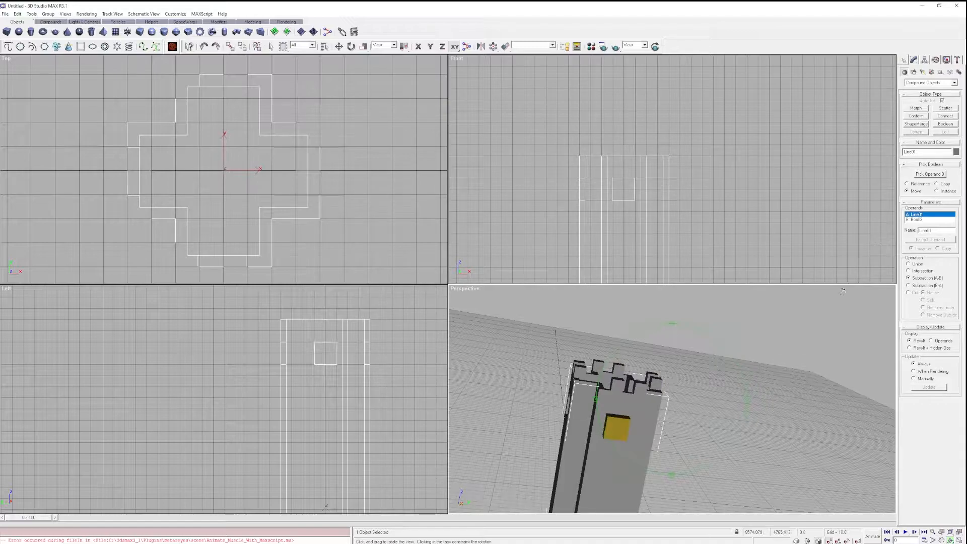
drag(657, 338, 847, 418)
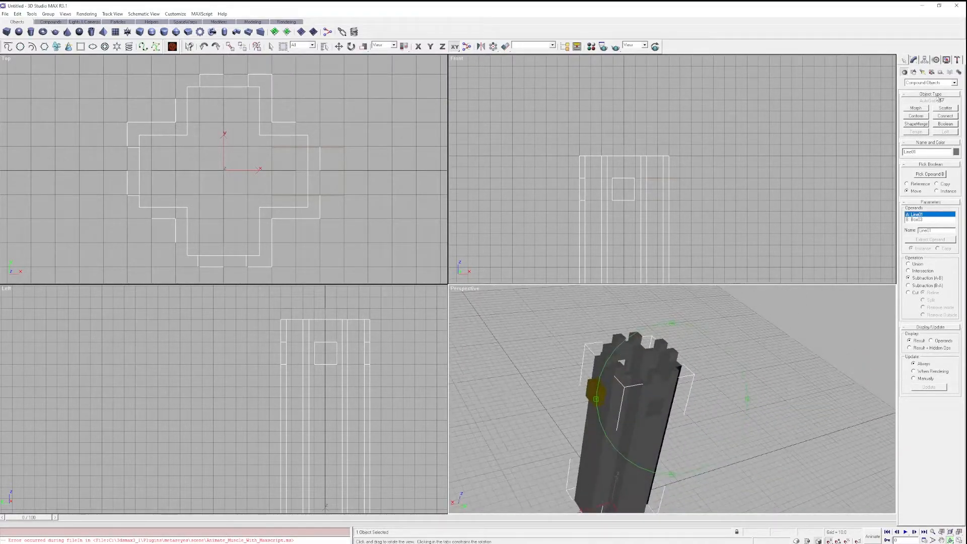
click(947, 124)
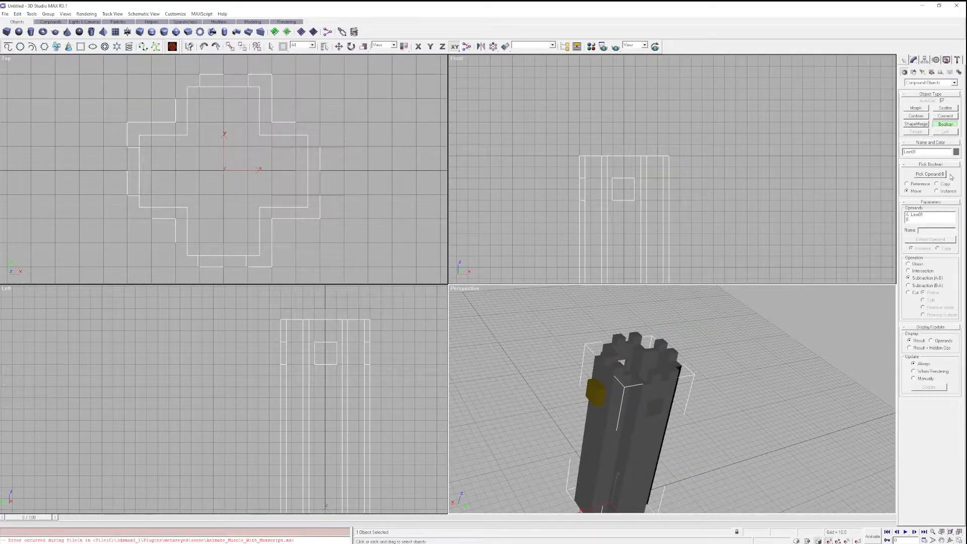
click(930, 173)
click(595, 399)
click(951, 540)
drag(650, 434, 728, 428)
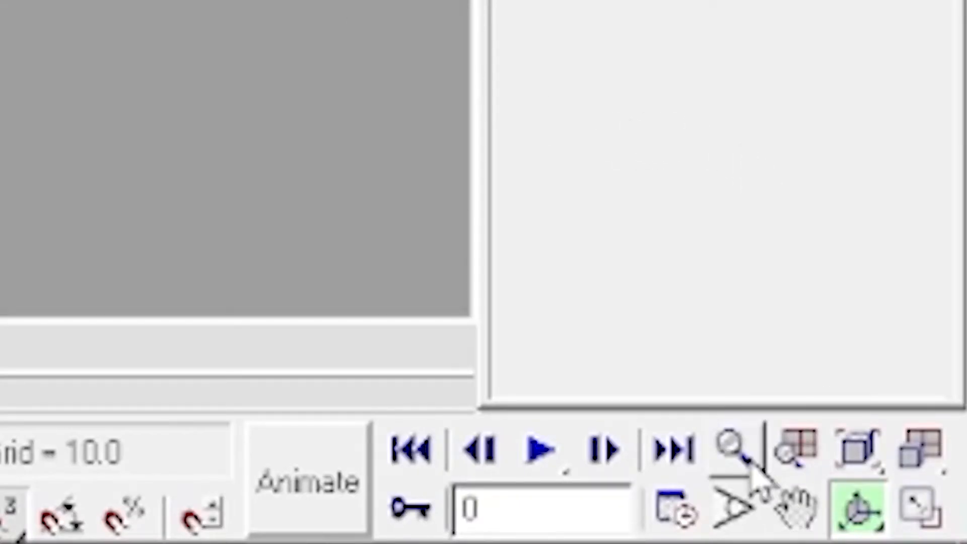
click(745, 507)
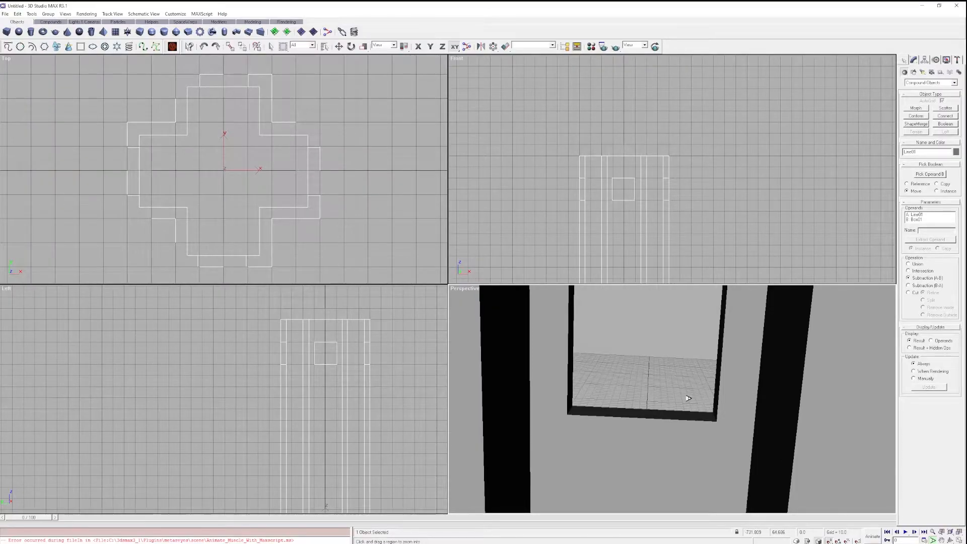
mouse_move(688, 398)
mouse_down()
mouse_move(686, 478)
mouse_move(689, 411)
mouse_move(685, 462)
mouse_move(687, 421)
mouse_move(710, 369)
mouse_move(679, 495)
mouse_move(685, 398)
mouse_move(690, 430)
mouse_move(691, 416)
mouse_move(675, 394)
mouse_move(660, 460)
mouse_move(681, 376)
mouse_move(680, 387)
mouse_up()
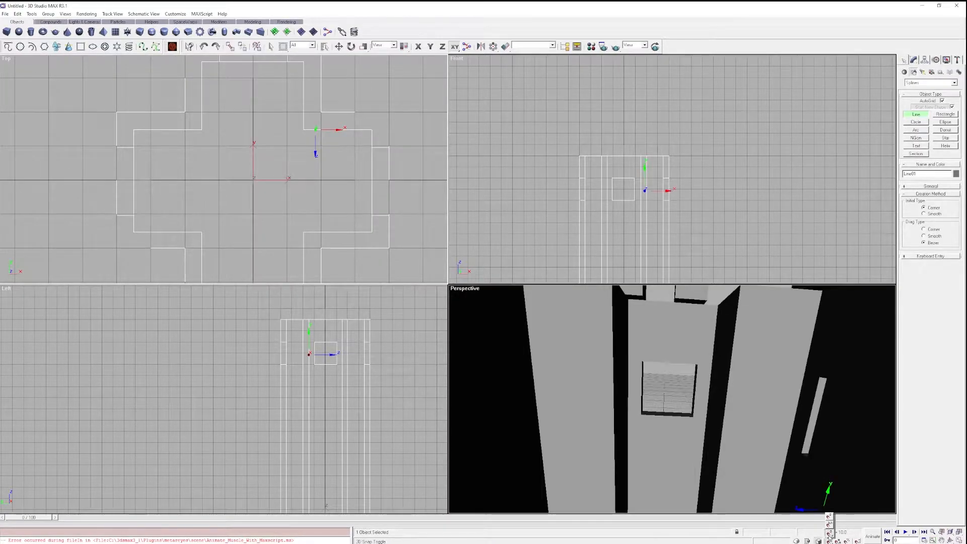
Trace the tower's inner cross outline at its top with a closed line in the Top viewport, using 3D snapping.
click(830, 533)
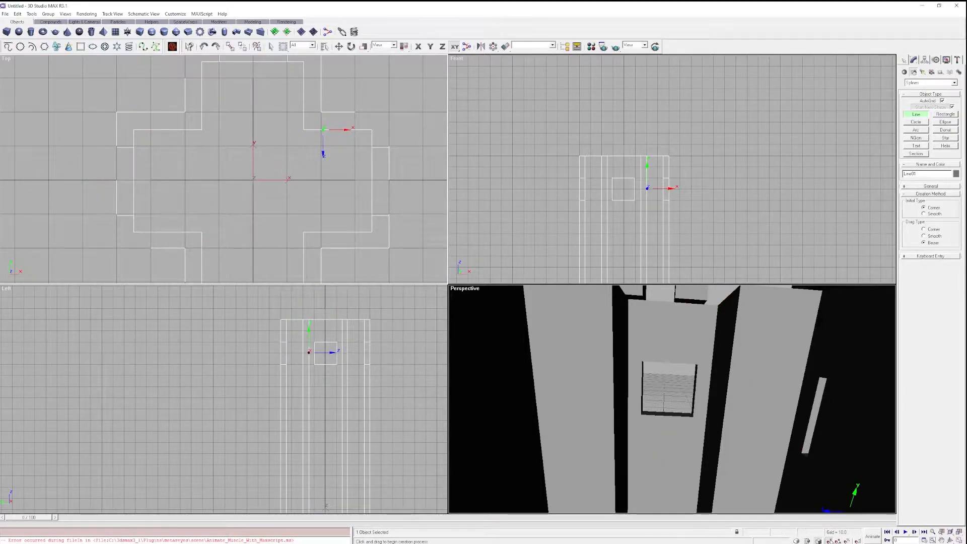
click(830, 532)
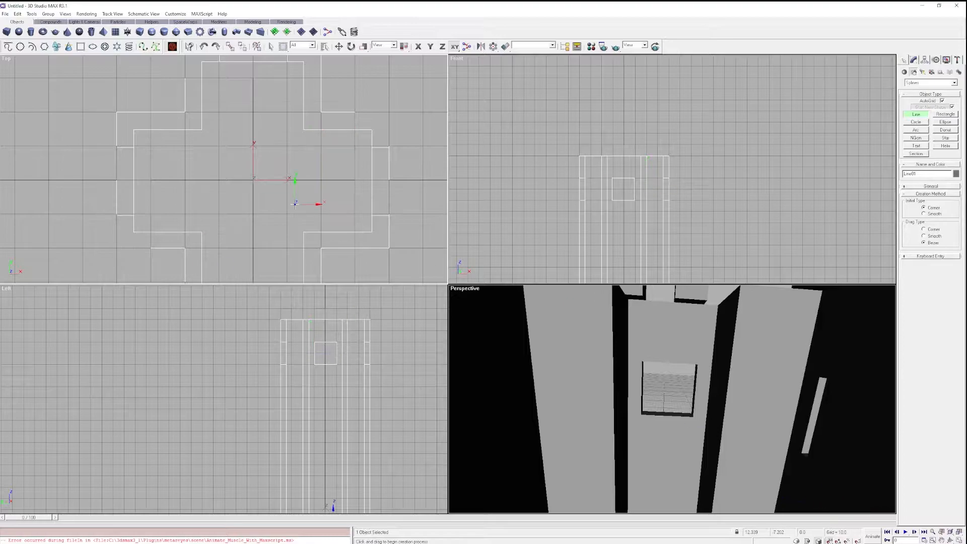
click(133, 130)
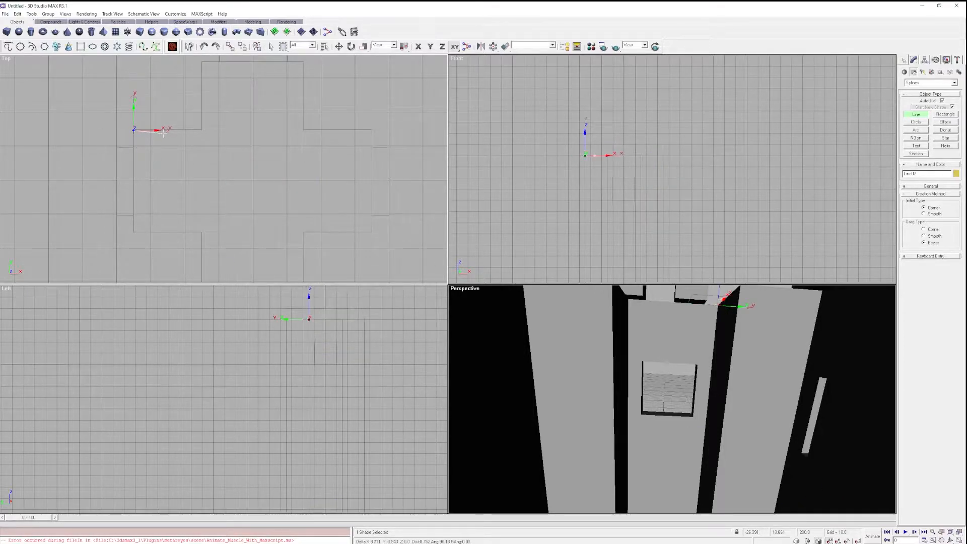
click(201, 130)
click(202, 61)
click(304, 61)
click(304, 130)
click(372, 130)
click(372, 232)
click(304, 232)
scroll(304, 232, down, 1)
click(298, 275)
click(226, 275)
click(226, 227)
click(177, 228)
click(178, 155)
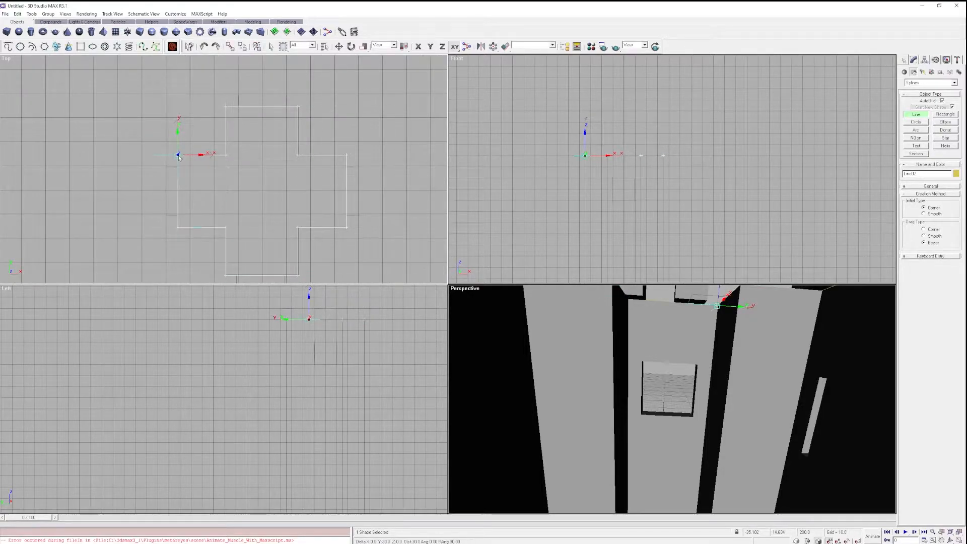
click(226, 155)
click(471, 301)
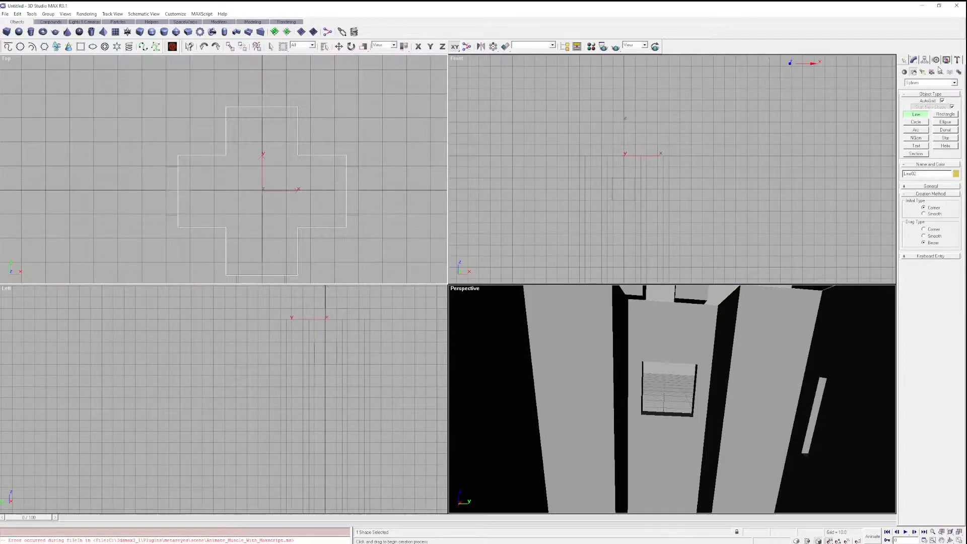
Extrude the cross-shaped line by 5 with the Extrude modifier to make a floor slab.
scroll(317, 161, down, 1)
scroll(305, 198, up, 1)
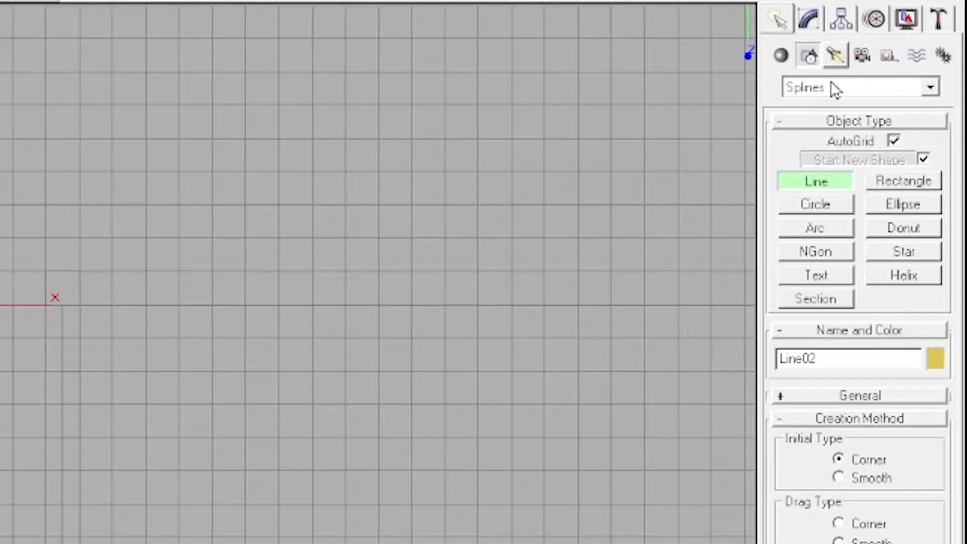
click(915, 61)
click(842, 208)
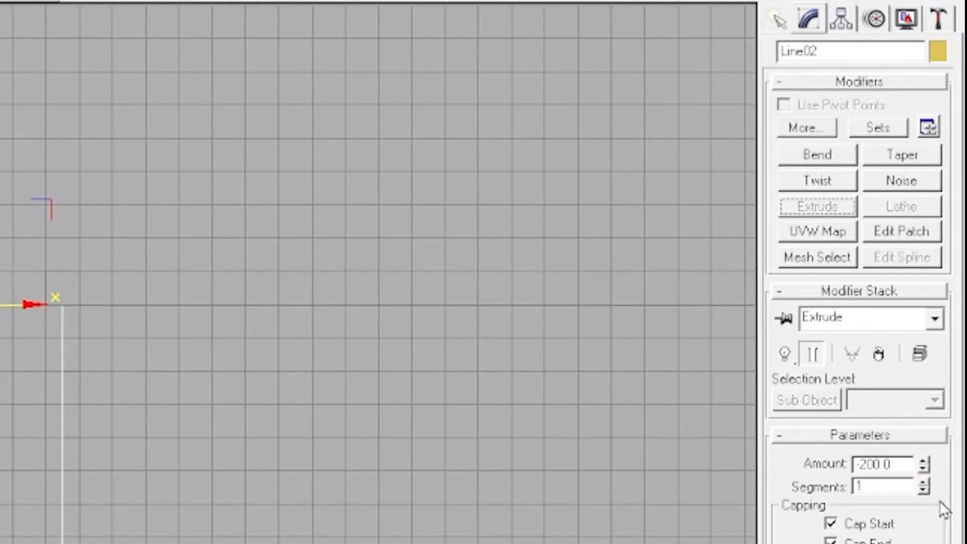
double_click(909, 464)
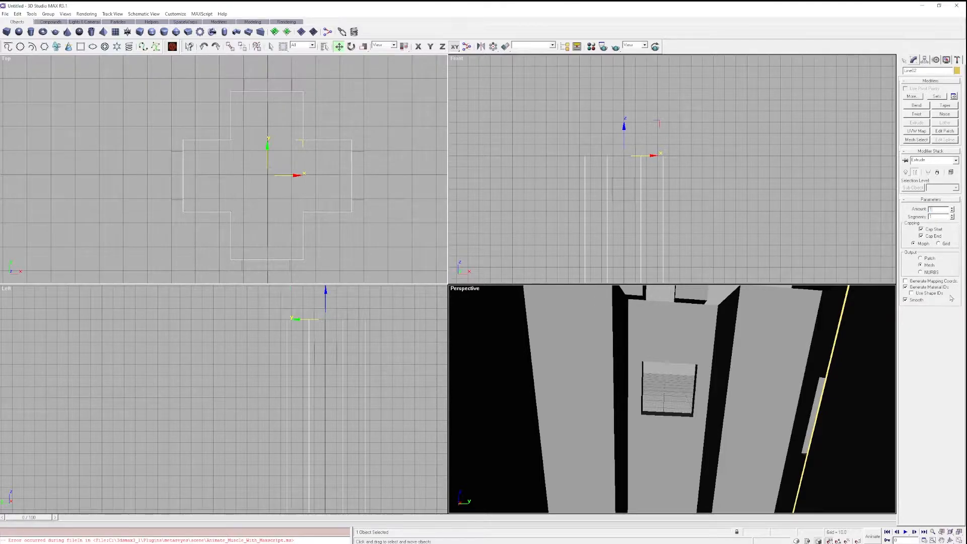
key(Return)
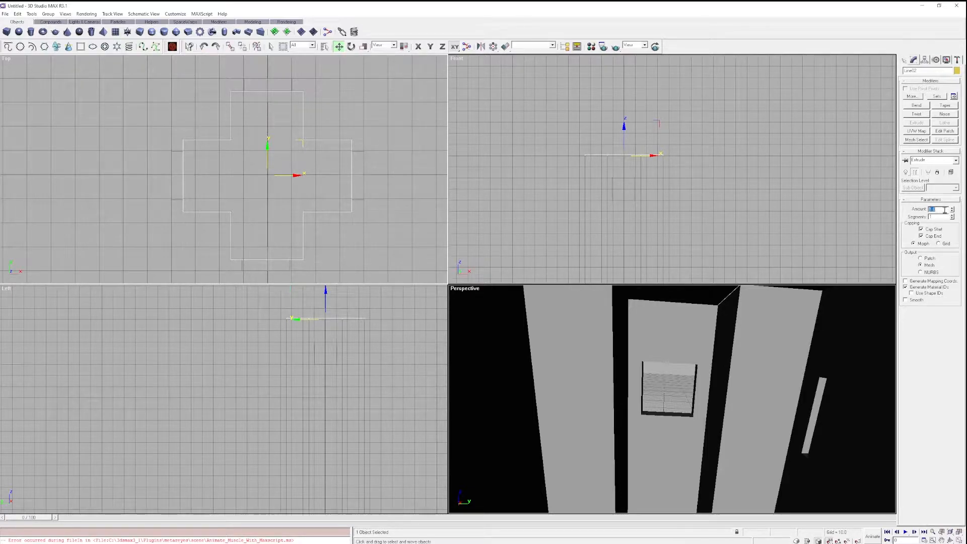
text(5)
key(Return)
Lower the cross-shaped slab inside the tower to an absolute world Z of 142, forming a floor beneath the window openings.
key(F12)
drag(873, 417, 871, 437)
middle_drag(746, 453, 748, 419)
scroll(739, 416, down, 3)
scroll(739, 416, down, 3)
scroll(739, 416, up, 10)
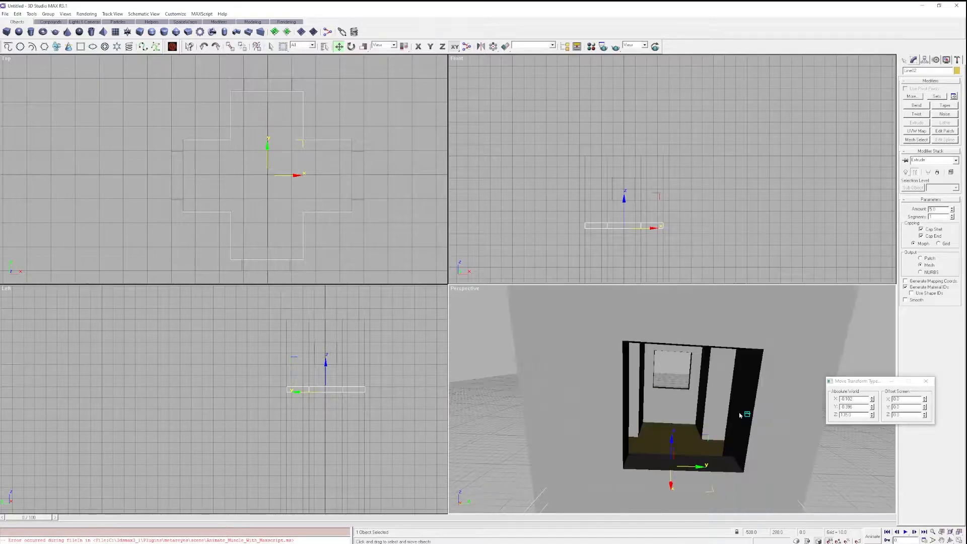
scroll(739, 412, down, 4)
scroll(740, 413, up, 3)
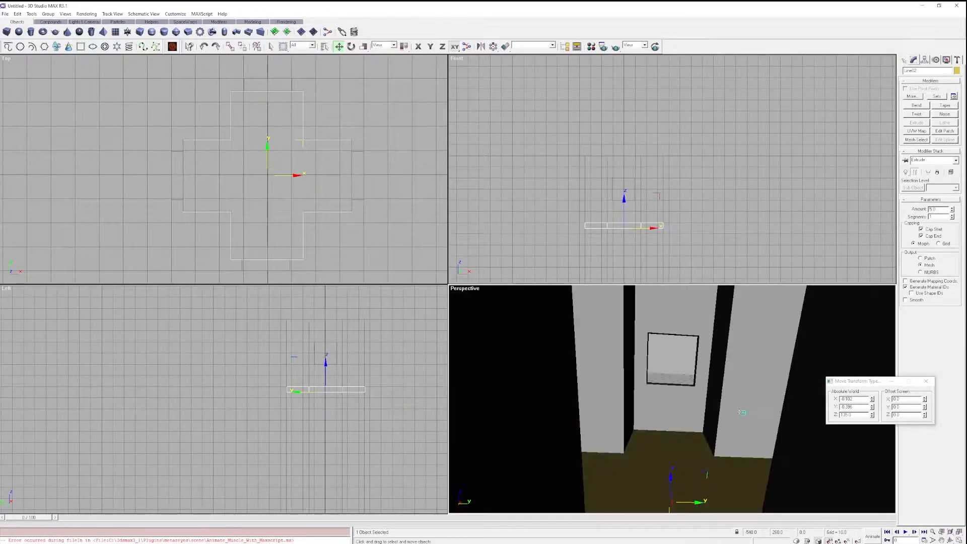
scroll(715, 422, down, 3)
scroll(714, 422, up, 5)
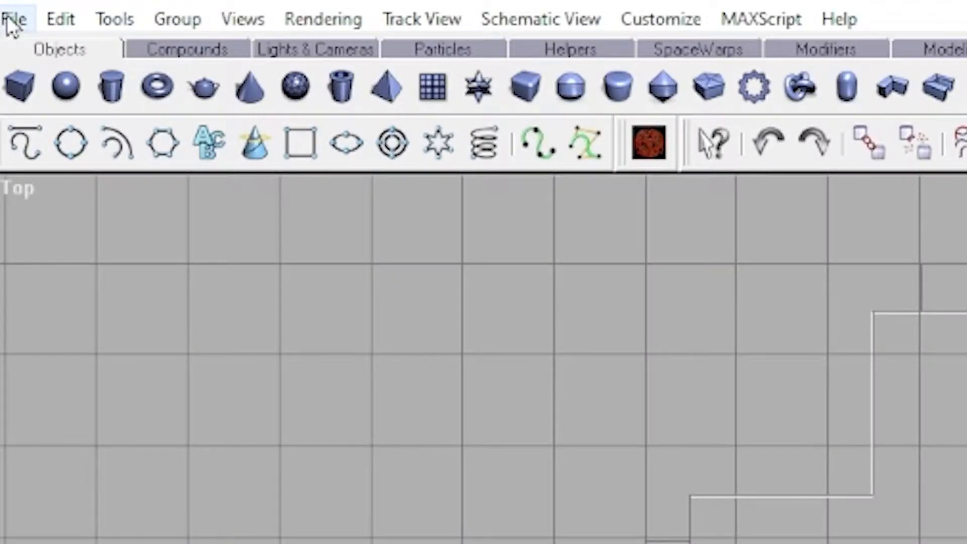
Save the scene in the Scenes folder under the file name castle1.
click(12, 20)
click(93, 201)
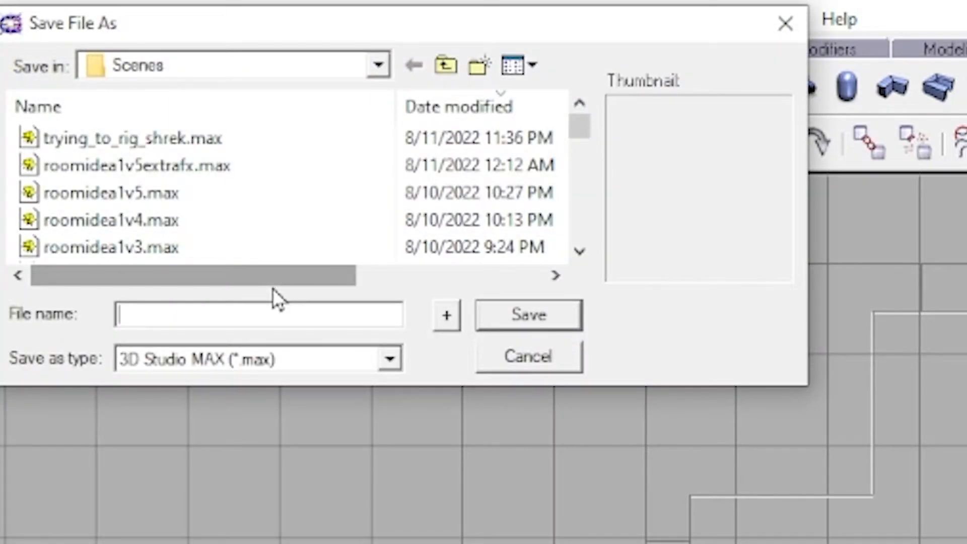
text(castle1)
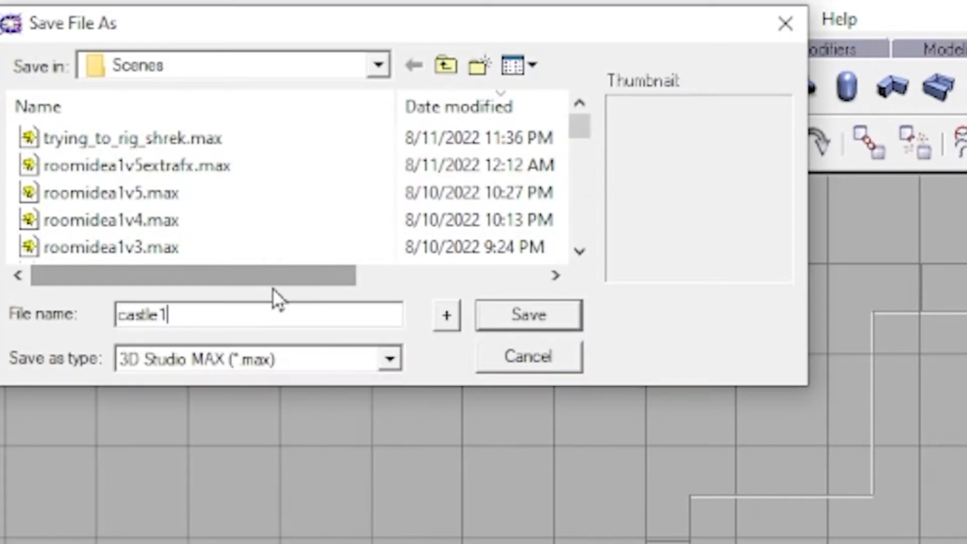
click(501, 320)
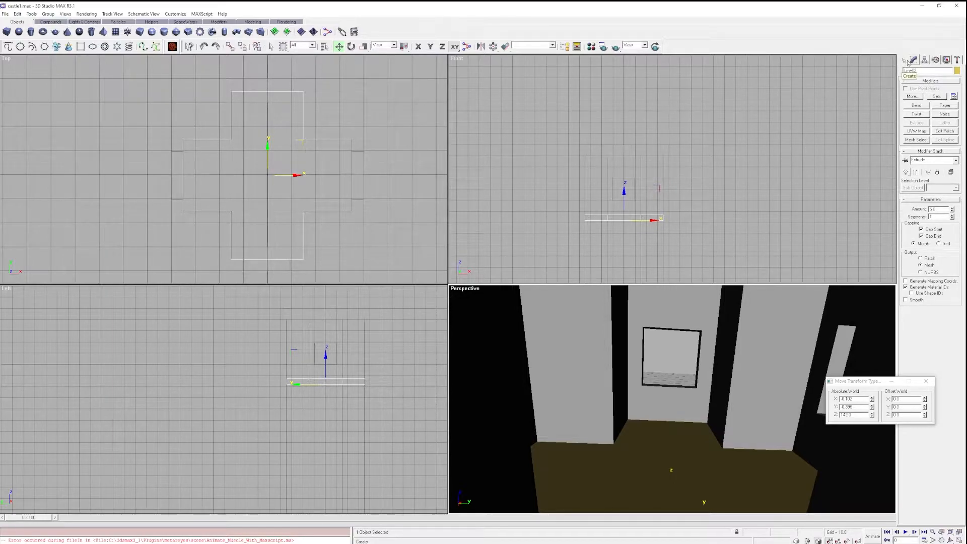
Apply a UVW Map modifier with Box mapping to the cross-shaped floor.
click(907, 61)
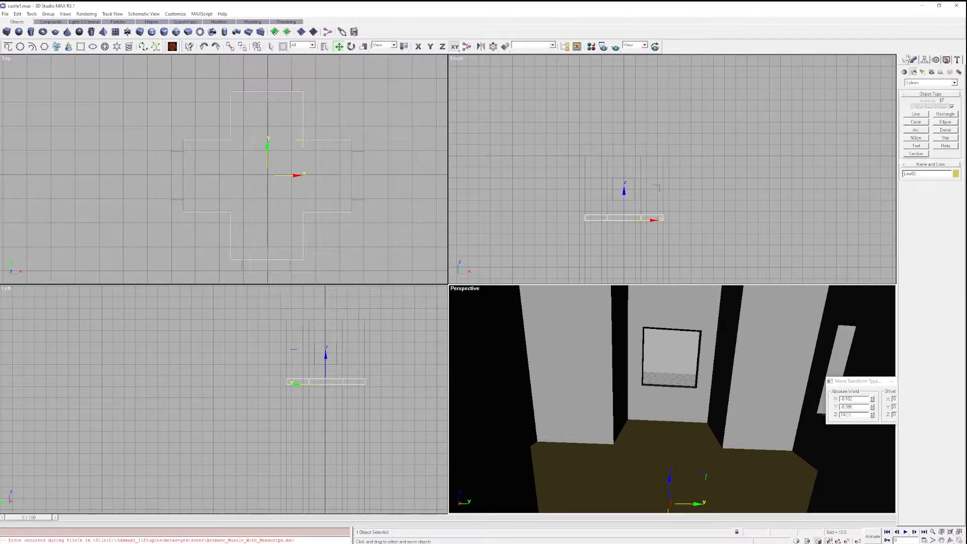
click(913, 61)
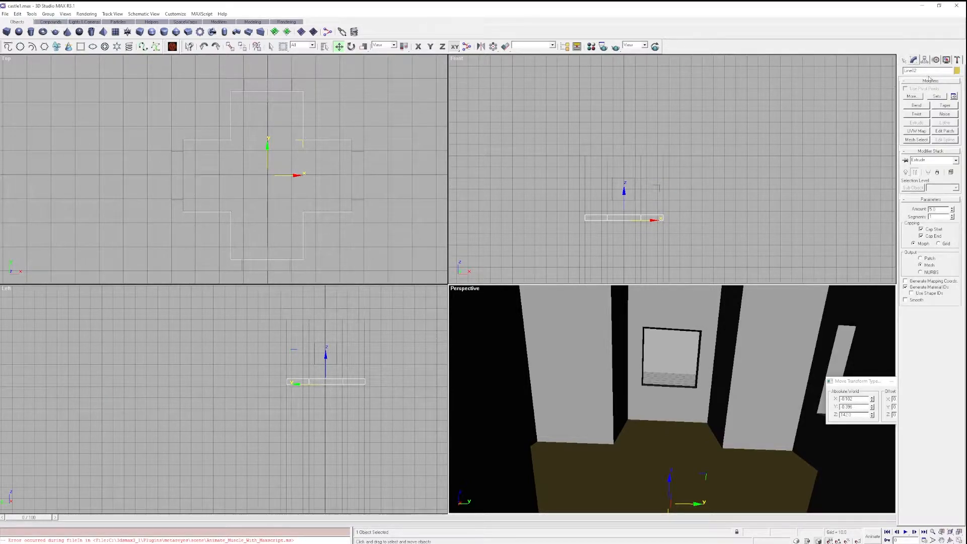
click(920, 132)
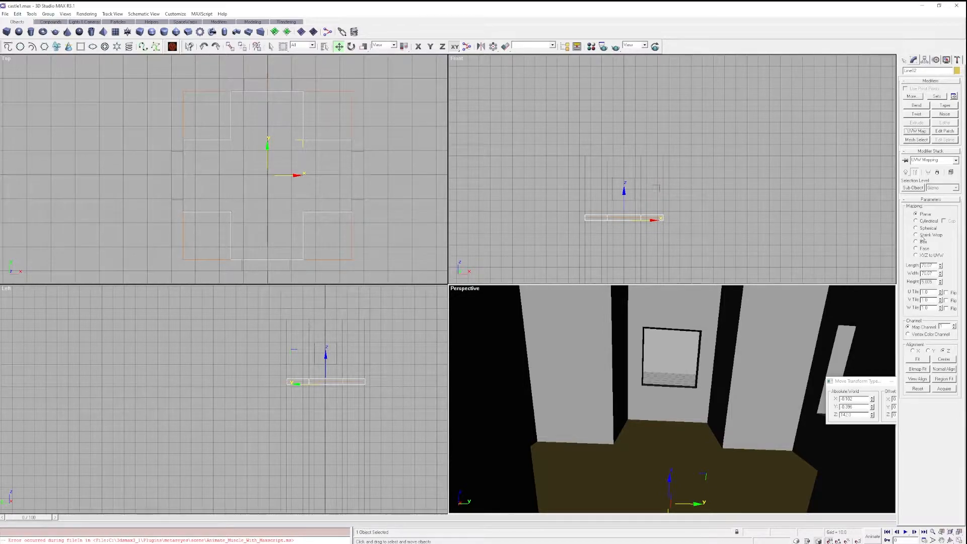
click(916, 242)
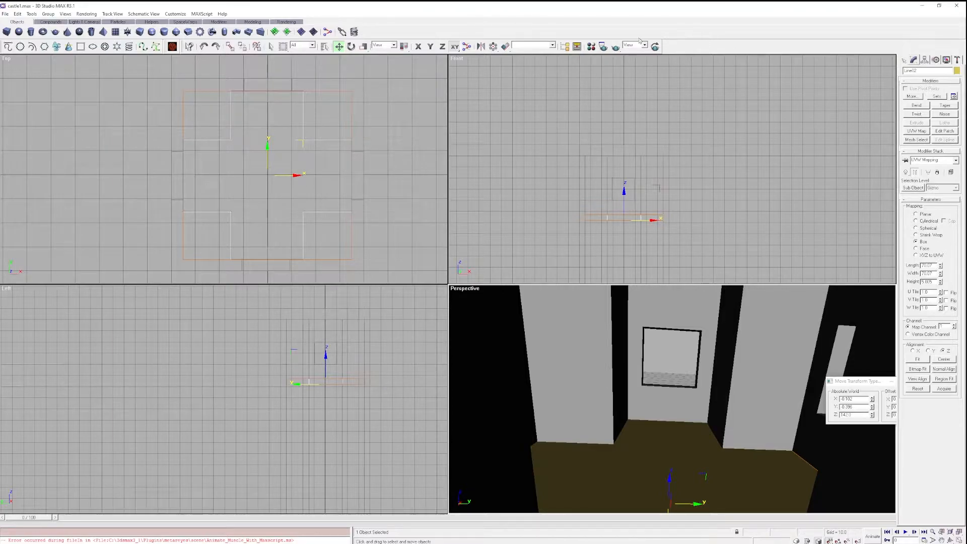
Assign the first sample material to the floor and change its type from Standard to Raytrace.
click(590, 46)
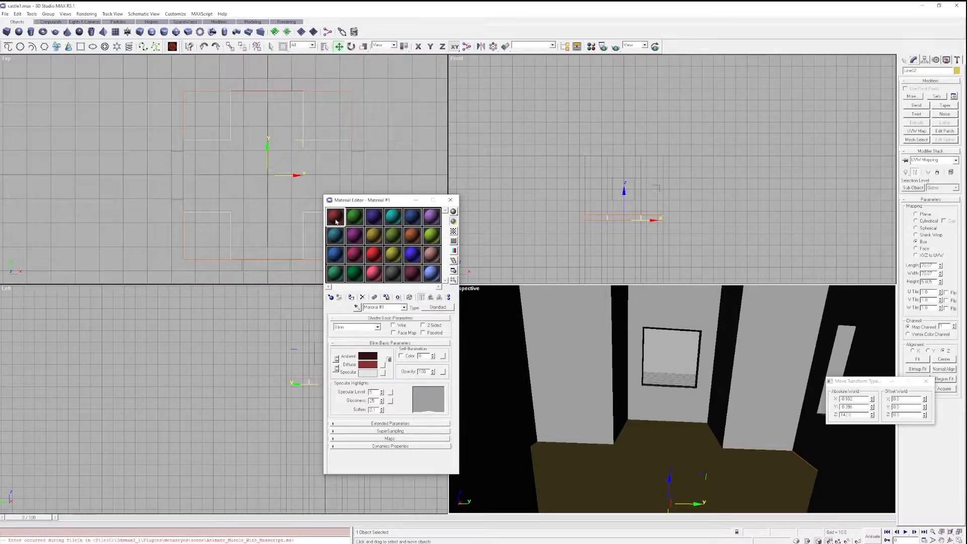
drag(333, 218, 679, 477)
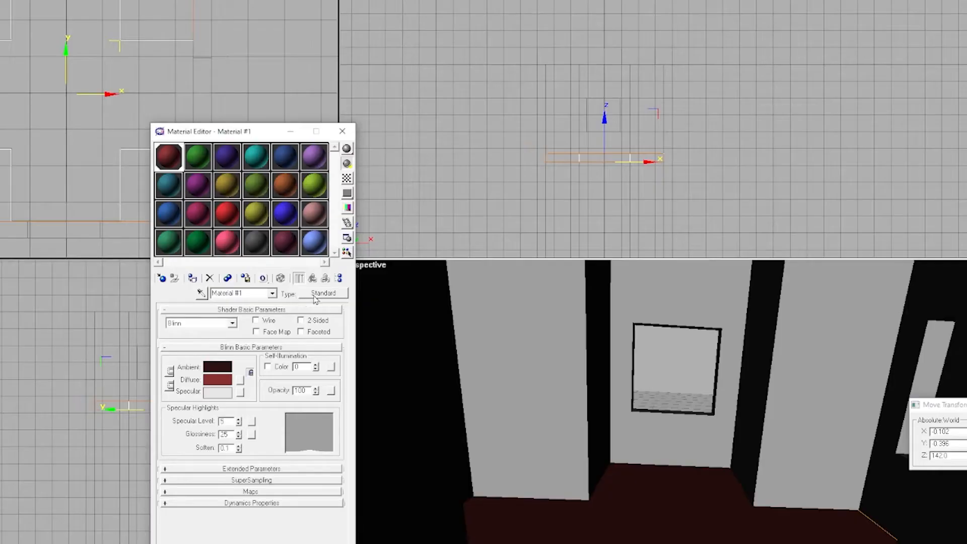
click(437, 306)
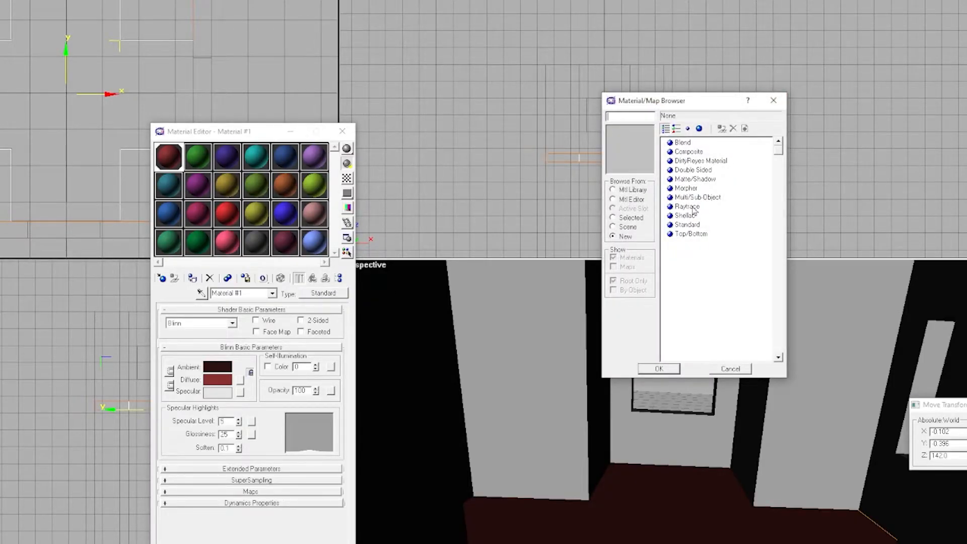
double_click(691, 208)
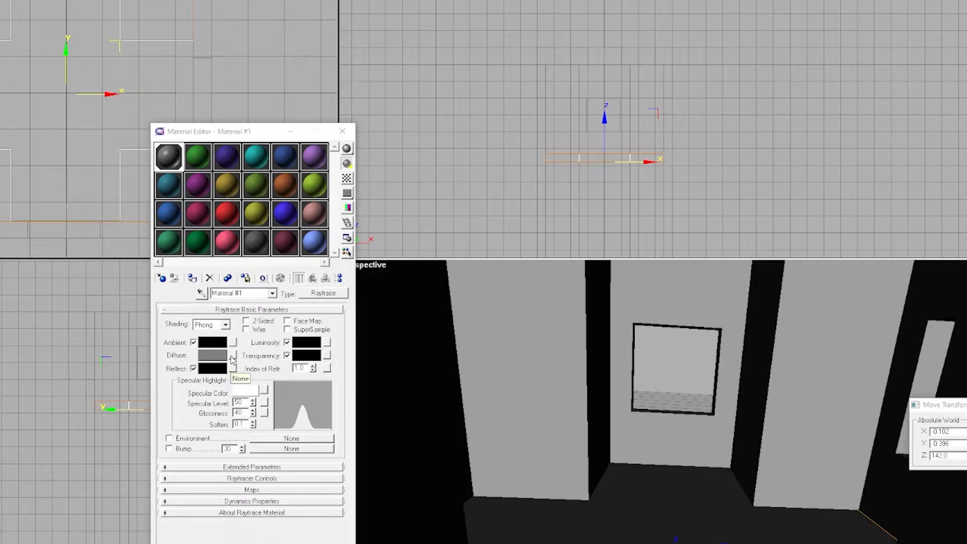
Choose a Bitmap map for the Raytrace material's diffuse channel and look through the images in the concrete folder.
click(233, 356)
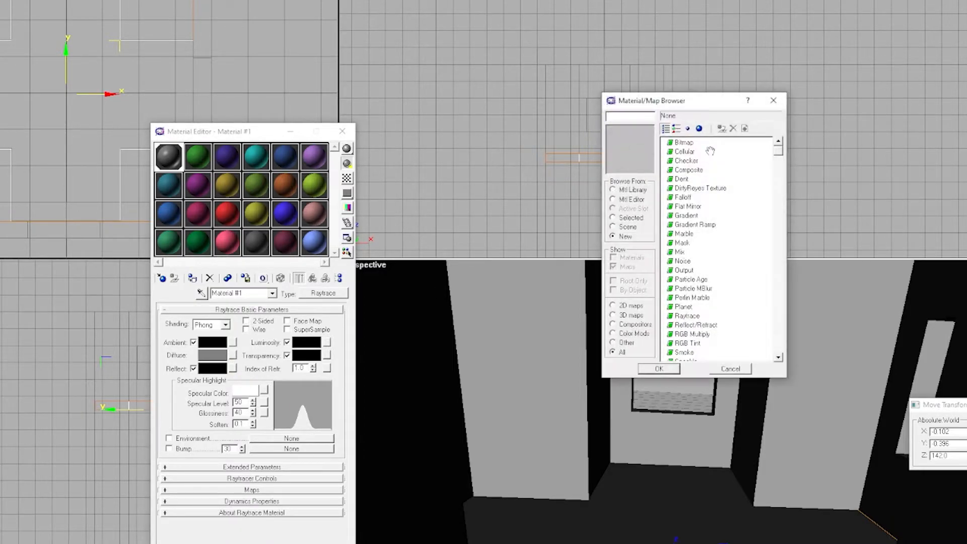
click(683, 143)
double_click(683, 144)
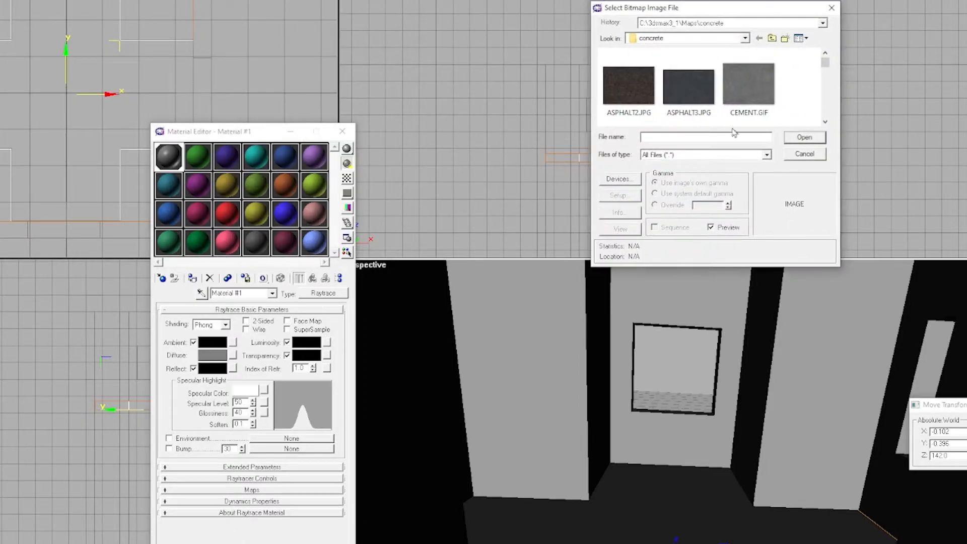
scroll(724, 127, down, 3)
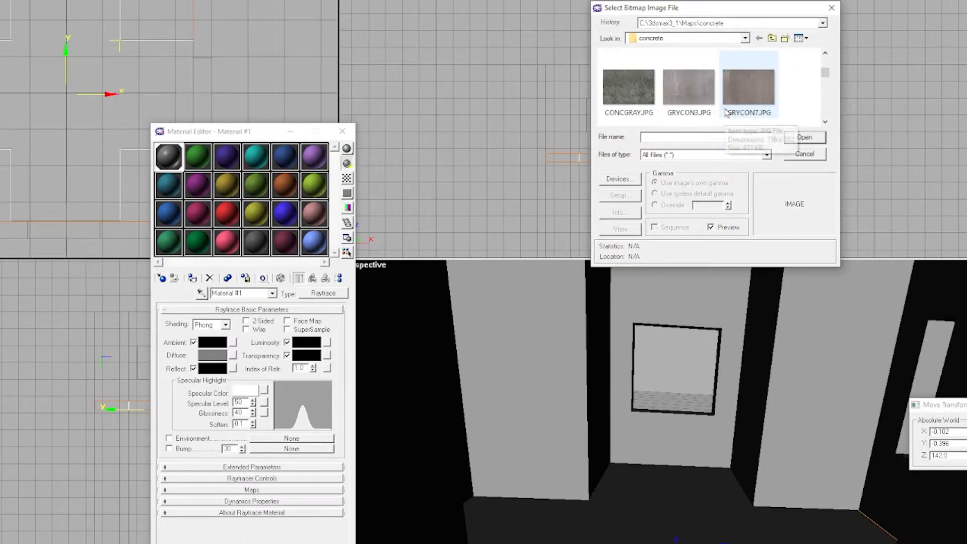
scroll(754, 95, up, 3)
Load caustictiles2.png from the latest subfolder of ai art as the diffuse bitmap.
click(744, 38)
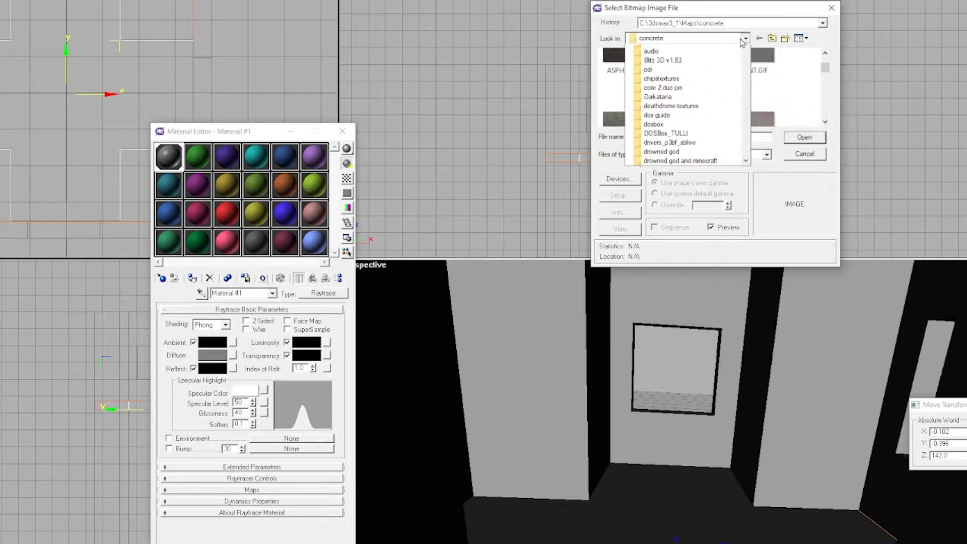
scroll(679, 105, up, 3)
scroll(679, 105, up, 4)
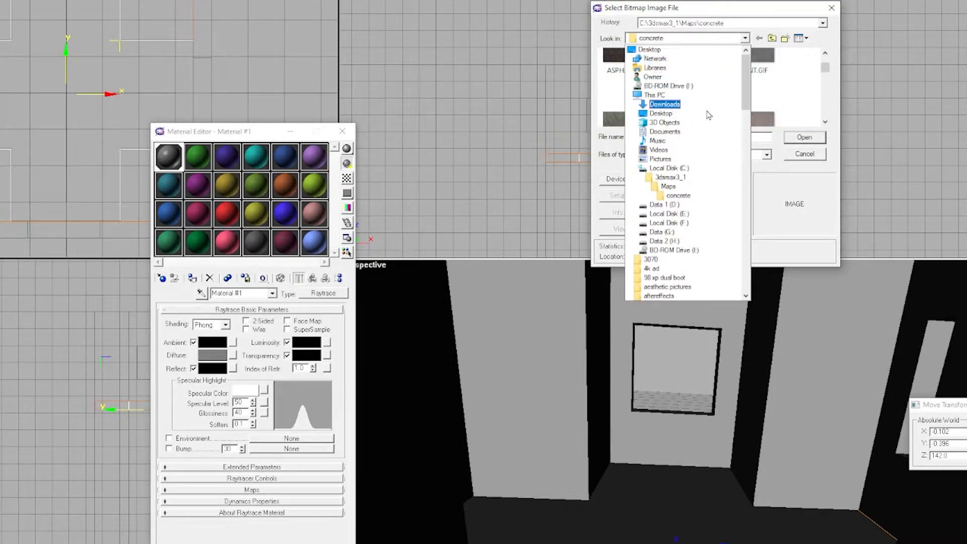
scroll(703, 167, down, 2)
scroll(703, 163, down, 3)
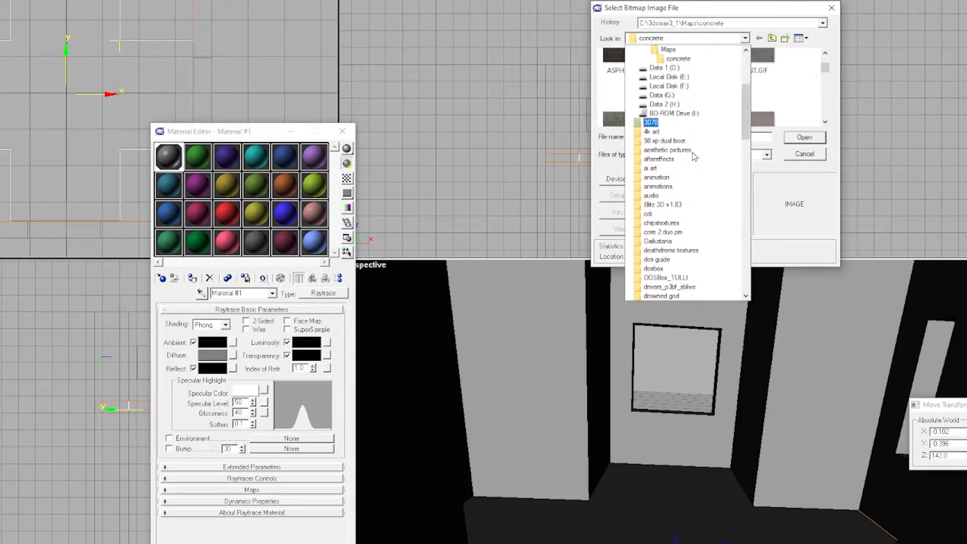
click(661, 170)
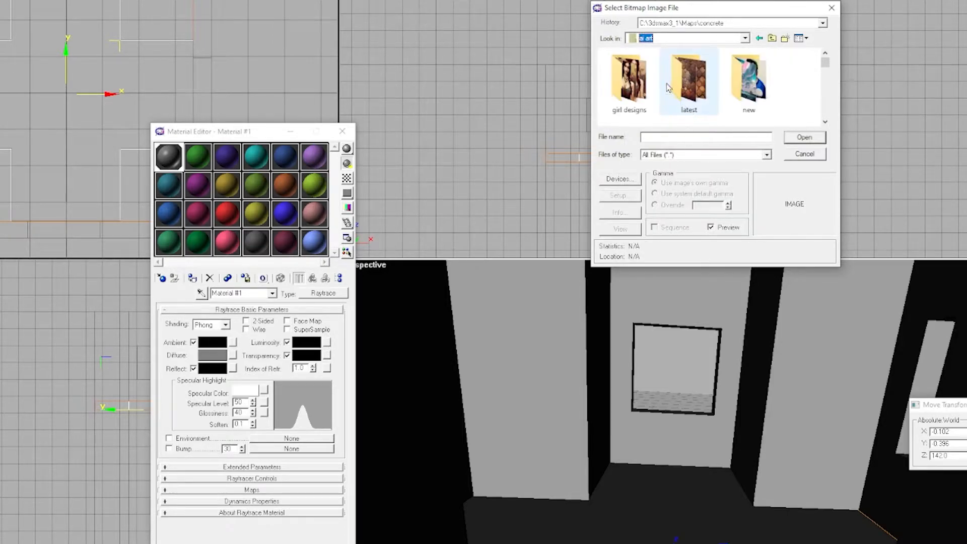
double_click(694, 86)
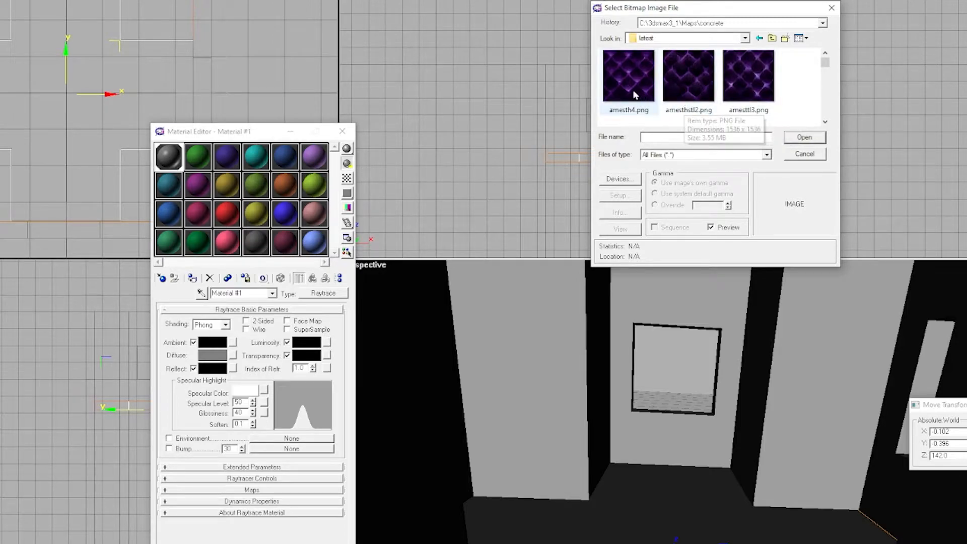
scroll(717, 90, down, 5)
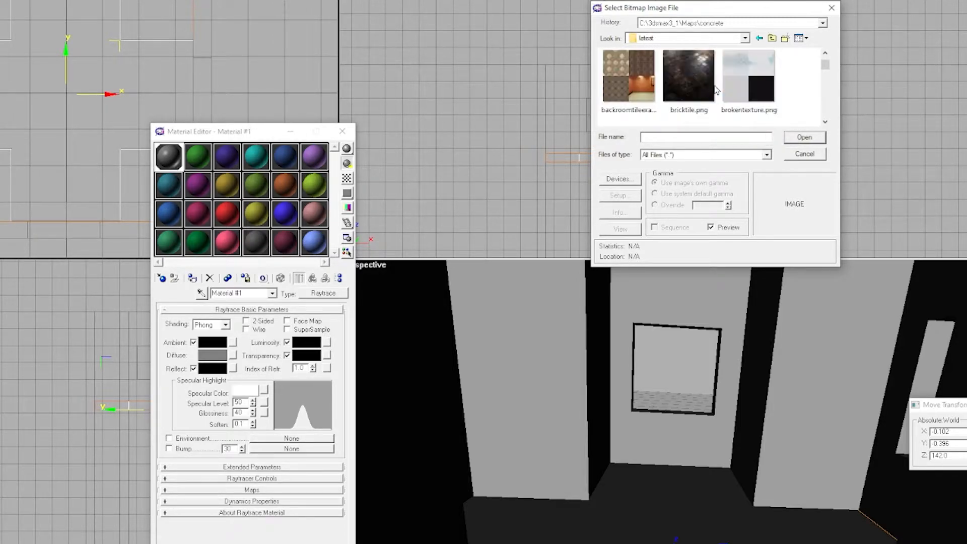
scroll(716, 90, down, 1)
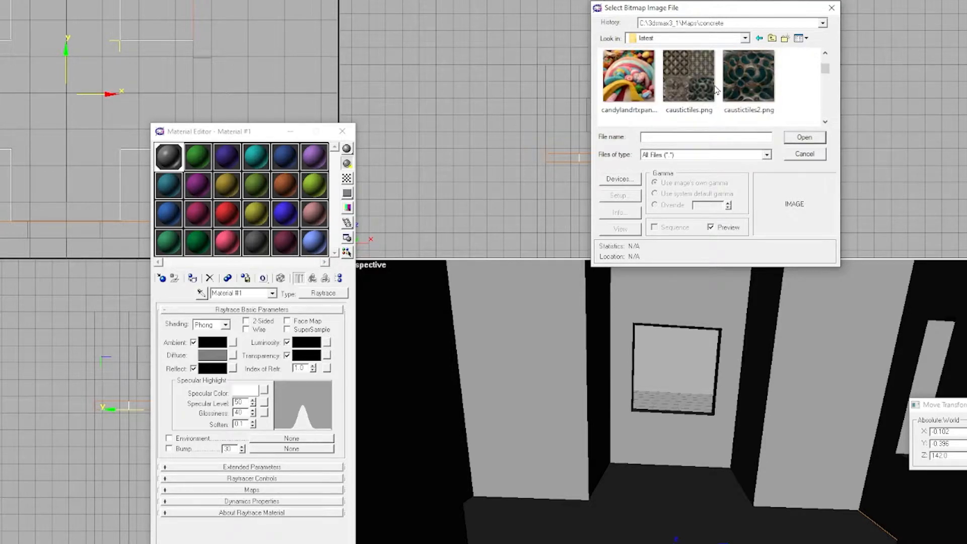
double_click(753, 85)
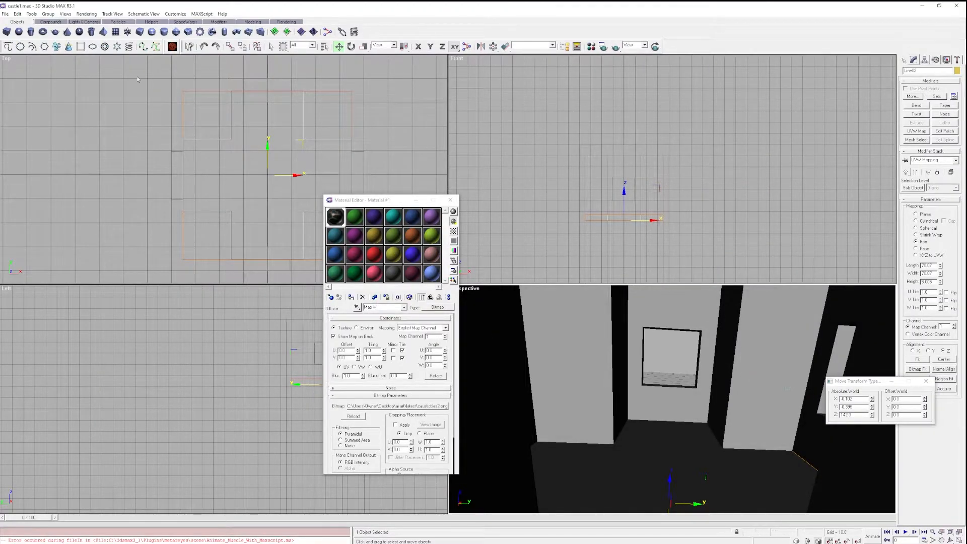
Set the render output size to 1920 × 1080, render the Perspective view to check the floor texture, and close the rendered image.
click(86, 14)
click(96, 23)
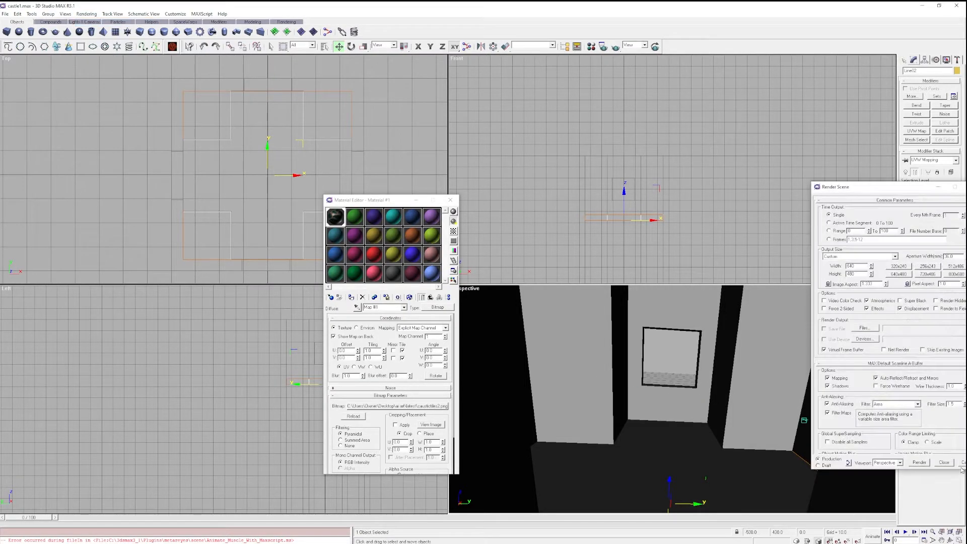
double_click(851, 266)
drag(863, 266, 836, 264)
text(1920)
double_click(859, 274)
click(920, 466)
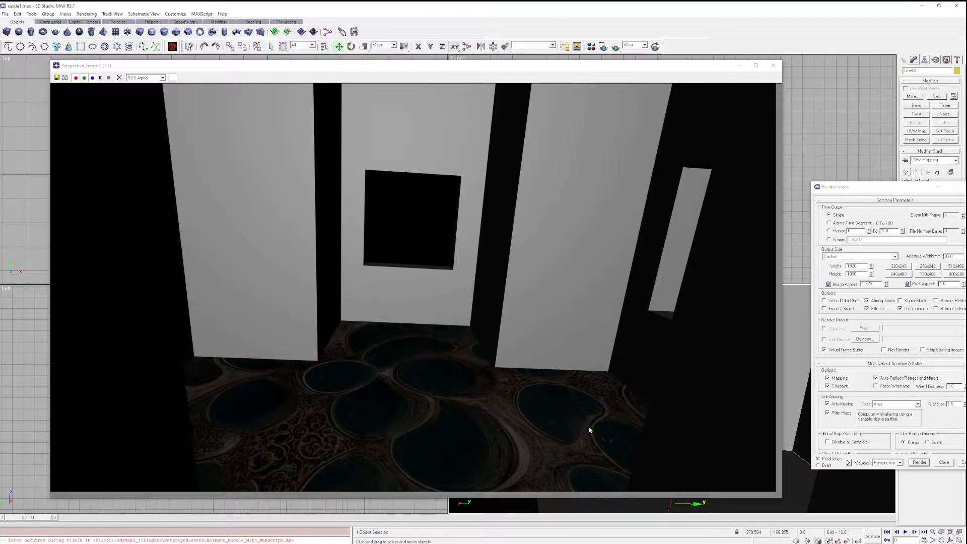
click(774, 65)
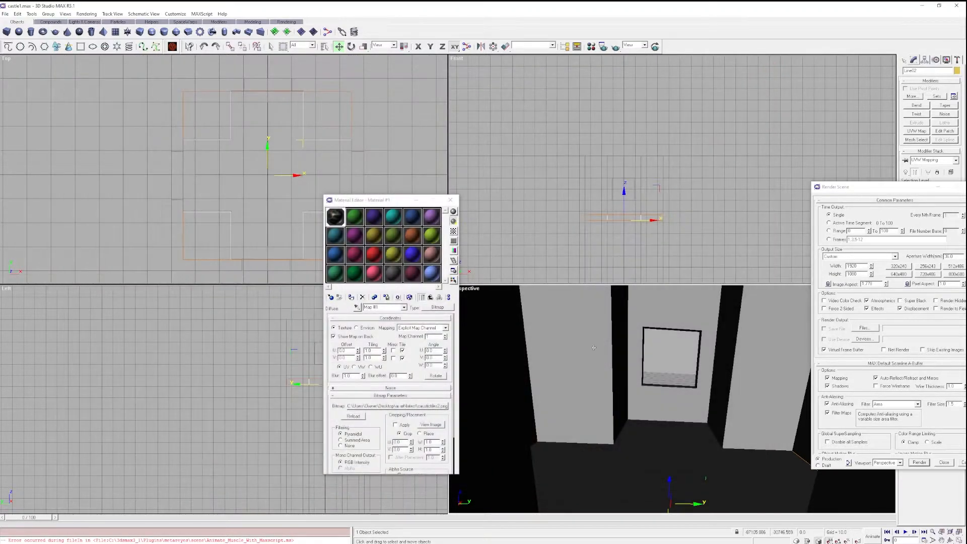
Set both the U and V tiling of the diffuse bitmap to 2.
double_click(376, 351)
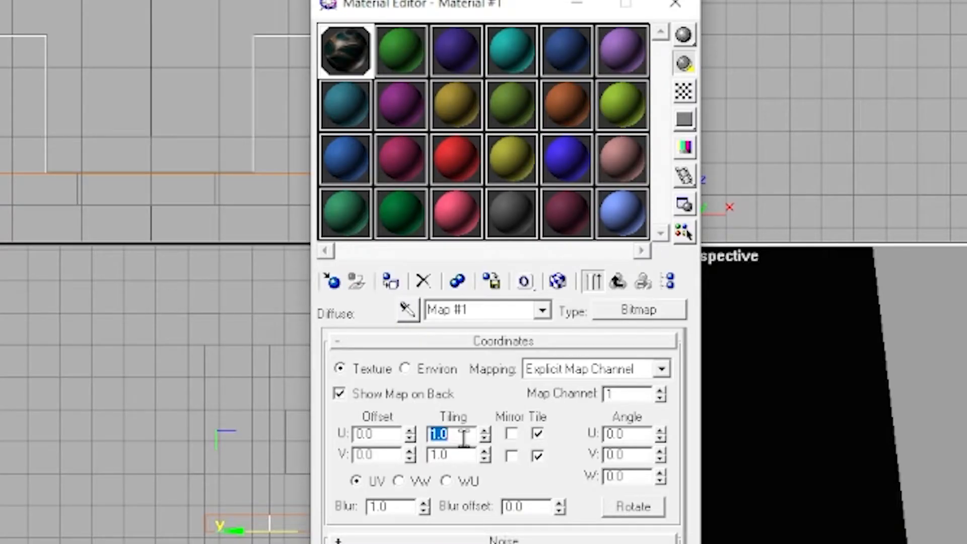
text(2)
double_click(457, 456)
text(2)
key(Return)
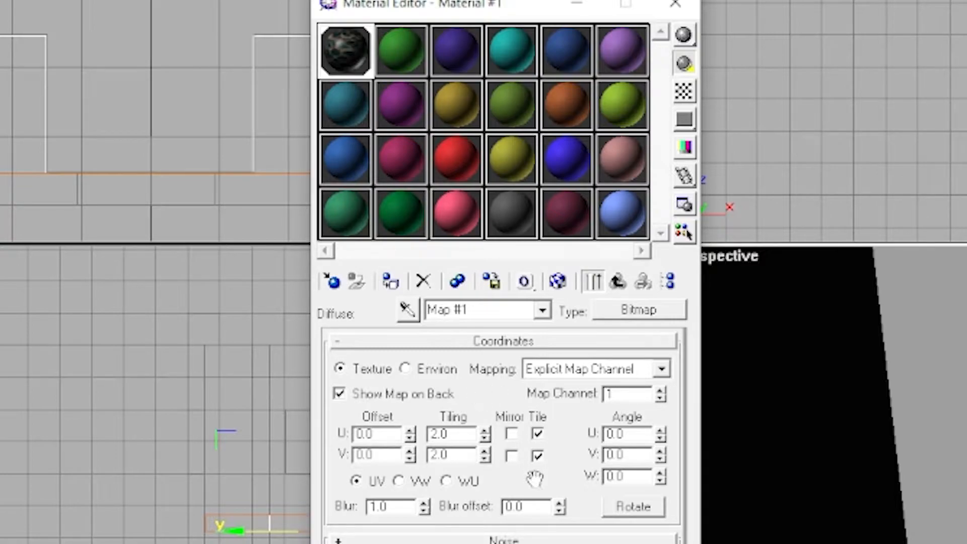
Try mirroring the bitmap along U, restore its tiling, and switch the mapping coordinates to VW.
click(514, 436)
click(538, 435)
click(405, 487)
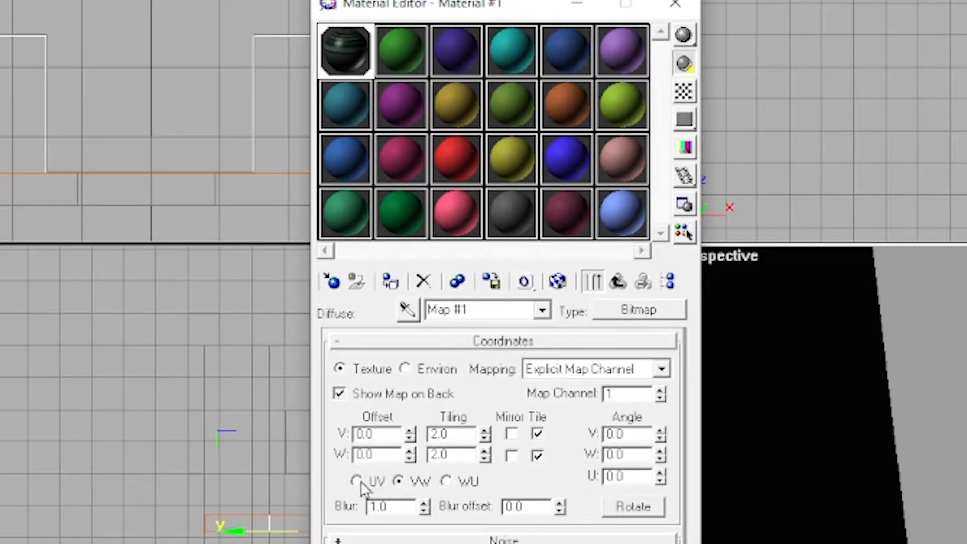
Try the WU and VW mapping coordinates for the diffuse bitmap, then set them back to UV.
click(455, 486)
click(403, 486)
click(356, 485)
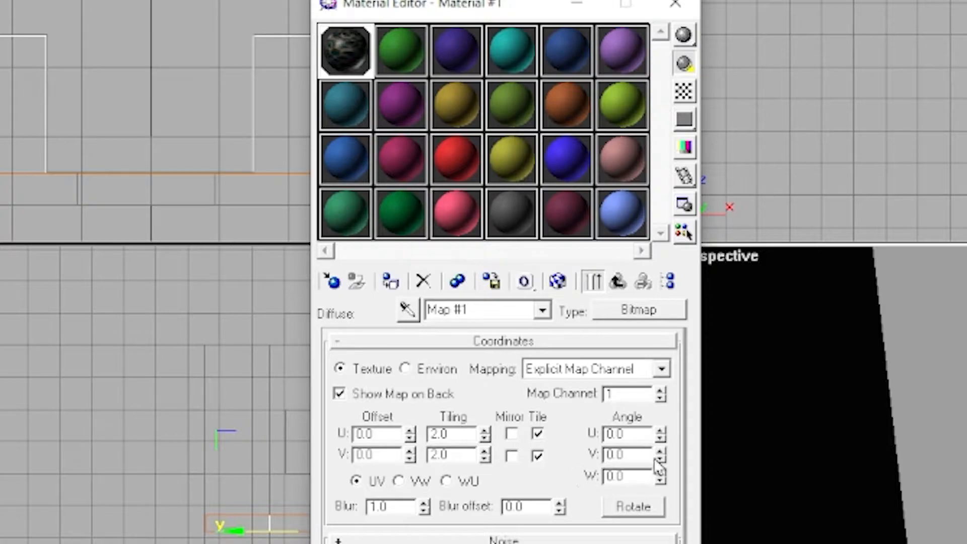
Turn on noise for the diffuse bitmap and raise its amount to 16.1.
scroll(620, 521, down, 2)
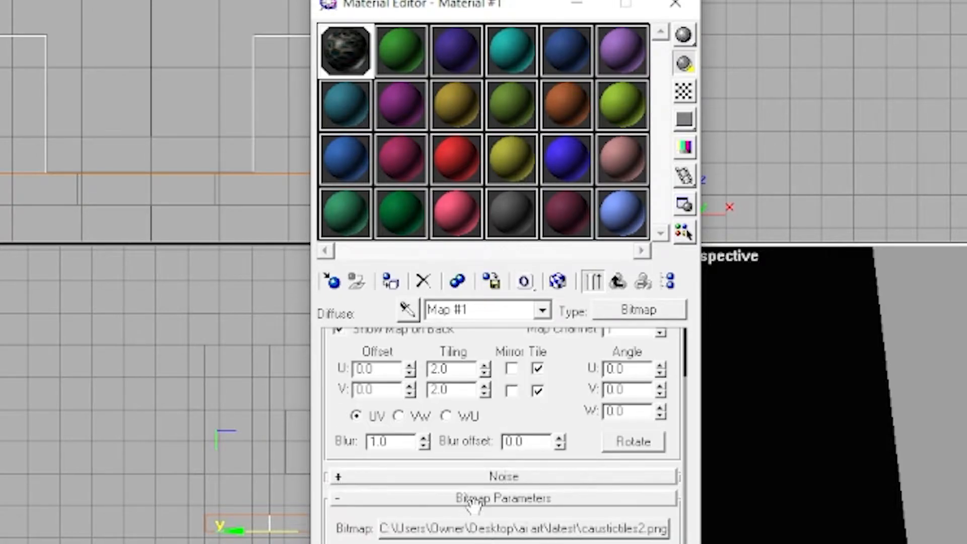
click(508, 478)
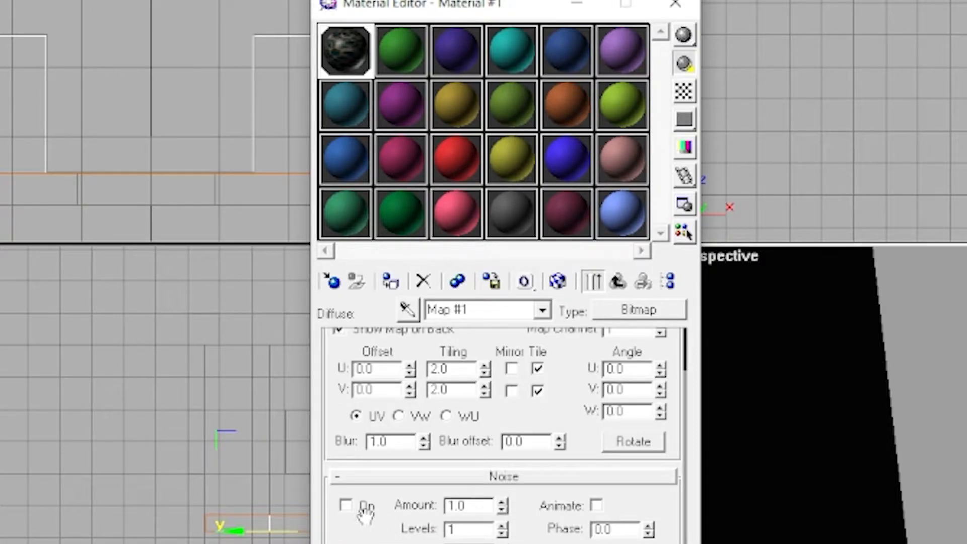
click(347, 505)
drag(502, 503, 497, 470)
drag(533, 335, 538, 373)
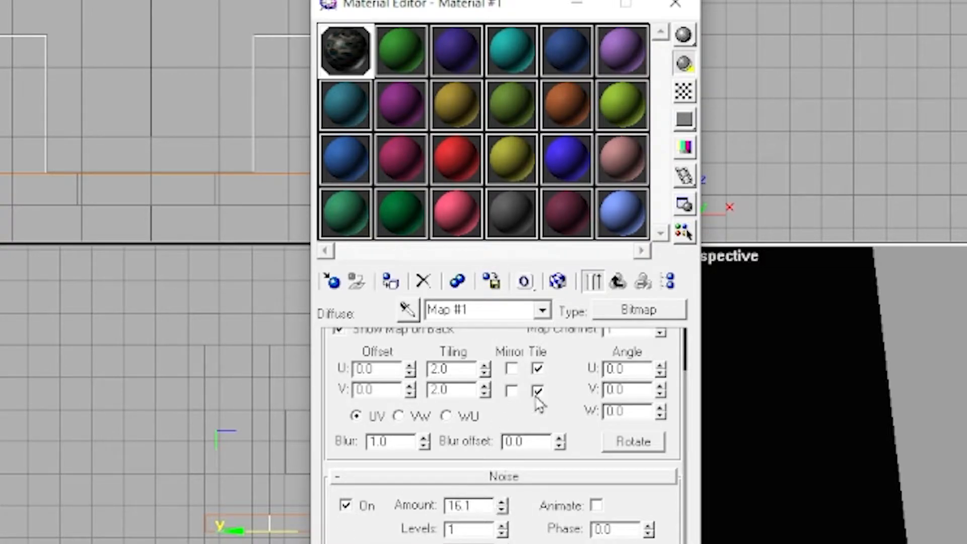
Try raising the noise levels of the diffuse bitmap to 10 and return them to 1.
scroll(501, 538, down, 1)
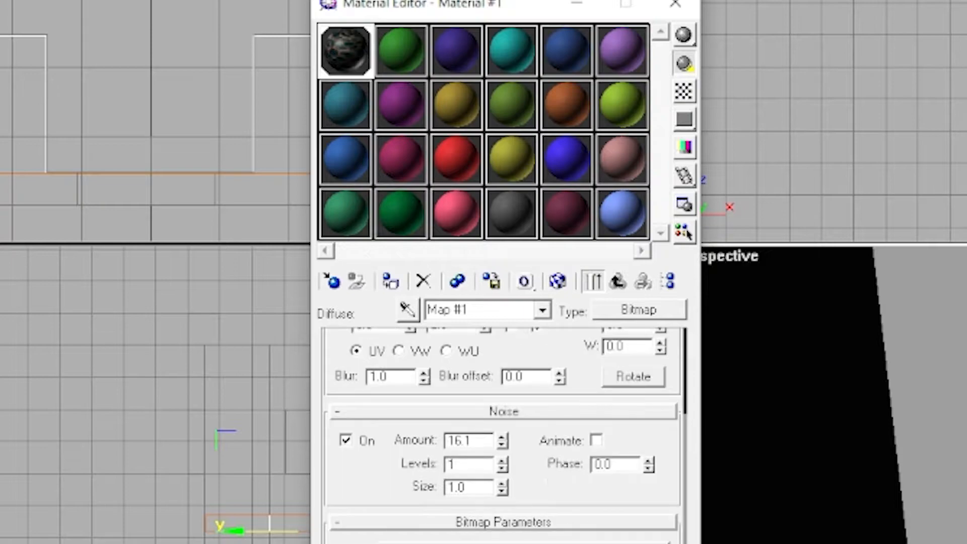
drag(504, 463, 514, 407)
scroll(479, 492, down, 1)
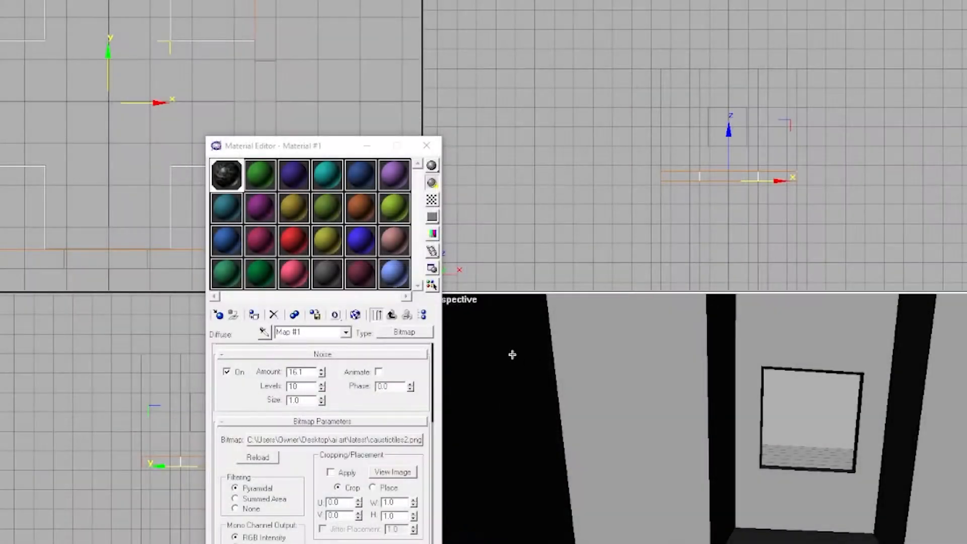
drag(322, 388, 368, 515)
Try cropping the diffuse bitmap slightly in the image view to a height of 0.992, and turn cropping off again.
scroll(343, 383, down, 1)
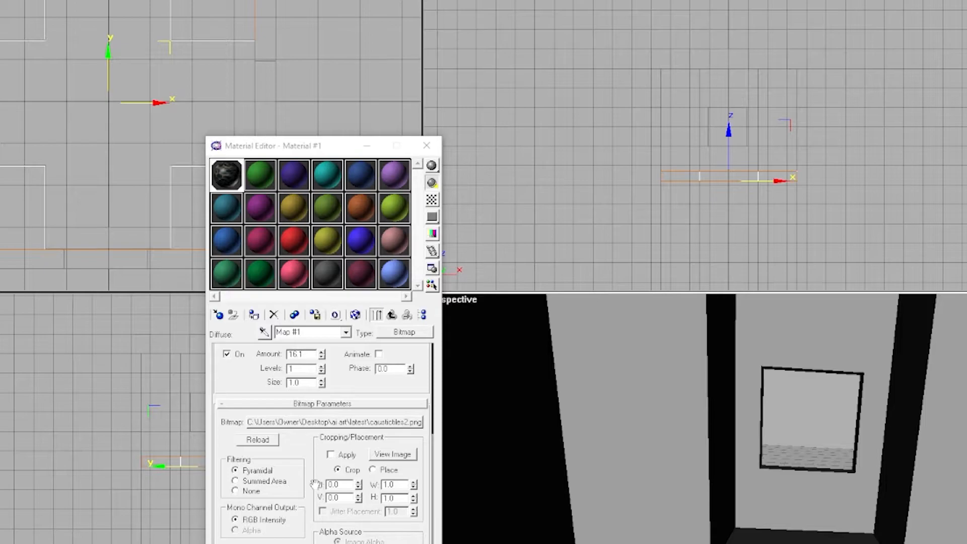
click(332, 456)
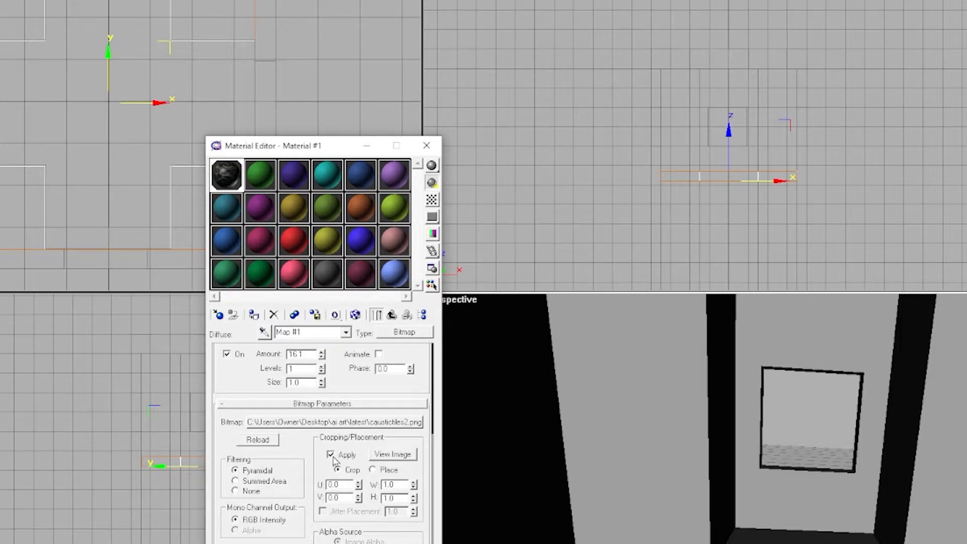
click(392, 455)
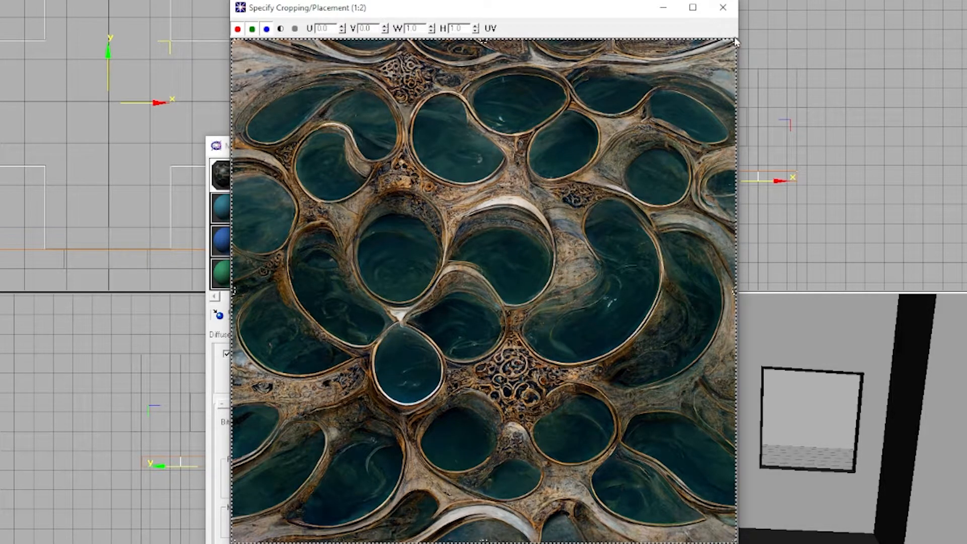
drag(736, 40, 736, 43)
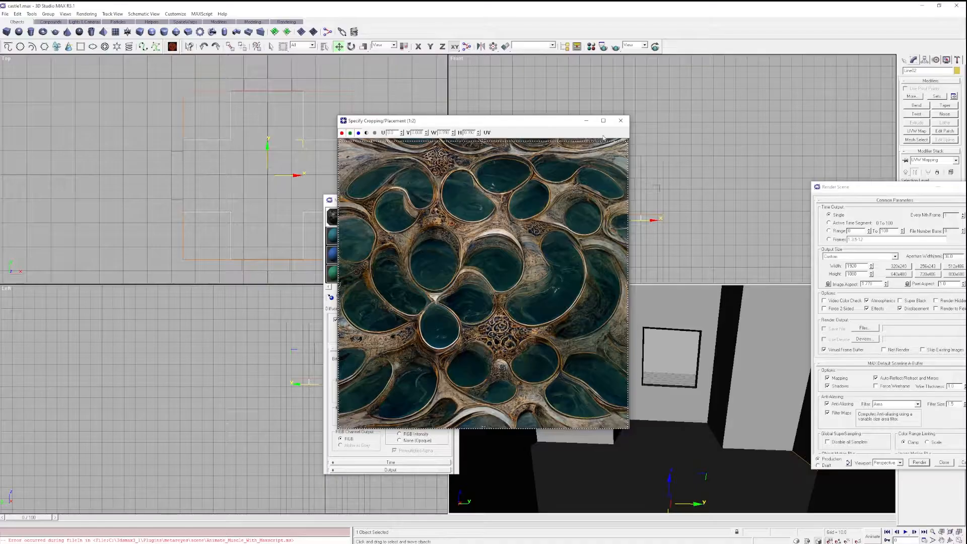
click(621, 121)
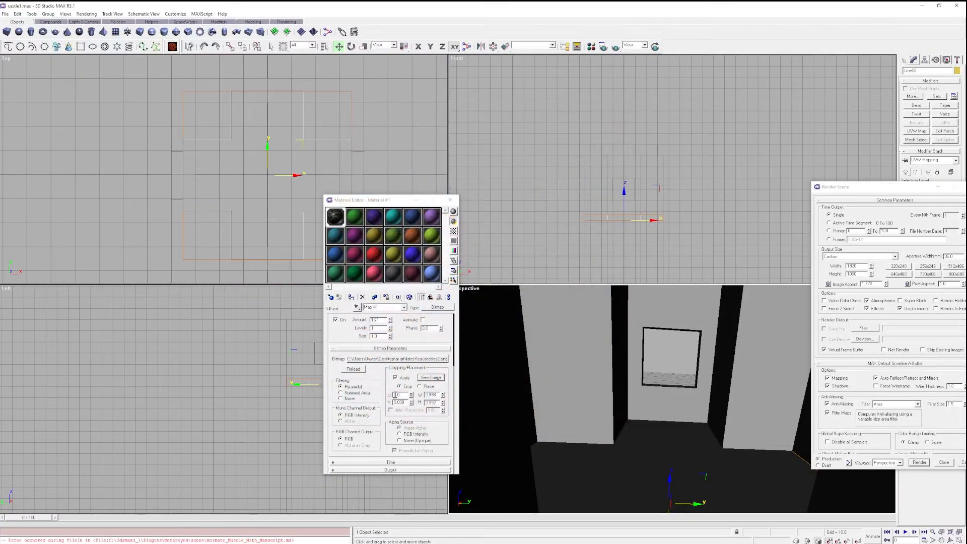
click(395, 378)
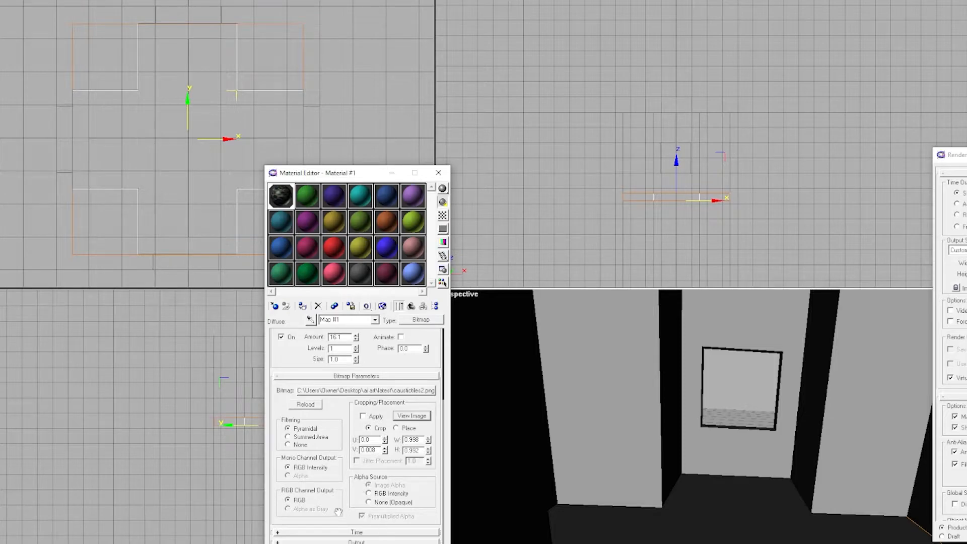
Set both the U and V tiling of the diffuse bitmap to 4 and test-render the Perspective view.
click(357, 542)
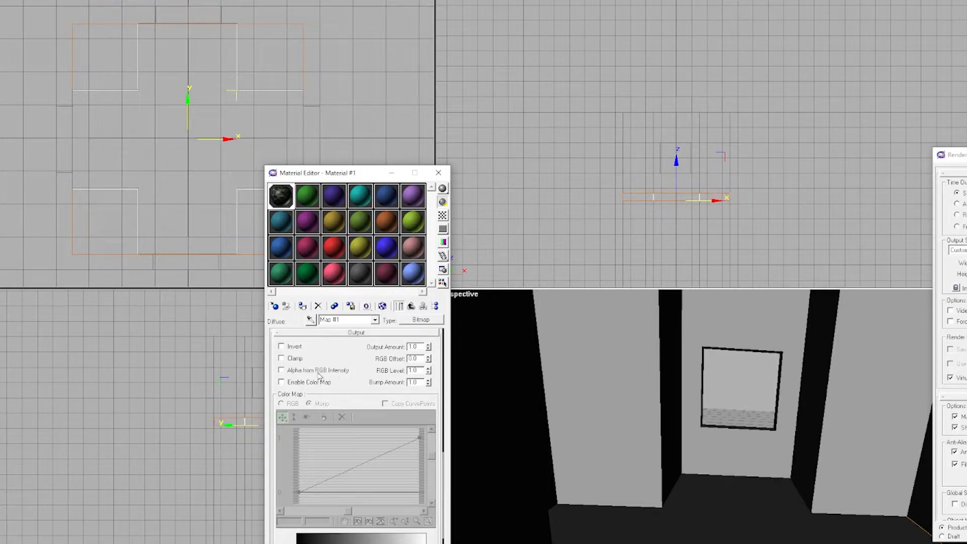
scroll(352, 428, up, 5)
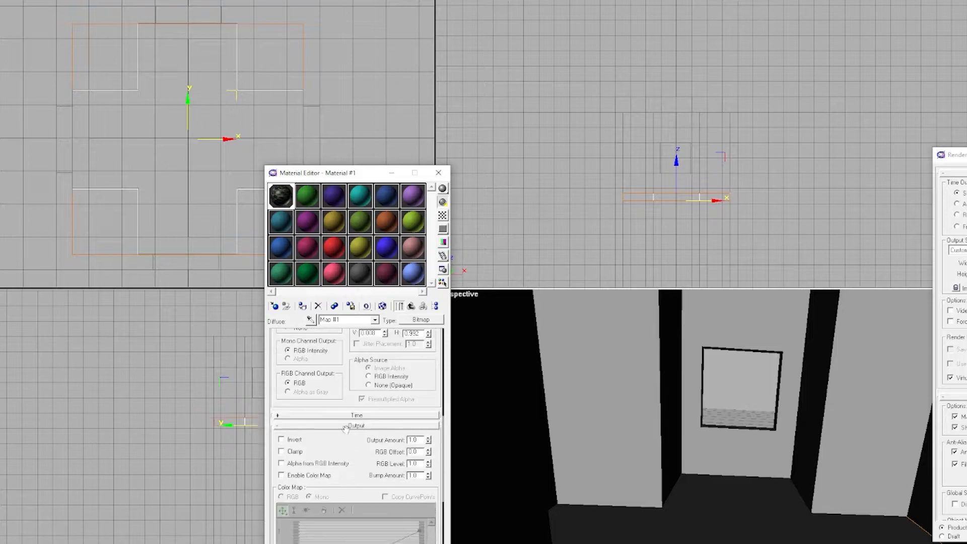
scroll(343, 464, up, 3)
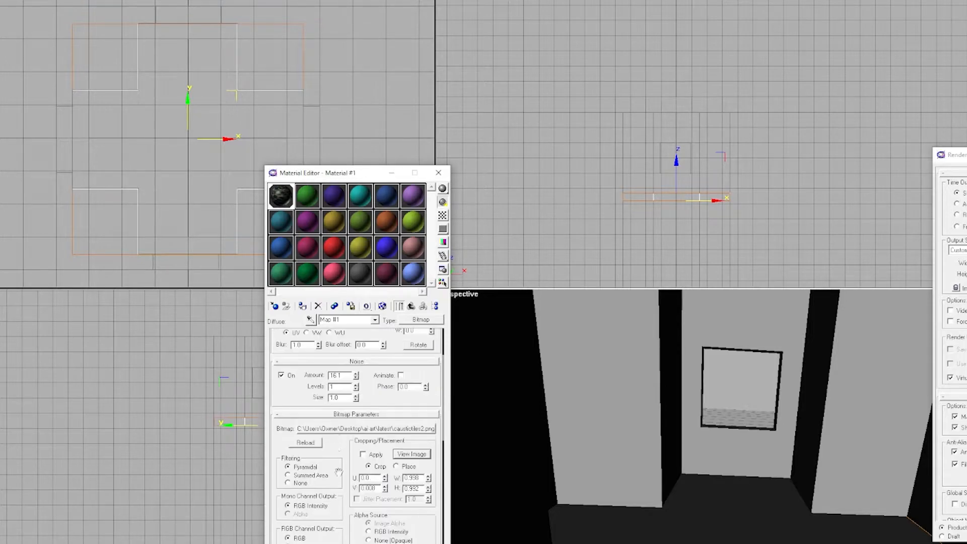
scroll(338, 466, up, 2)
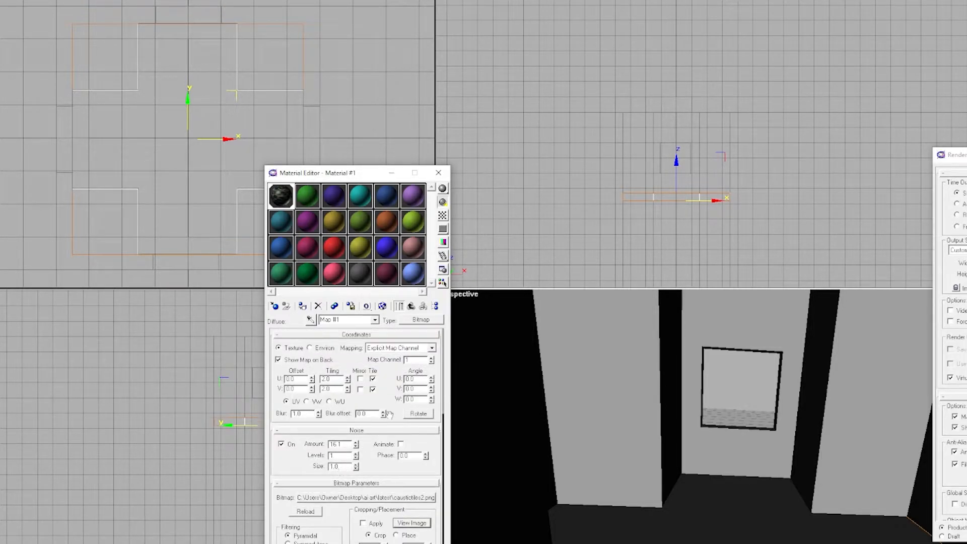
text(4)
double_click(334, 390)
text(4)
click(924, 464)
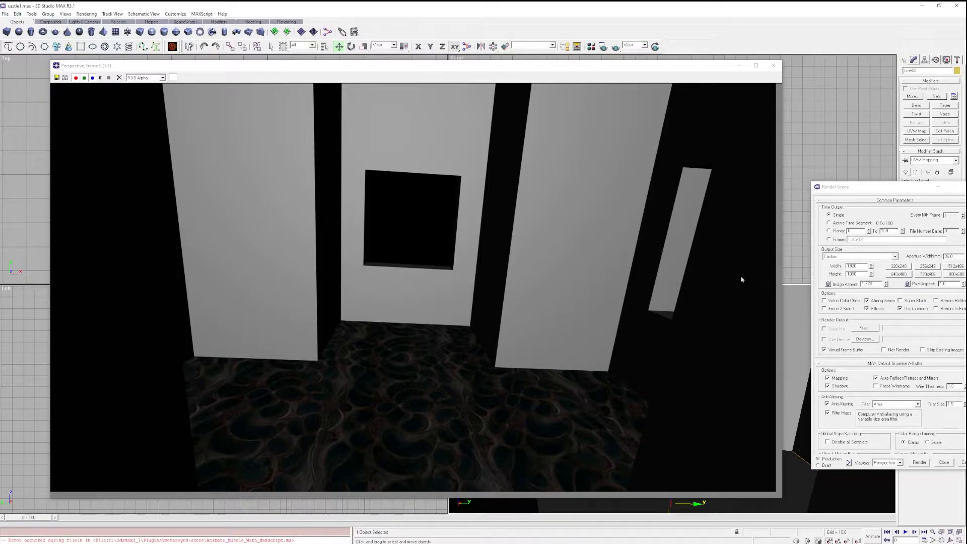
click(773, 66)
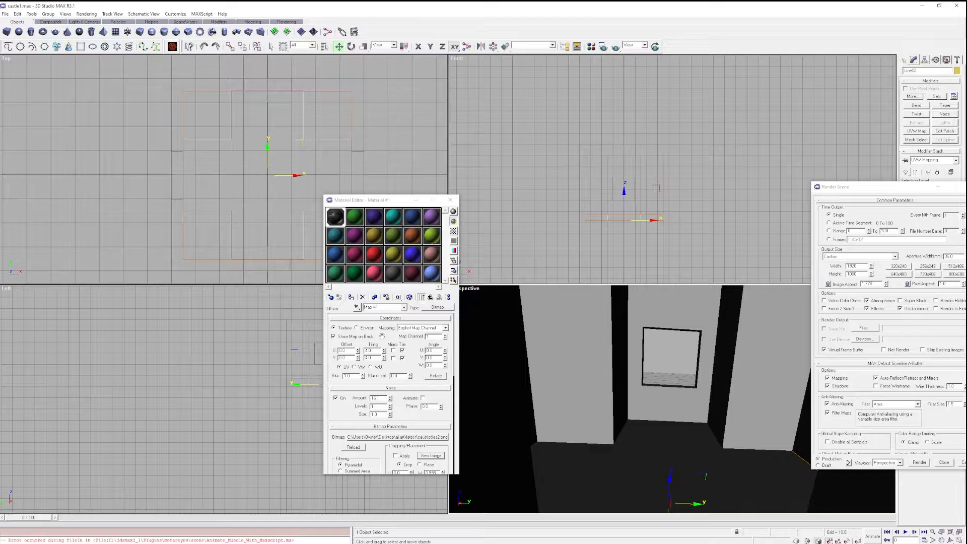
Replace the material's diffuse bitmap with a Raytrace map, keeping the old map as a sub-map.
click(404, 308)
click(392, 314)
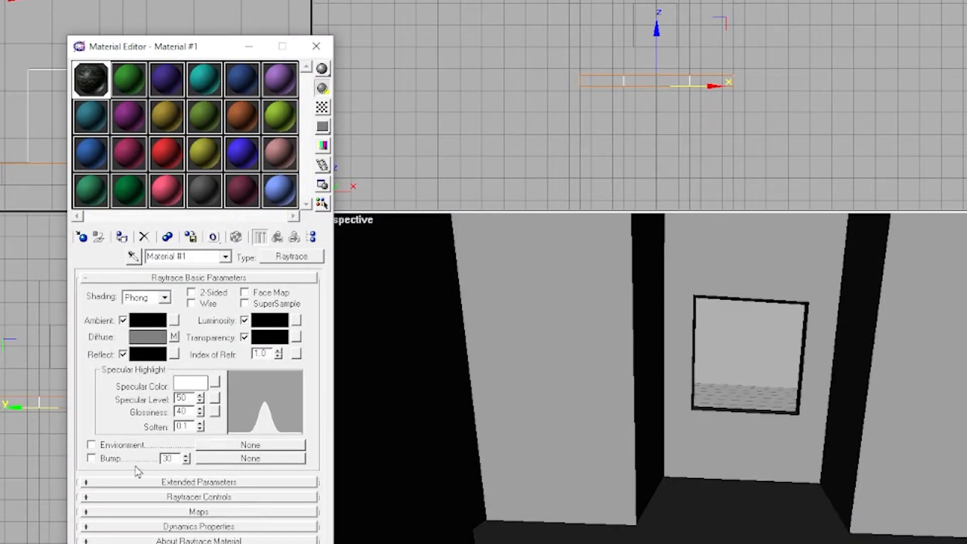
click(200, 512)
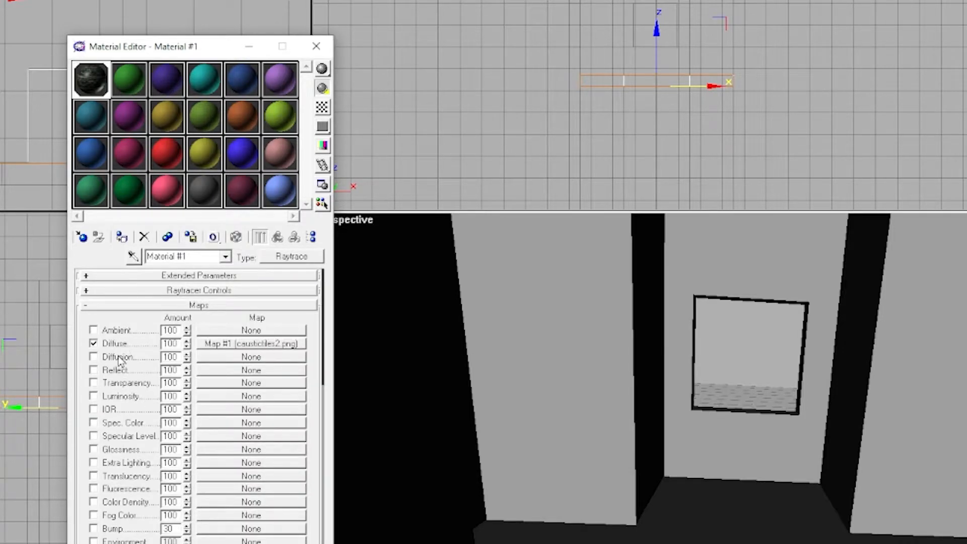
click(251, 346)
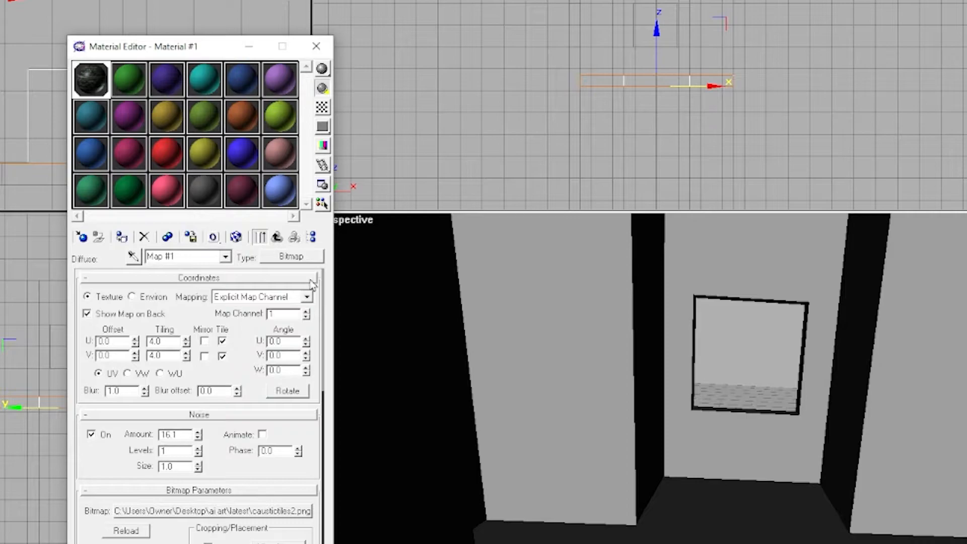
click(291, 256)
scroll(747, 261, down, 1)
click(764, 275)
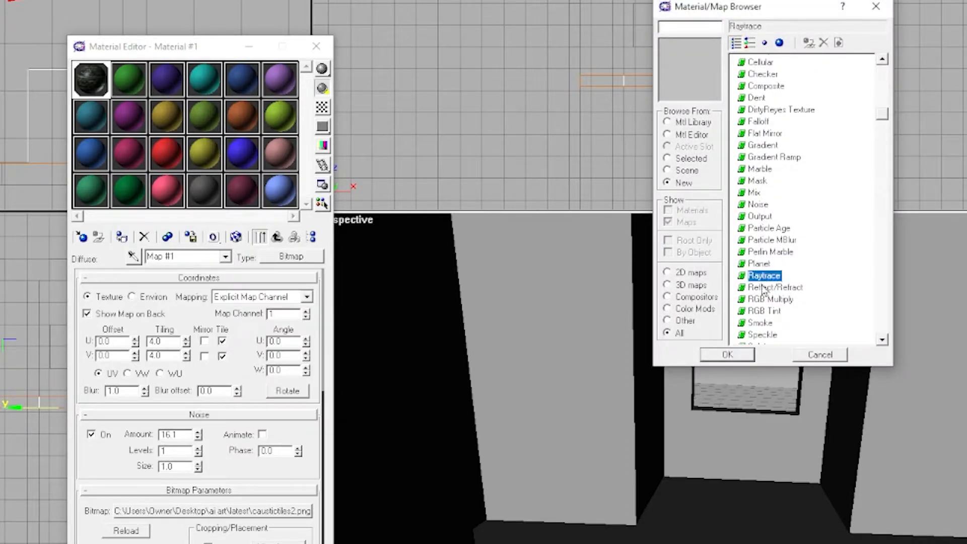
click(729, 355)
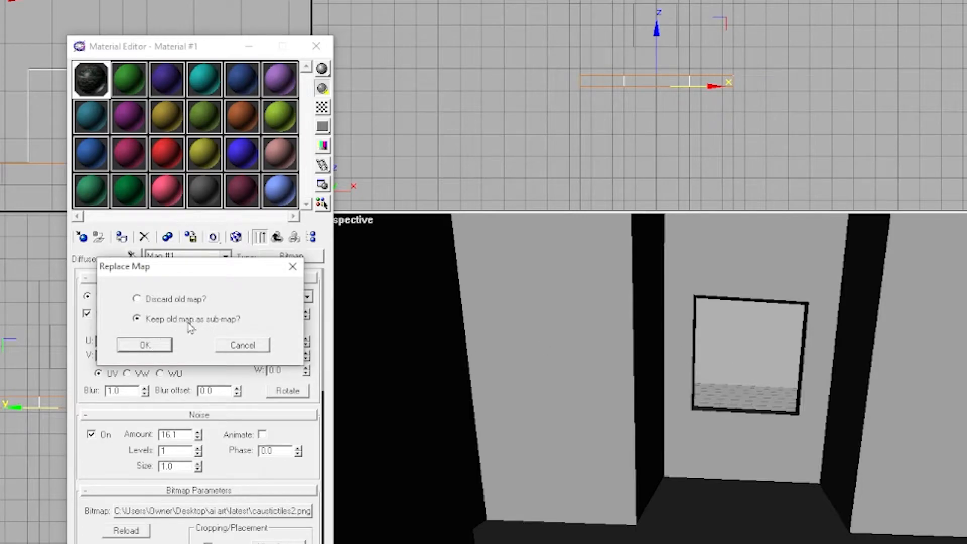
click(155, 347)
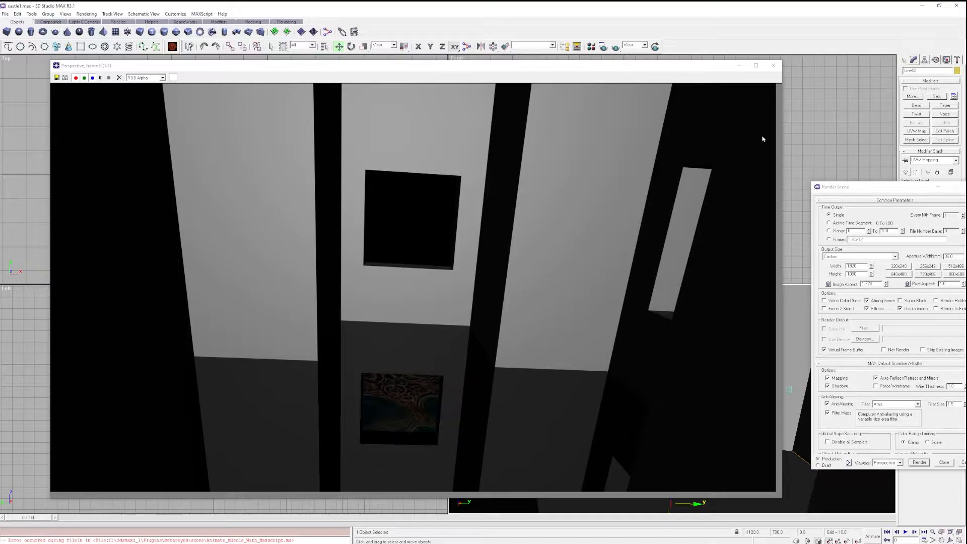
Close the rendered images, enable the bump map, and load amesth4.png from the latest folder as its bitmap.
click(773, 66)
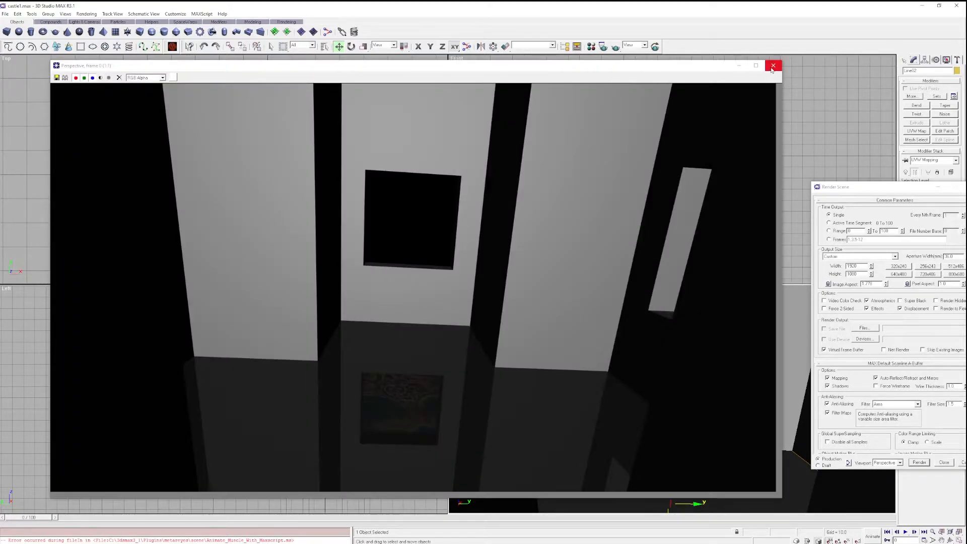
click(771, 66)
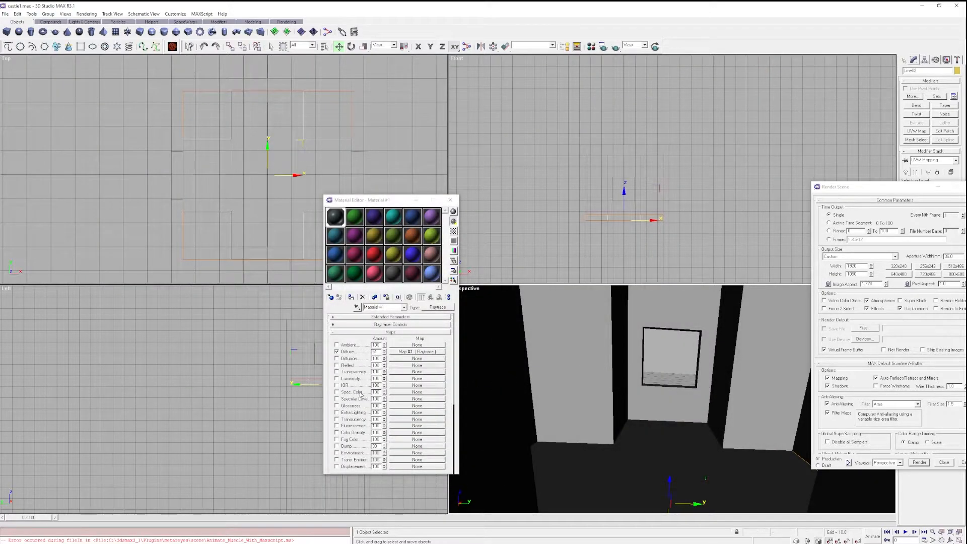
click(336, 446)
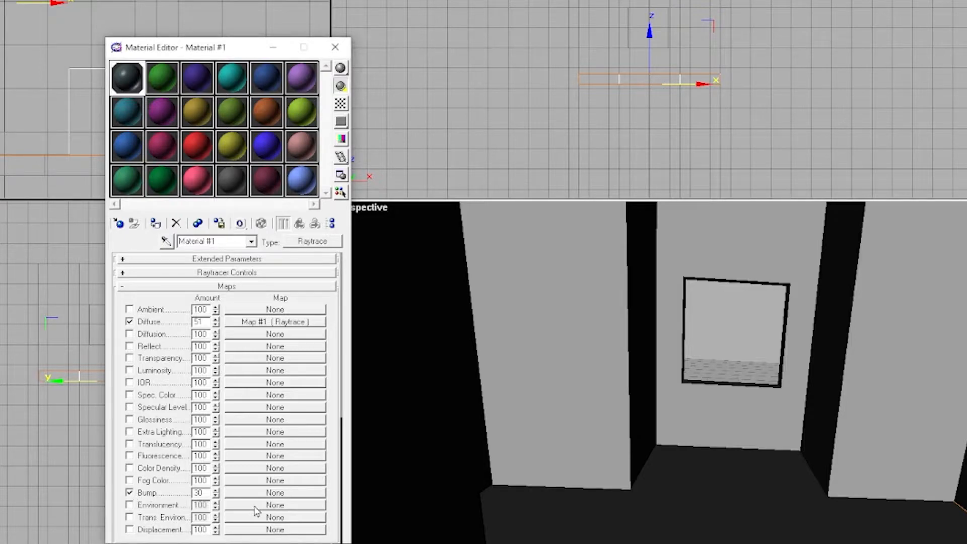
click(260, 494)
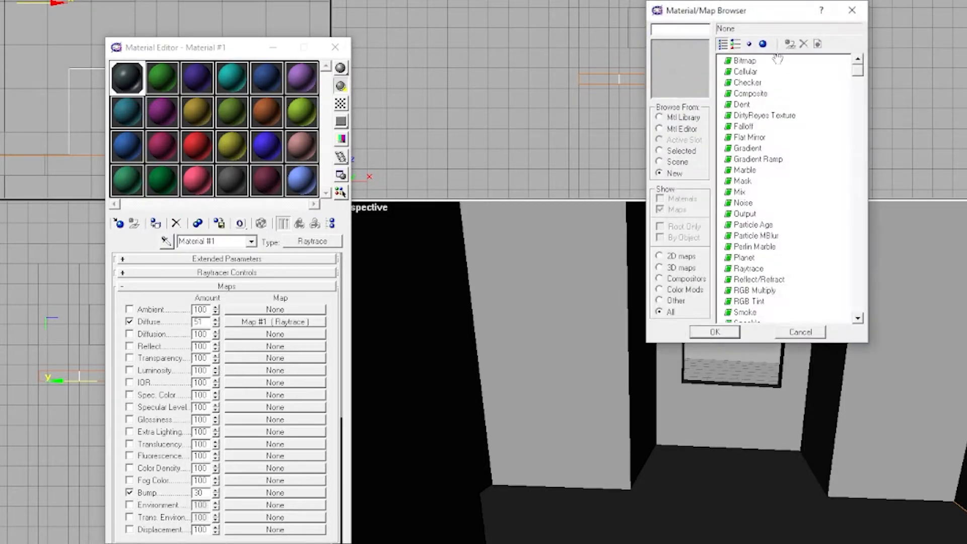
double_click(744, 61)
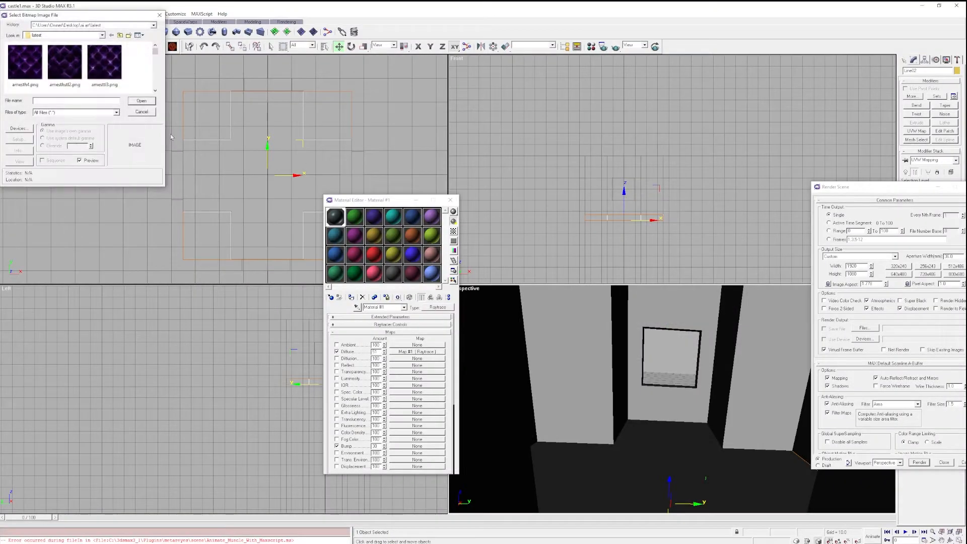
click(30, 63)
double_click(30, 63)
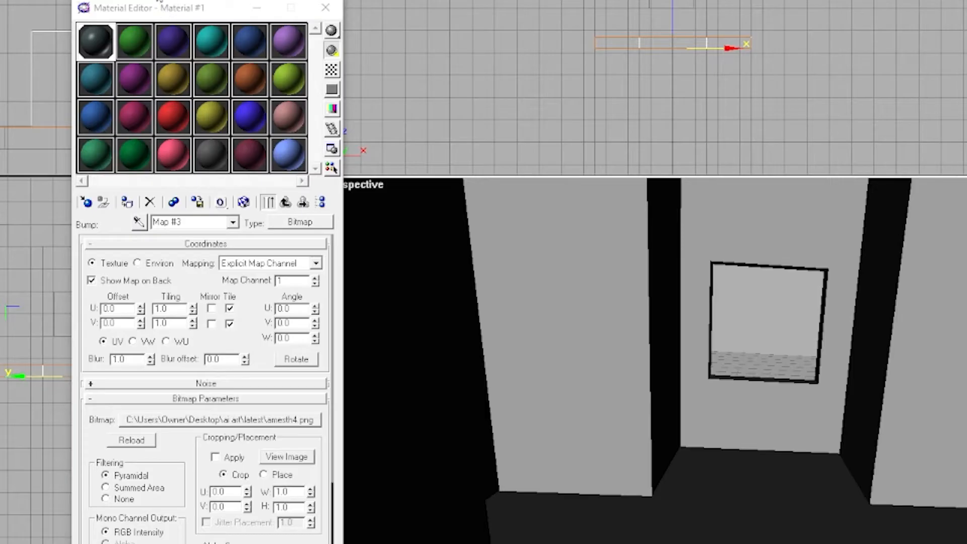
Set both the U and V tiling of the bump bitmap to 4 and test-render the Perspective view.
double_click(169, 308)
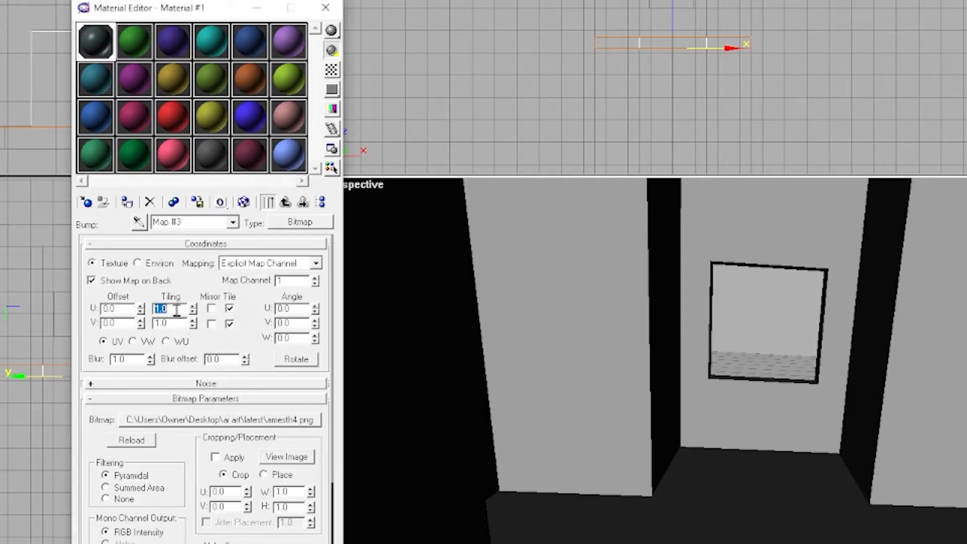
text(4)
key(Tab)
text(4)
click(924, 466)
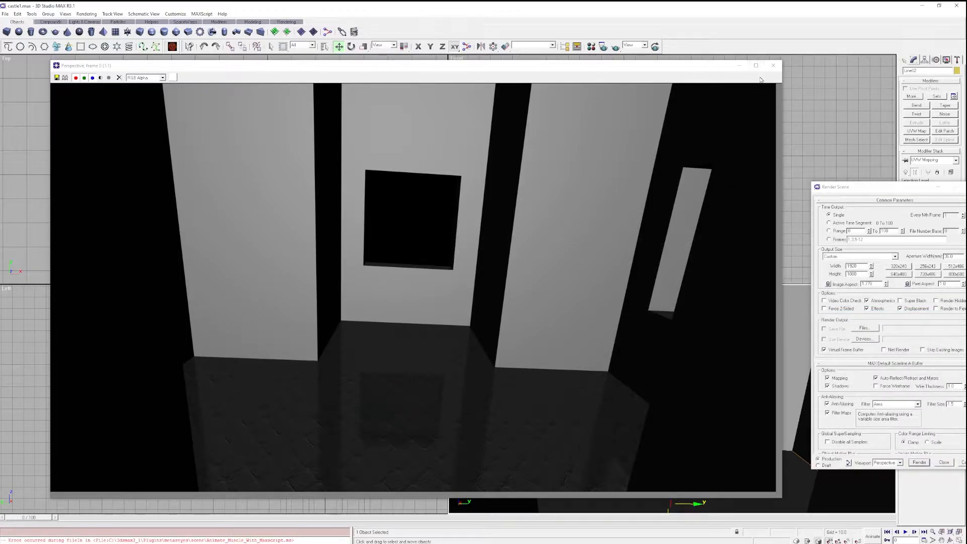
click(773, 65)
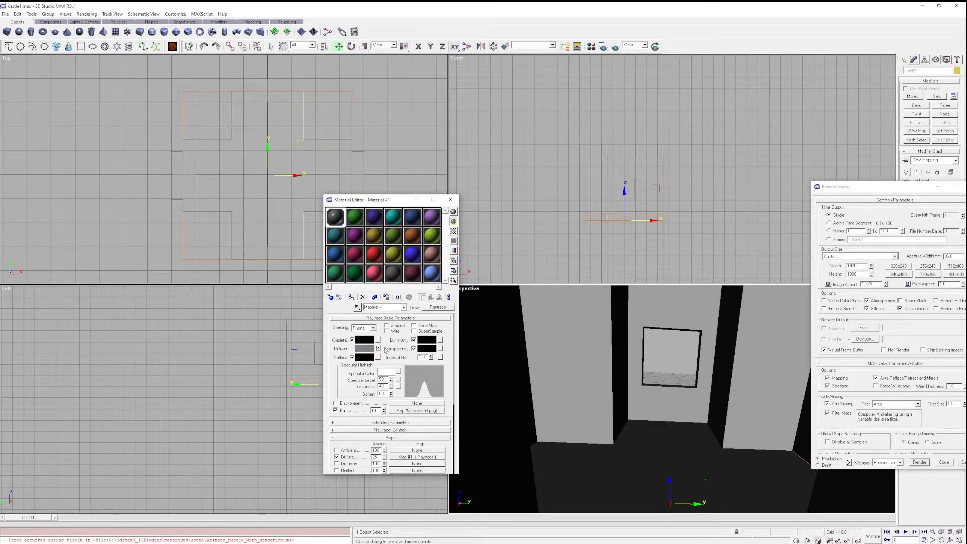
Change the material's diffuse color from gray to a bright violet and render the Perspective view.
click(368, 348)
drag(191, 61, 193, 48)
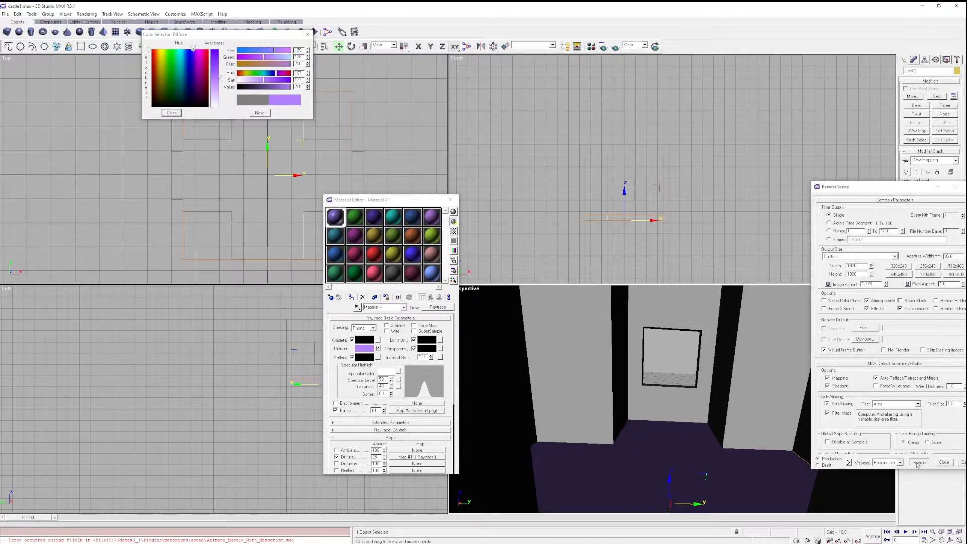
click(919, 462)
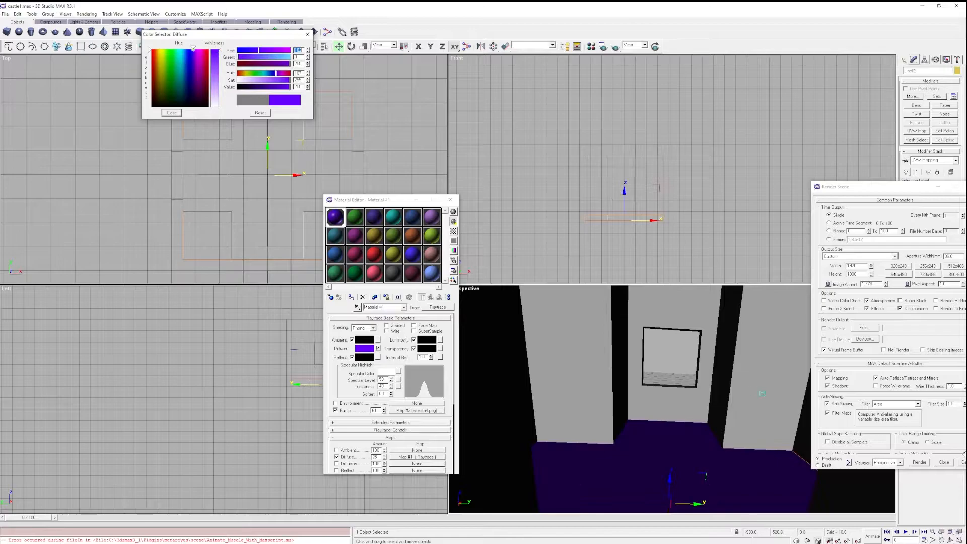
Test-render the Perspective view, then replace the diffuse Raytrace map with a Gradient map, keeping the old map as a sub-map.
click(919, 463)
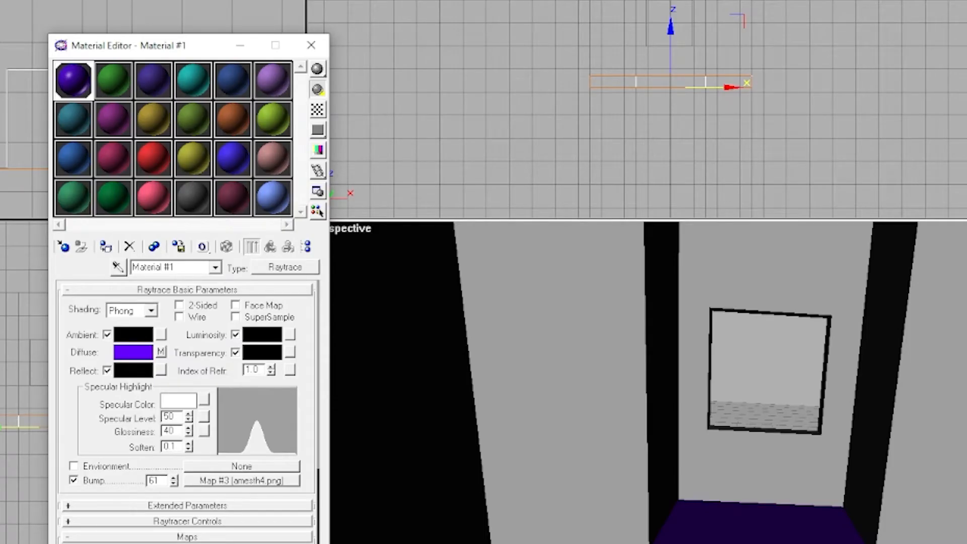
click(161, 352)
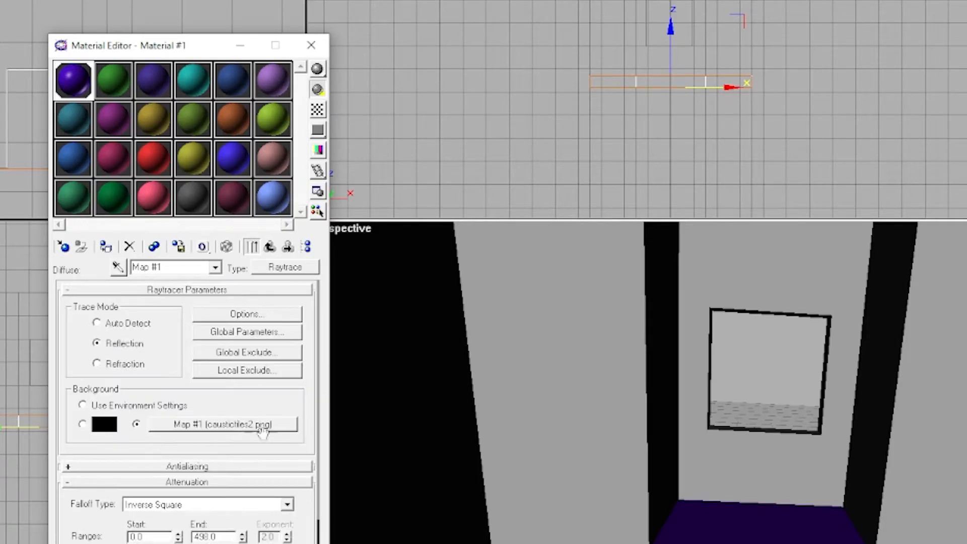
click(281, 274)
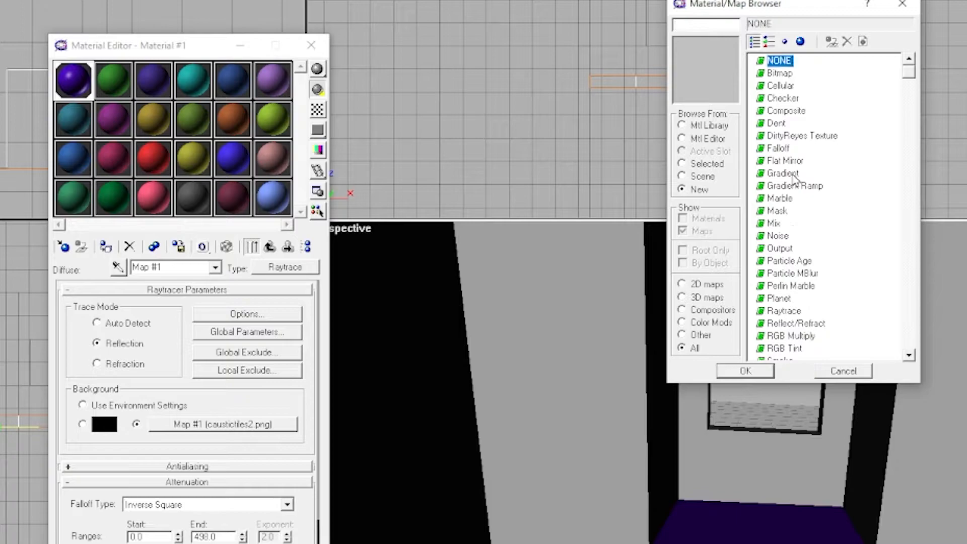
double_click(795, 175)
click(107, 361)
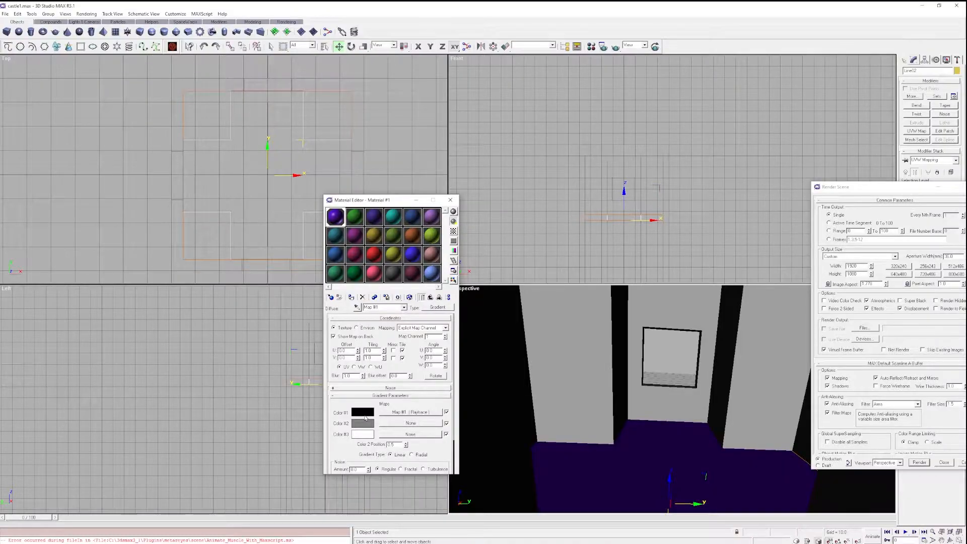
Set the gradient's Color #1 to blue-violet and Color #2 to bright purple, then test-render the Perspective view.
click(143, 492)
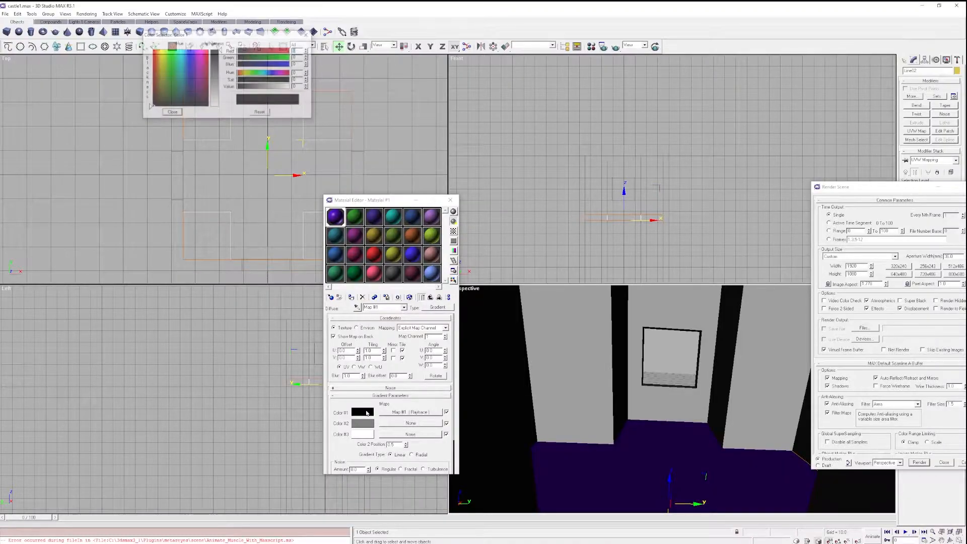
click(192, 50)
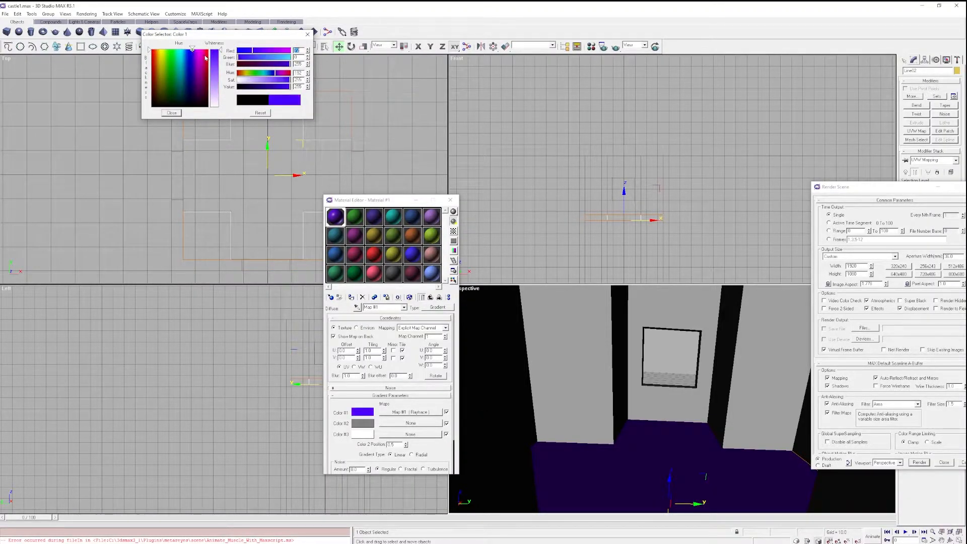
click(171, 113)
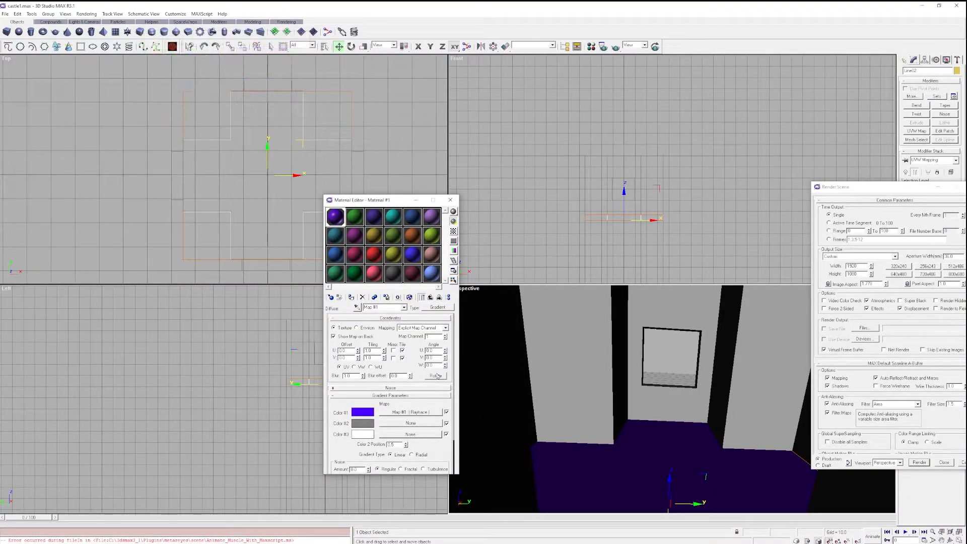
click(366, 422)
click(196, 49)
drag(195, 49, 218, 50)
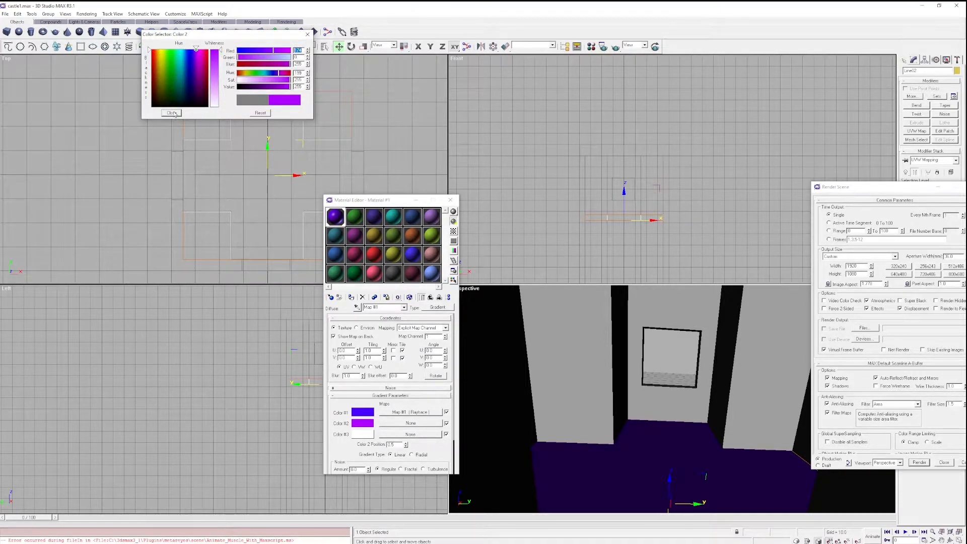
click(172, 113)
click(920, 462)
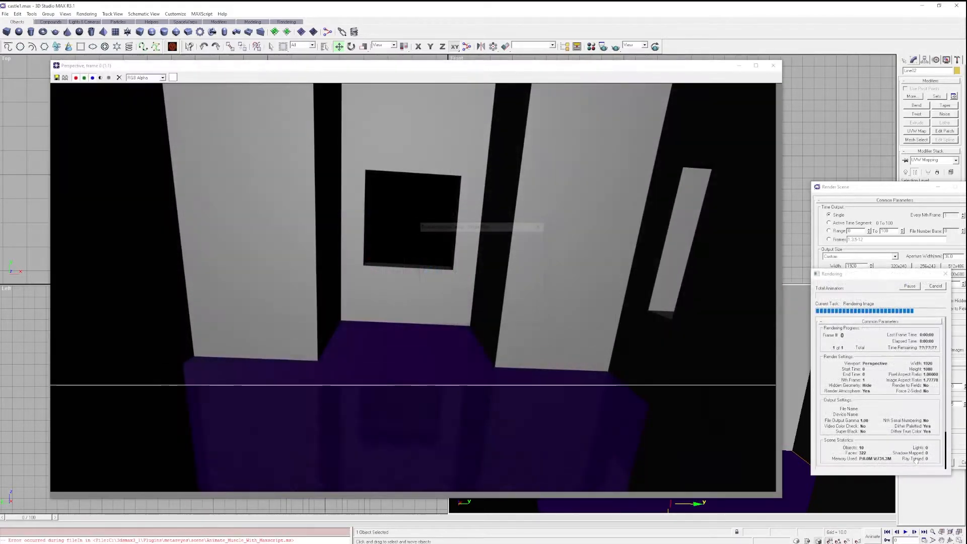
click(774, 67)
Lighten the gradient's Color #1 to a pale violet and test-render the Perspective view.
click(366, 416)
drag(215, 51, 215, 75)
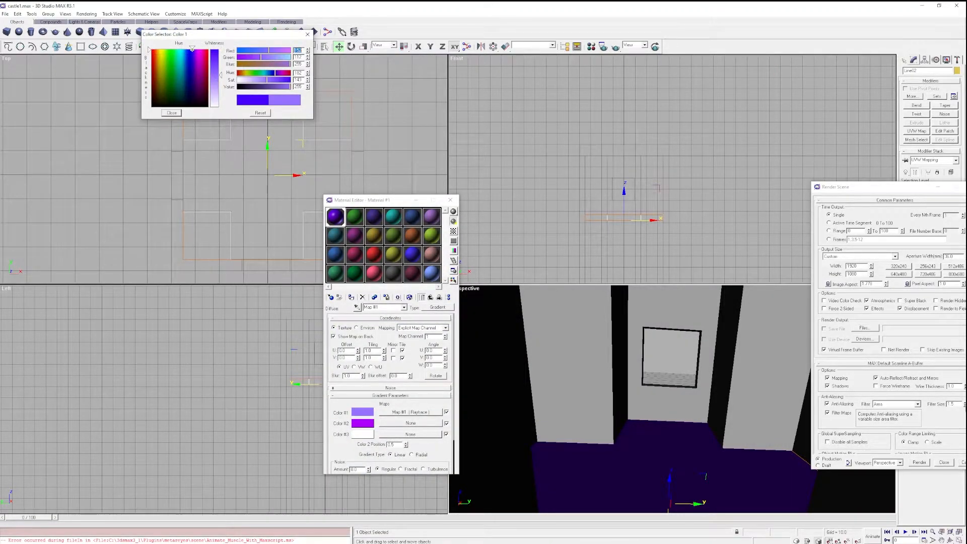
click(919, 462)
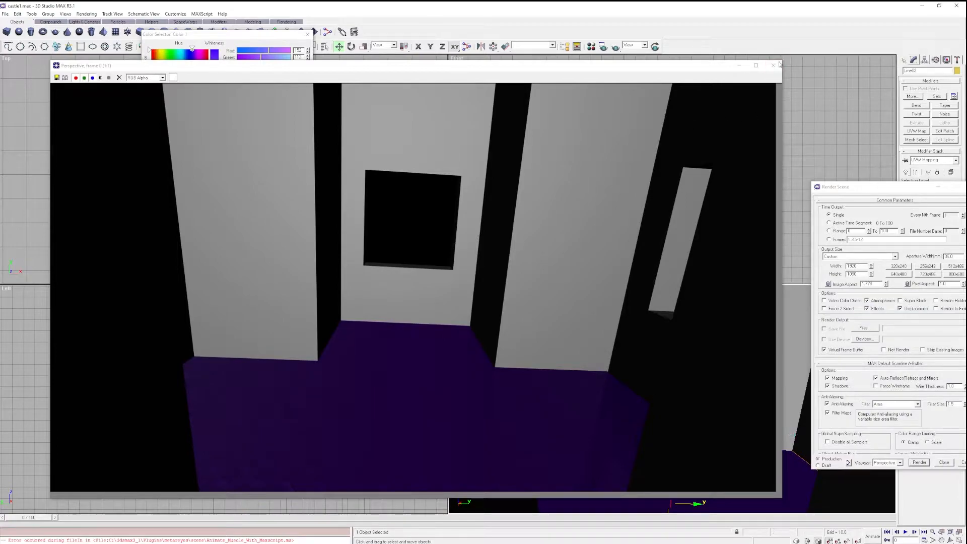
click(773, 65)
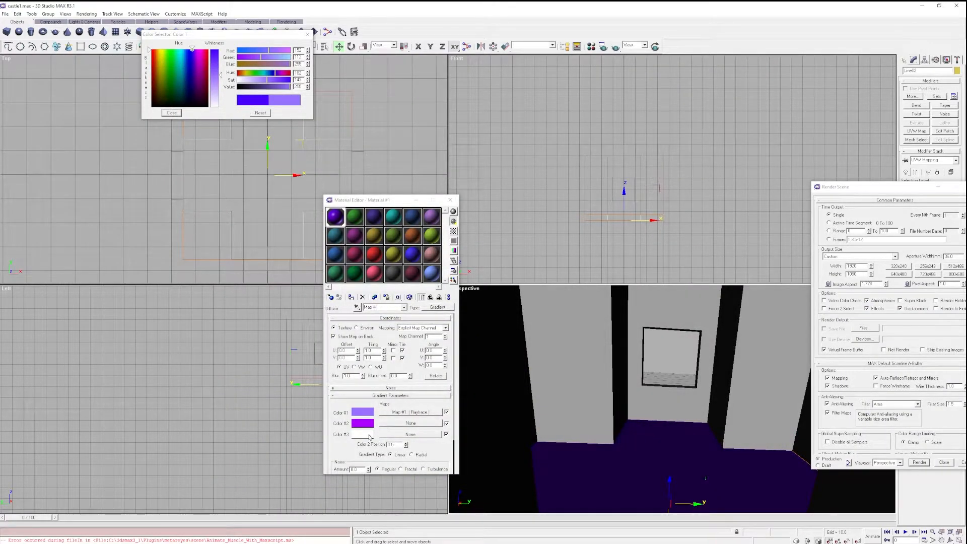
Assign a Raytrace map to the gradient's Color #2, test-render it, and return to the parent Gradient map.
click(385, 426)
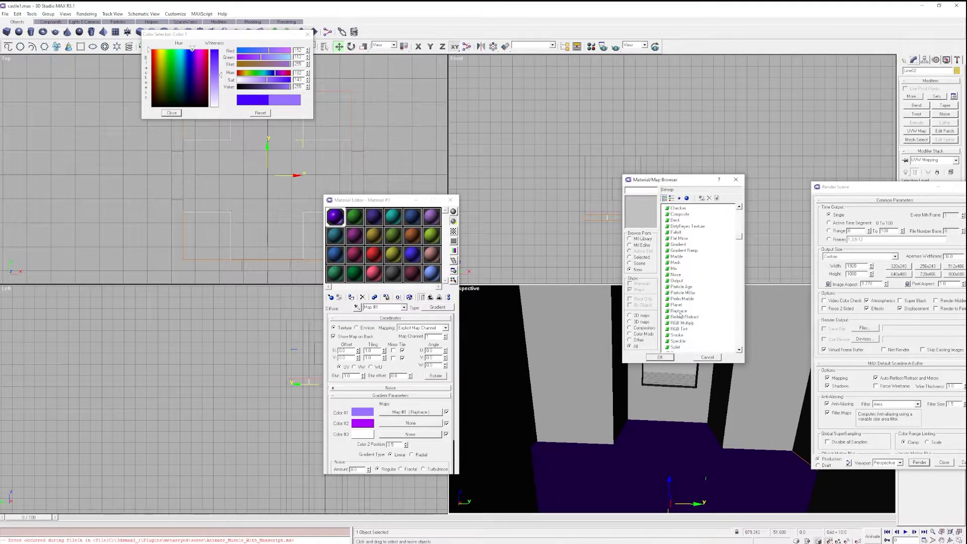
double_click(680, 311)
click(920, 463)
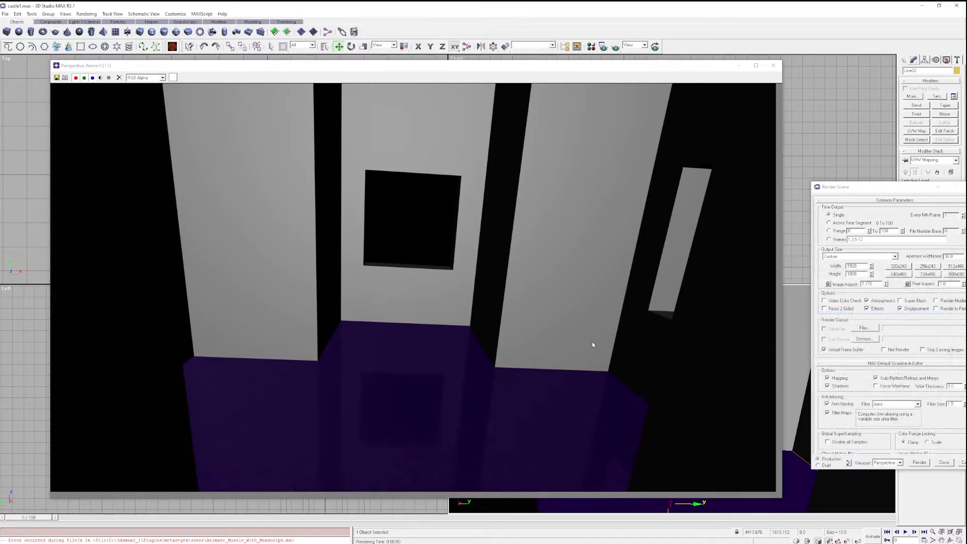
click(773, 65)
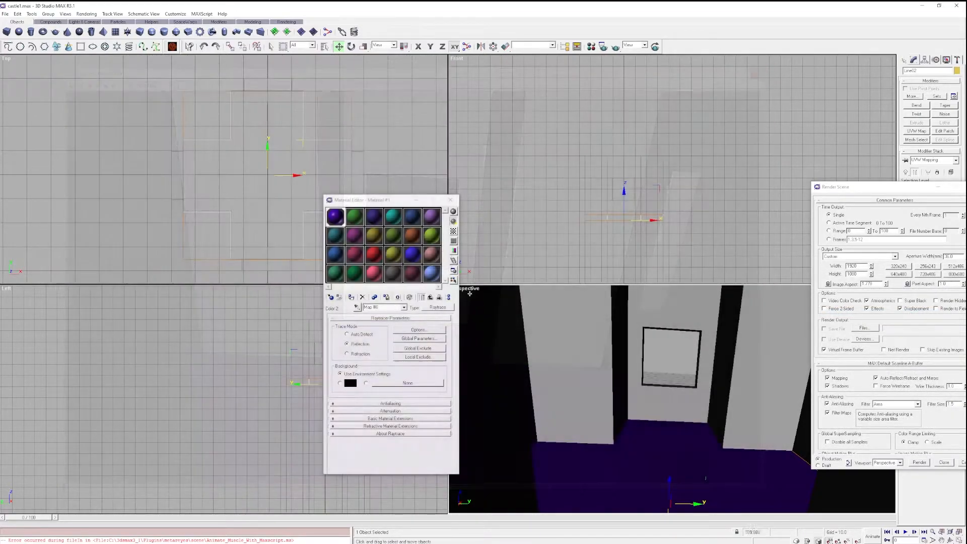
click(403, 308)
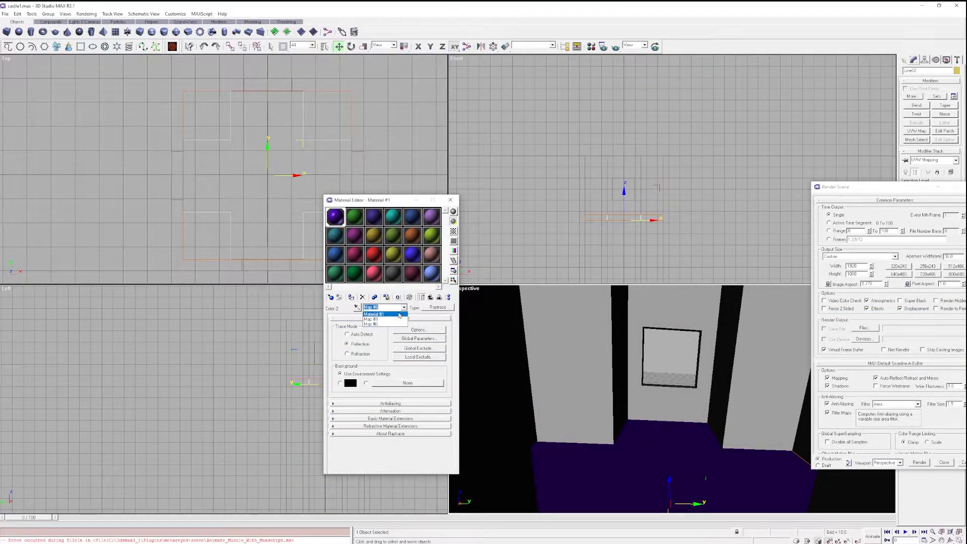
click(397, 320)
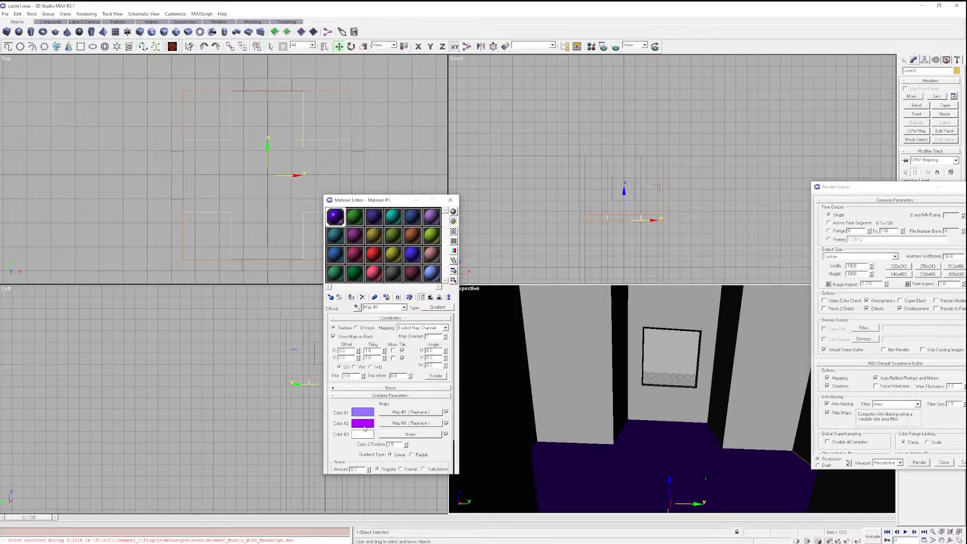
Change the gradient's Color #1 to blue, set a Radial type, Color 2 position 1.0 and U and V tiling 4, and test-render.
click(363, 413)
drag(269, 50, 238, 50)
drag(261, 58, 241, 57)
click(920, 463)
click(773, 66)
click(919, 463)
click(774, 66)
Change the gradient's Color #2 from purple to magenta and test-render the Perspective view.
click(362, 423)
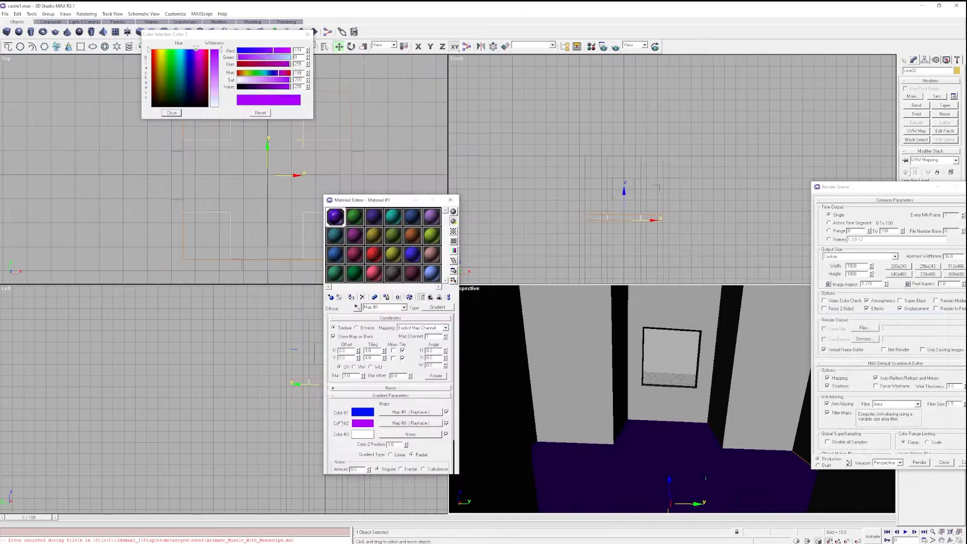
drag(274, 50, 290, 51)
click(172, 113)
click(919, 462)
click(773, 65)
click(920, 463)
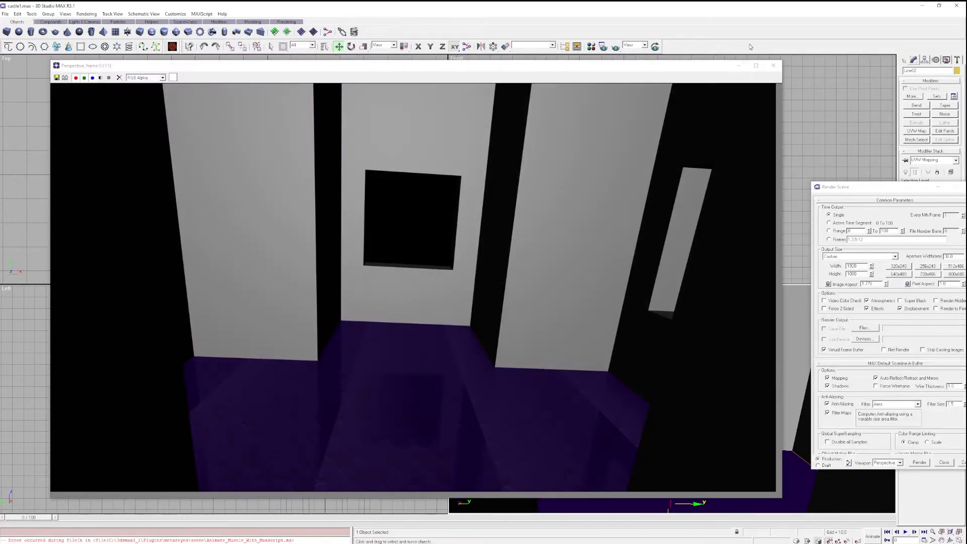
click(773, 66)
Set the gradient's Color #3 to cyan and test-render the Perspective view.
click(362, 390)
drag(262, 82, 291, 82)
click(172, 113)
click(920, 463)
click(774, 65)
Switch the gradient to Environ Screen mapping with tiling 2 and Turbulence noise of amount 1.0, test-rendering the variations.
click(425, 413)
click(919, 462)
click(773, 66)
click(919, 463)
click(773, 65)
click(920, 462)
click(773, 65)
click(919, 462)
click(774, 66)
click(919, 462)
click(773, 65)
click(920, 463)
click(773, 65)
click(919, 462)
click(773, 66)
click(919, 463)
click(773, 65)
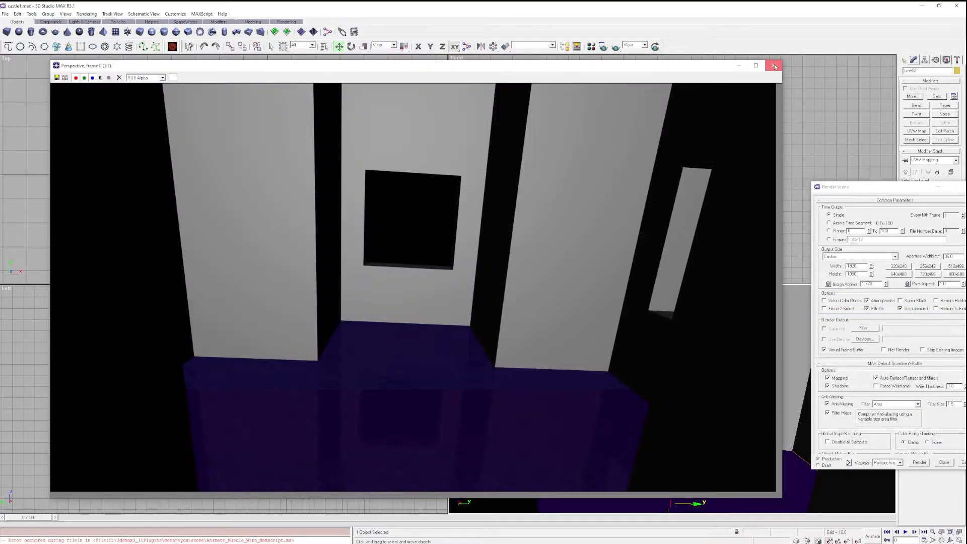
click(775, 65)
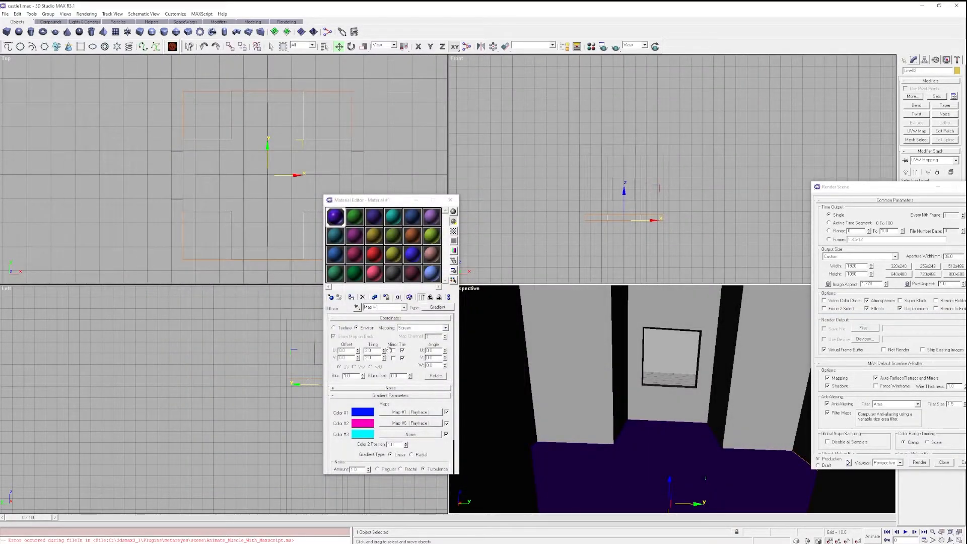
Mirror the gradient in U and V, return to the parent Raytrace material, and test-render the Perspective view.
click(920, 463)
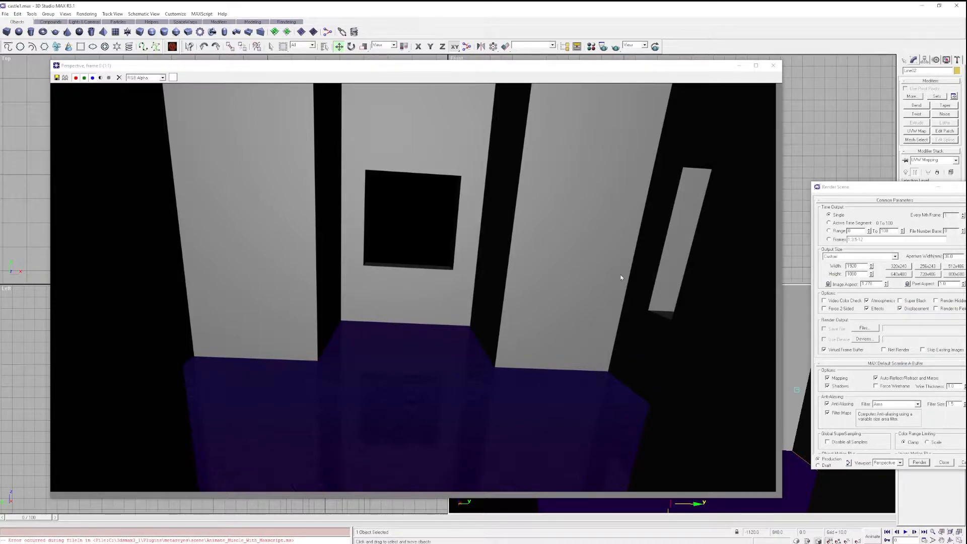
click(773, 65)
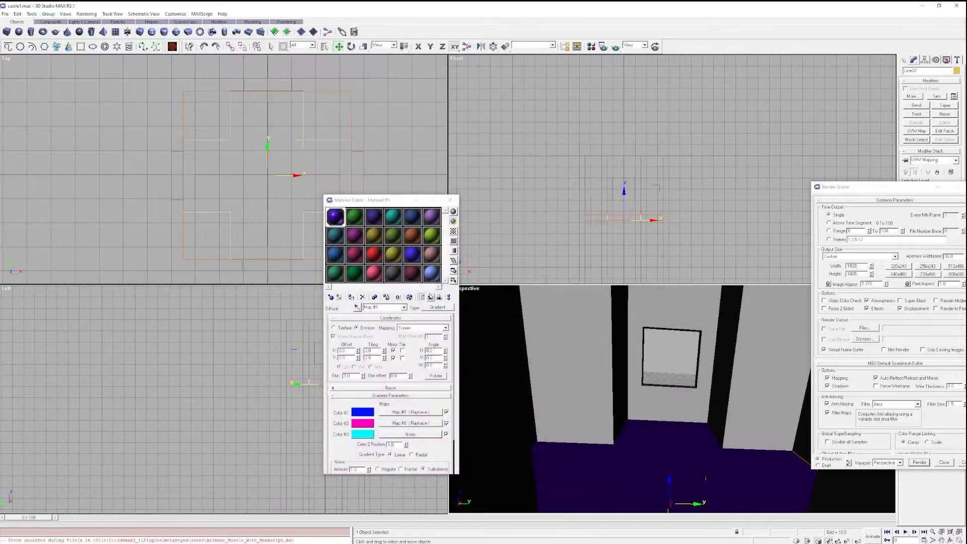
click(404, 307)
click(383, 314)
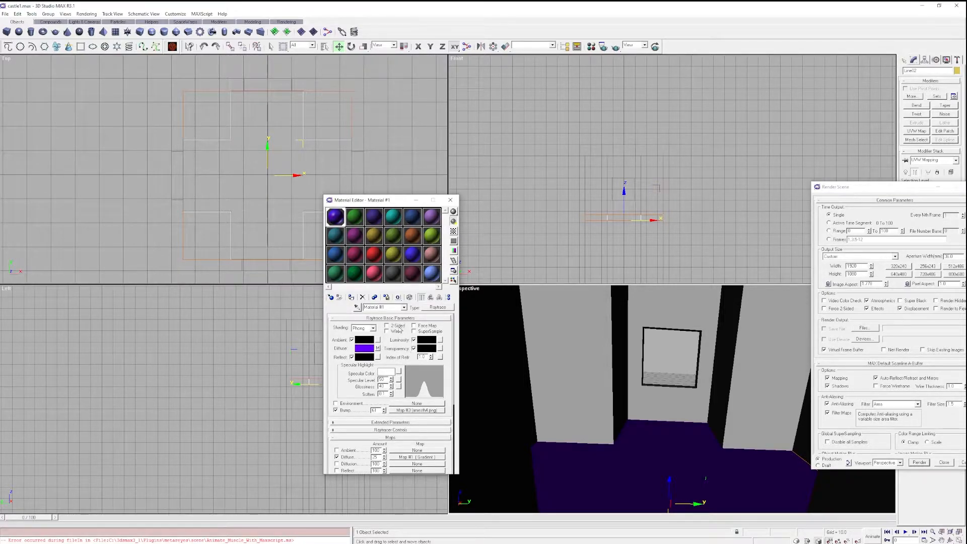
click(919, 462)
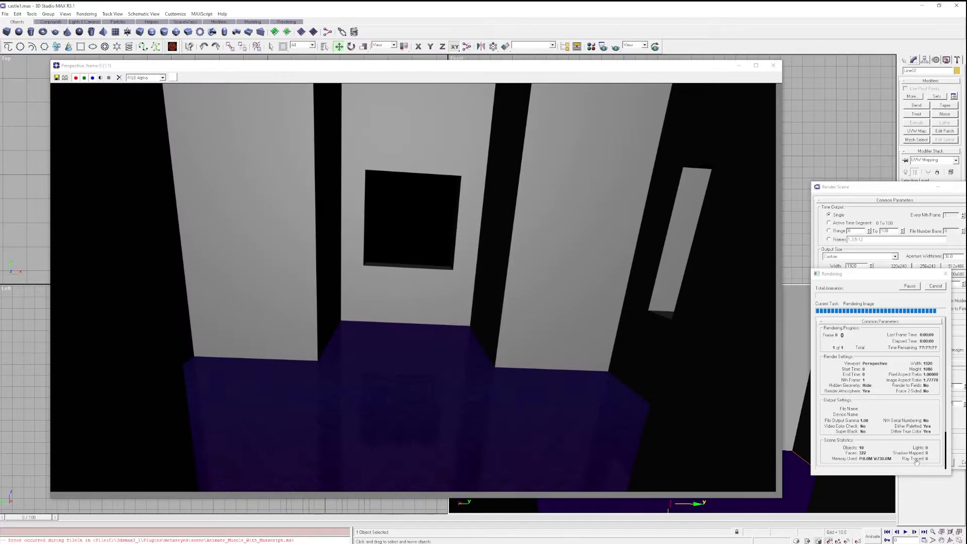
click(774, 66)
Expand the Raytracer Controls, enable the reflection falloff, raise its distance, and test-render the Perspective view.
click(401, 429)
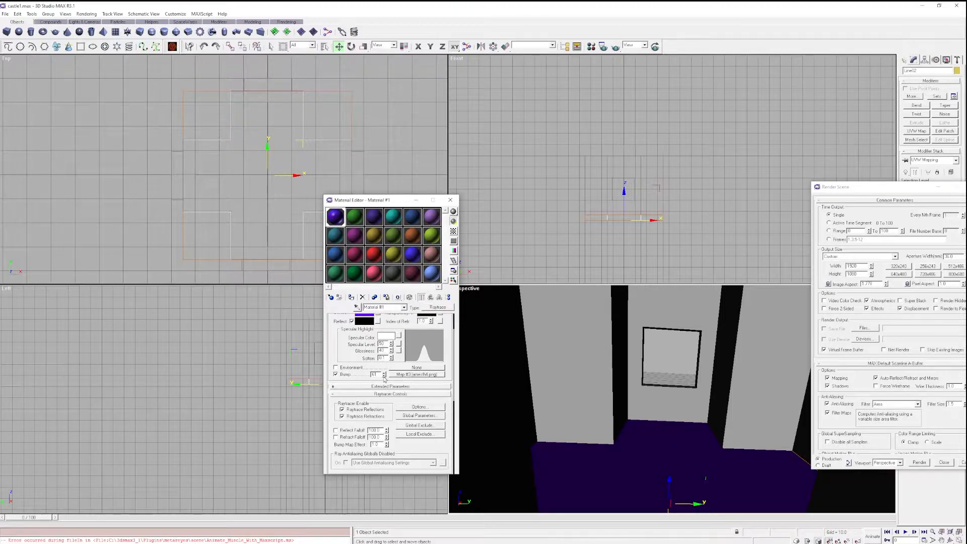
scroll(358, 424, down, 3)
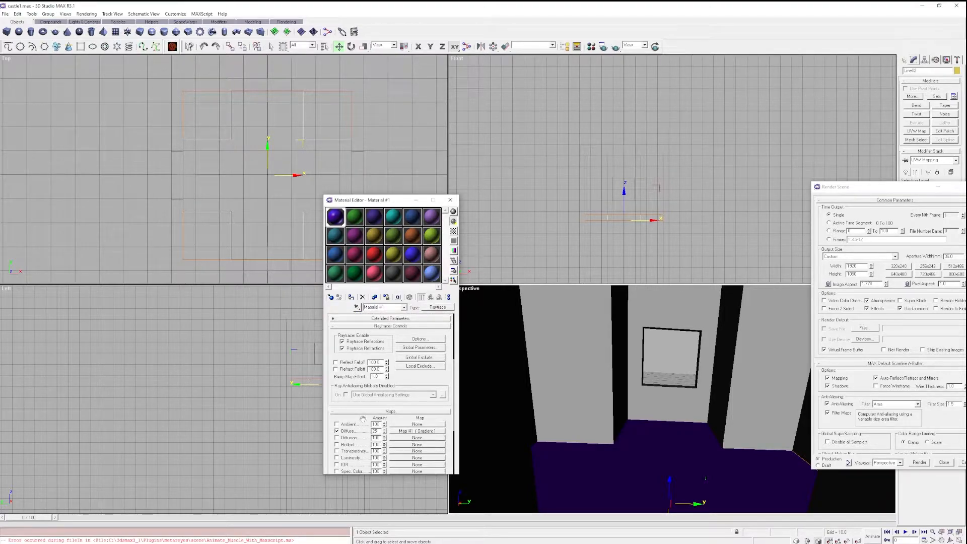
click(351, 363)
drag(386, 362, 386, 282)
click(920, 462)
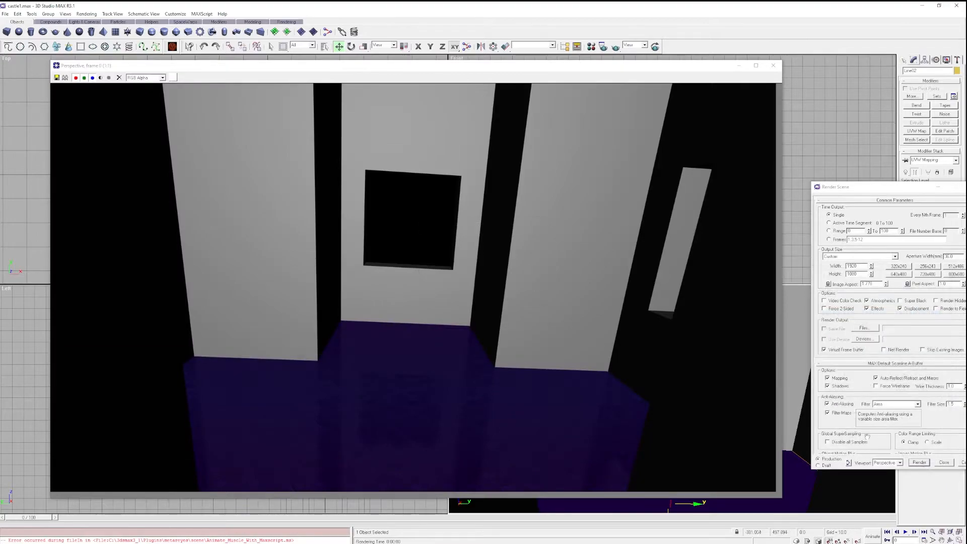
click(775, 66)
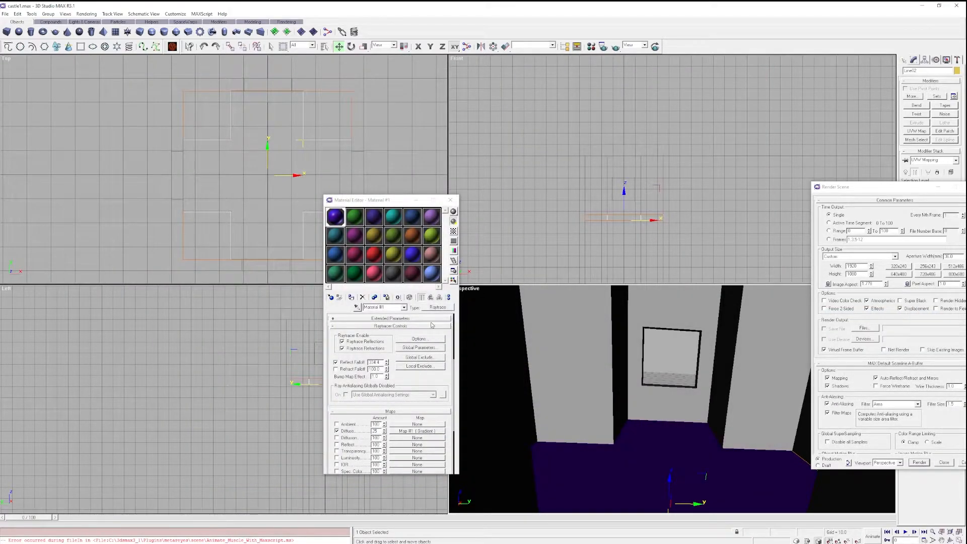
Raise the material's diffuse map amount to about 58 and test-render the Perspective view.
drag(378, 431, 385, 396)
text(23)
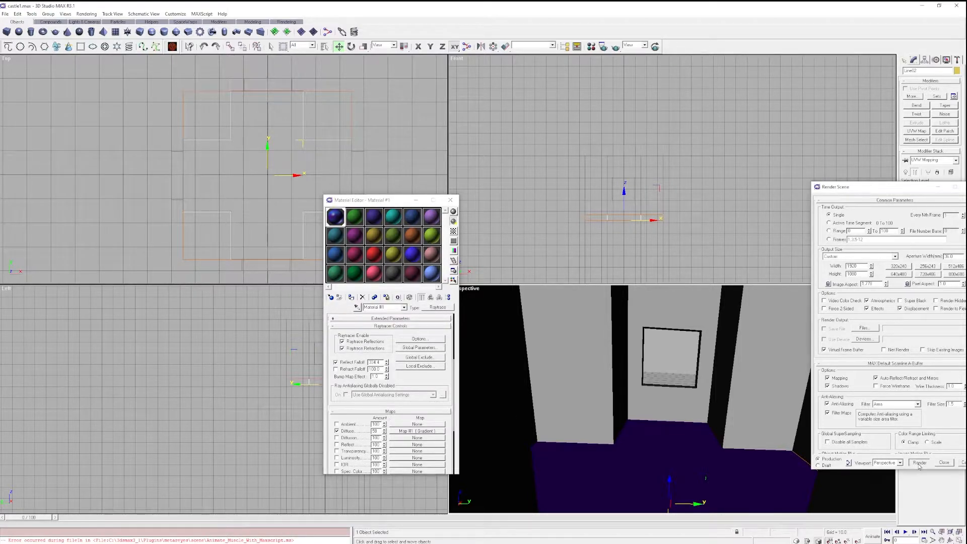
click(919, 463)
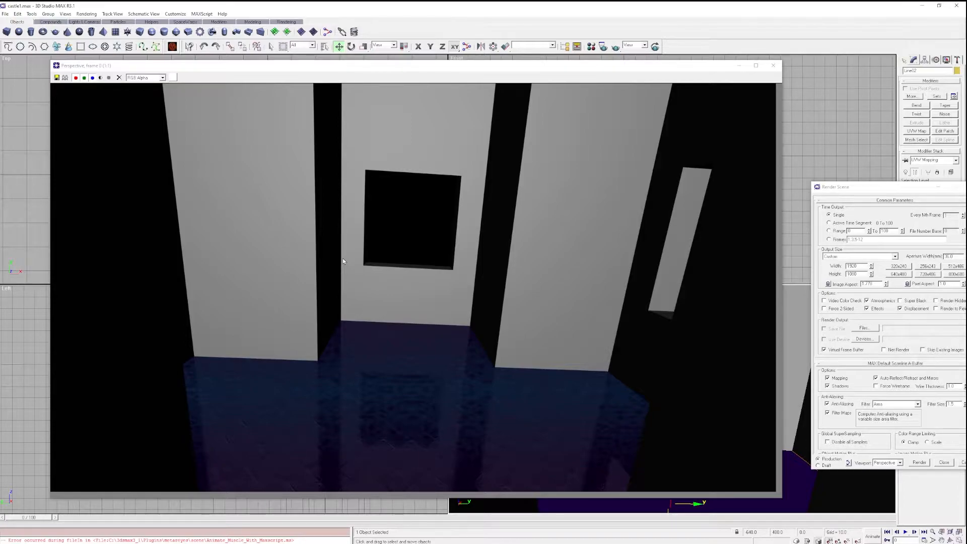
click(773, 66)
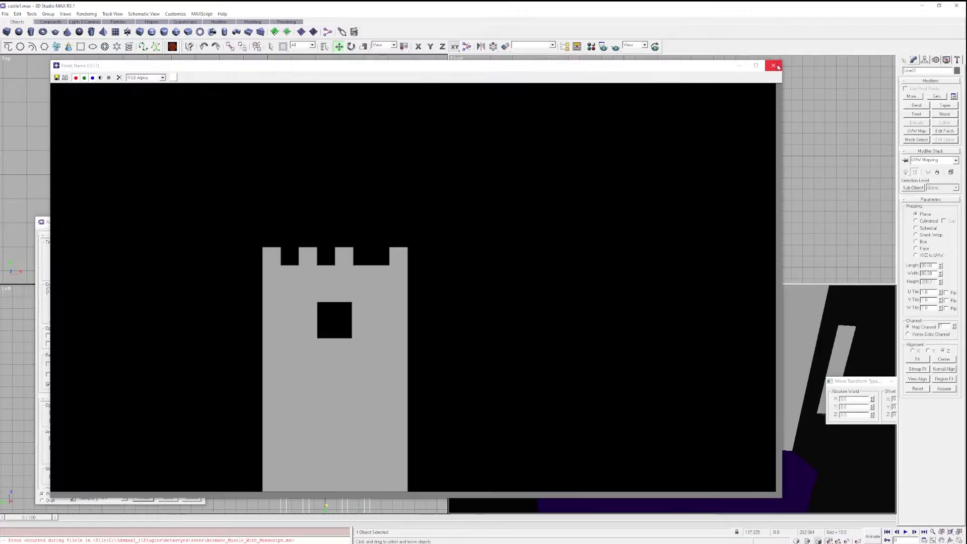
Close the Front render, apply the floor's Raytrace material to the tower walls, and render the Perspective view.
click(774, 65)
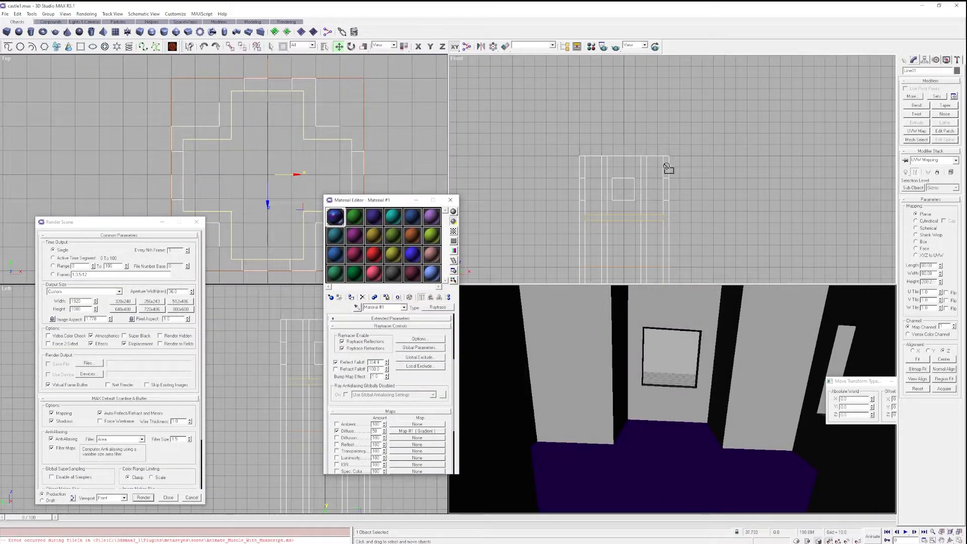
drag(671, 168, 671, 168)
click(117, 498)
click(109, 519)
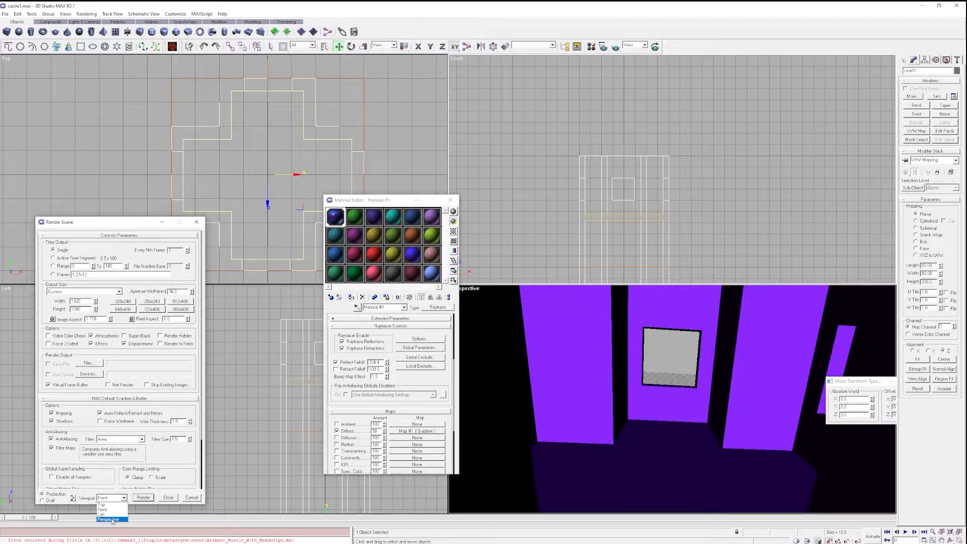
click(142, 498)
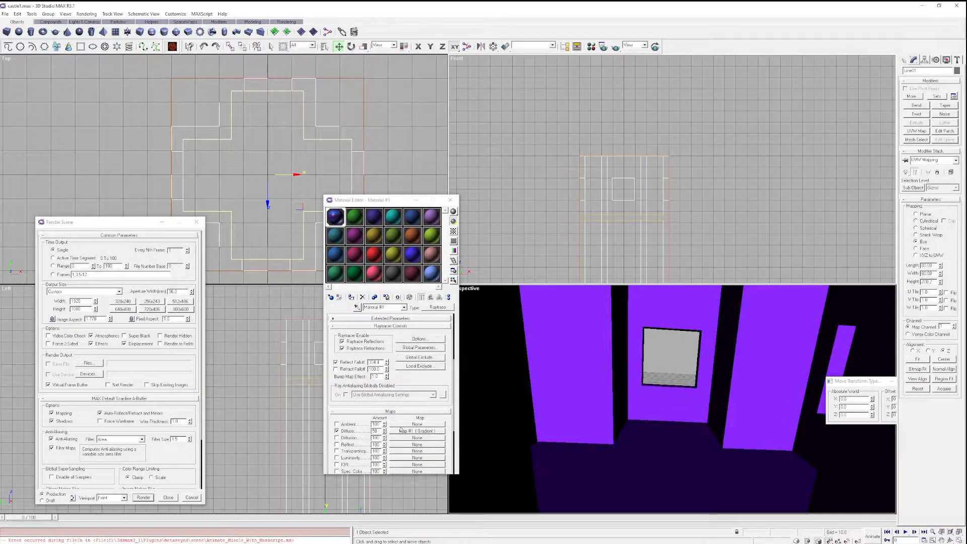
Render the Perspective view instead of the Front view, and close the rendered image after checking the walls.
click(124, 498)
click(108, 519)
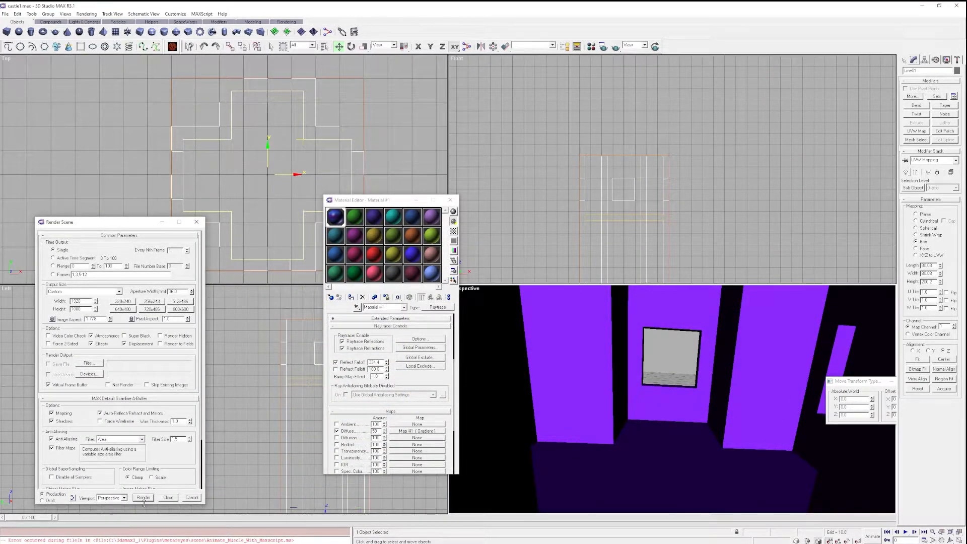
click(143, 498)
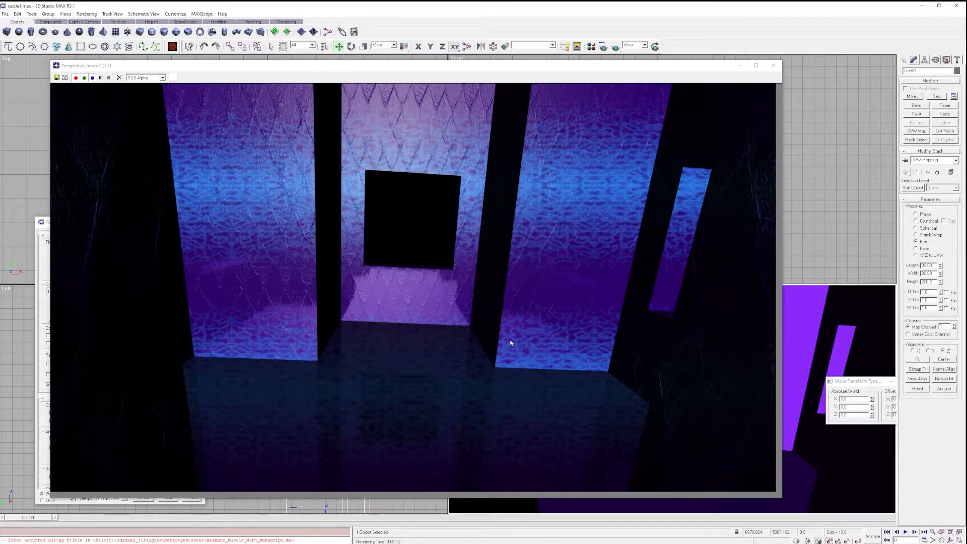
click(773, 65)
Copy the Raytrace material to the second sample slot and rename the copy's bump map "brickmap".
drag(334, 218, 357, 219)
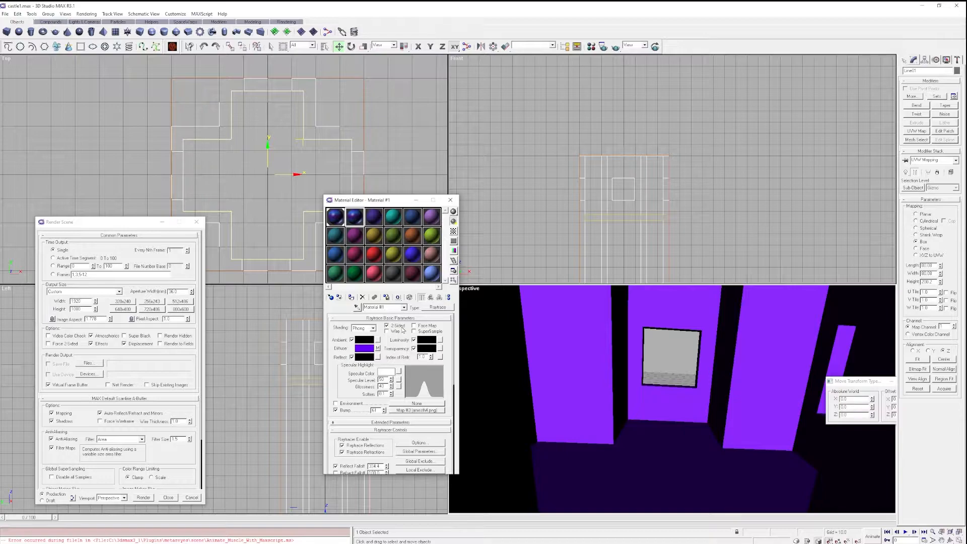
drag(368, 463, 368, 418)
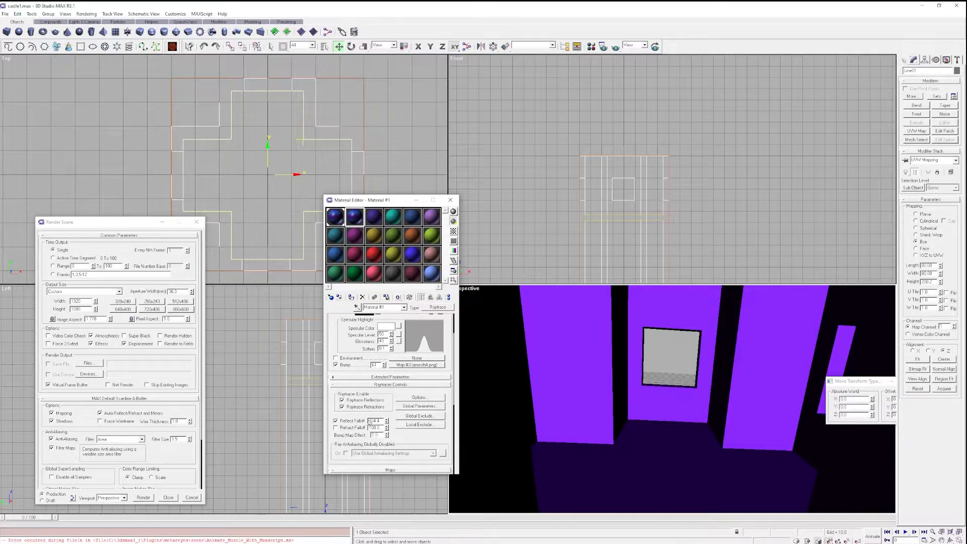
click(421, 366)
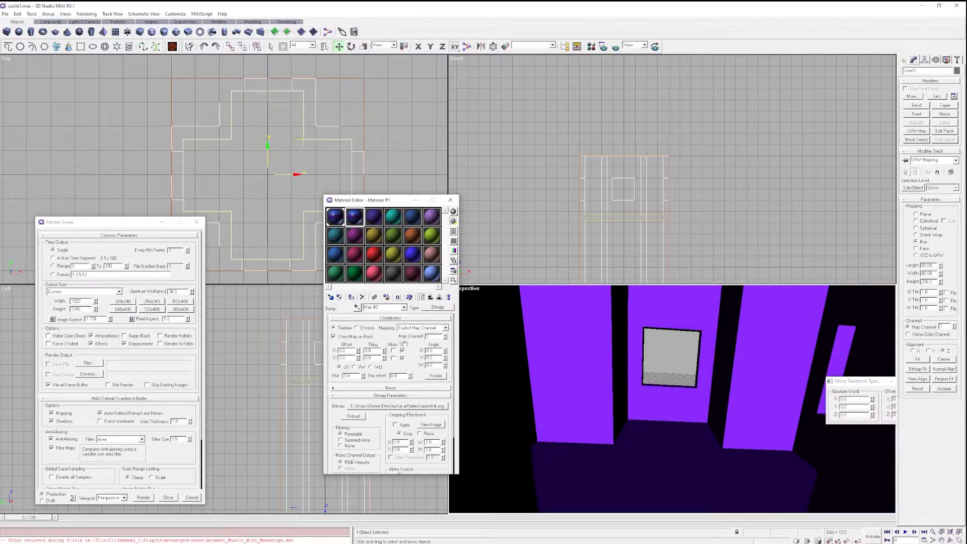
click(389, 307)
drag(389, 308, 350, 309)
text(brickmap)
key(Return)
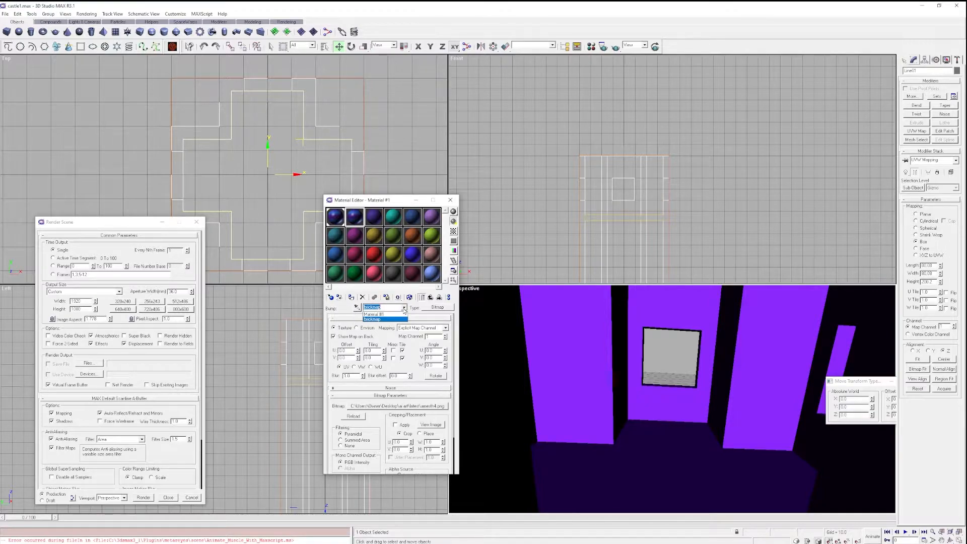
Load the Egyptian brick tile image as the brickmap bitmap, test-render the Perspective view, and close the render.
click(398, 406)
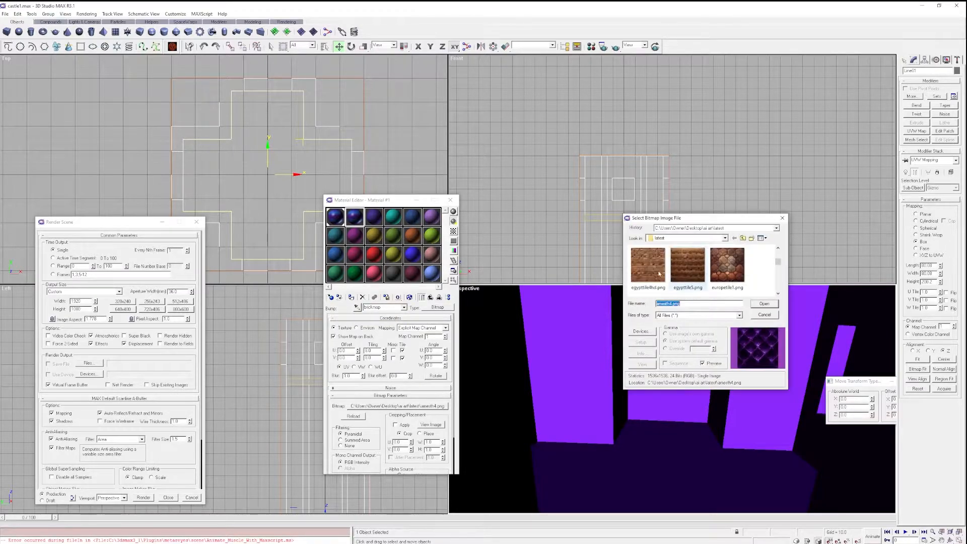
double_click(646, 269)
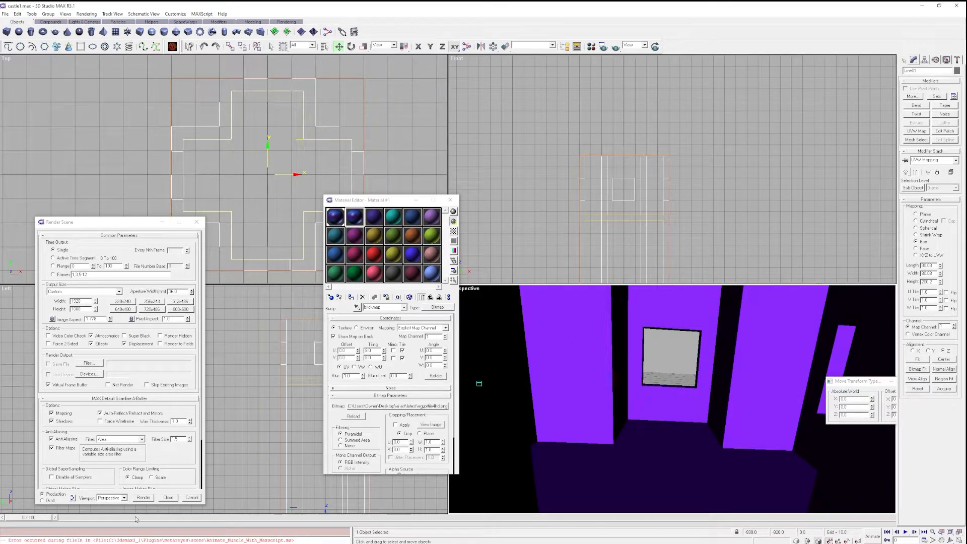
click(144, 498)
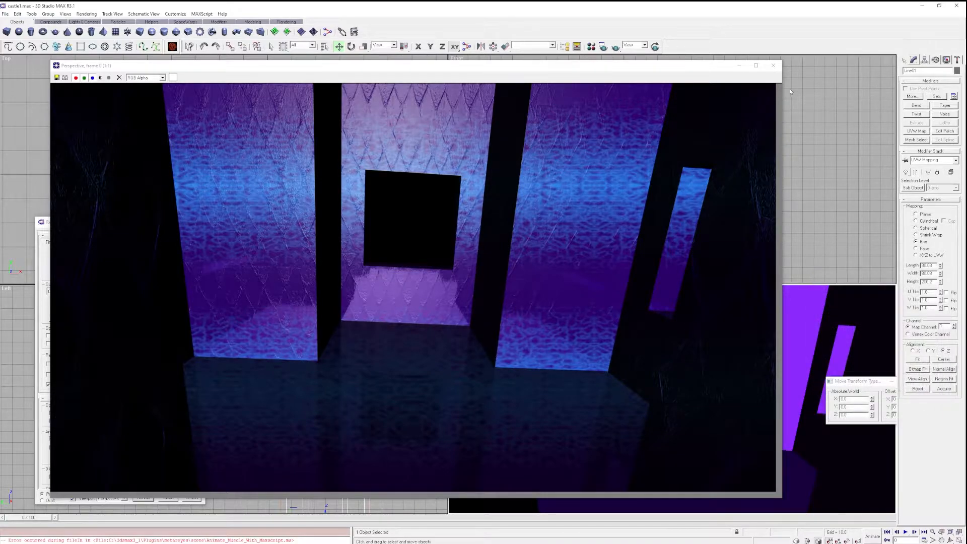
click(766, 68)
Assign the copied material to the tower walls under the new name "brickwalls" and render the Perspective view.
drag(369, 237, 590, 324)
click(459, 279)
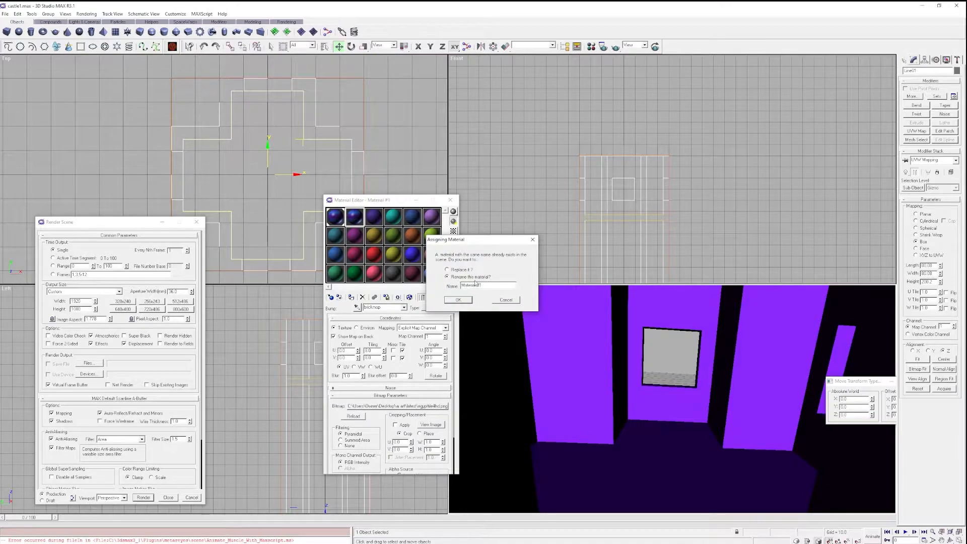
drag(491, 287, 452, 287)
text(brickwalls)
click(458, 300)
click(143, 498)
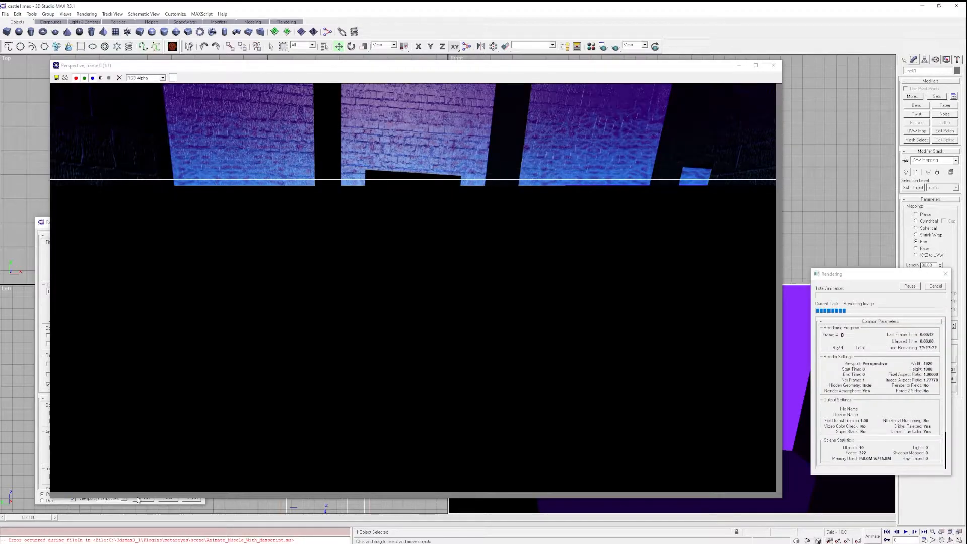
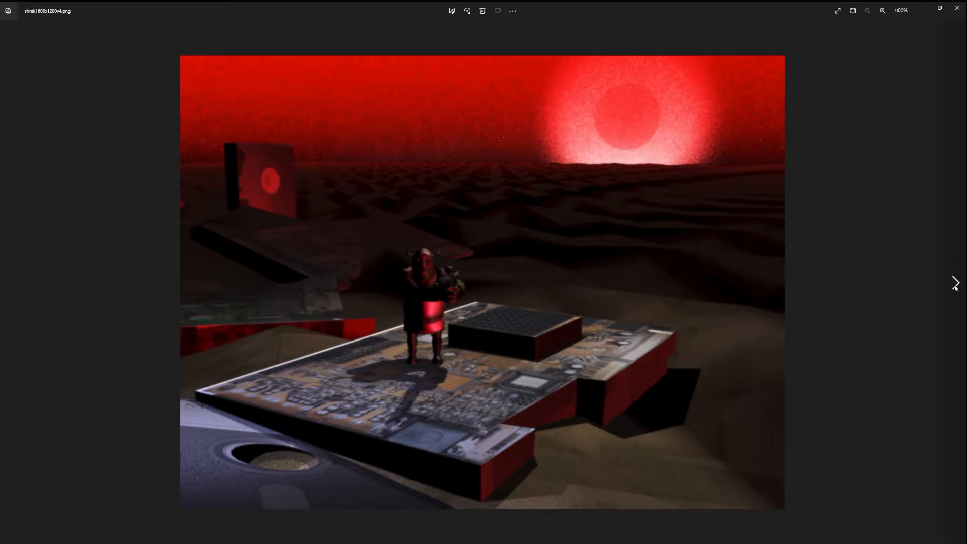
Browse through the earlier render images in the image viewer up to the terminatorshrek2.png car render.
click(955, 284)
click(955, 284)
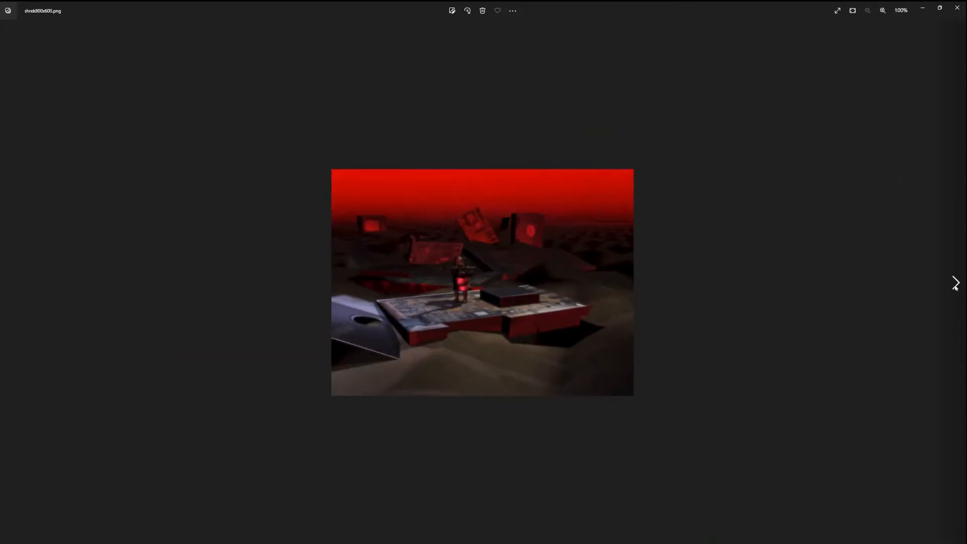
click(955, 283)
click(955, 283)
click(956, 284)
click(956, 283)
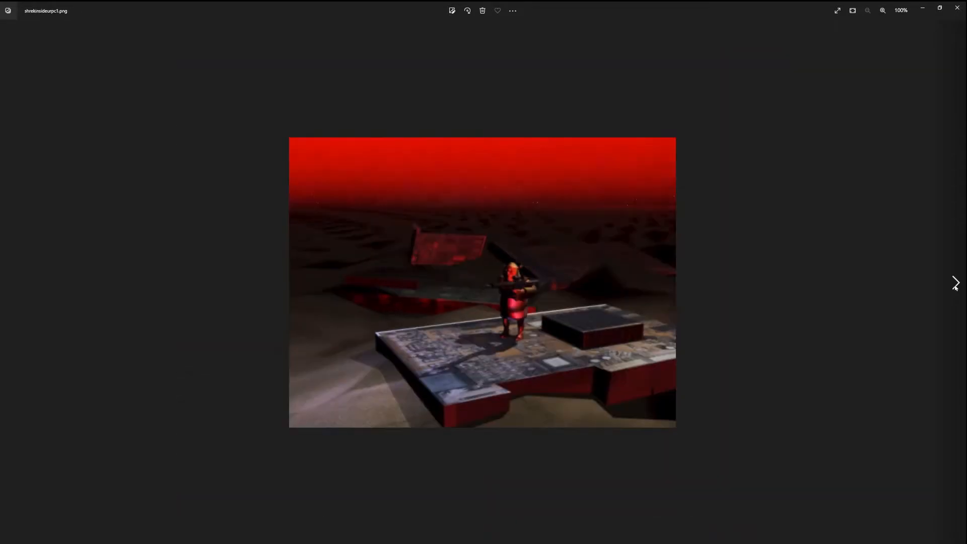
click(955, 284)
click(955, 283)
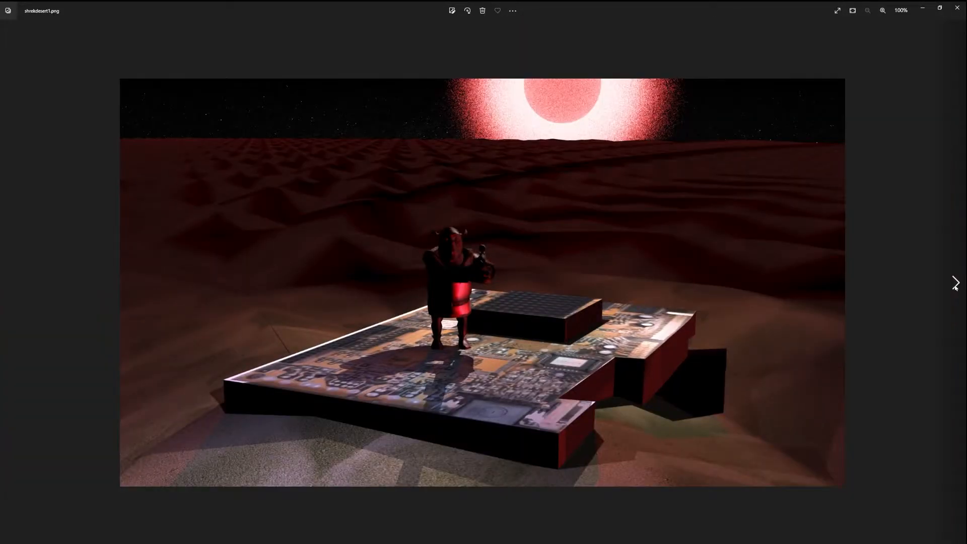
click(955, 284)
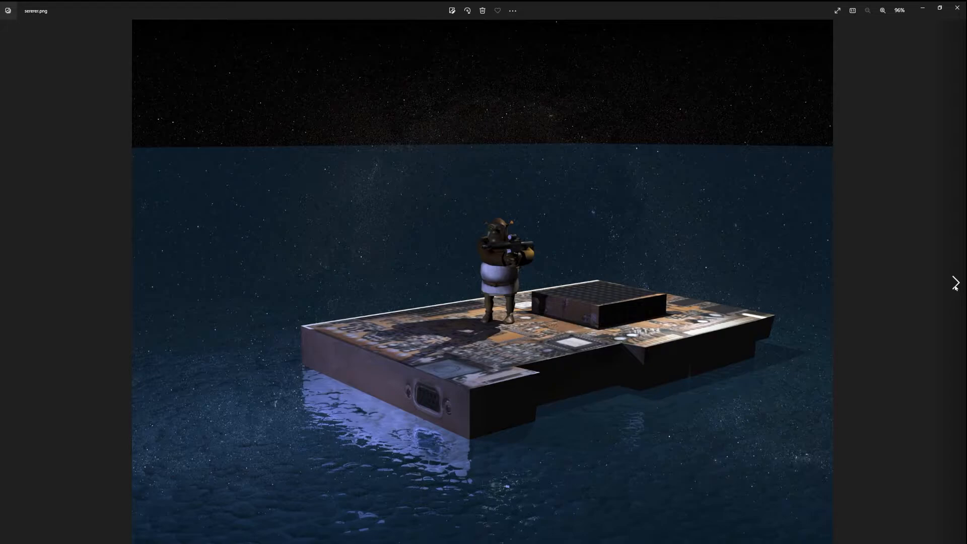
click(956, 284)
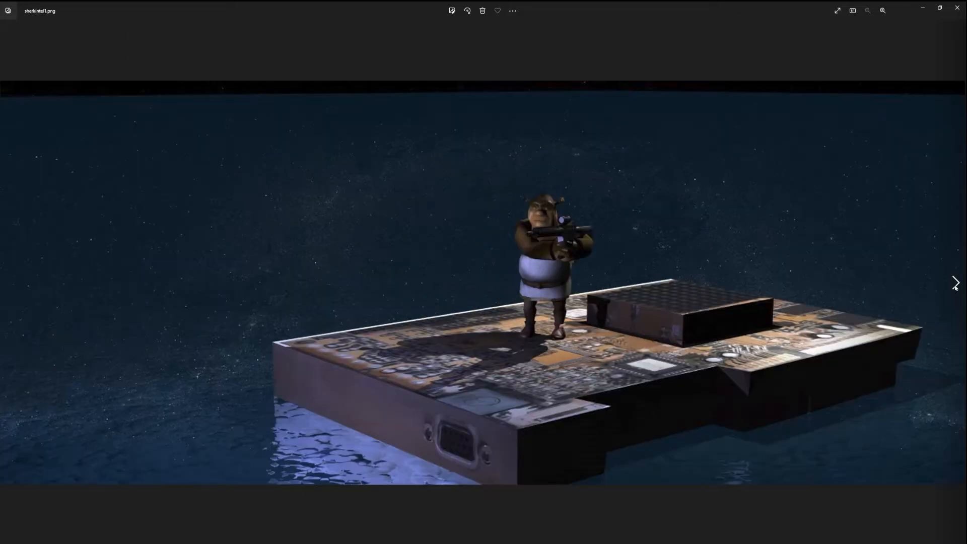
click(955, 283)
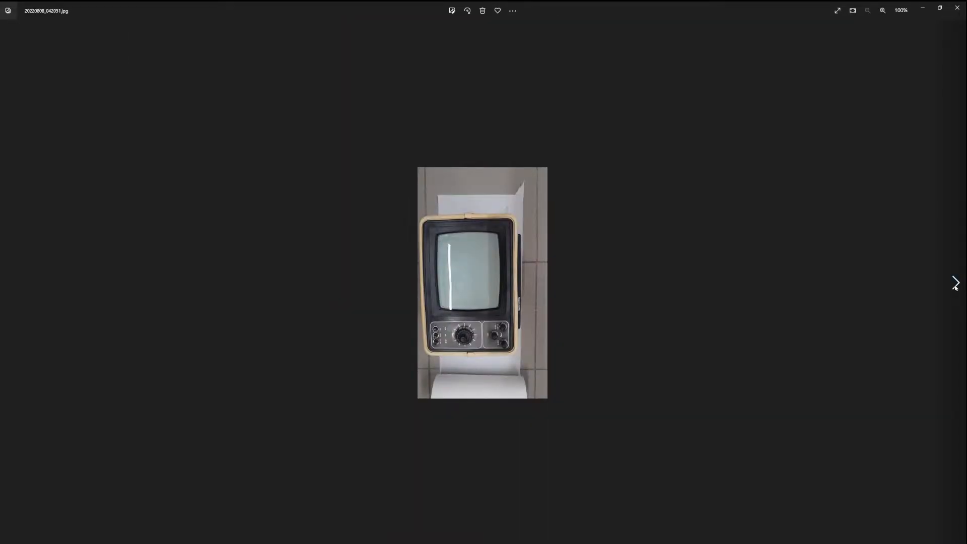
click(955, 284)
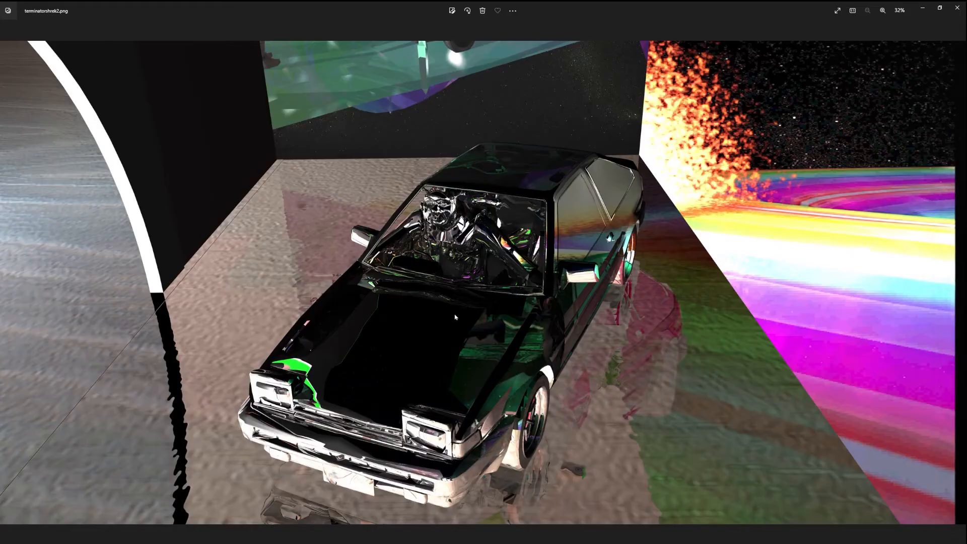
Examine the reflections on the car and its driver in terminatorshrek2.png up close, and close the image viewer.
scroll(509, 319, up, 5)
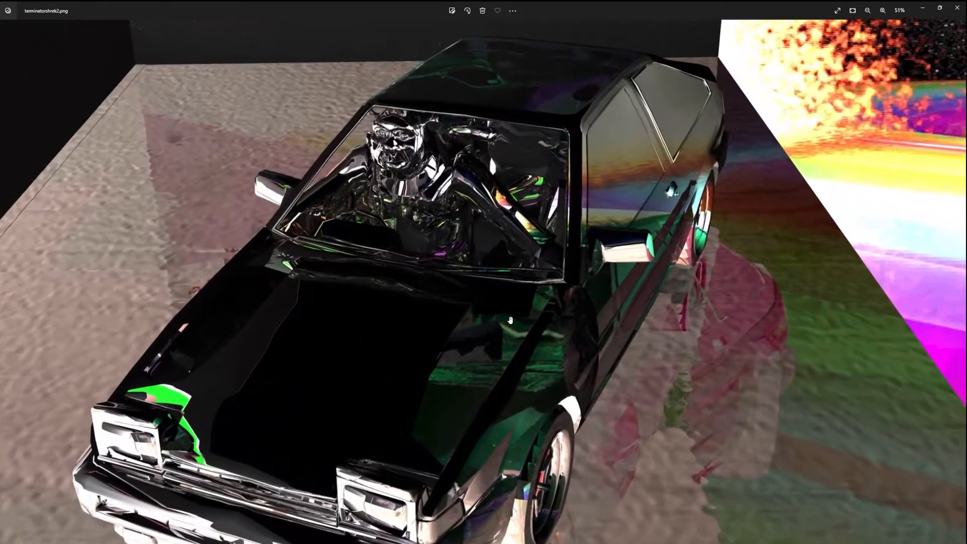
scroll(403, 202, up, 4)
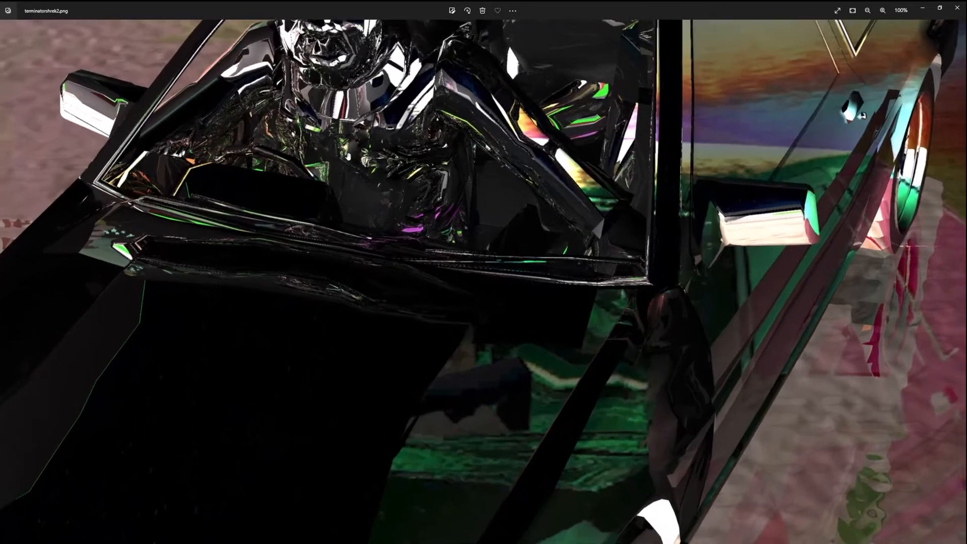
scroll(526, 216, down, 7)
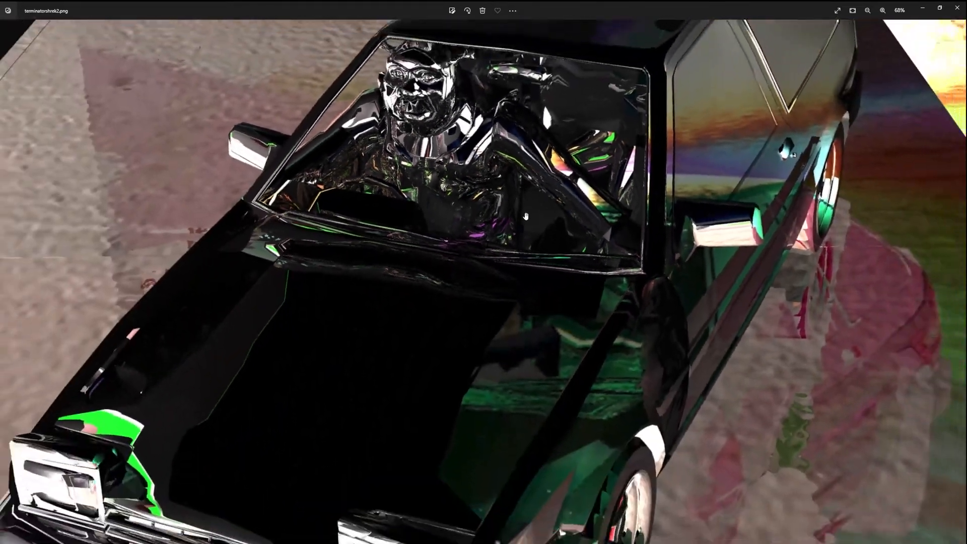
scroll(526, 217, down, 1)
scroll(466, 225, up, 1)
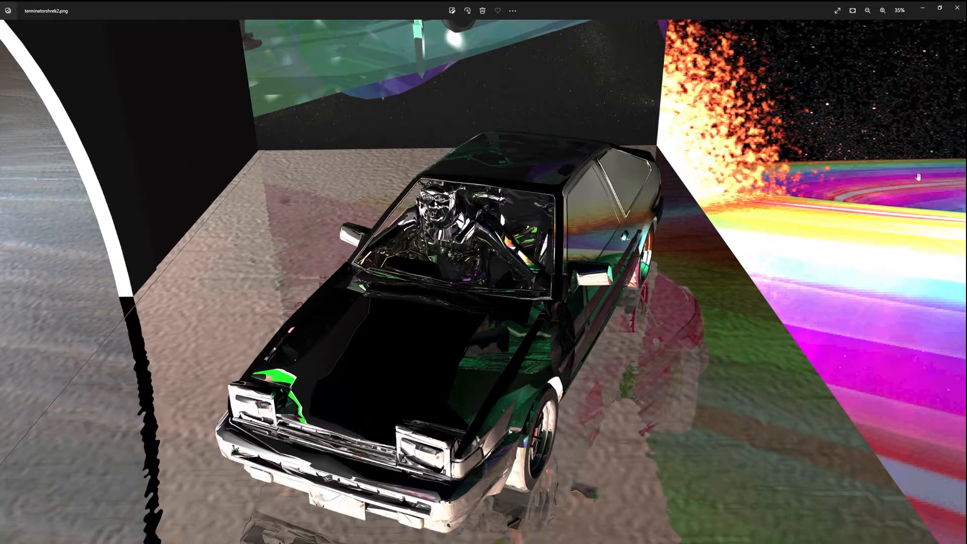
click(957, 7)
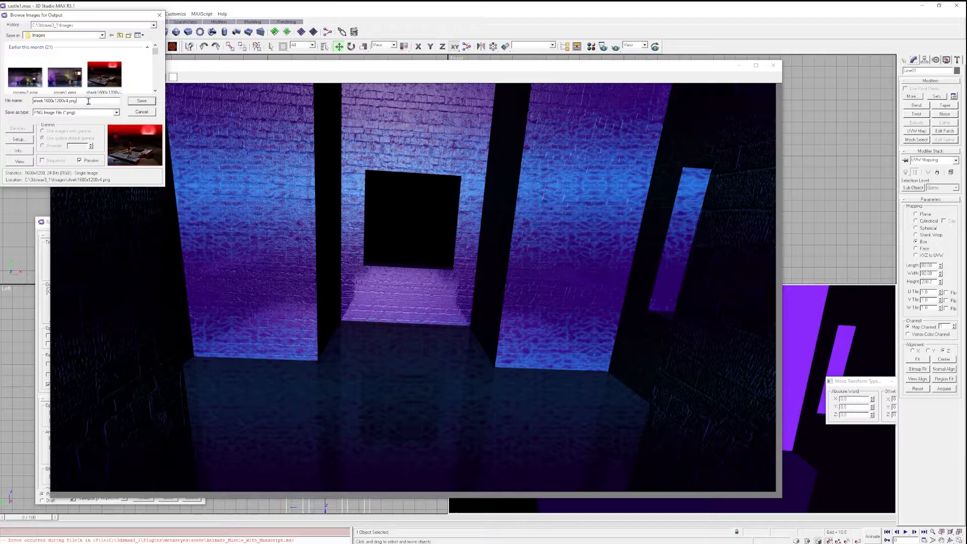
Save the rendered castle image as a PNG file named "vaporwavecastle1".
drag(66, 101, 2, 102)
key(Delete)
text(vaporwavecastle1)
click(138, 102)
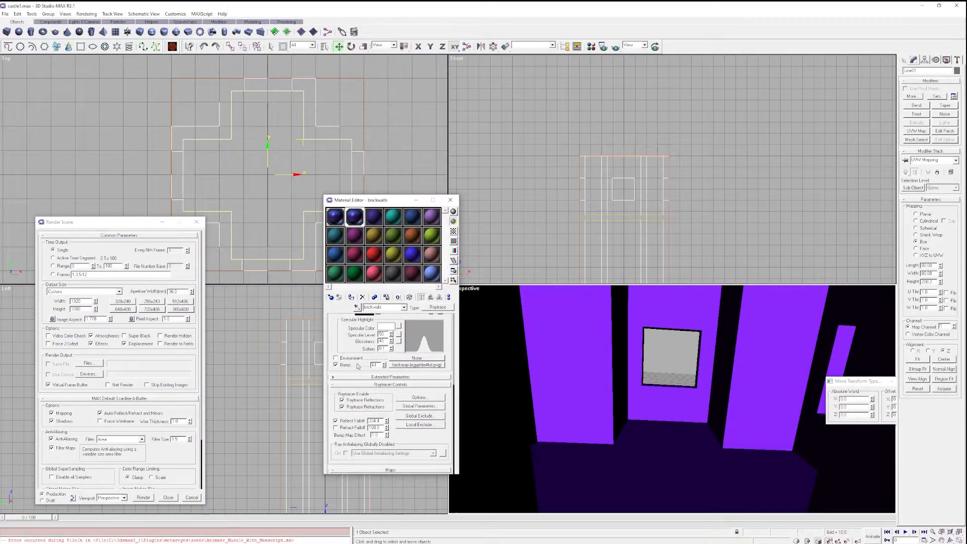
Darken the brickwalls material's diffuse color to a deep indigo, test-render the Perspective view, and close the render.
scroll(358, 366, up, 3)
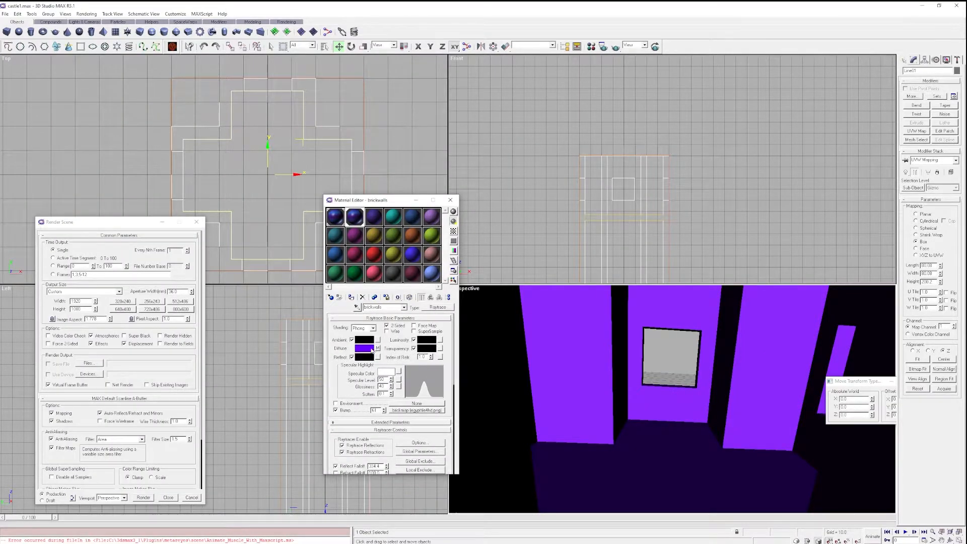
click(366, 348)
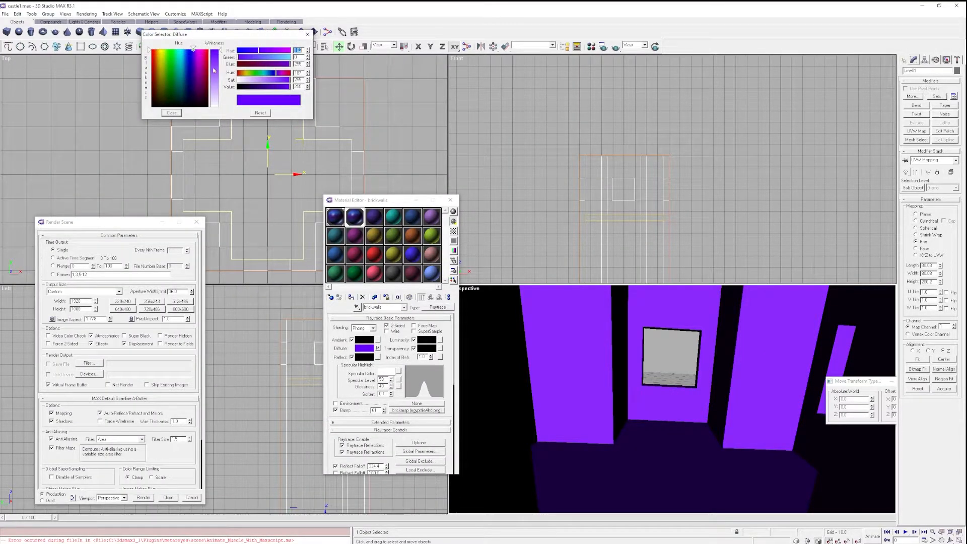
drag(192, 76, 192, 93)
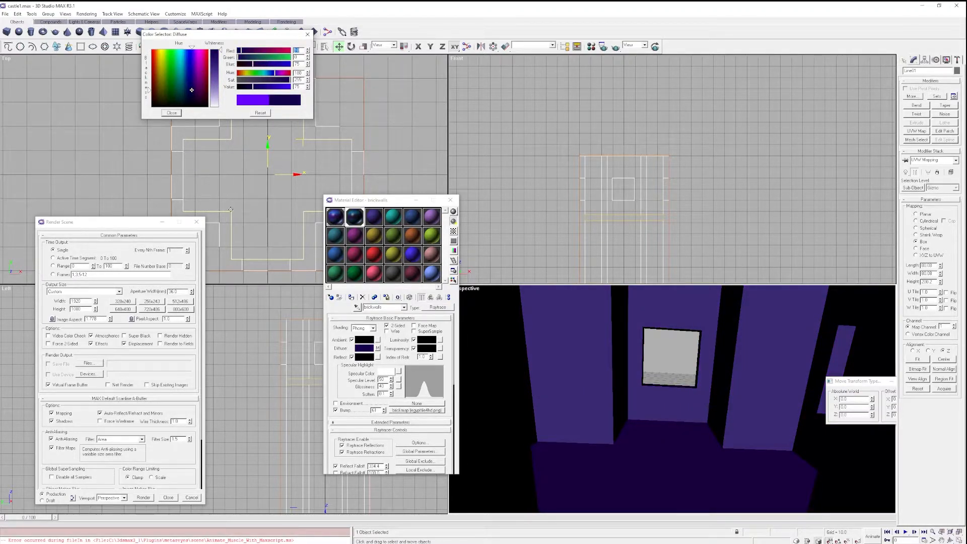
click(144, 497)
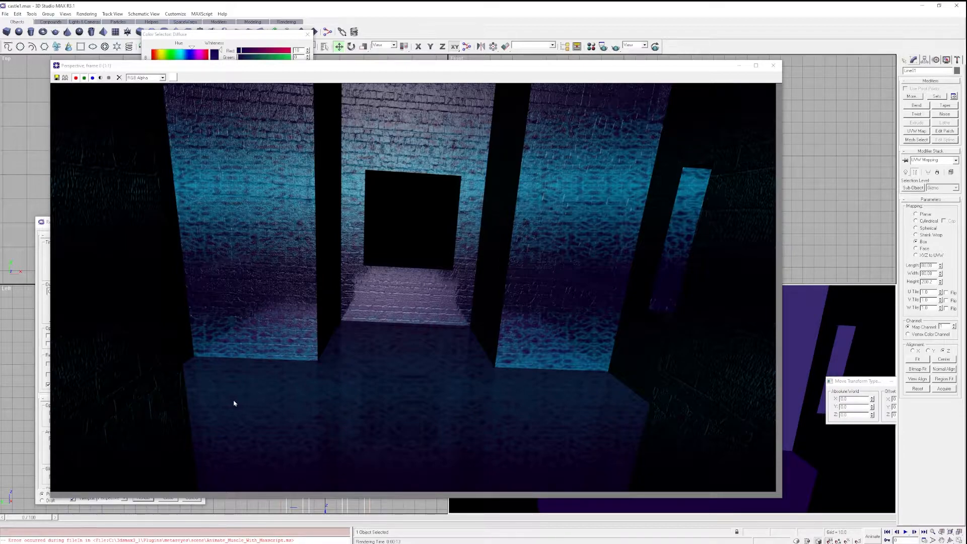
click(773, 65)
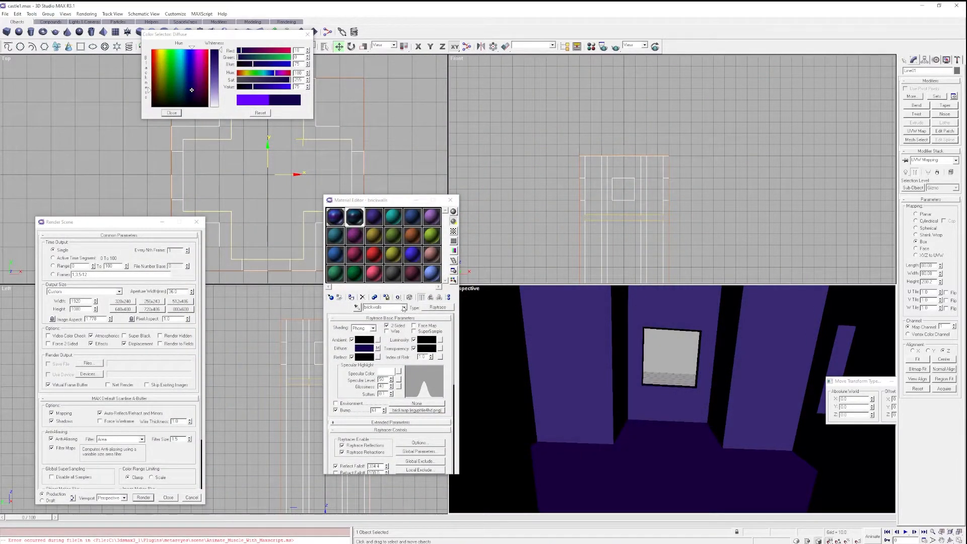
click(403, 308)
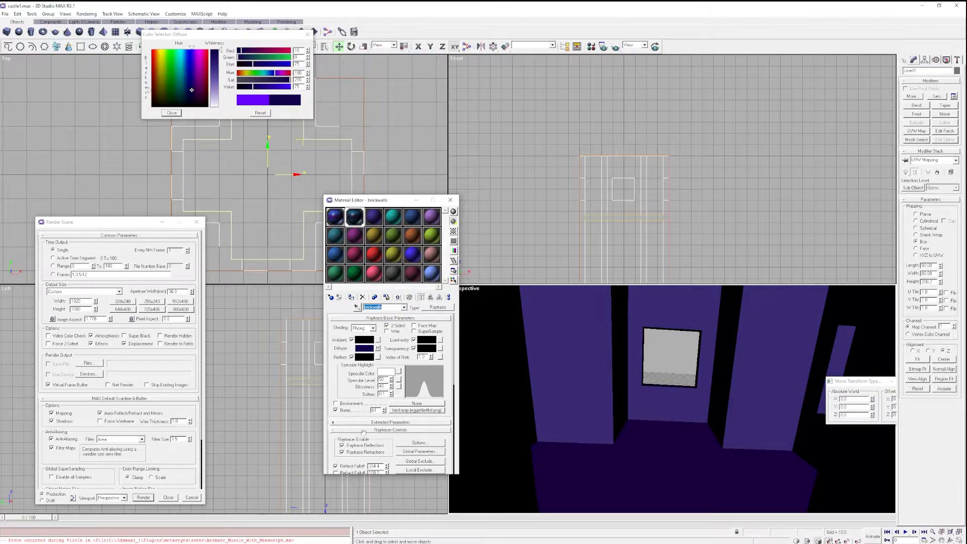
scroll(363, 433, down, 2)
scroll(350, 419, down, 1)
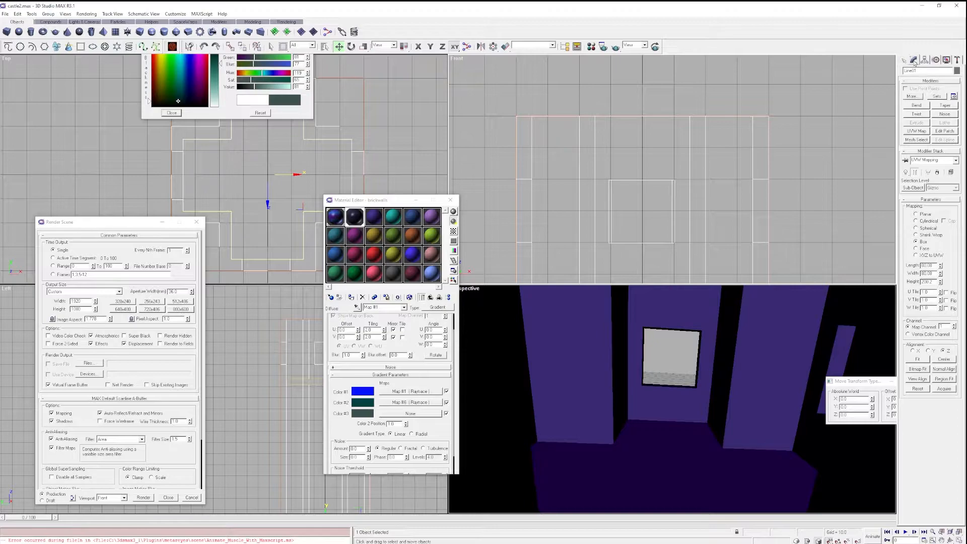
click(905, 60)
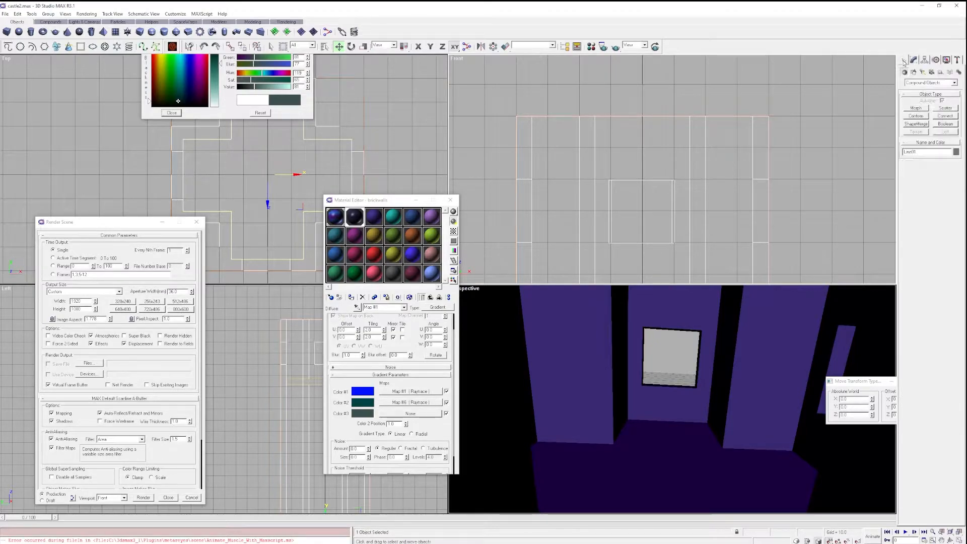
click(914, 73)
click(916, 114)
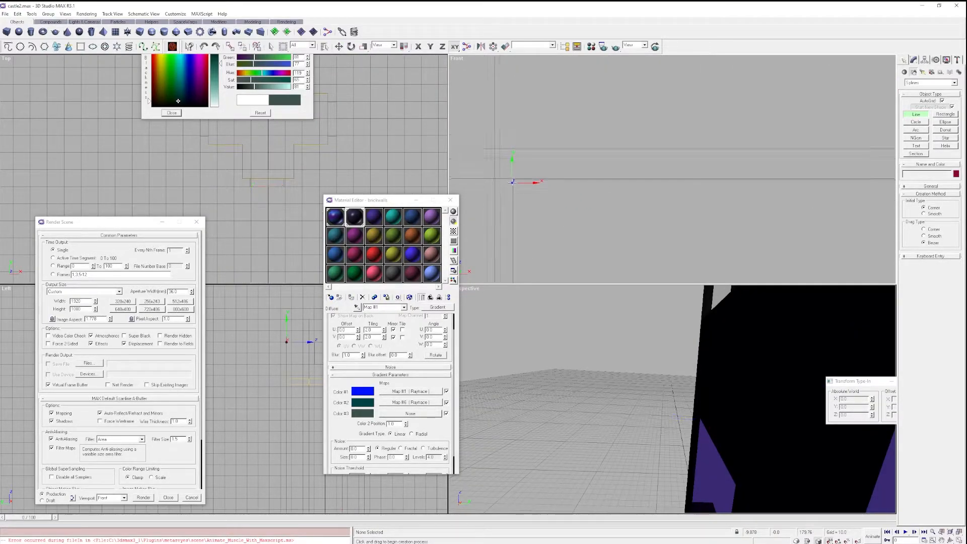
click(514, 176)
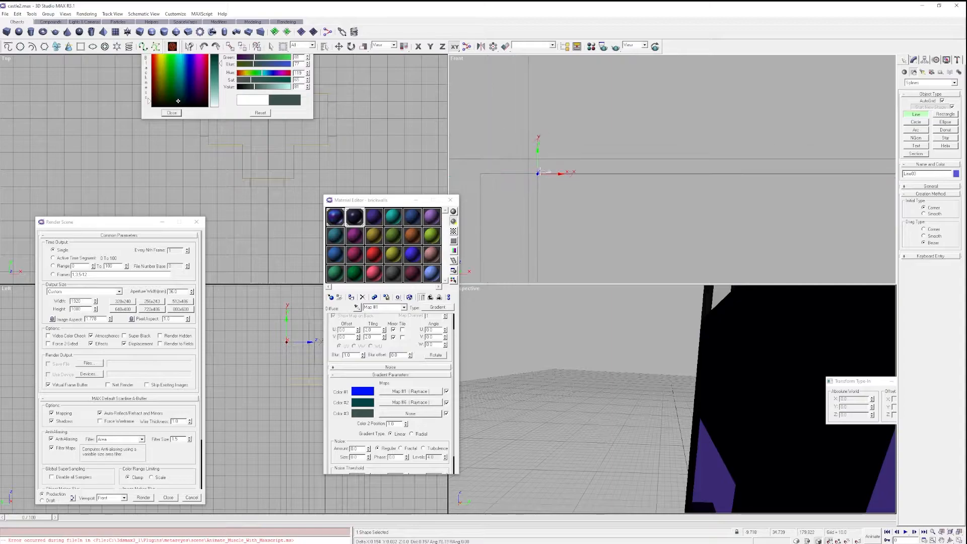
click(583, 122)
scroll(630, 177, up, 5)
scroll(636, 185, up, 4)
click(594, 200)
Draw a circle centred on the top edge of the front window, matching the window's width.
scroll(594, 200, down, 6)
scroll(511, 193, up, 8)
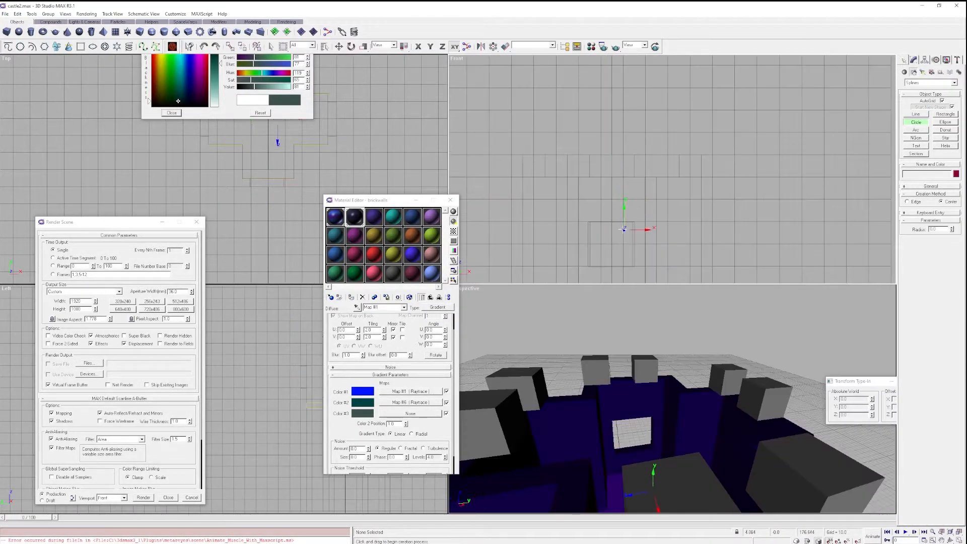
scroll(611, 222, up, 1)
drag(613, 221, 638, 242)
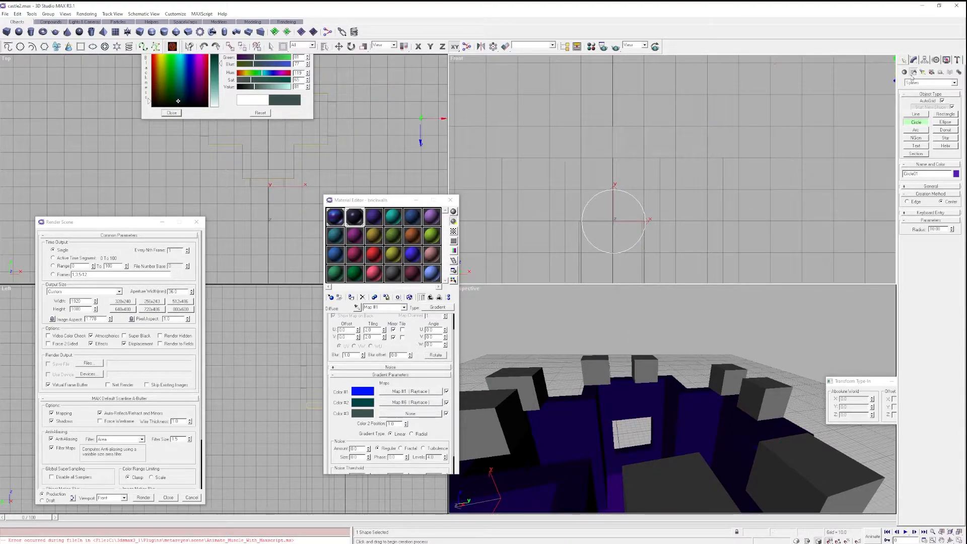
Extrude the circle into a long cylinder that passes through the tower wall above the window.
click(913, 59)
click(926, 123)
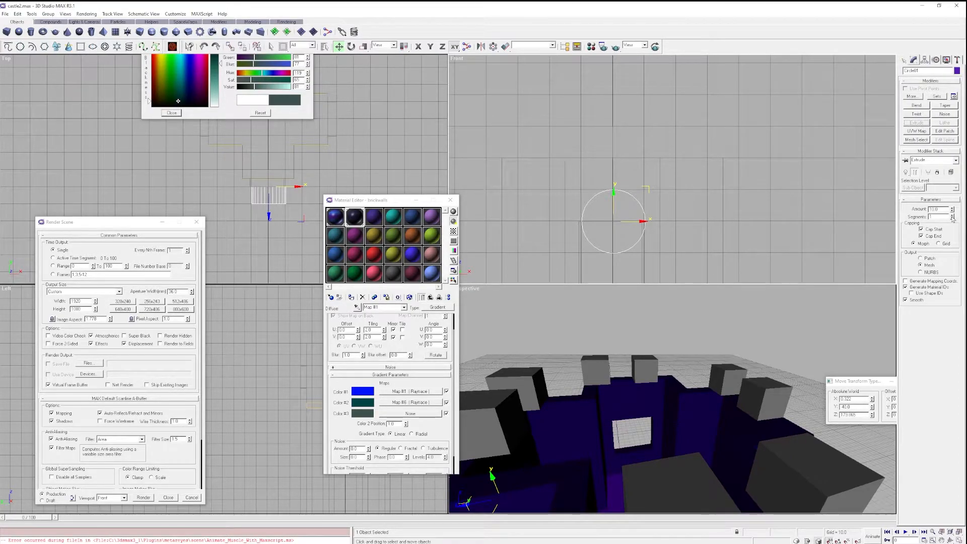
drag(952, 211, 949, 234)
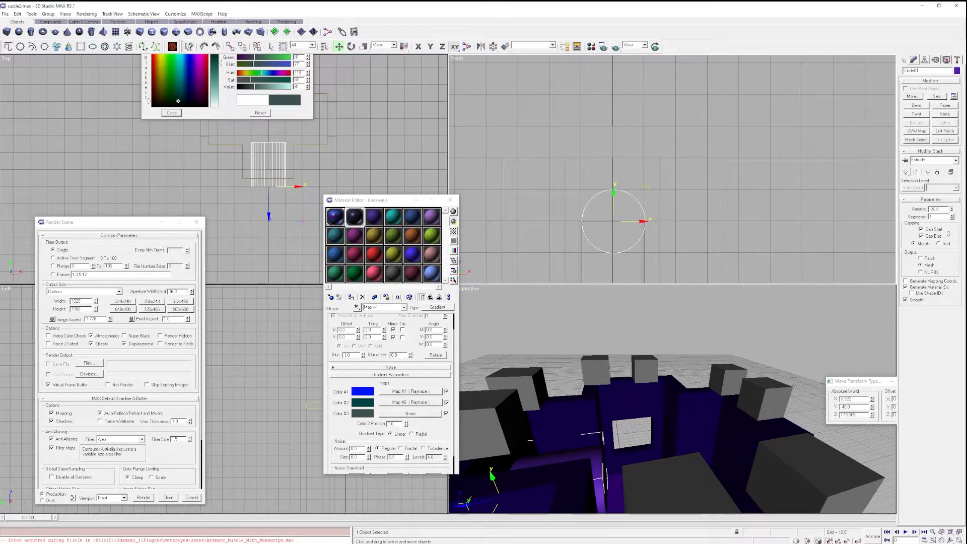
drag(949, 234, 949, 151)
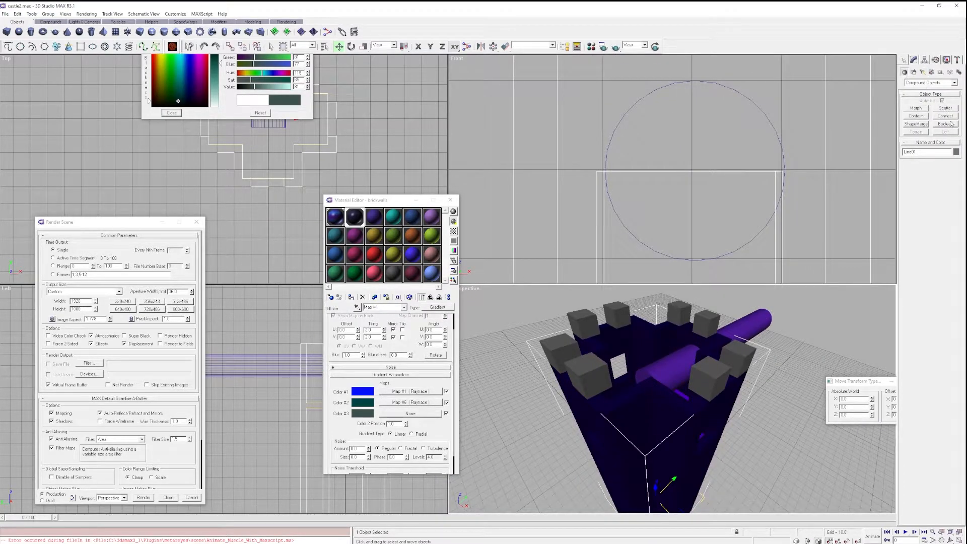
Subtract the cylinder from the tower walls with a Boolean to give the window an arched top.
click(945, 124)
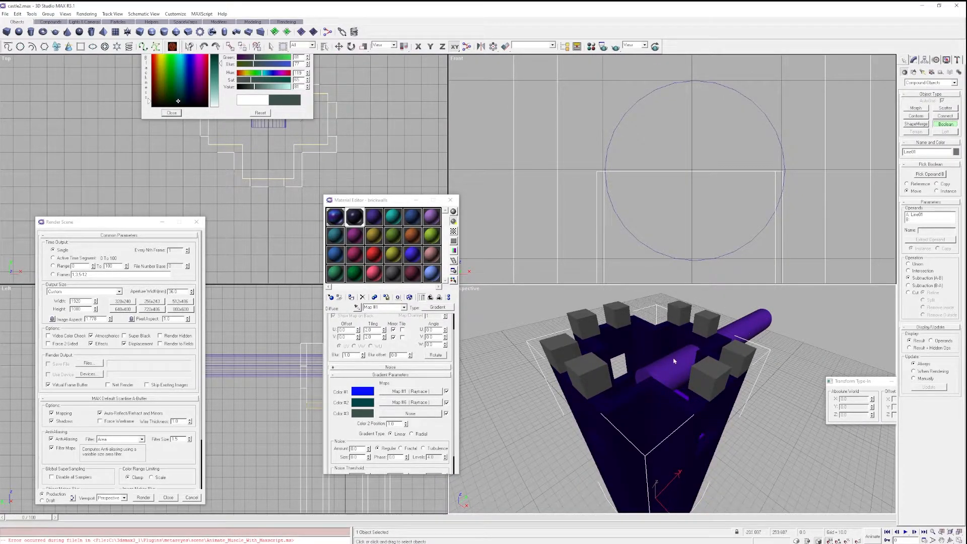
click(931, 174)
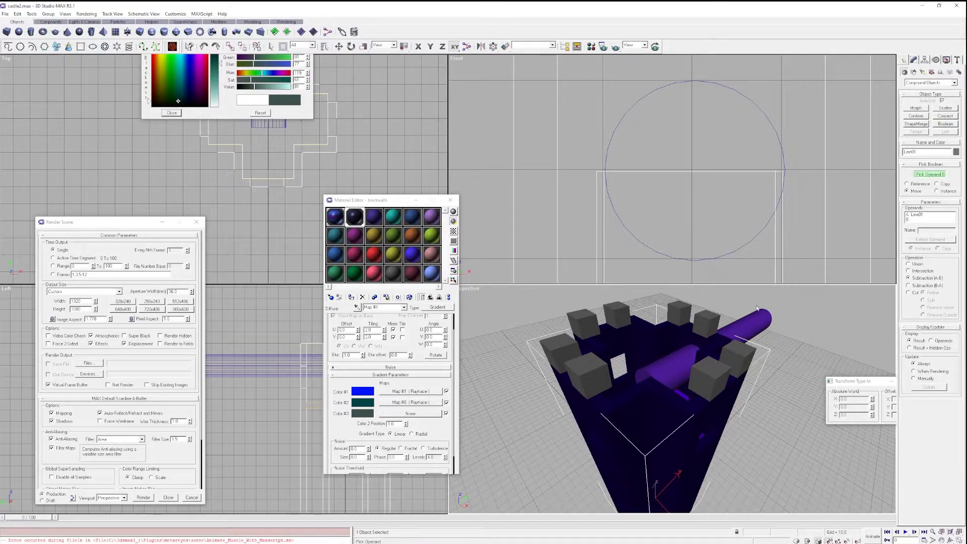
click(674, 369)
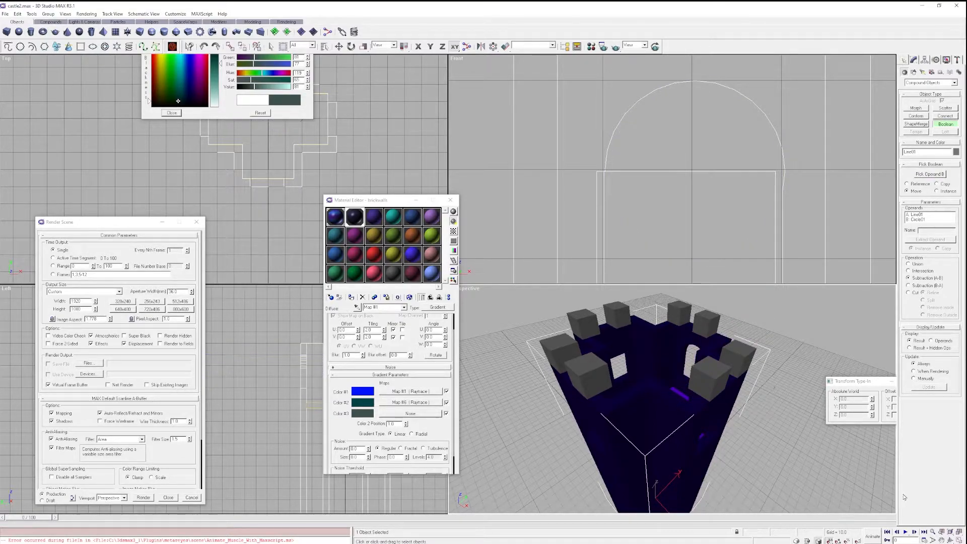
Switch the Front viewport to the Back view and draw a window-wide circle centred on the window's top edge.
click(950, 540)
drag(721, 399, 748, 353)
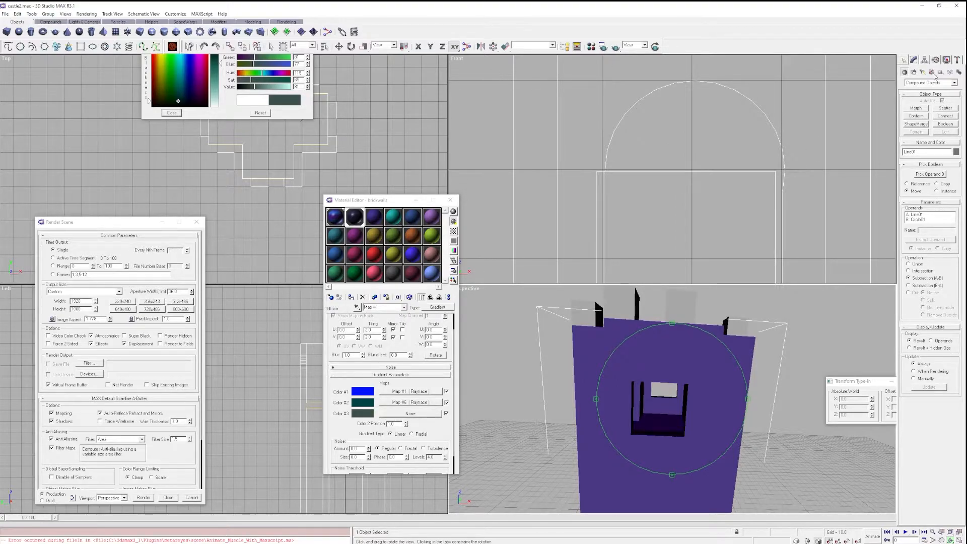
right_click(457, 58)
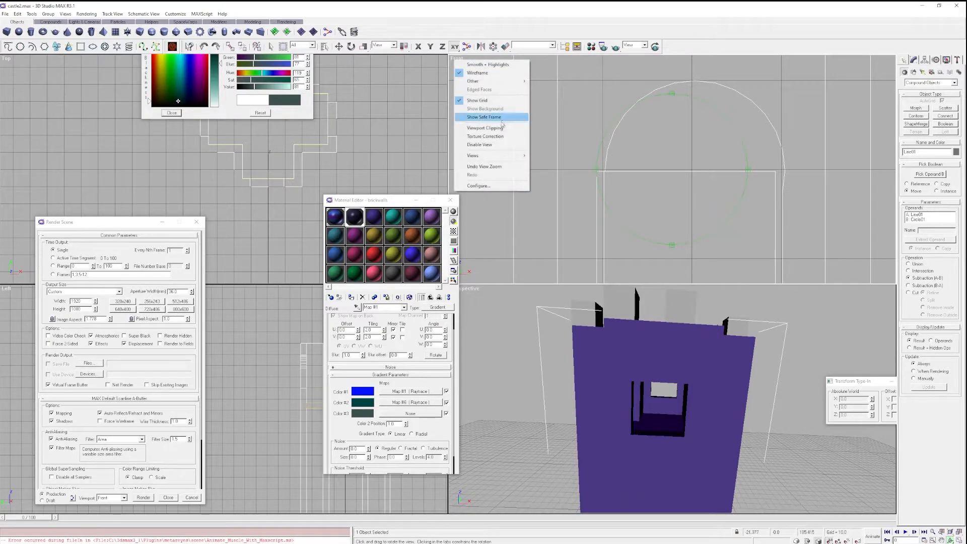
mouse_move(504, 156)
click(546, 181)
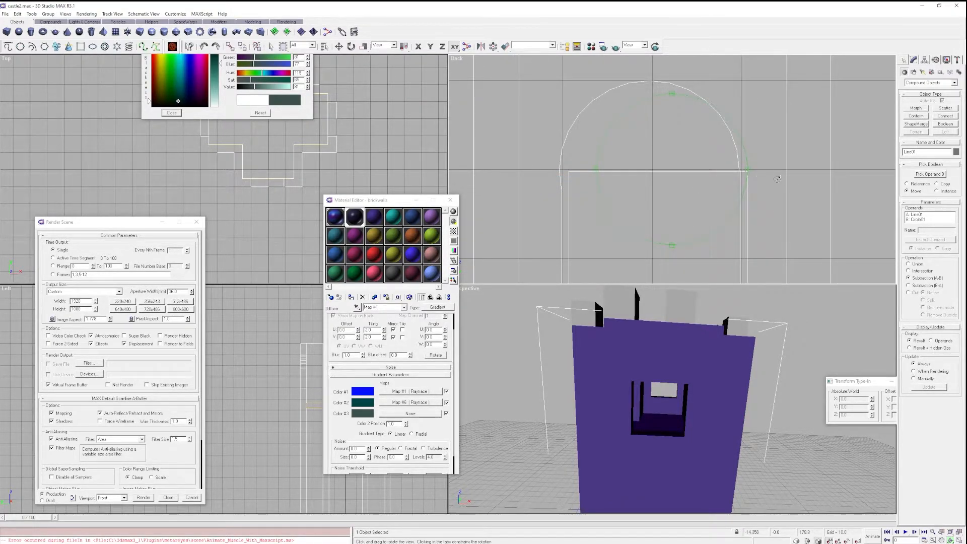
click(915, 61)
click(905, 61)
click(913, 72)
click(916, 124)
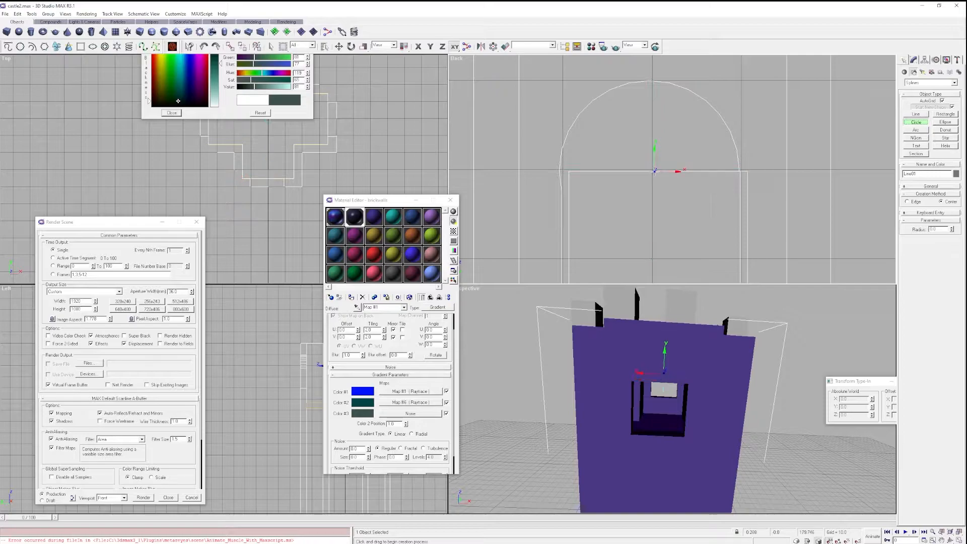
drag(656, 171, 732, 214)
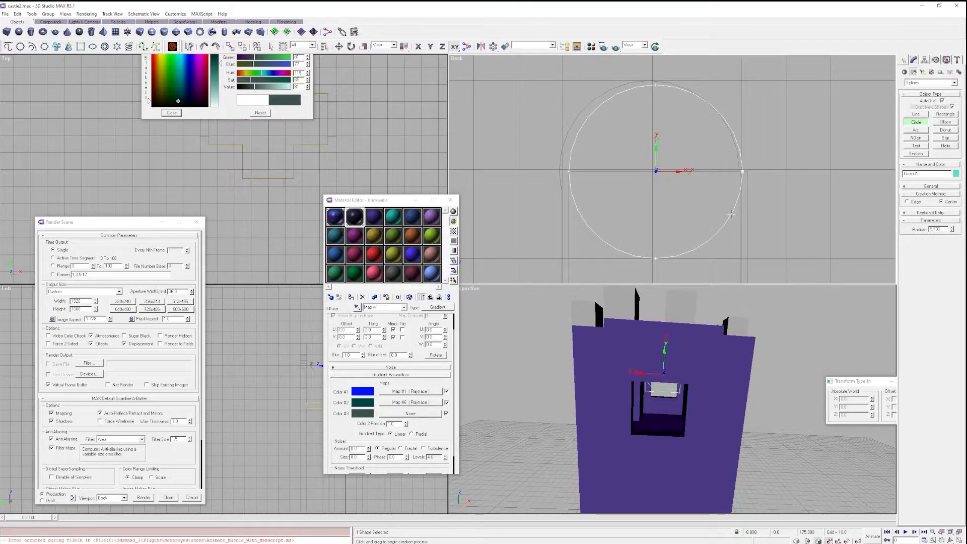
Shift the new circle slightly sideways to line up with the window and scale it uniformly to about 102%.
click(340, 46)
key(F5)
drag(682, 172, 685, 172)
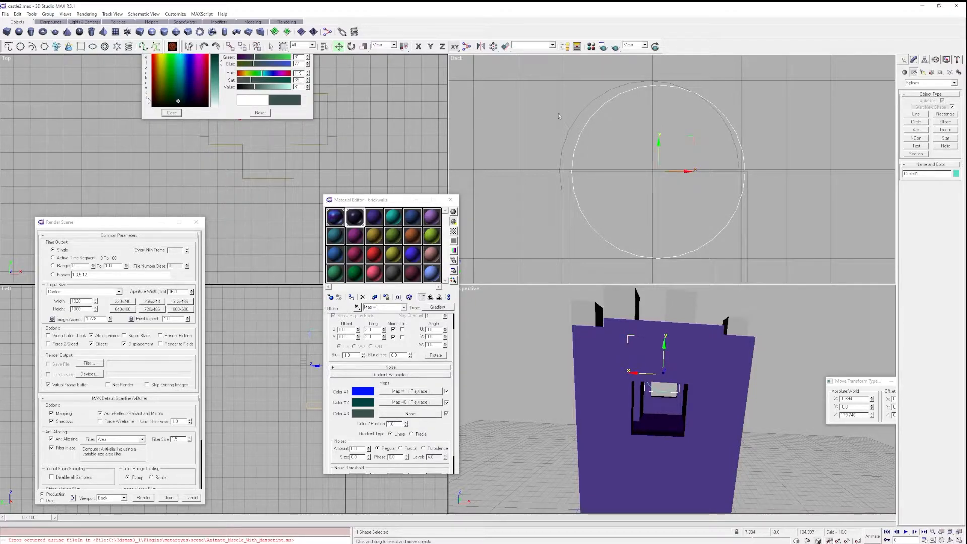
drag(363, 46, 363, 47)
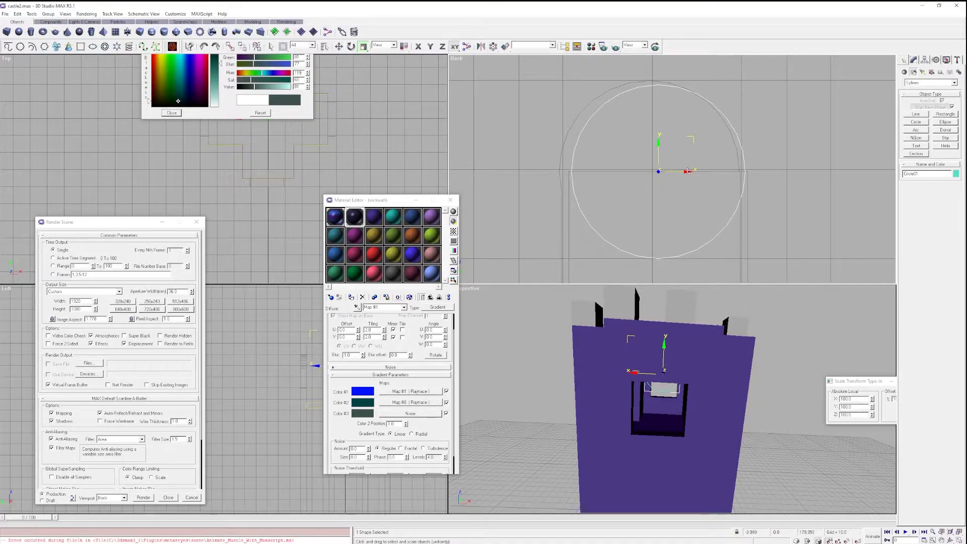
drag(687, 171, 690, 170)
key(F8)
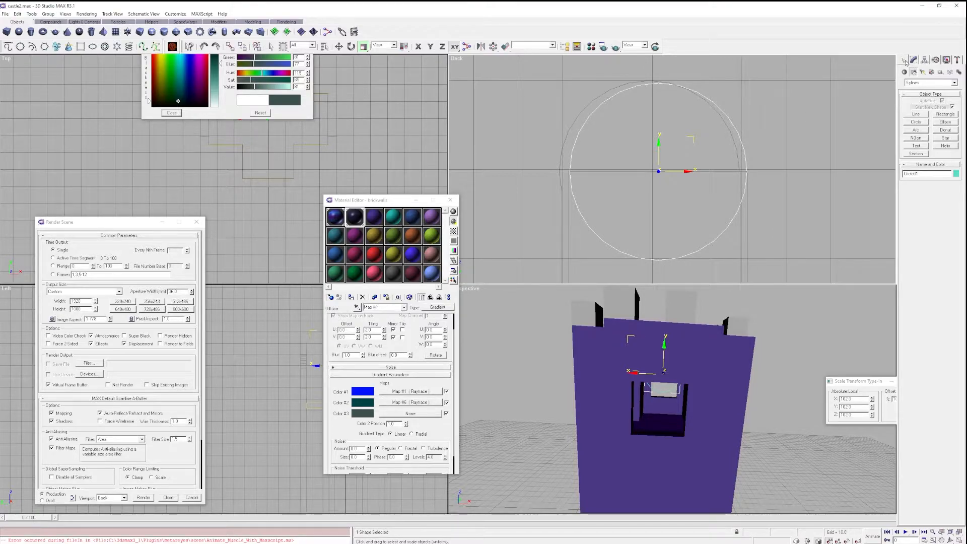
Try to subtract the unextruded circle from the tower with a Boolean.
click(922, 83)
click(911, 91)
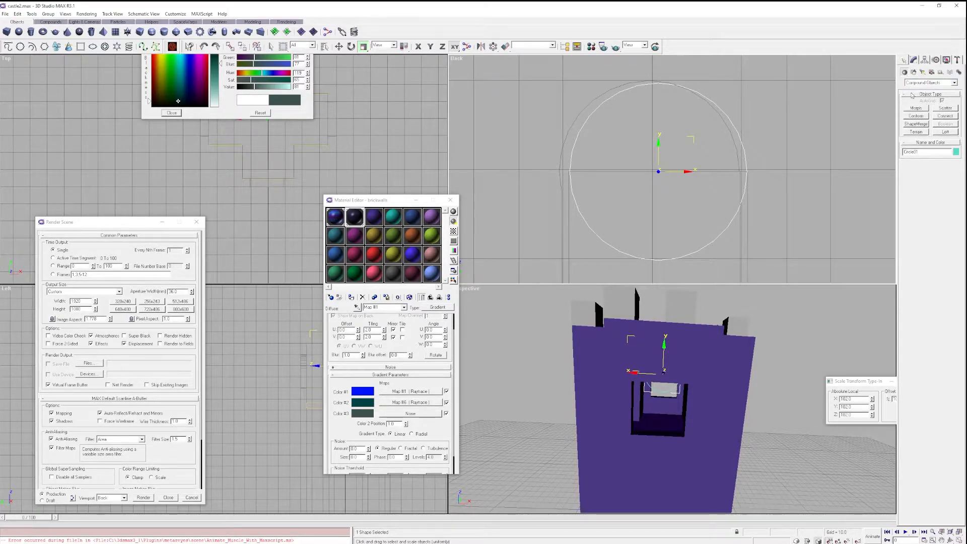
scroll(766, 151, down, 4)
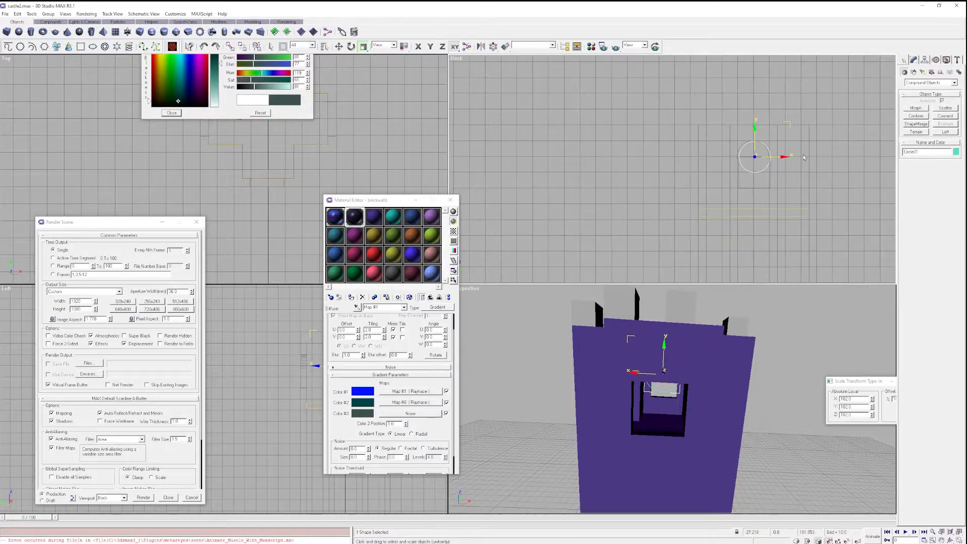
click(816, 141)
click(947, 125)
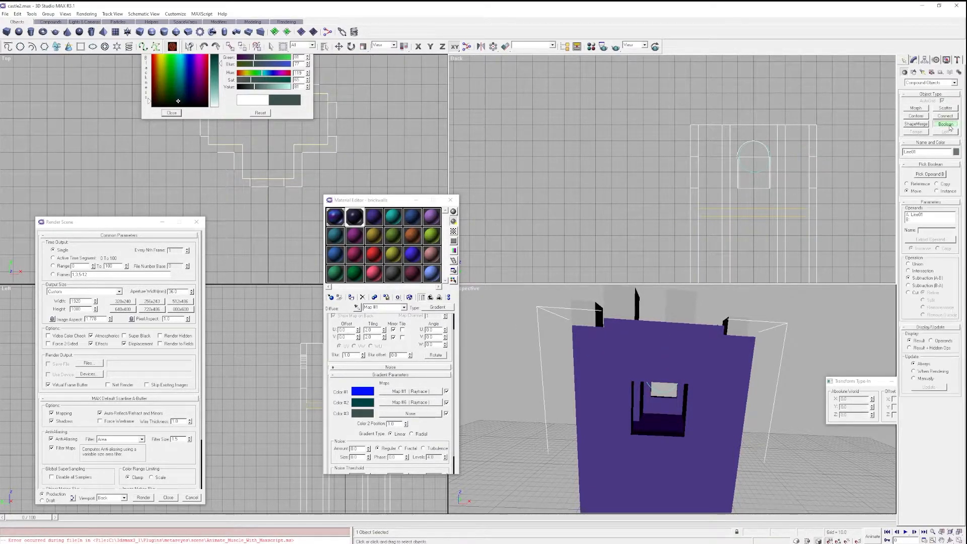
scroll(760, 161, up, 2)
scroll(760, 161, up, 1)
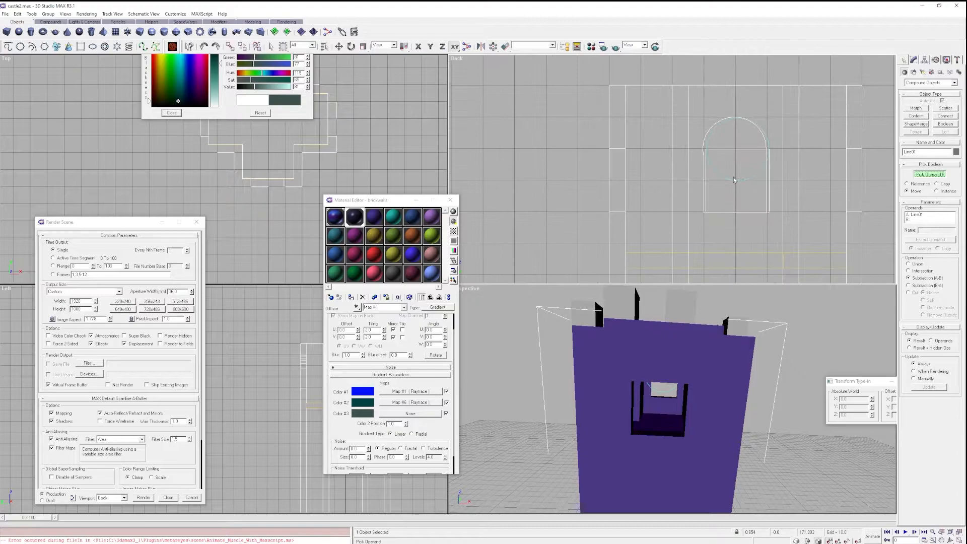
scroll(733, 182, up, 1)
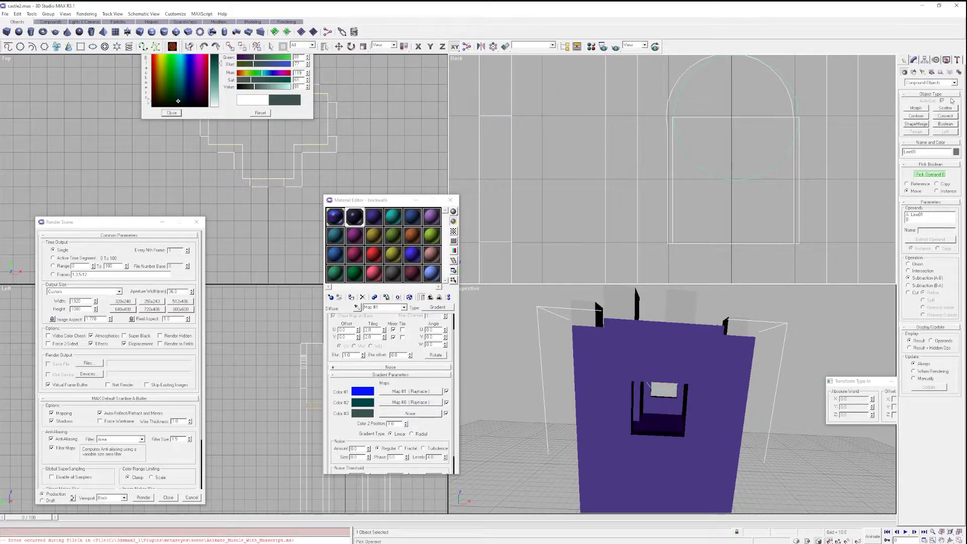
Extrude the circle over the back window into a long cylinder that sticks out through the wall.
click(917, 61)
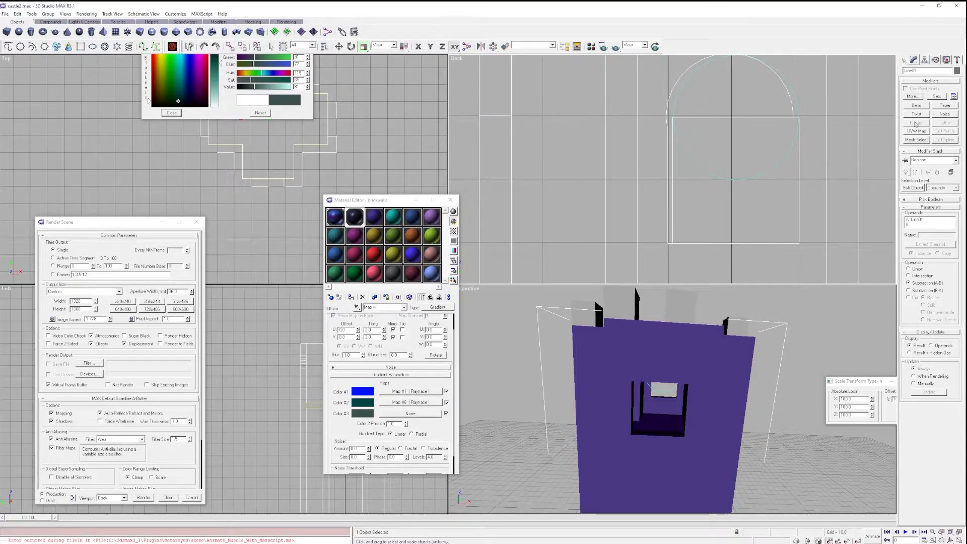
click(753, 177)
click(916, 122)
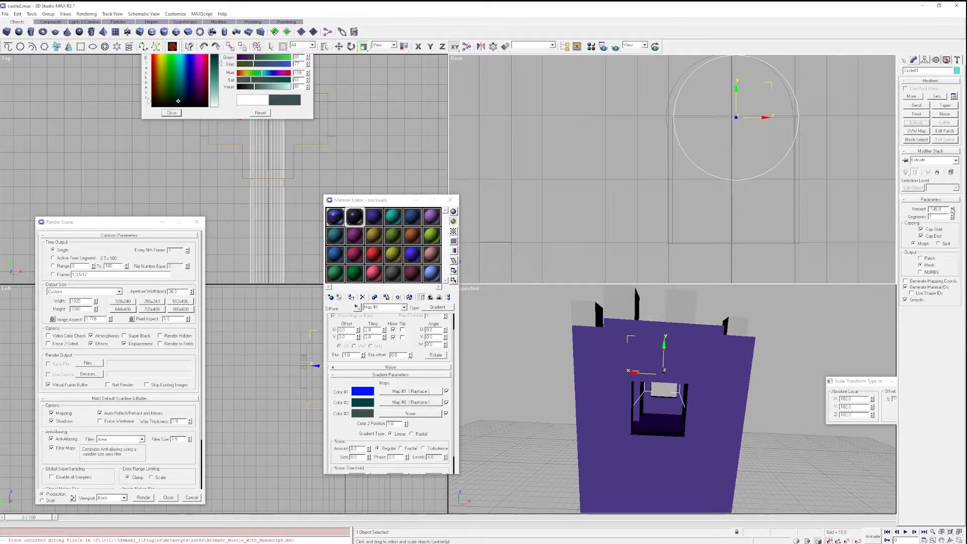
drag(950, 223, 949, 257)
drag(951, 207, 951, 171)
Subtract the back cylinder from the tower walls with a Boolean to round the back window's top.
scroll(725, 355, up, 2)
alt+middle_drag(734, 341, 608, 369)
click(906, 60)
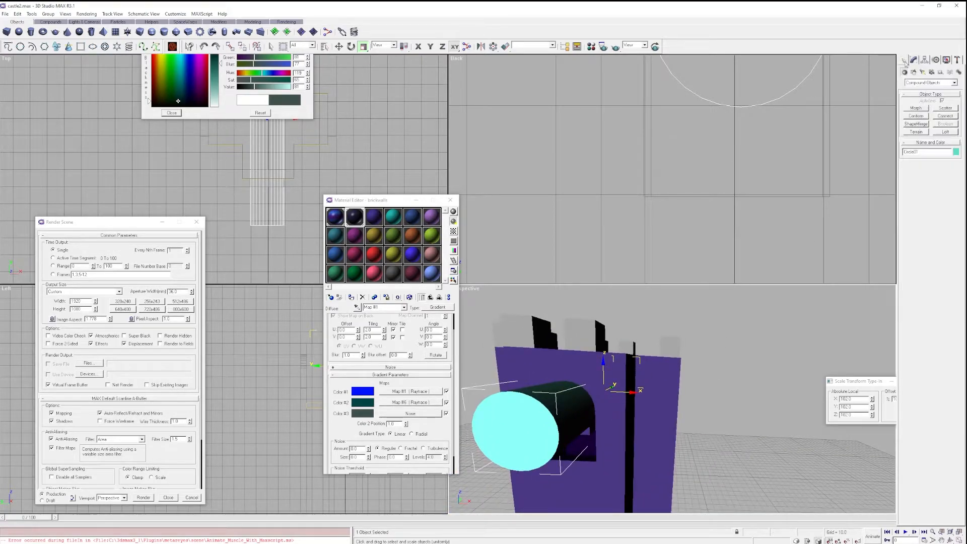
click(672, 384)
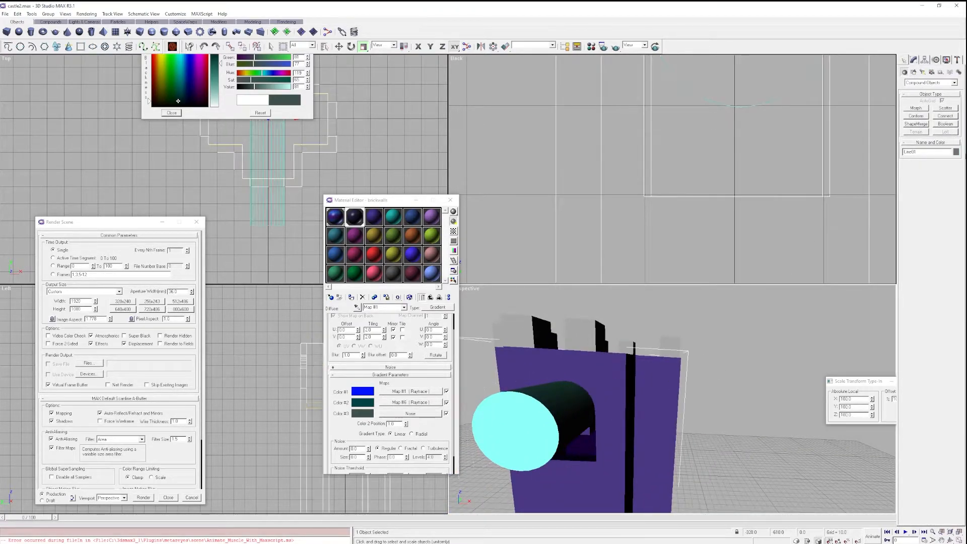
click(947, 125)
click(930, 173)
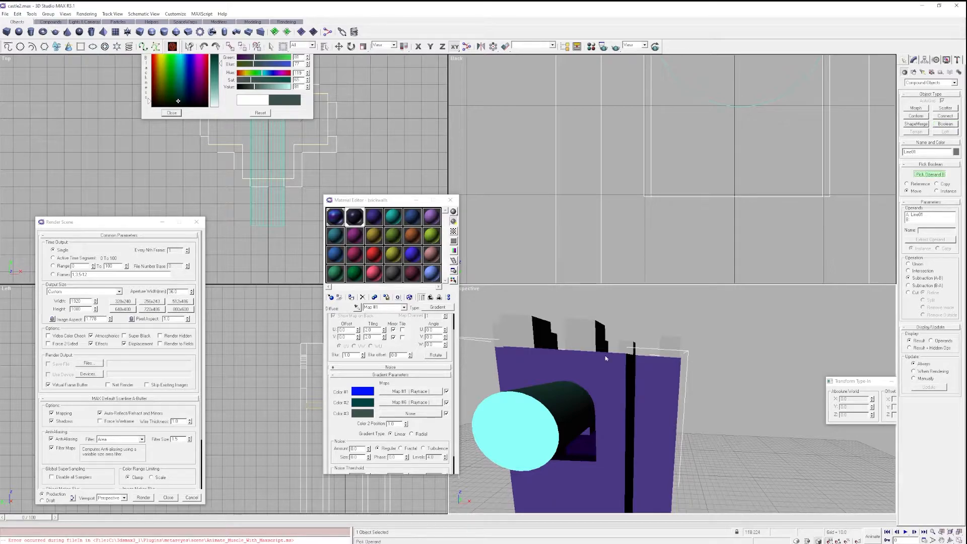
click(532, 406)
alt+middle_drag(665, 395, 724, 364)
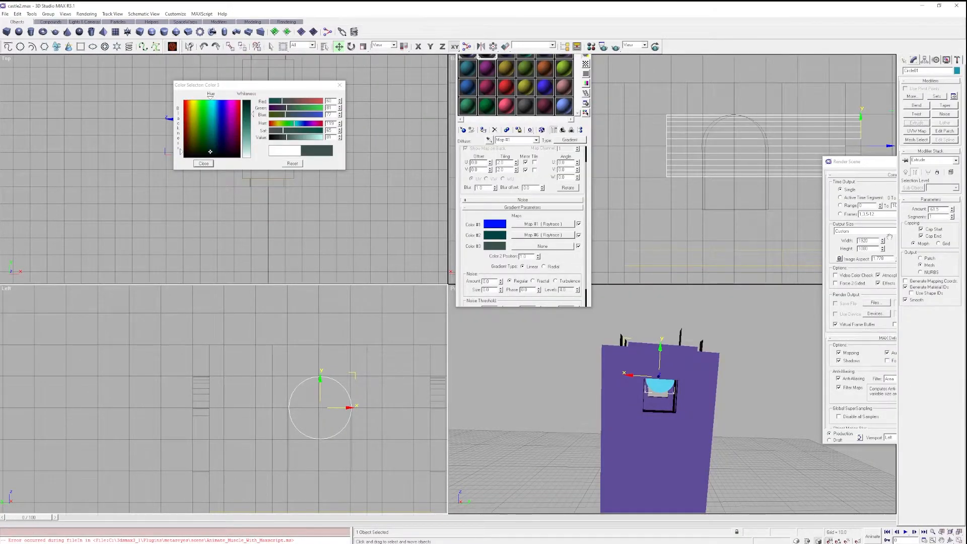
Lengthen the side window cylinder's extrusion and centre it on the tower so it passes through both side walls.
drag(954, 211, 914, 247)
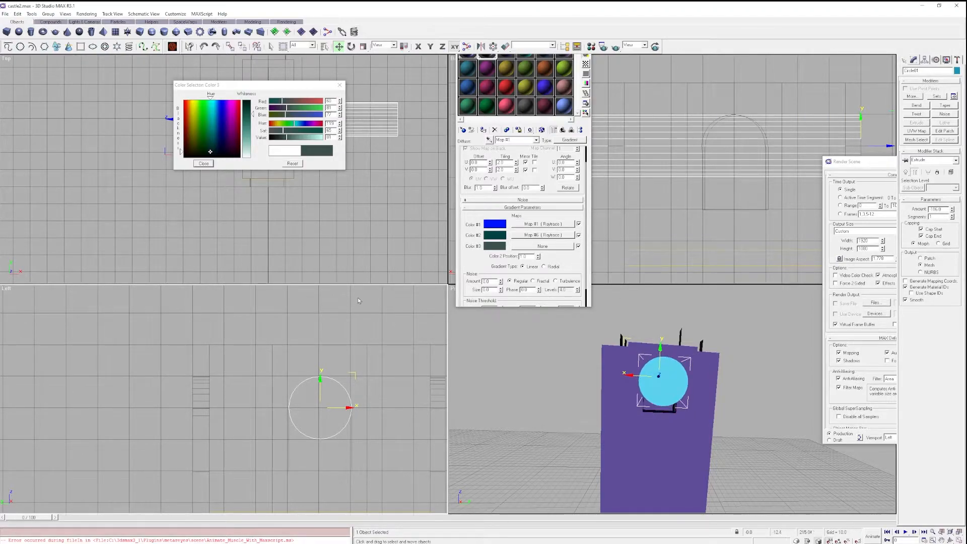
middle_drag(708, 229, 615, 259)
scroll(682, 225, down, 4)
scroll(683, 225, down, 2)
middle_drag(683, 226, 739, 228)
drag(794, 212, 816, 211)
key(F8)
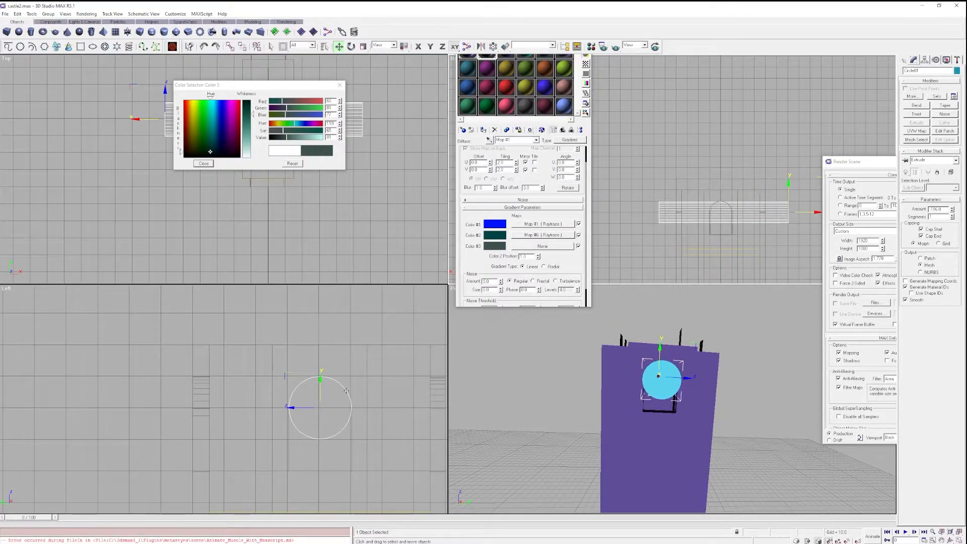
Subtract the side window cylinder from the tower walls with a Boolean to round the tops of both side windows.
click(906, 60)
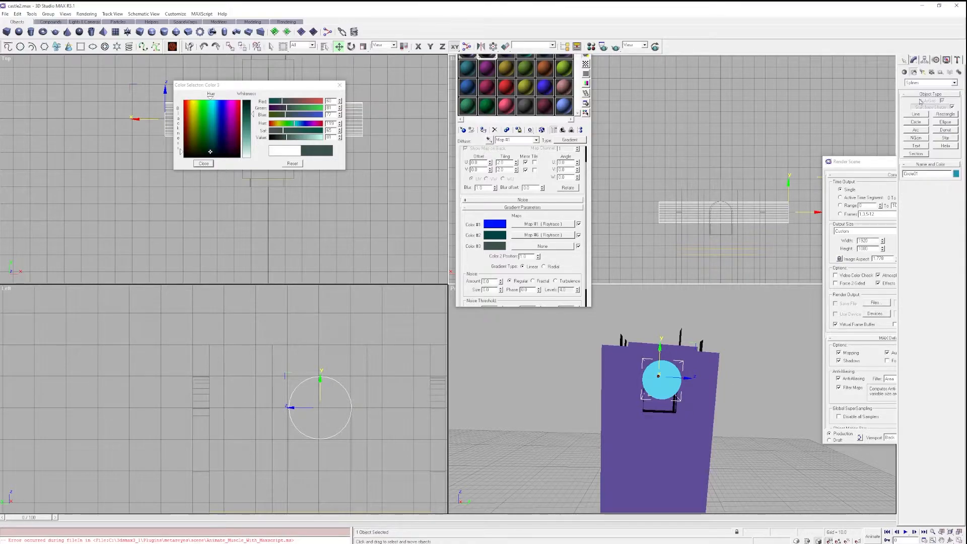
click(905, 72)
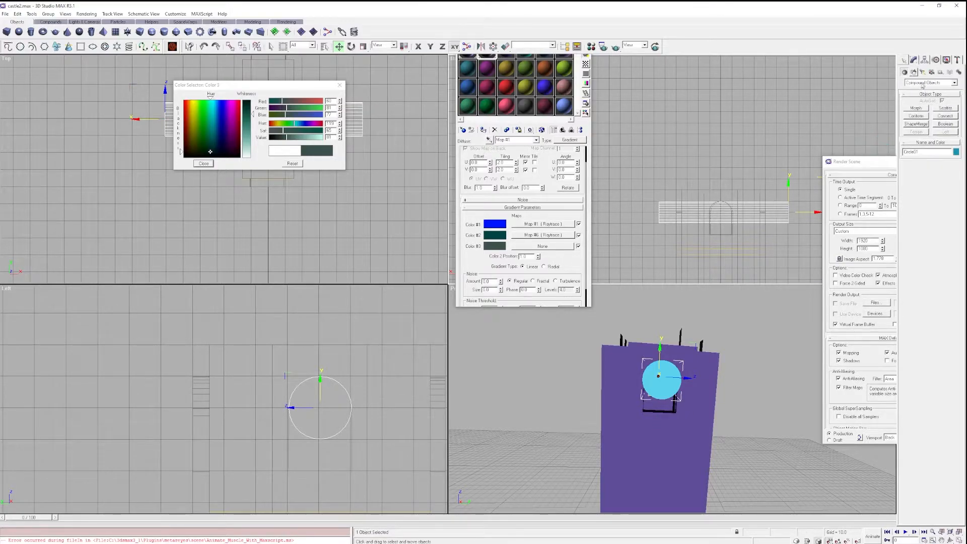
click(683, 443)
click(946, 124)
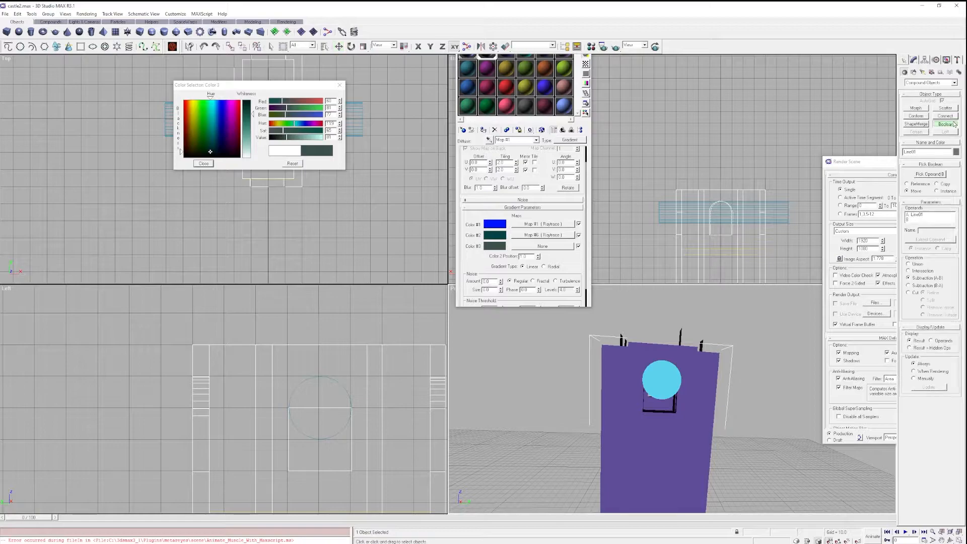
click(932, 174)
click(662, 215)
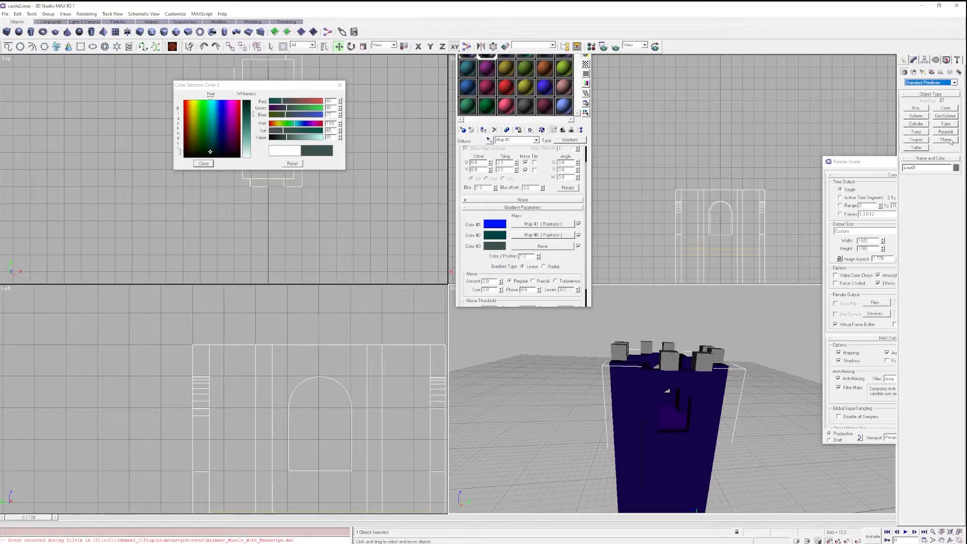
Draw a plane about 30 units wide in the Back view so it covers the whole arched back window.
click(946, 140)
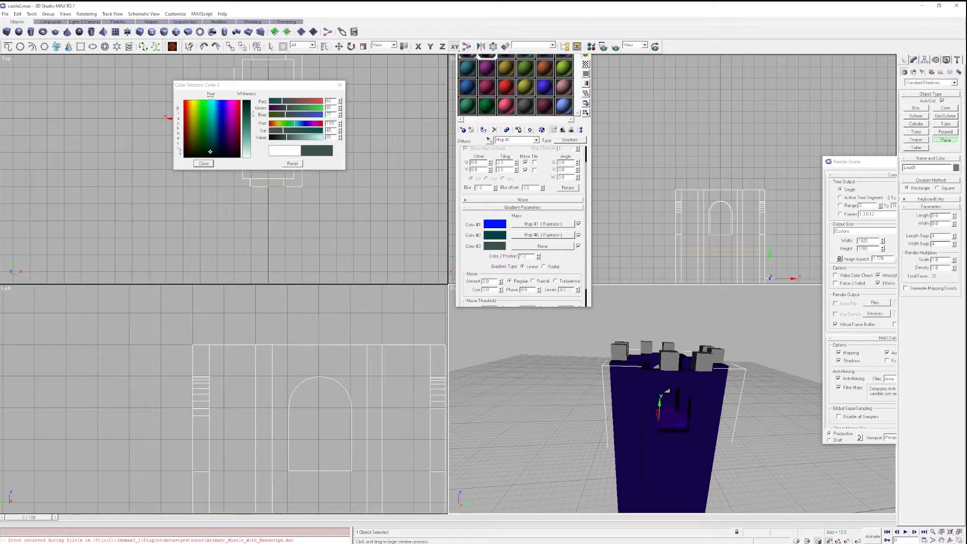
middle_drag(334, 225, 389, 291)
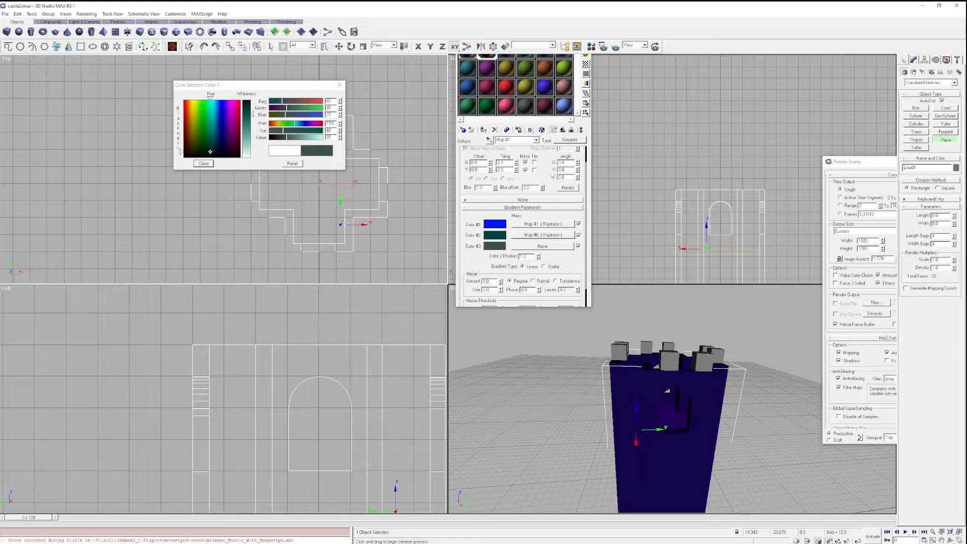
scroll(720, 247, up, 5)
scroll(706, 206, down, 3)
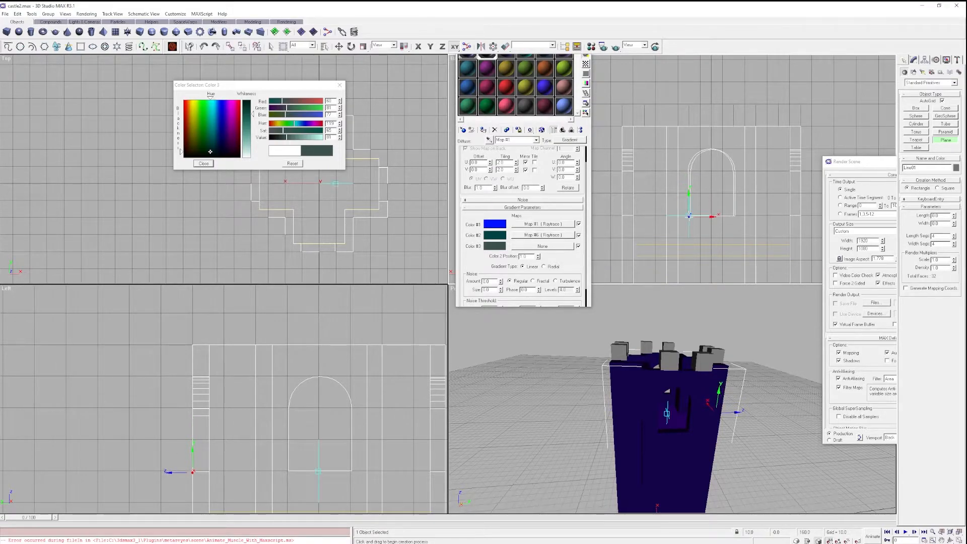
drag(678, 216, 745, 150)
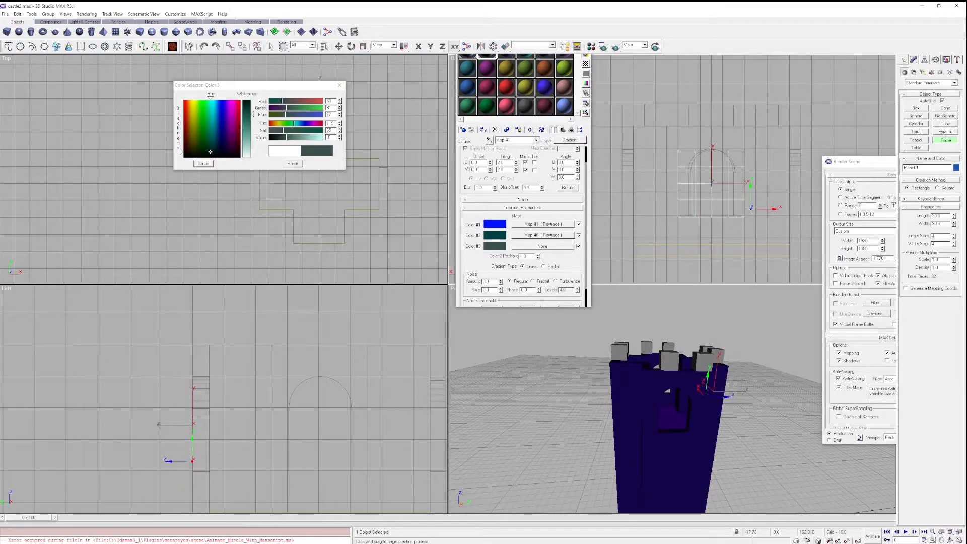
key(ctrl+z)
drag(679, 147, 746, 220)
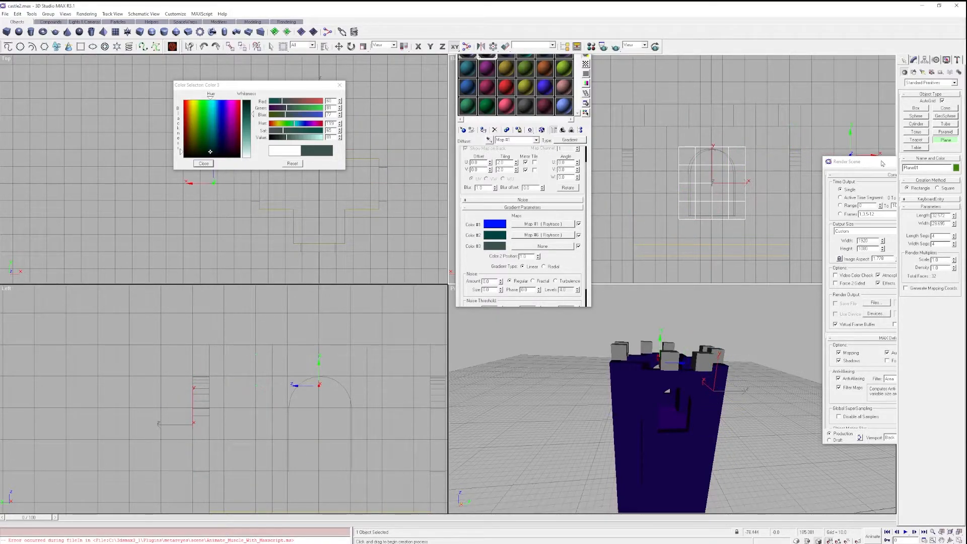
Move the plane inward so it sits within the thickness of the tower's back wall, behind the window opening.
middle_drag(749, 379, 758, 404)
scroll(589, 403, up, 3)
key(w)
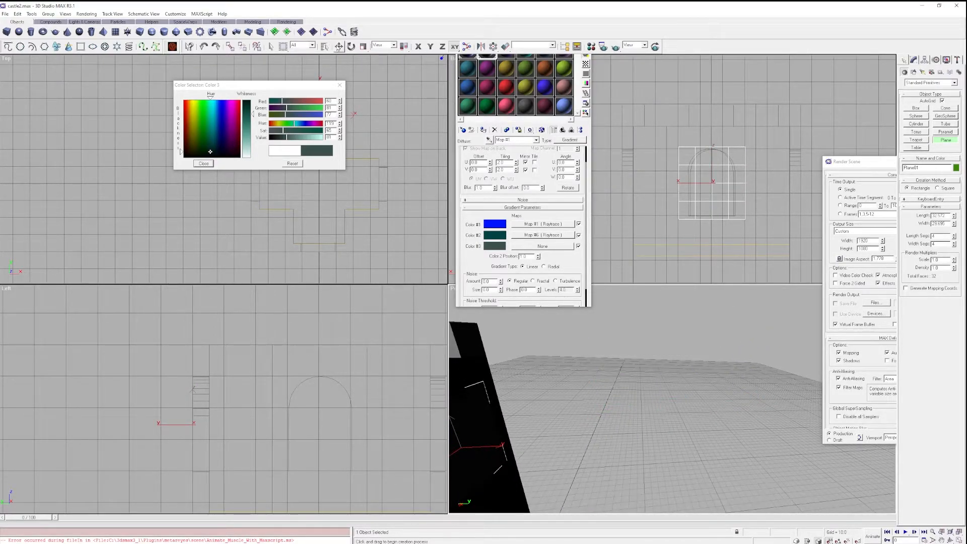
drag(494, 447, 485, 450)
scroll(611, 410, down, 8)
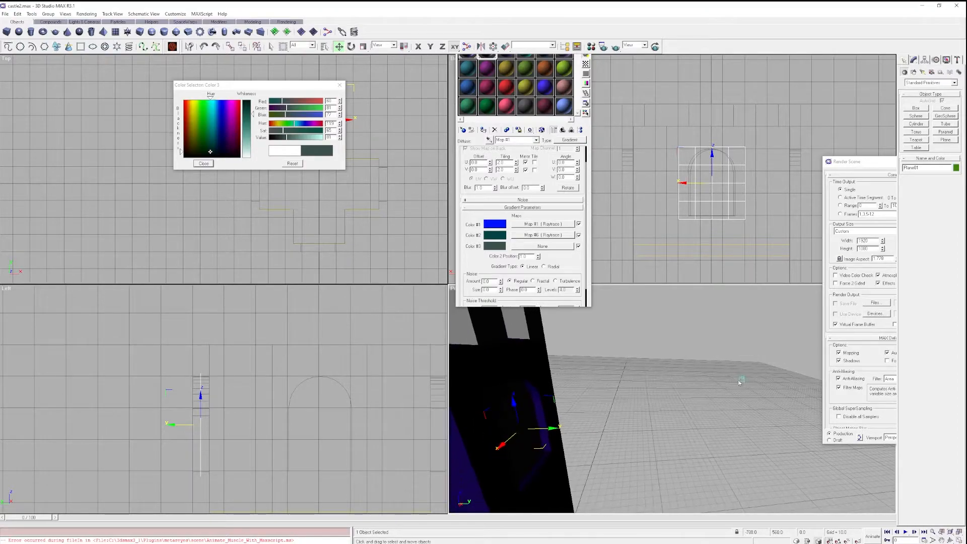
middle_drag(664, 411, 716, 427)
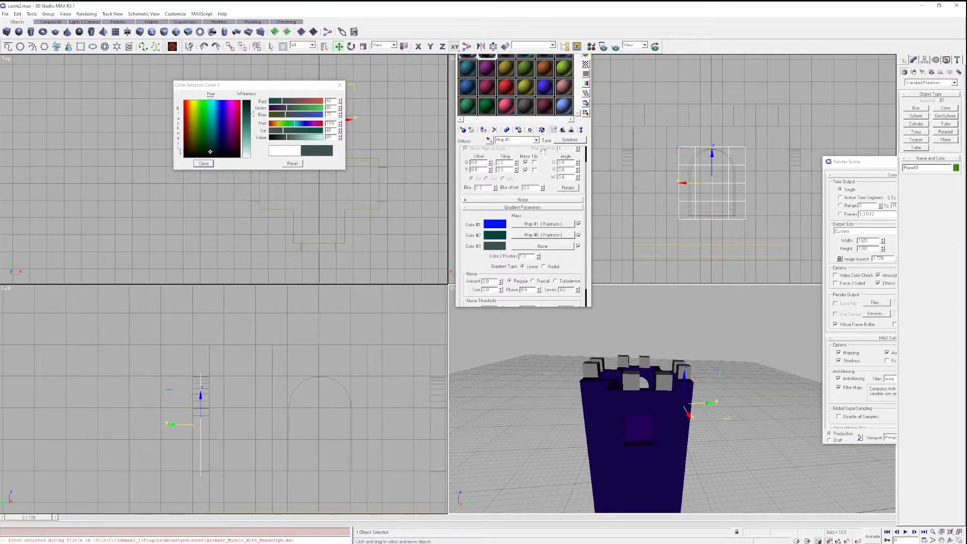
Assign the unused Standard material Material #3 to the window plane.
click(585, 122)
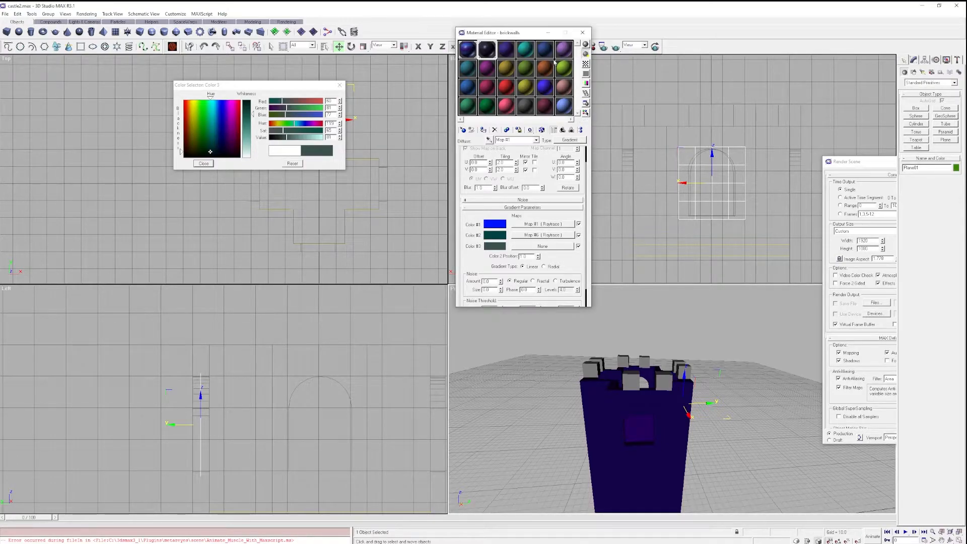
drag(528, 34, 483, 87)
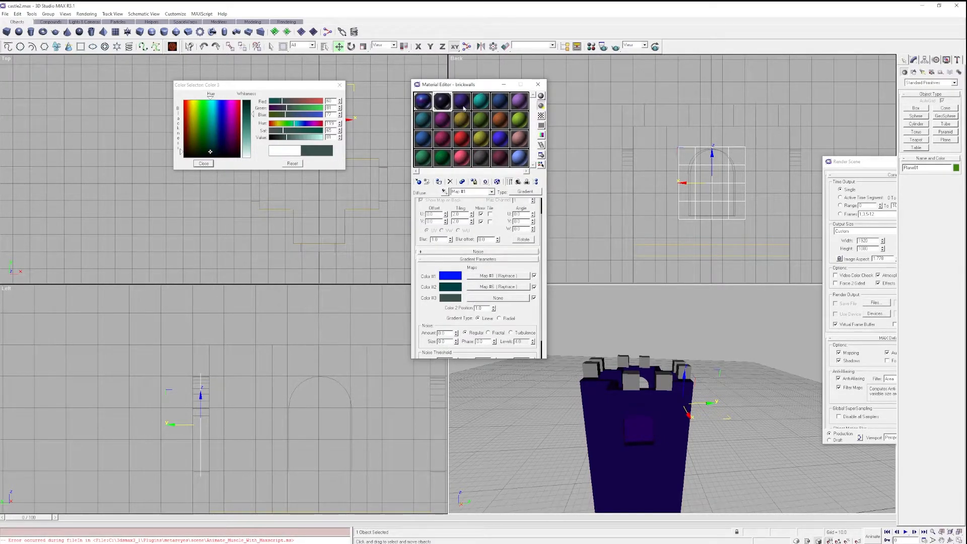
click(466, 103)
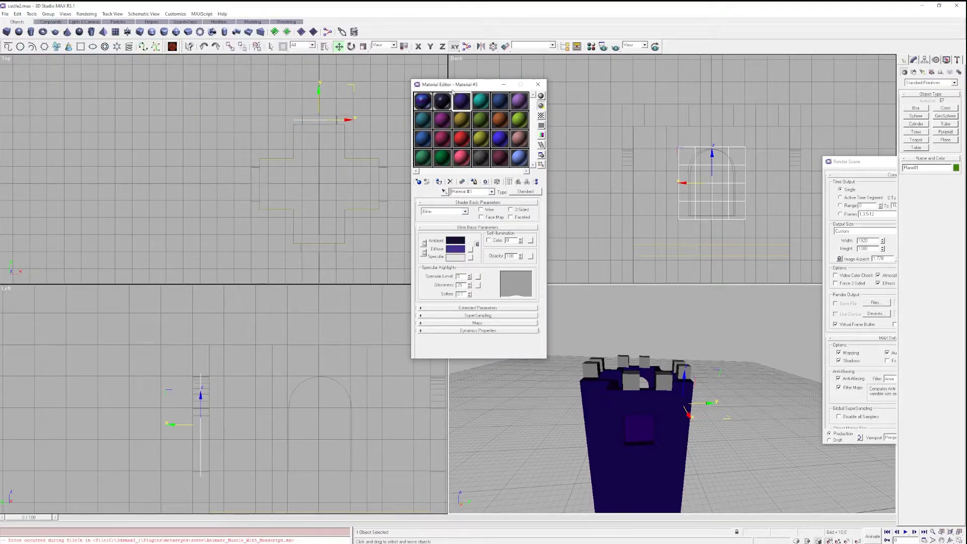
click(439, 184)
Test-render the perspective view of the tower with the window plane.
middle_drag(737, 361, 577, 377)
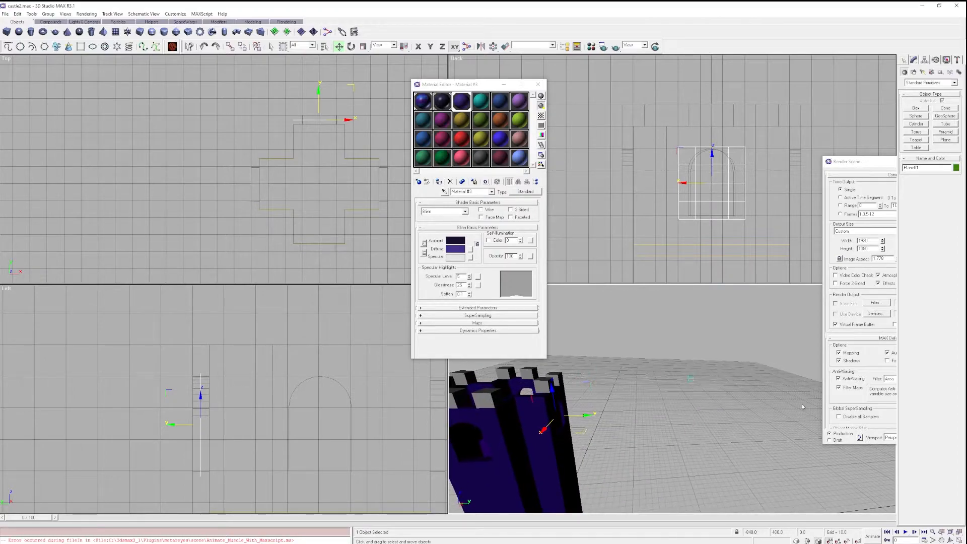
click(891, 419)
click(930, 437)
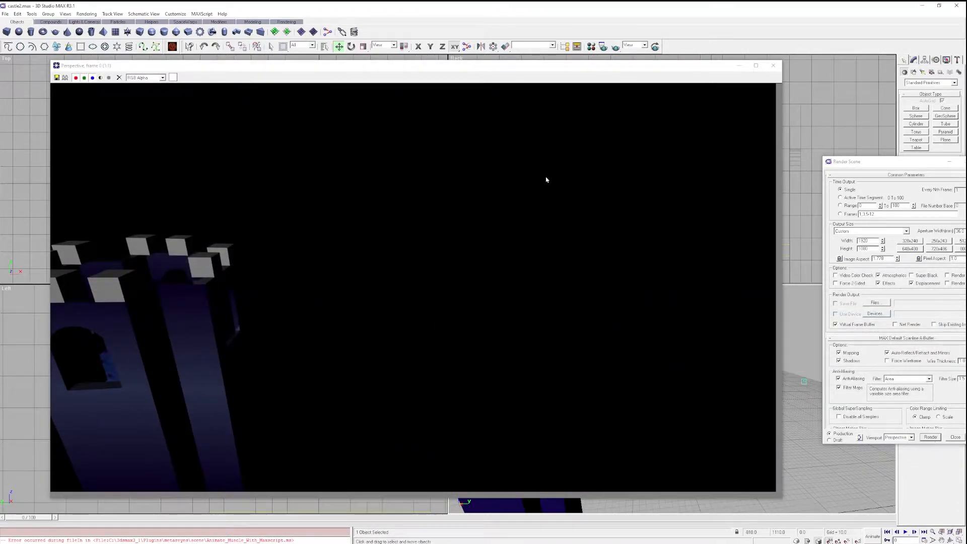
click(772, 66)
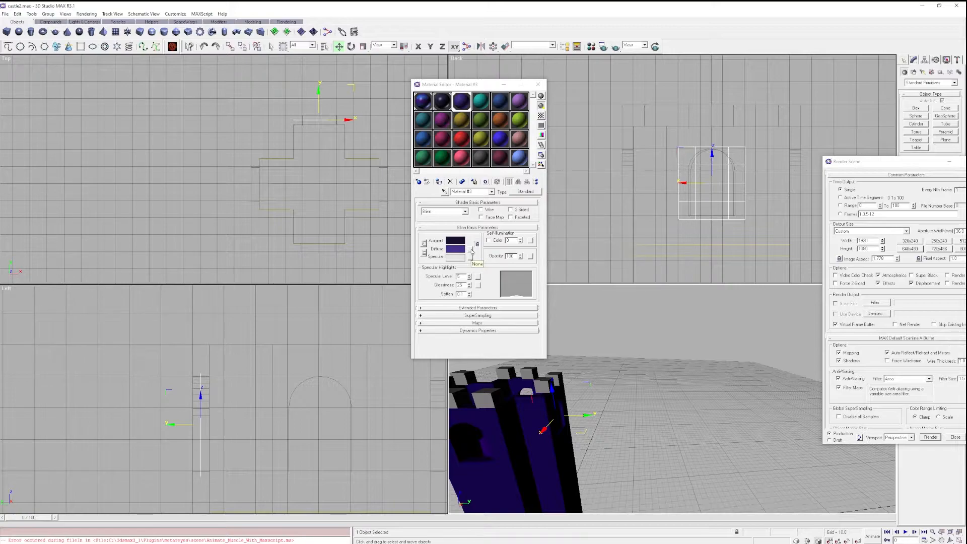
Choose a Bitmap as the diffuse map of the window plane's material.
click(528, 193)
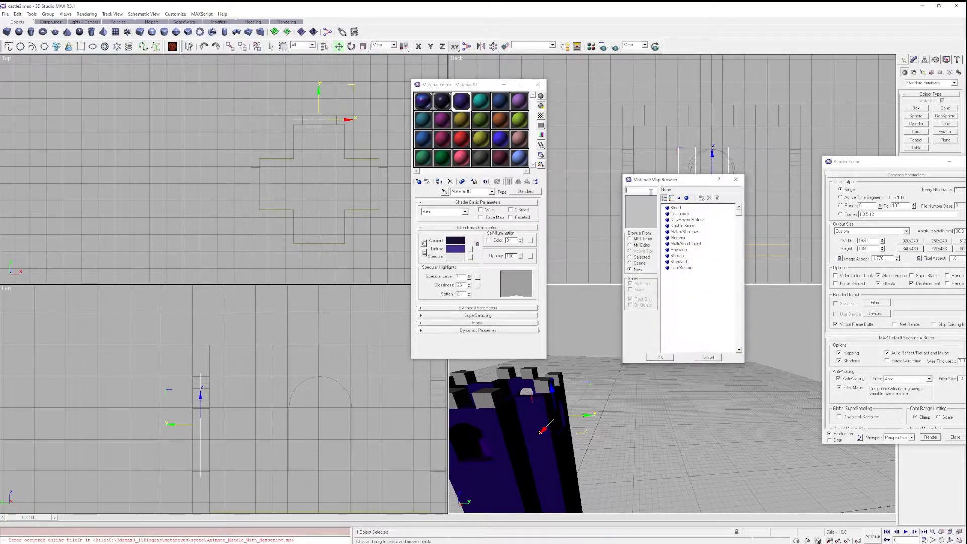
click(737, 181)
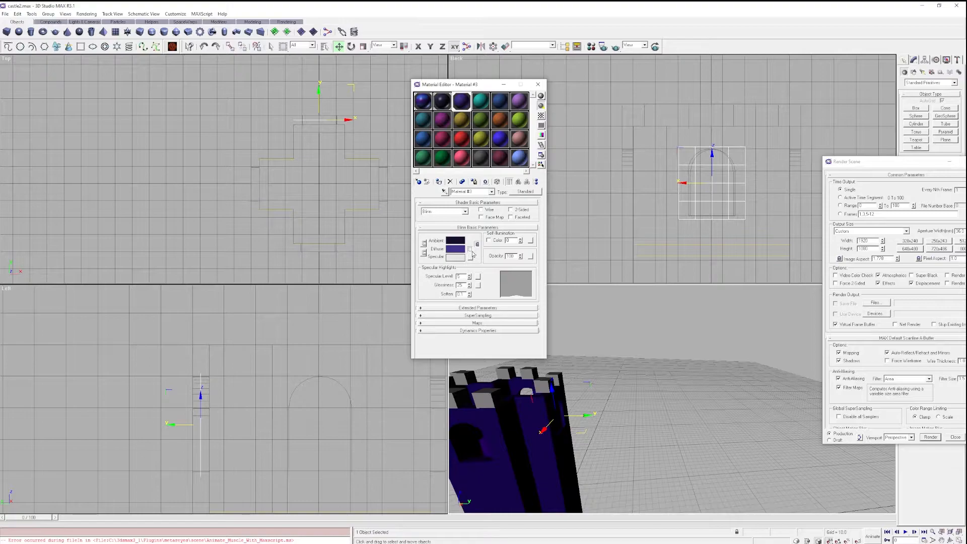
click(470, 250)
double_click(676, 207)
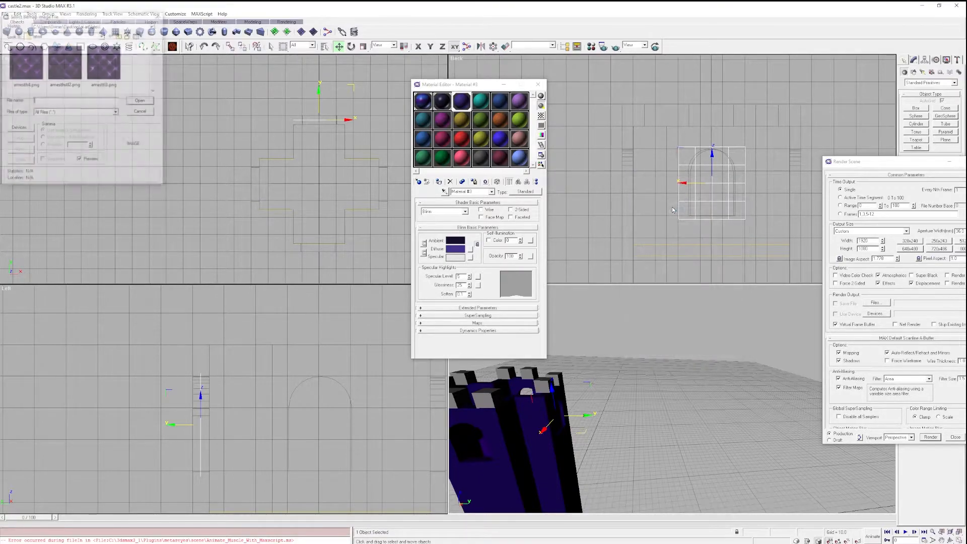
drag(72, 13, 737, 268)
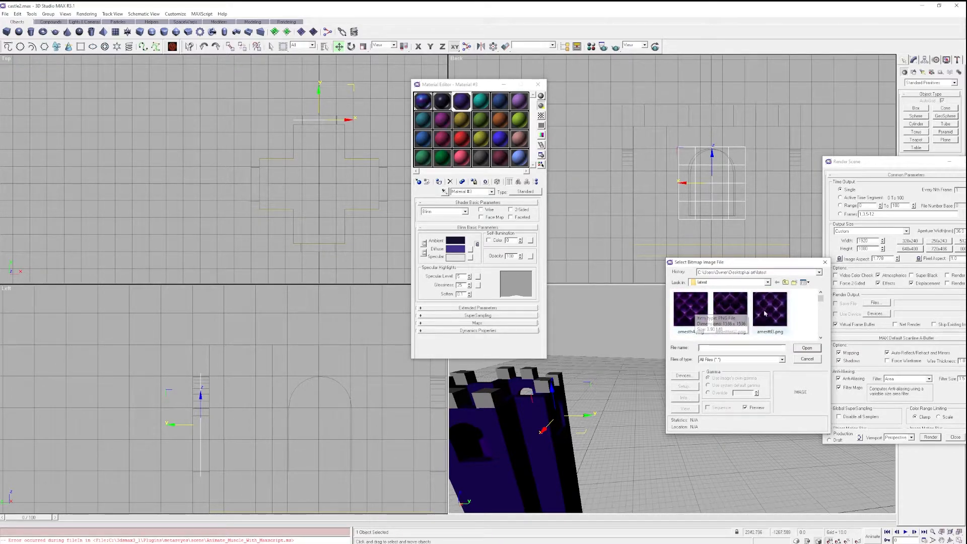
Browse the texture images and load the third vaporwave landscape PNG, with the mountain and lake, as the diffuse bitmap.
scroll(714, 323, down, 5)
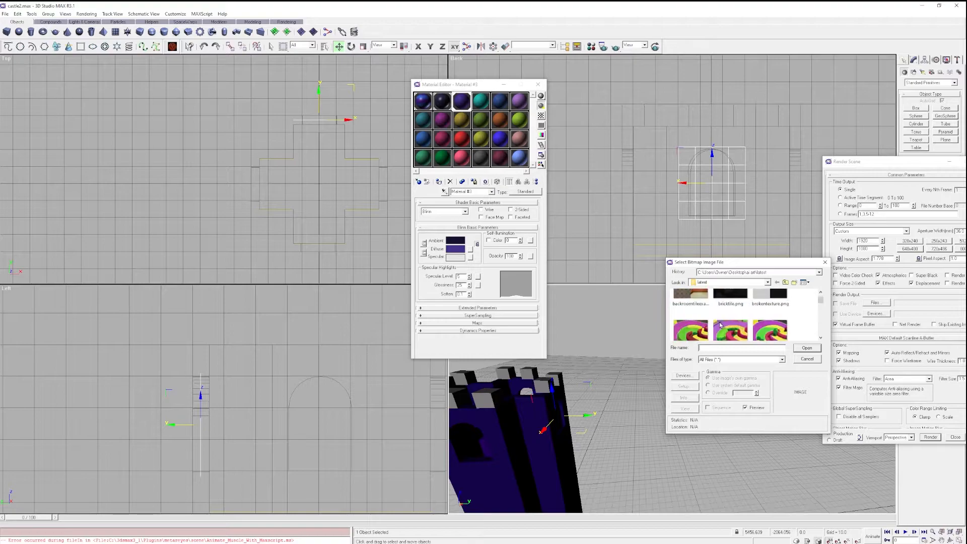
scroll(723, 320, down, 5)
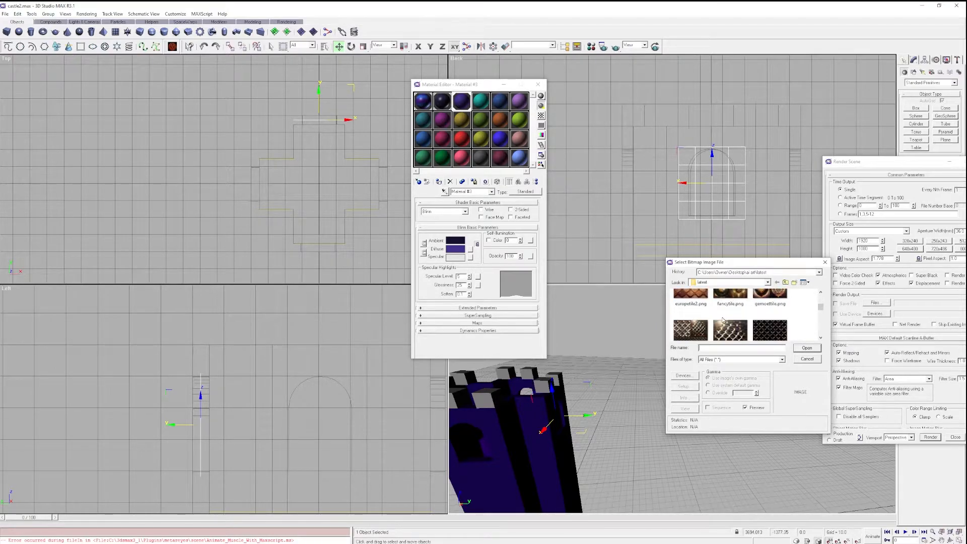
scroll(723, 319, down, 2)
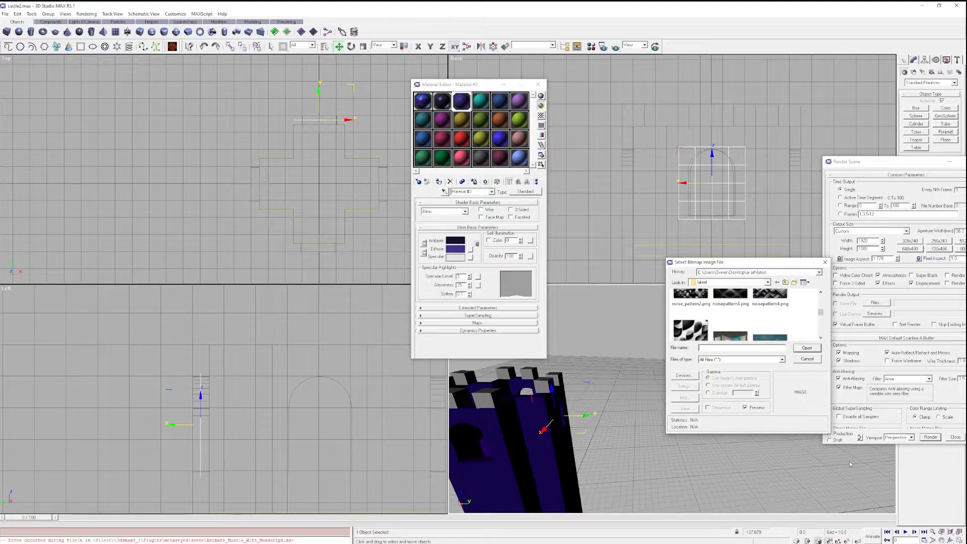
scroll(714, 316, down, 2)
mouse_move(725, 333)
scroll(724, 333, down, 2)
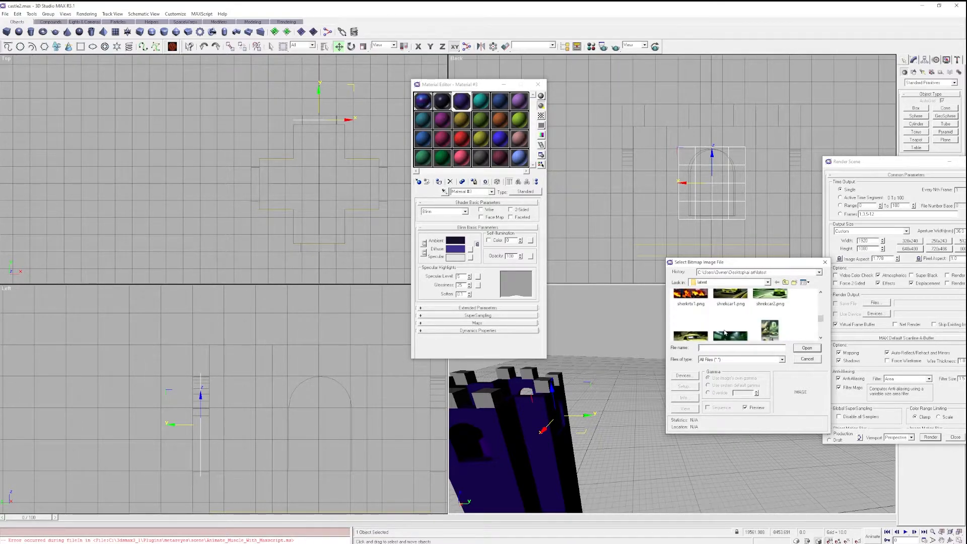
scroll(725, 333, up, 1)
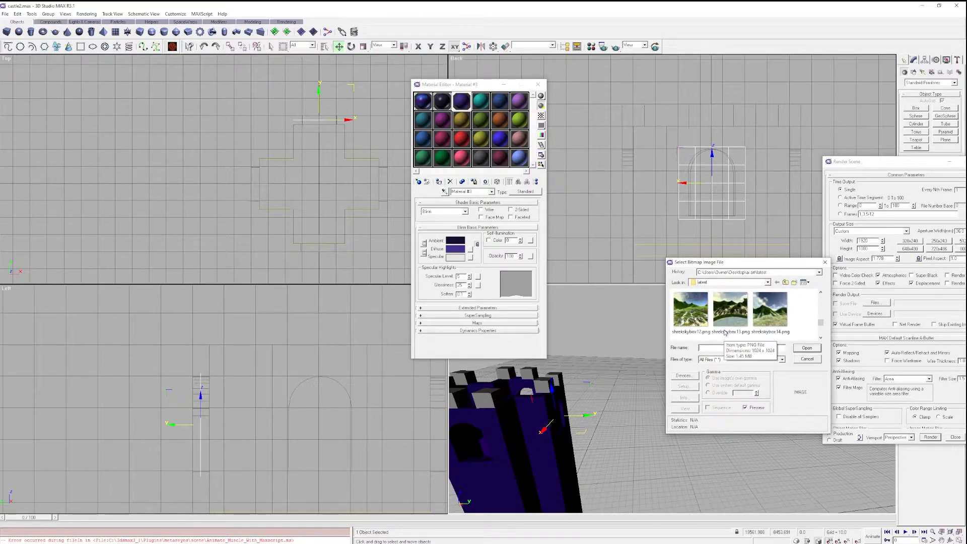
scroll(725, 333, down, 3)
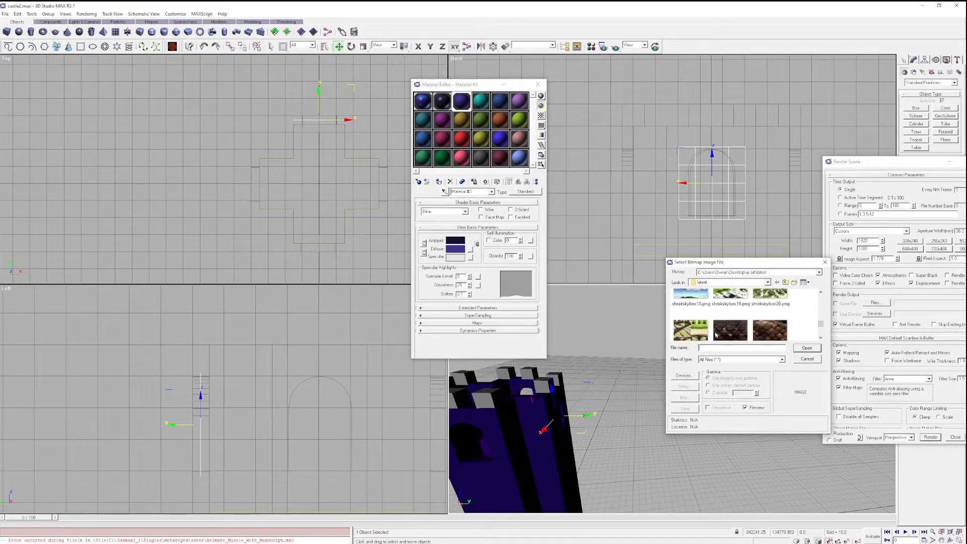
scroll(717, 335, down, 1)
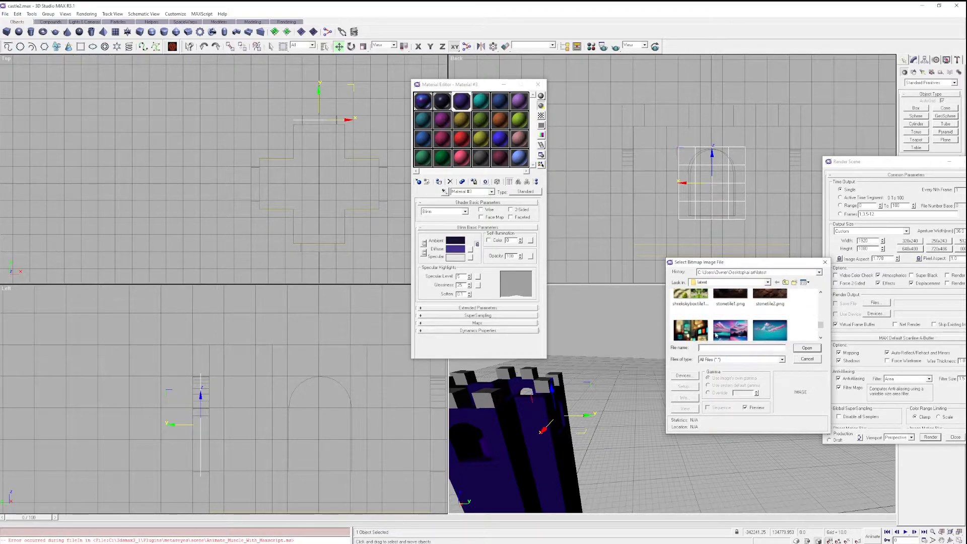
scroll(716, 335, down, 1)
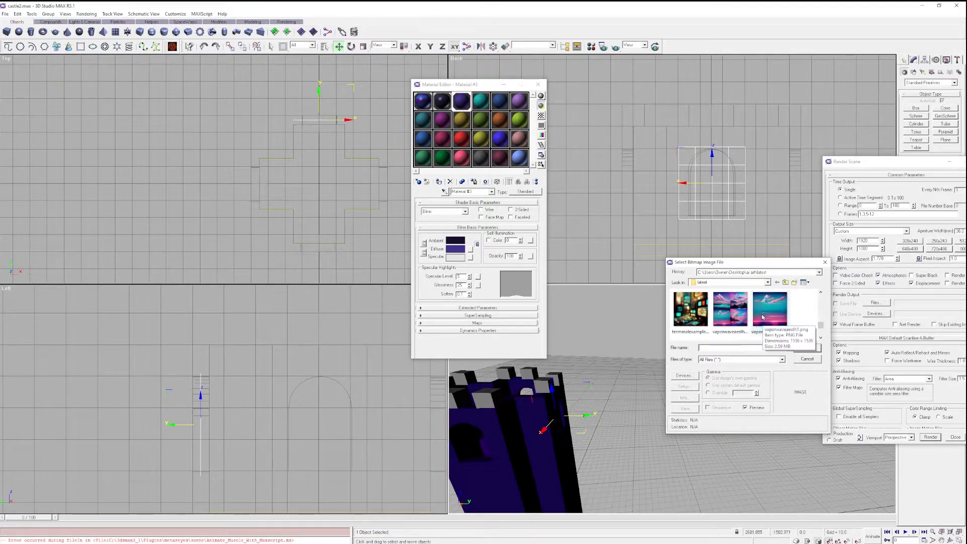
scroll(763, 317, down, 3)
scroll(762, 317, up, 3)
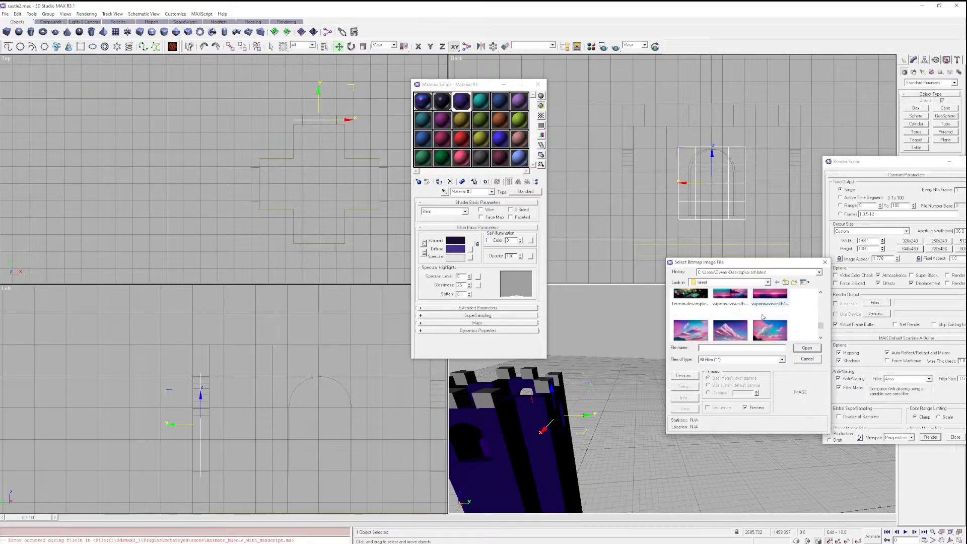
scroll(763, 317, down, 1)
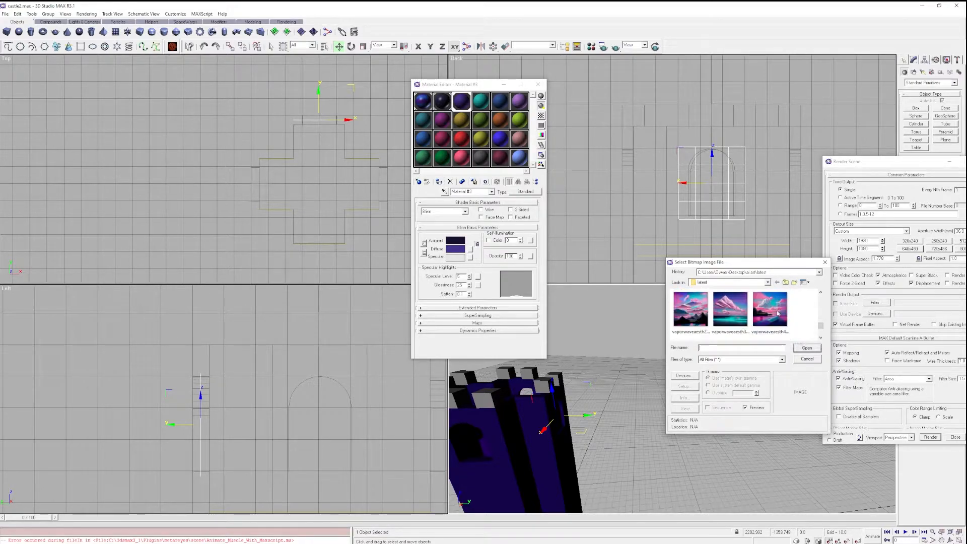
click(723, 312)
double_click(724, 312)
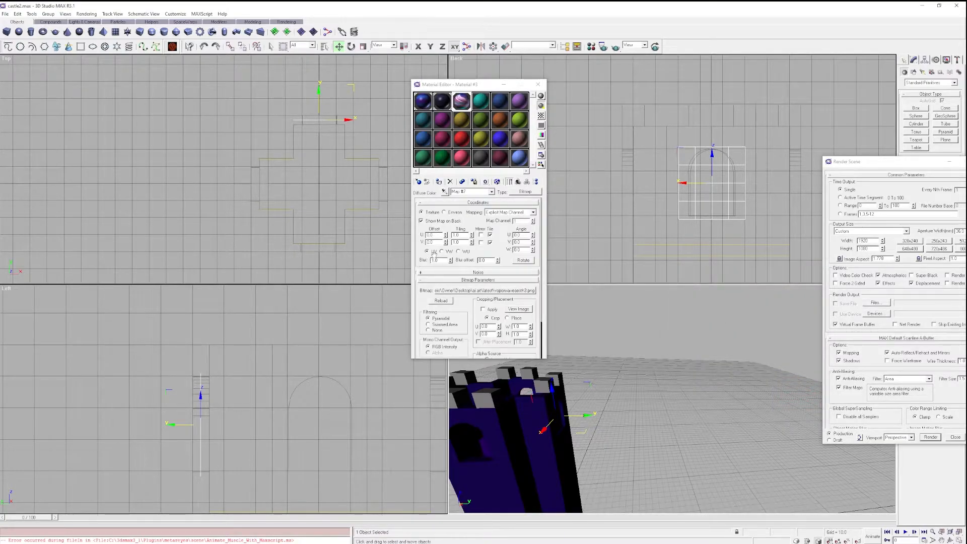
Render the perspective view again and examine the plane in the arched window up close.
click(929, 437)
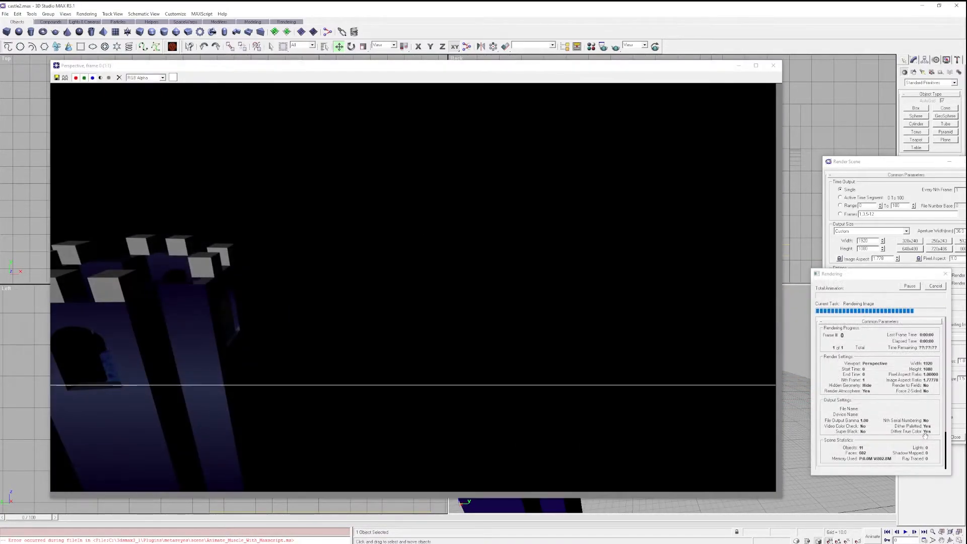
click(773, 65)
click(951, 540)
drag(711, 416, 550, 414)
drag(662, 418, 630, 403)
scroll(676, 392, up, 5)
middle_drag(678, 393, 681, 449)
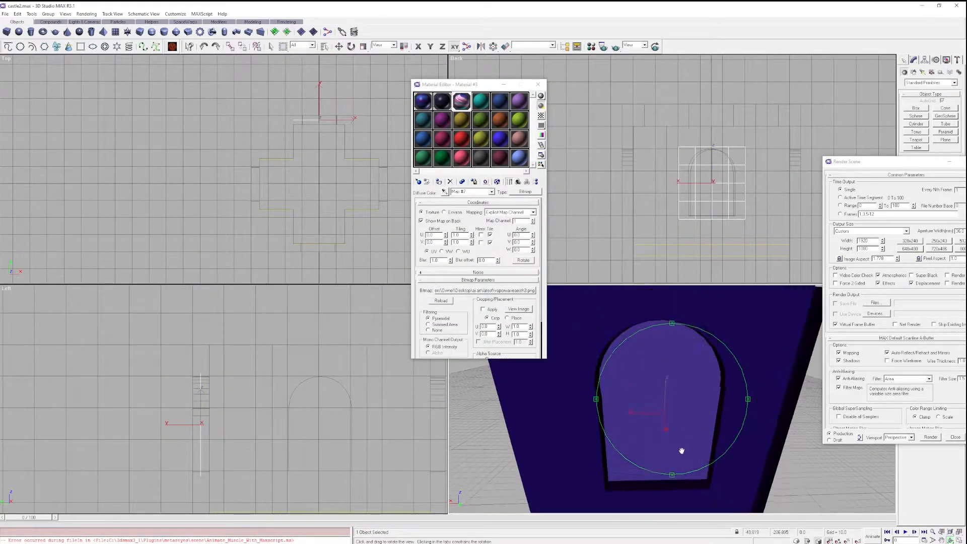
Render the close-up perspective view of the arched window, view the result, and close the Task Manager and the rendered frame.
click(929, 437)
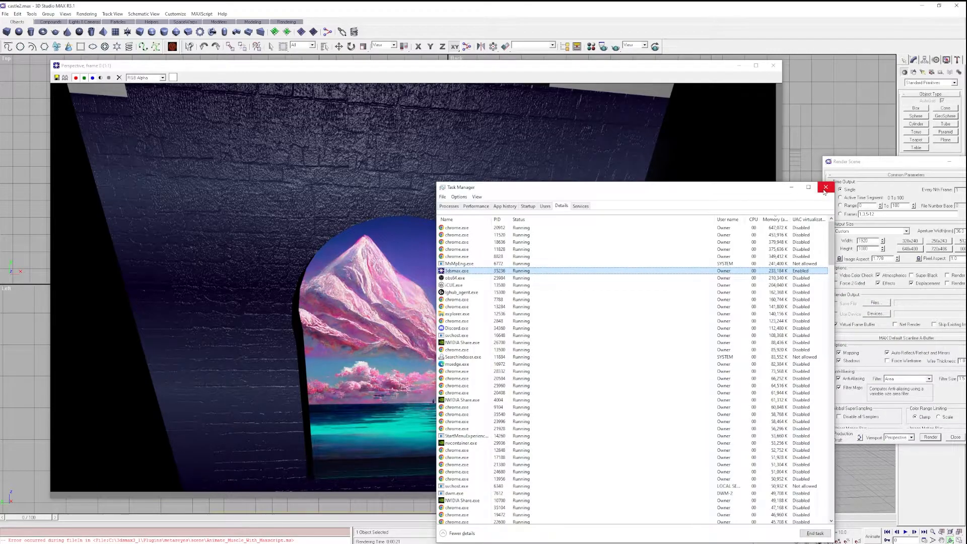
key(alt+F4)
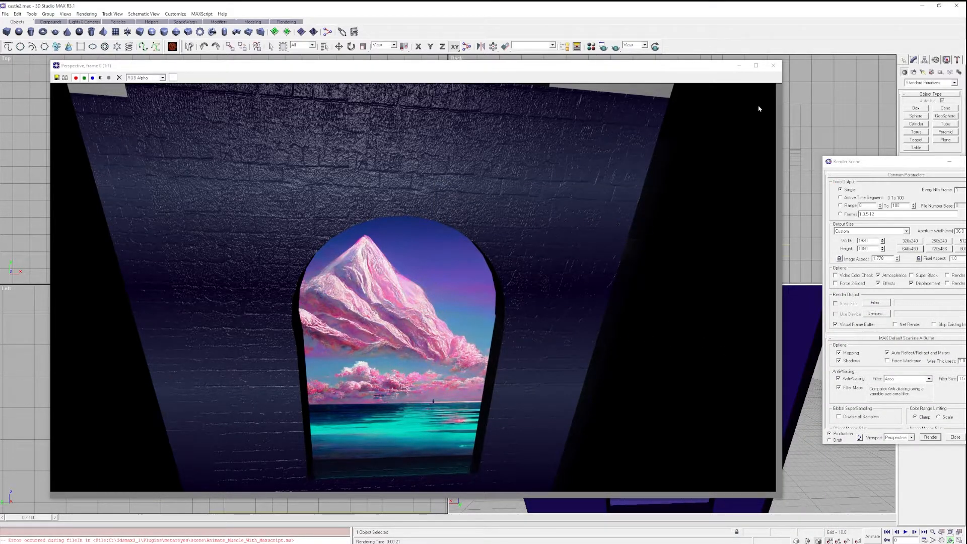
click(769, 65)
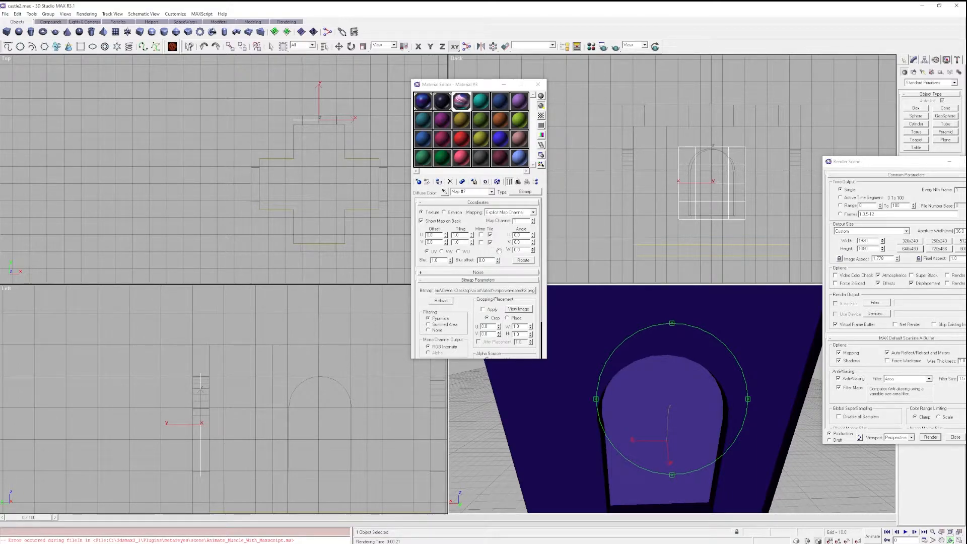
Return to the window plane material's basic parameters and lower its opacity to 50.
drag(499, 251, 495, 198)
click(489, 199)
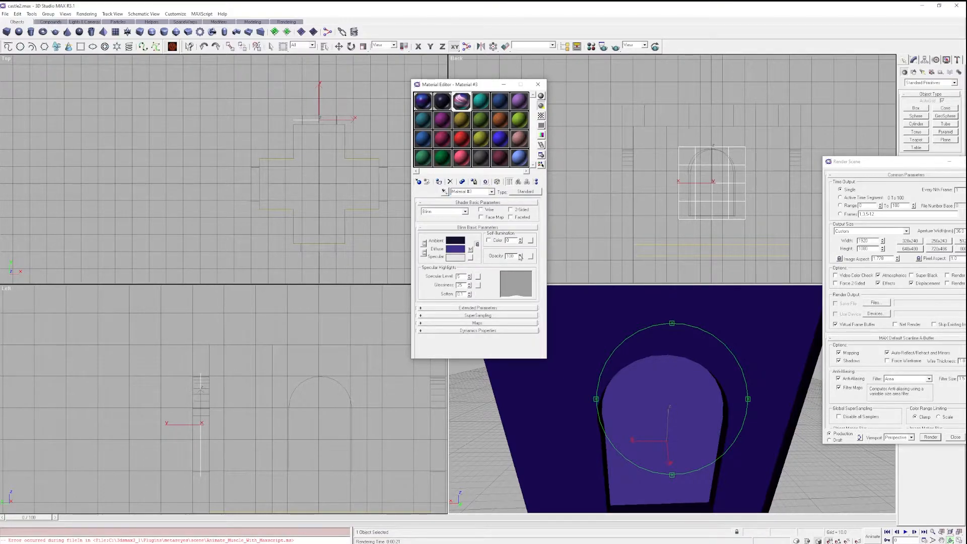
drag(515, 266, 513, 268)
drag(511, 272, 511, 275)
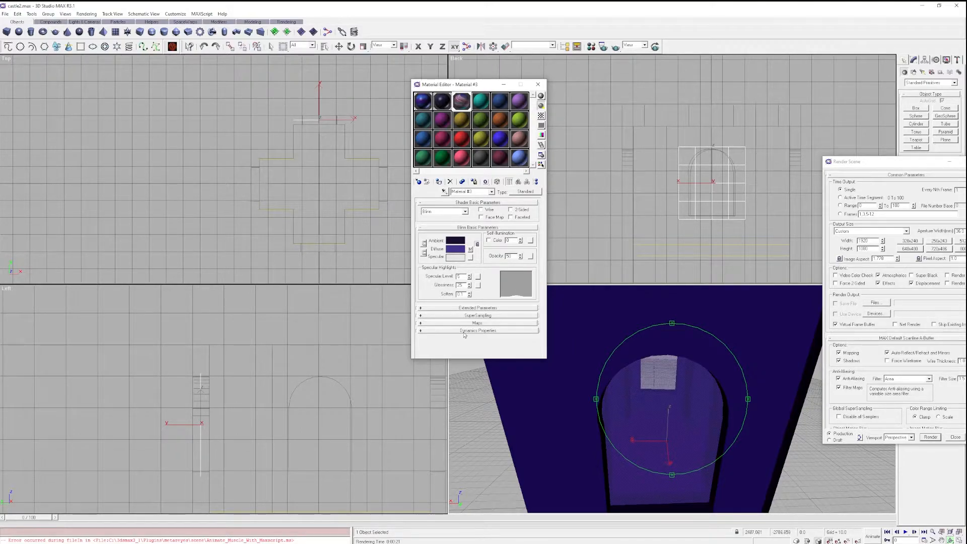
Choose a Bitmap as the bump map of the window plane's material and browse the texture images for it.
click(477, 324)
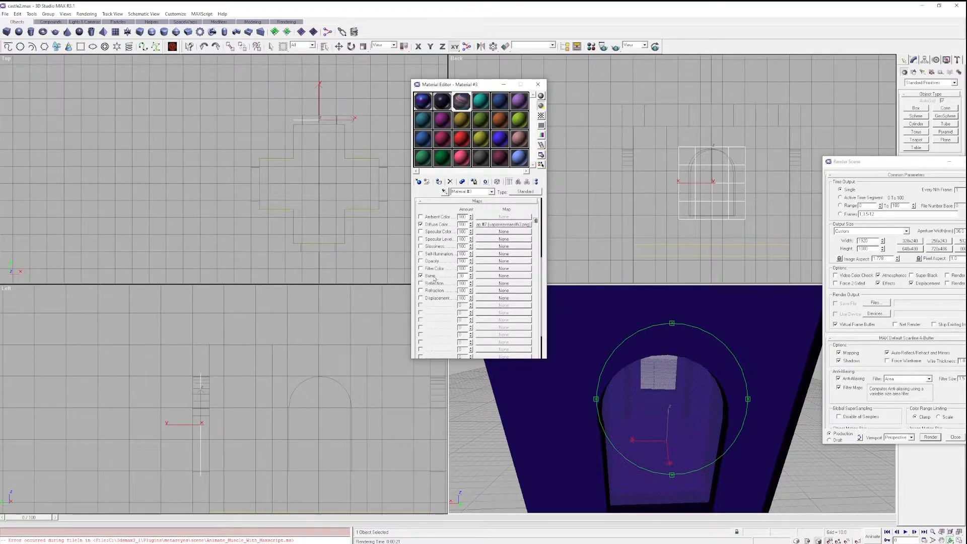
click(509, 277)
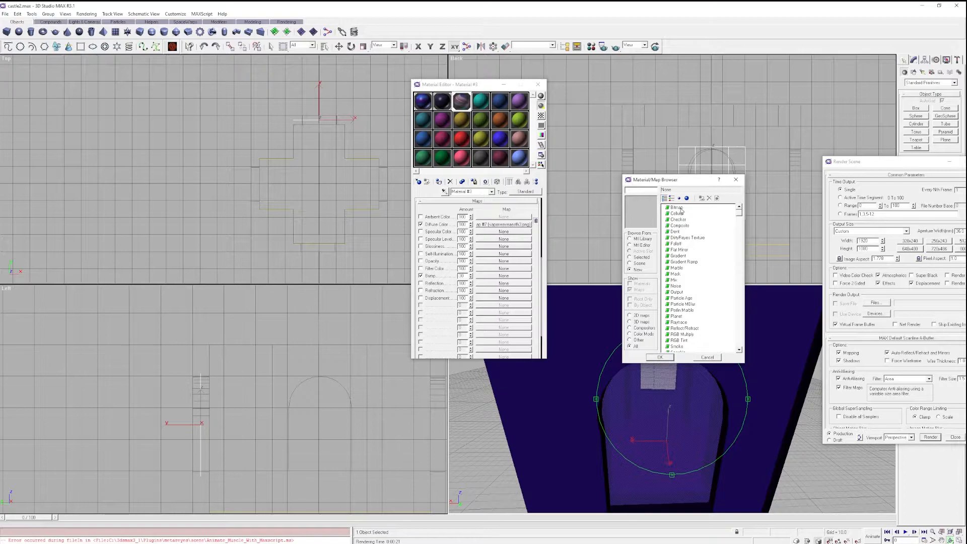
double_click(682, 210)
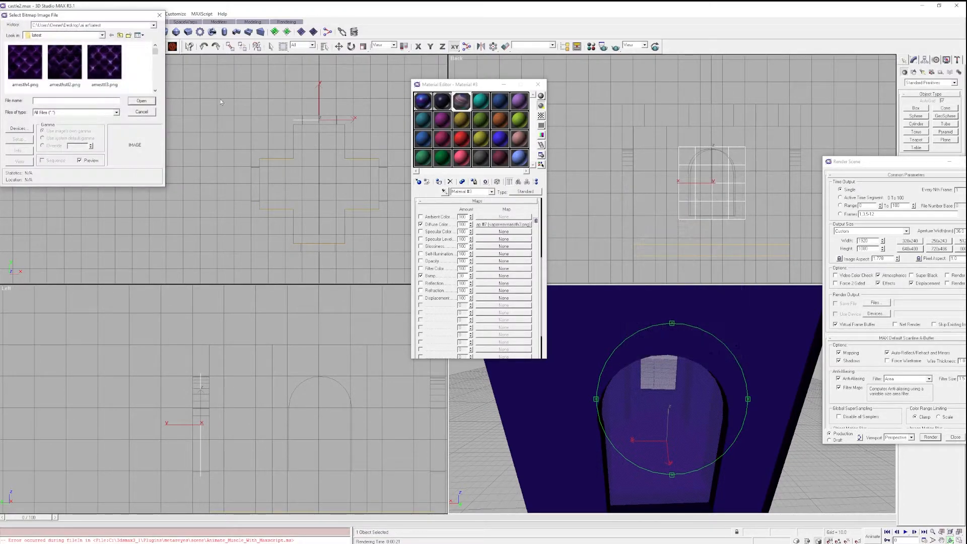
drag(76, 15, 735, 187)
scroll(732, 253, down, 1)
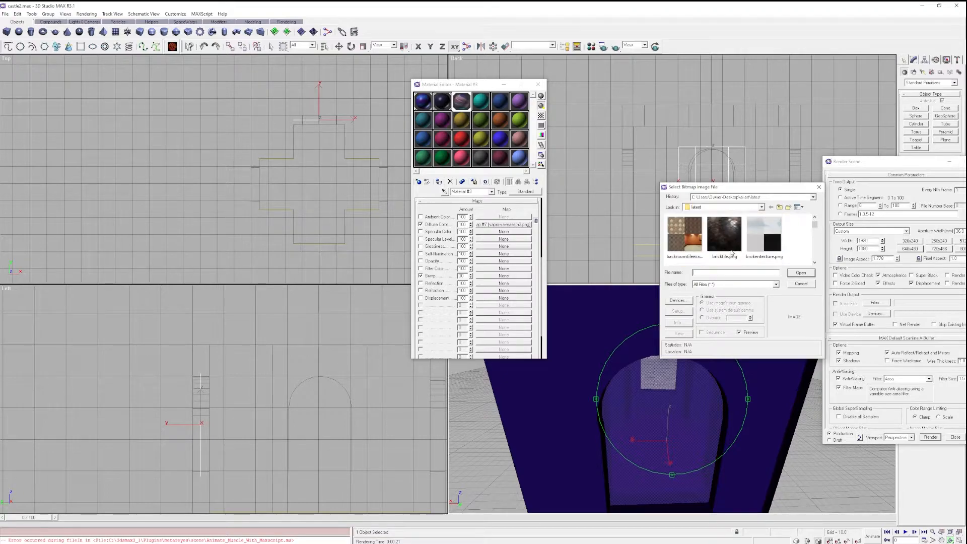
Load cooldiagtile2.png as the bump bitmap for Material #3 and test-render the perspective view.
scroll(732, 253, down, 4)
scroll(732, 253, down, 4)
scroll(732, 253, down, 1)
click(729, 241)
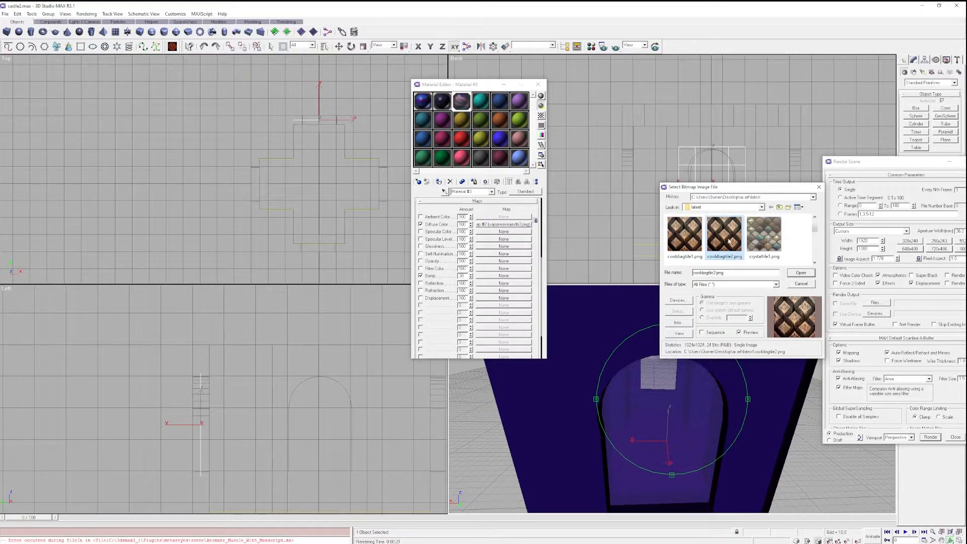
click(800, 273)
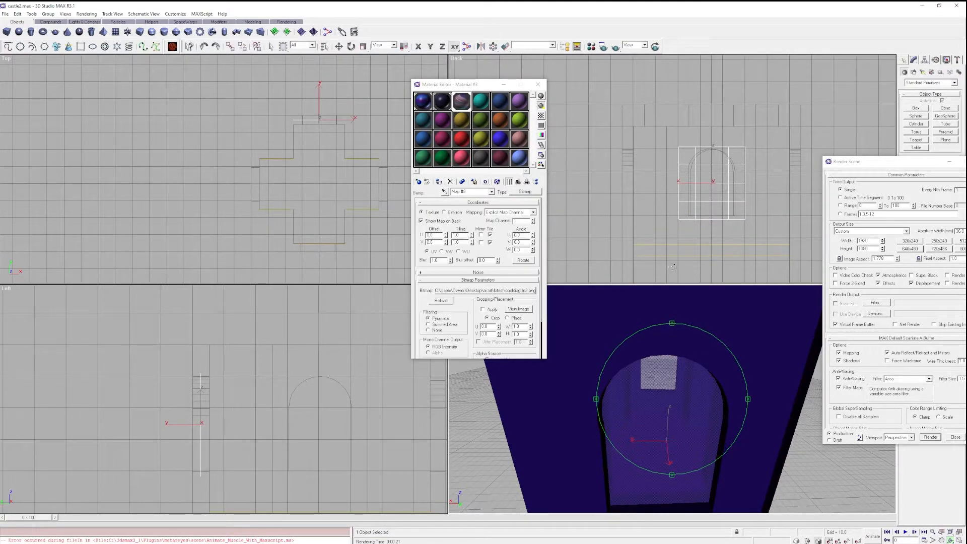
click(930, 438)
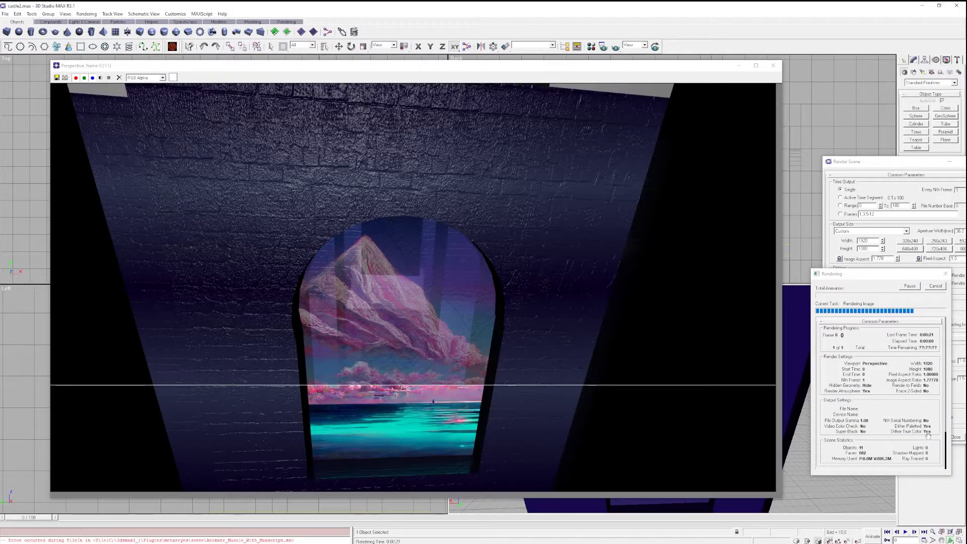
click(773, 65)
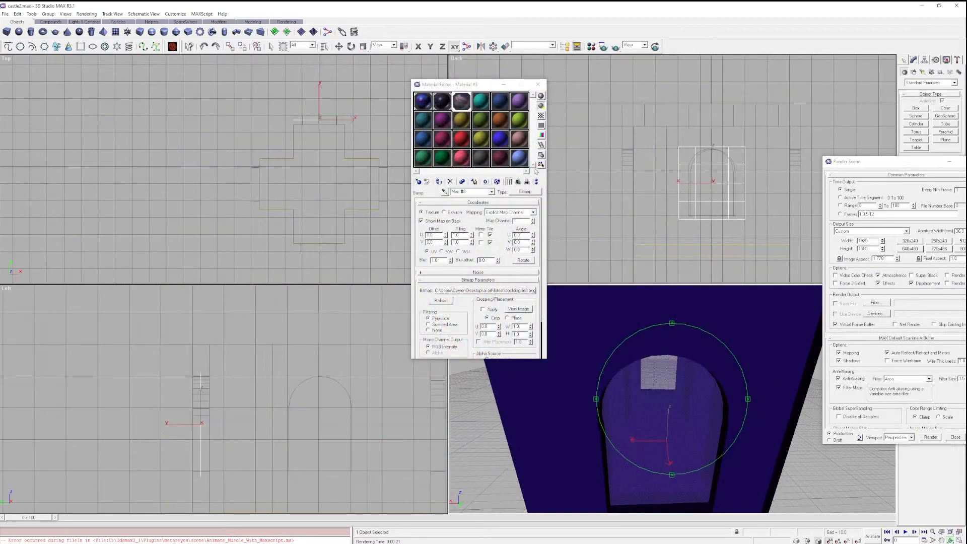
Set the bump map's U tiling to 4 and return to Material #3's map list.
double_click(465, 236)
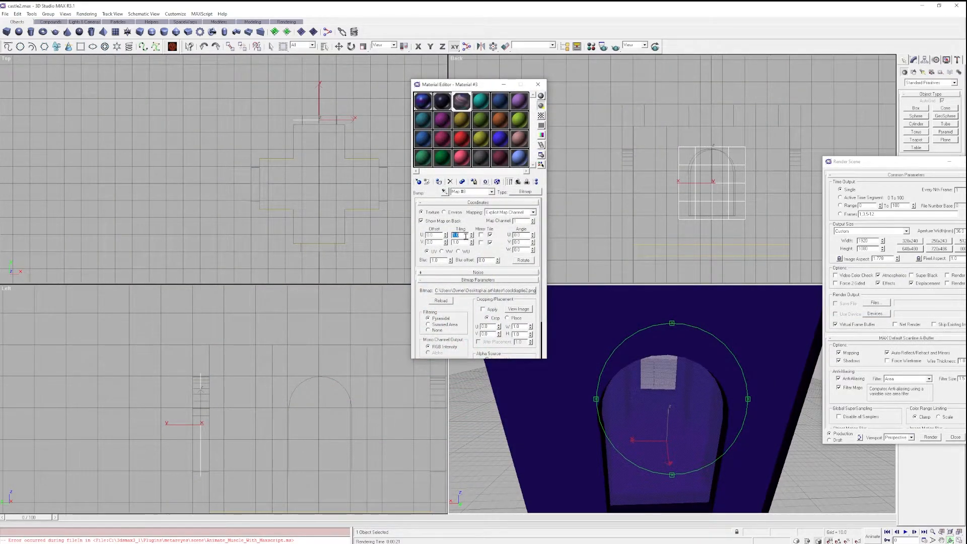
text(4)
drag(497, 254, 494, 207)
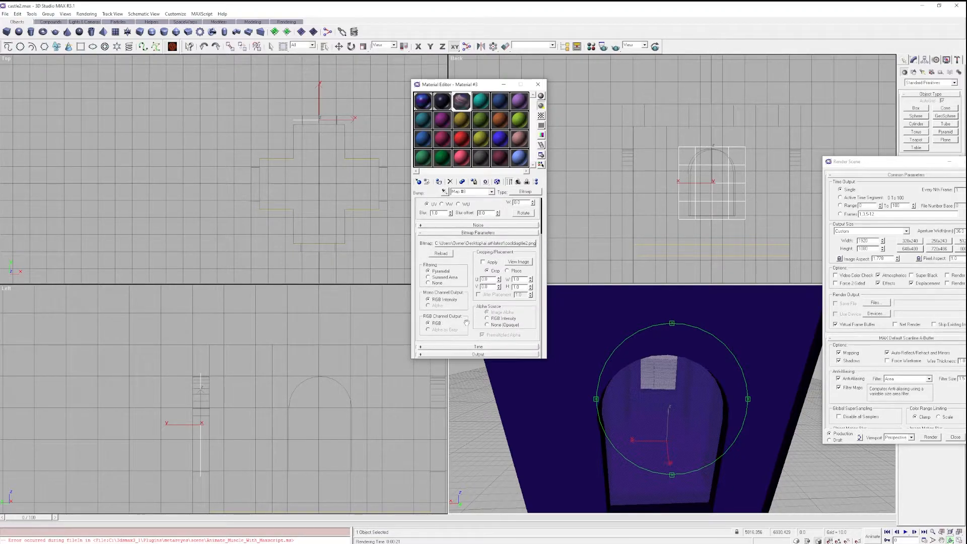
click(491, 192)
click(486, 200)
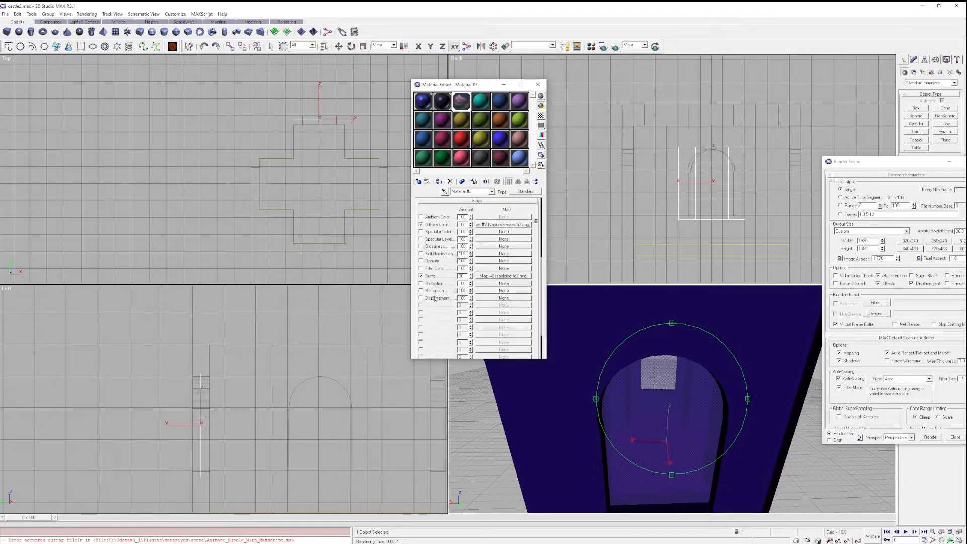
Raise Material #3's bump amount and run a brief test render of the perspective view.
drag(488, 240, 487, 237)
click(488, 239)
click(736, 181)
click(931, 437)
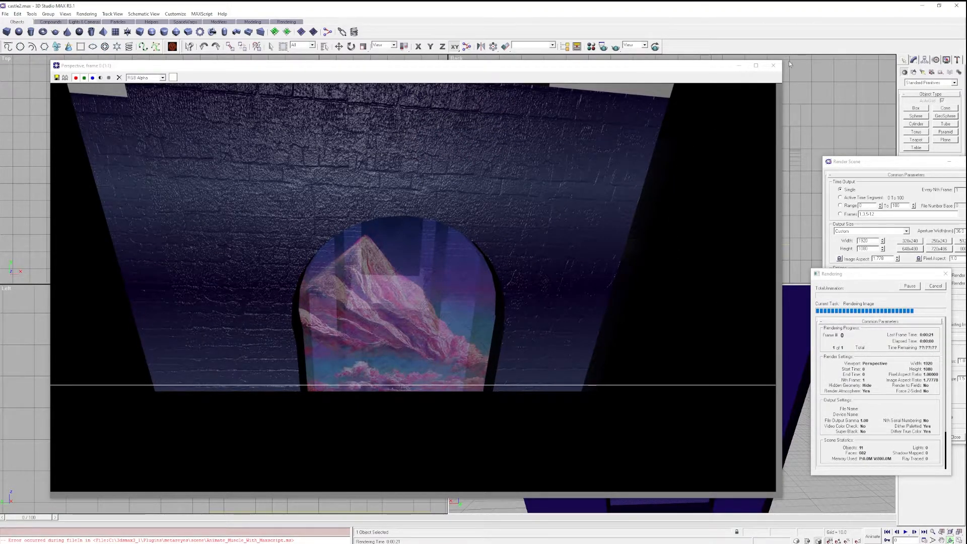
click(773, 65)
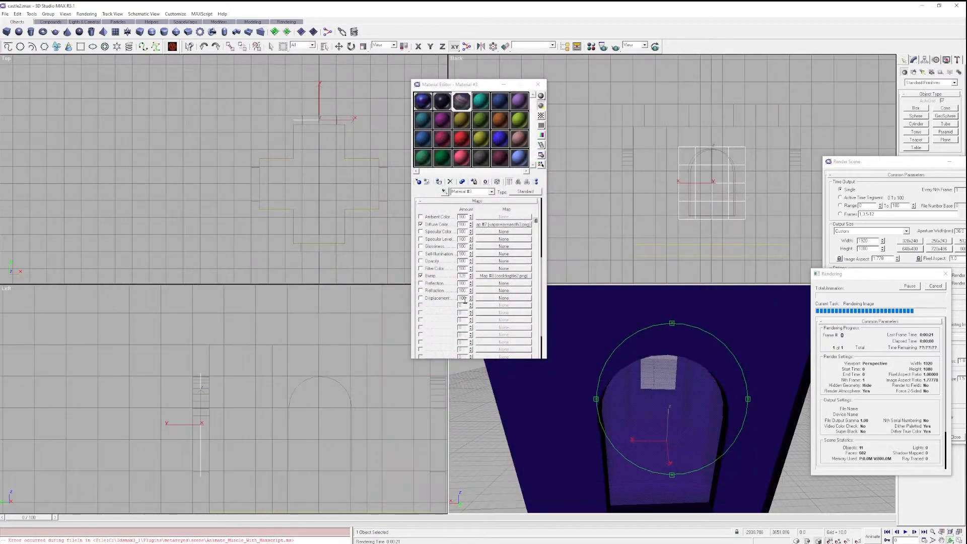
Set Material #3's bump amount to 372 and render the perspective view.
click(471, 275)
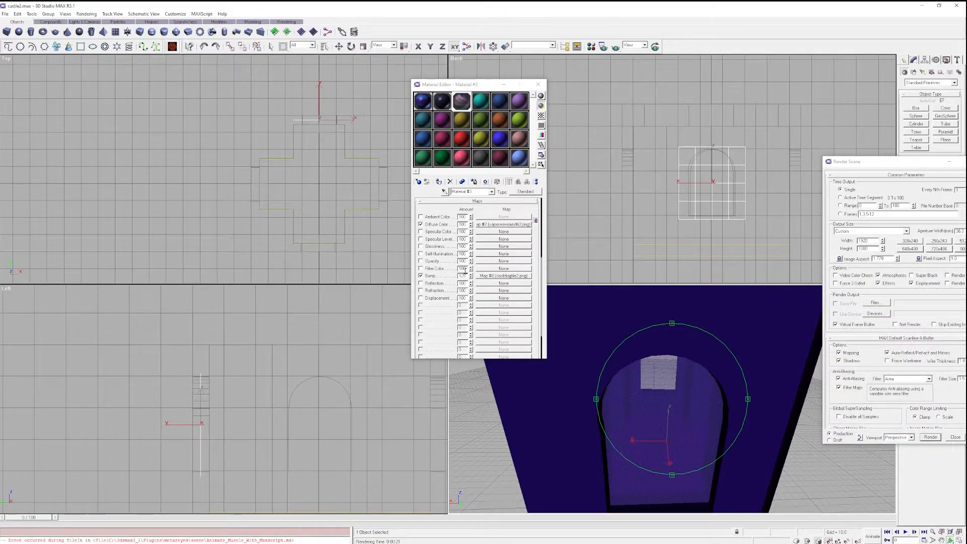
drag(471, 276, 479, 238)
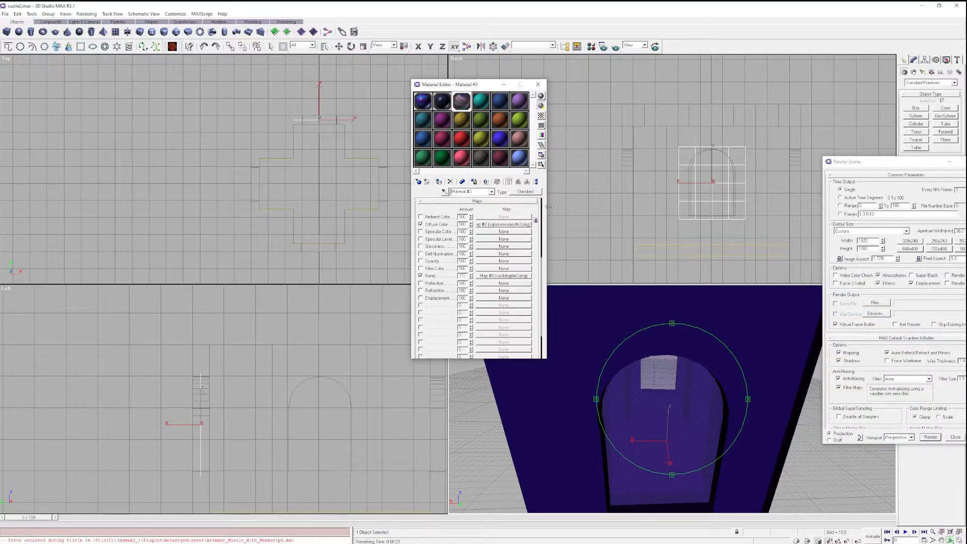
click(931, 437)
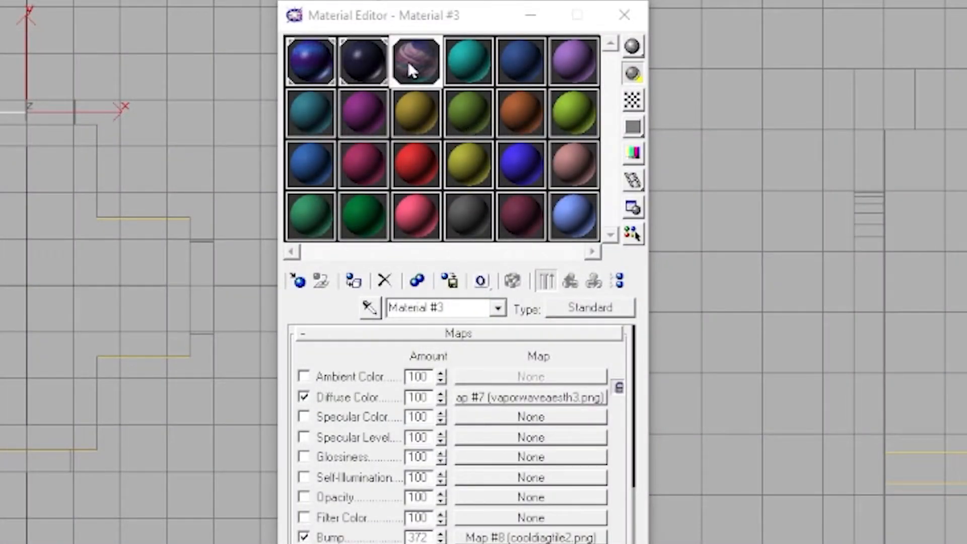
Copy Material #3 into the adjacent sample slot and rename the original "stained glass1".
drag(416, 60, 470, 72)
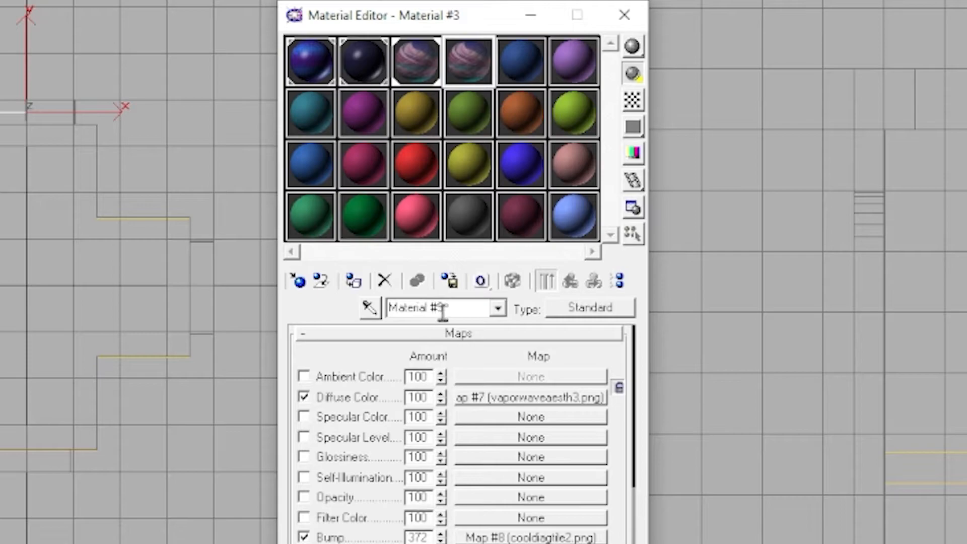
click(469, 312)
click(417, 62)
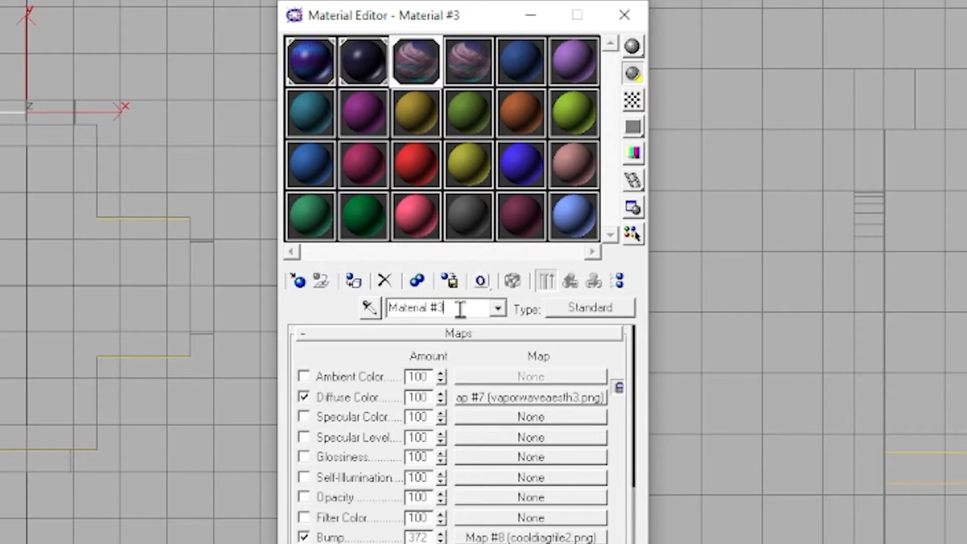
drag(459, 309, 226, 296)
text(stained glass1)
Rename the copied material "stained glass 2" and replace its diffuse bitmap with vaporwaveaesth4.png.
click(481, 55)
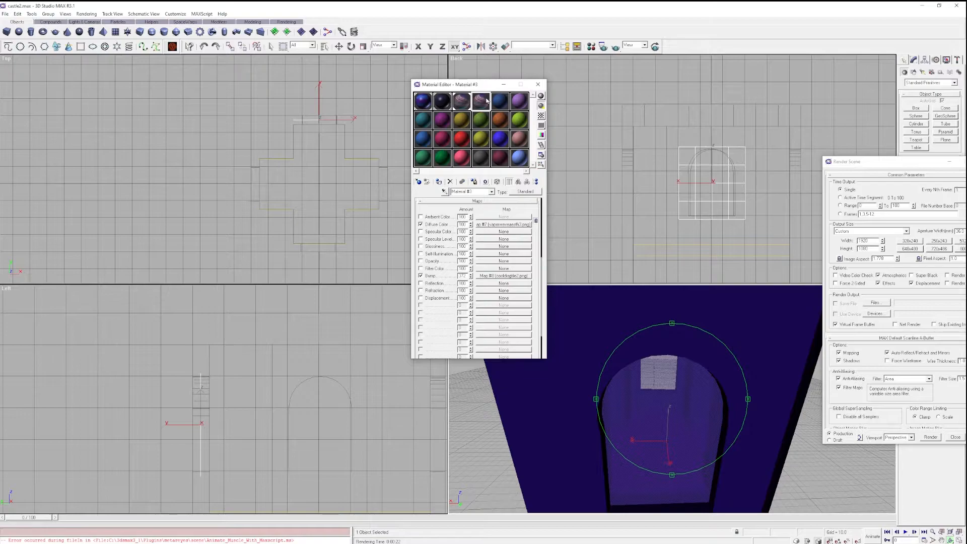
drag(478, 194, 366, 183)
click(505, 225)
click(504, 291)
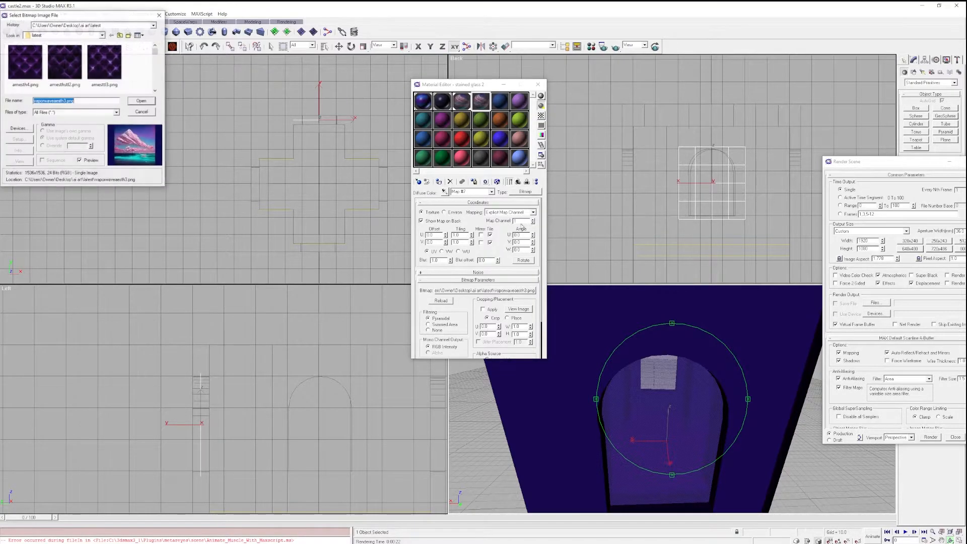
drag(192, 48, 752, 217)
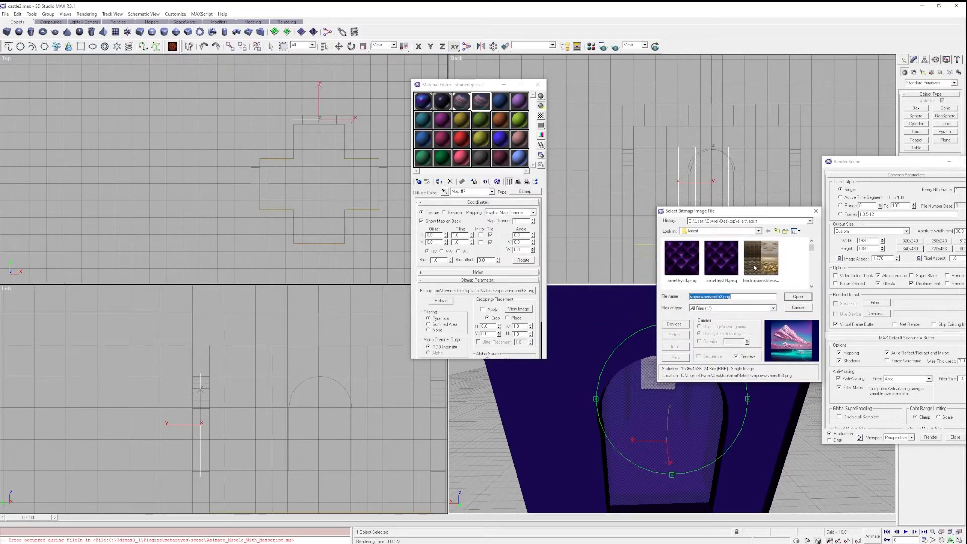
scroll(755, 268, down, 3)
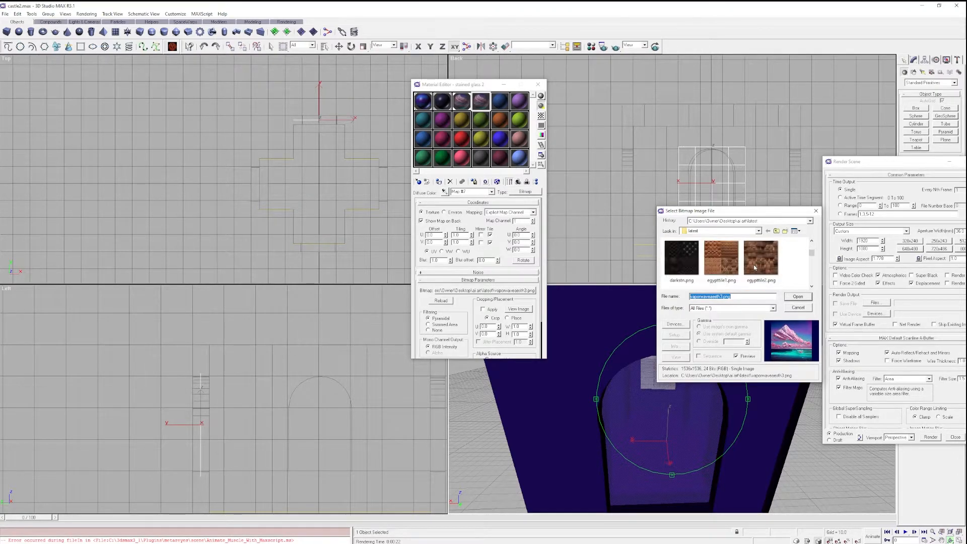
scroll(755, 268, down, 8)
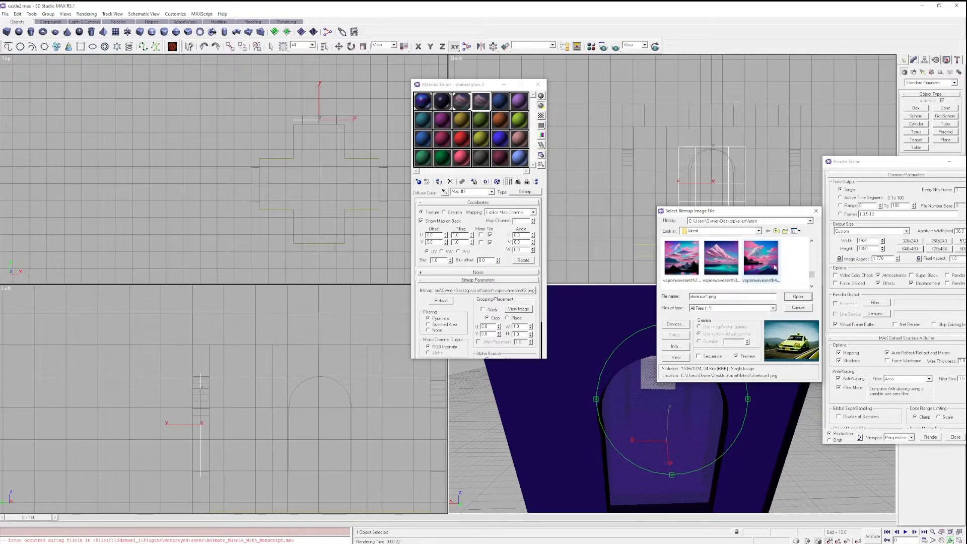
double_click(775, 267)
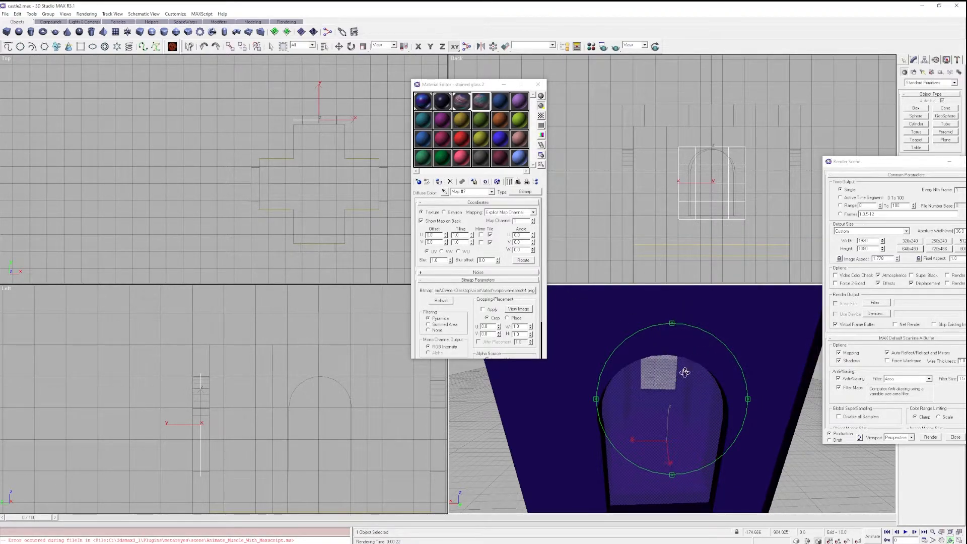
Clone the window plane along Y to the opposite arm of the cross-shaped tower.
alt+middle_drag(691, 389, 602, 290)
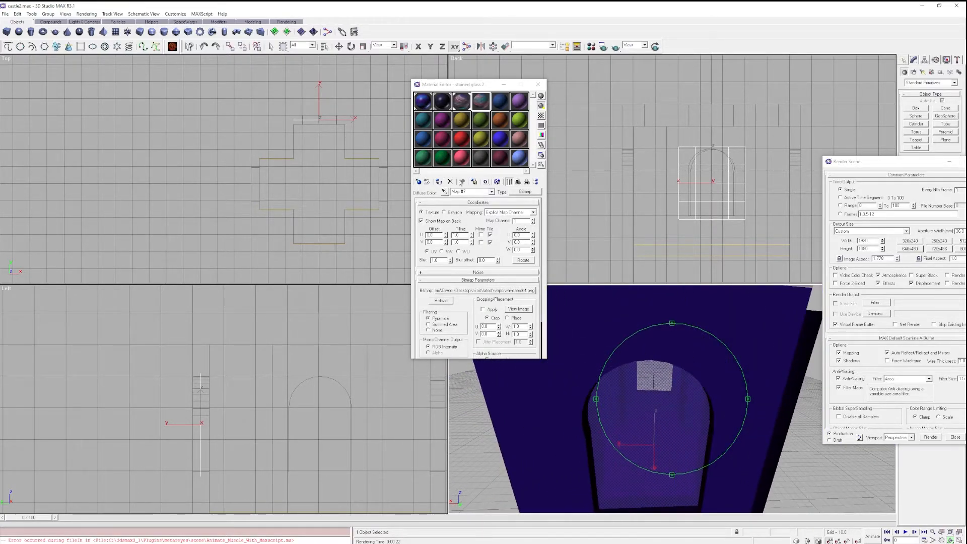
click(338, 46)
click(802, 470)
click(682, 452)
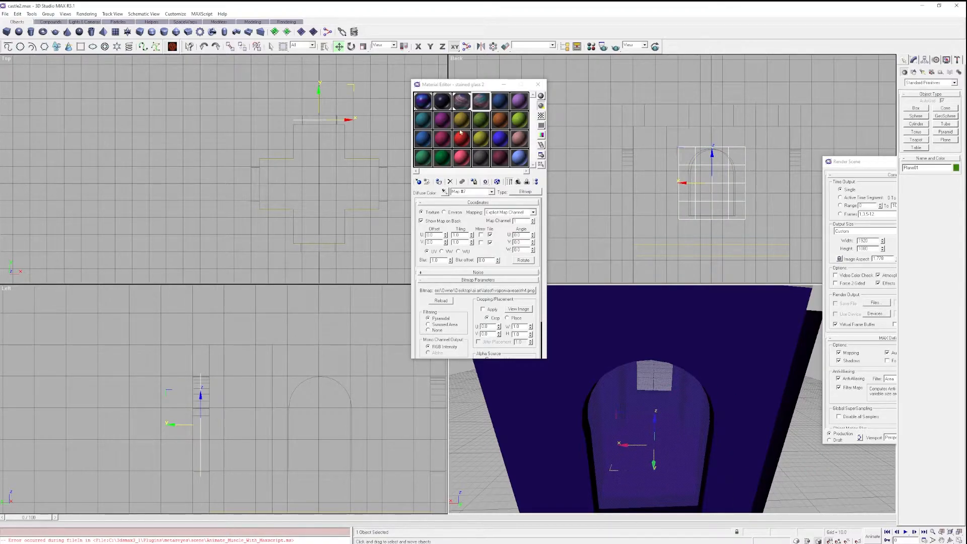
middle_drag(308, 191, 298, 183)
shift+drag(309, 85, 306, 202)
click(463, 306)
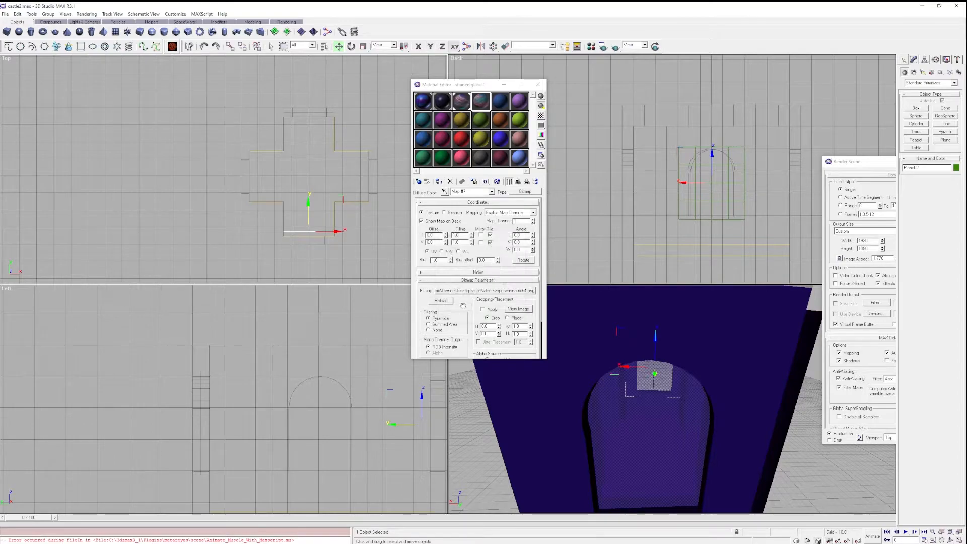
Move the cloned plane outward along Y so it sits behind the arched wall opening.
alt+middle_drag(627, 383, 676, 391)
scroll(663, 385, up, 3)
scroll(659, 368, down, 1)
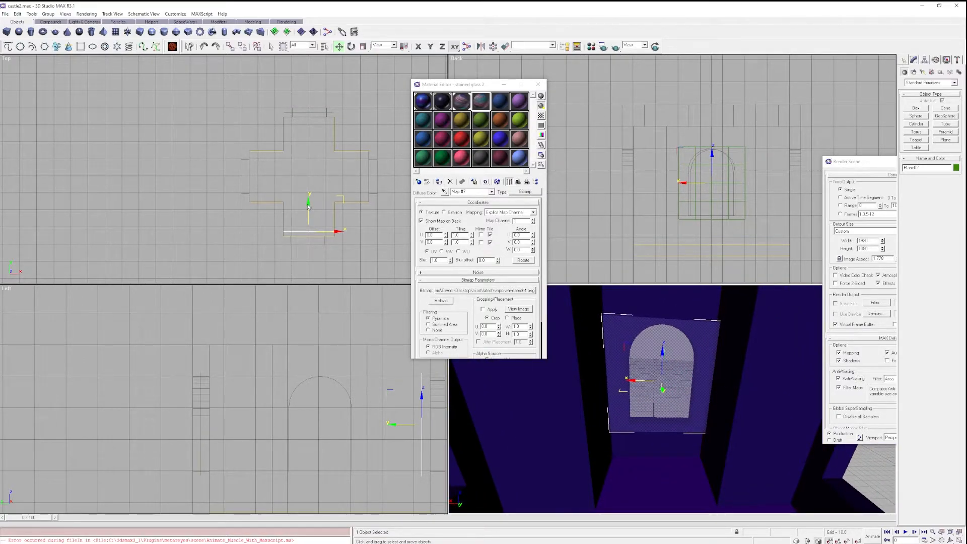
drag(308, 205, 302, 215)
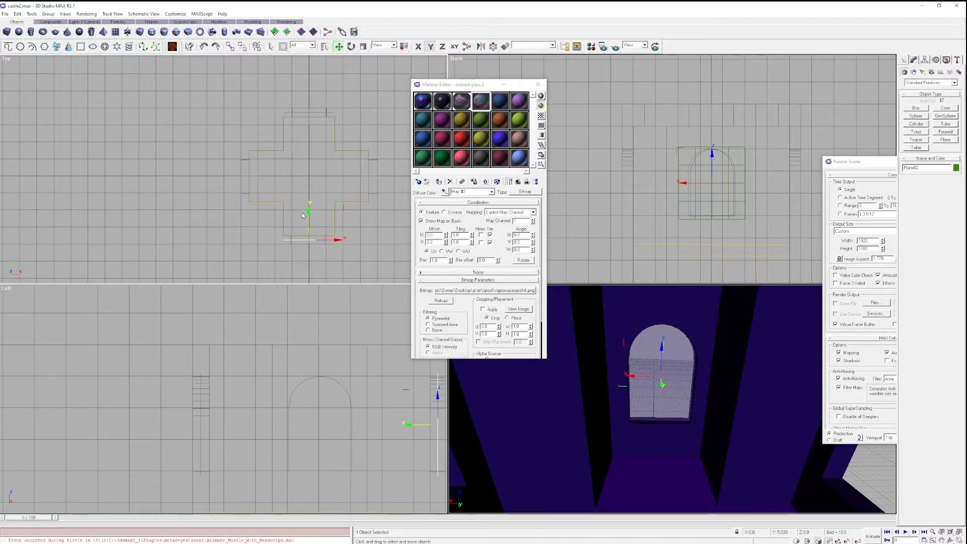
key(F8)
Assign stained glass 2 to the cloned plane and render the perspective view to check the window.
click(476, 102)
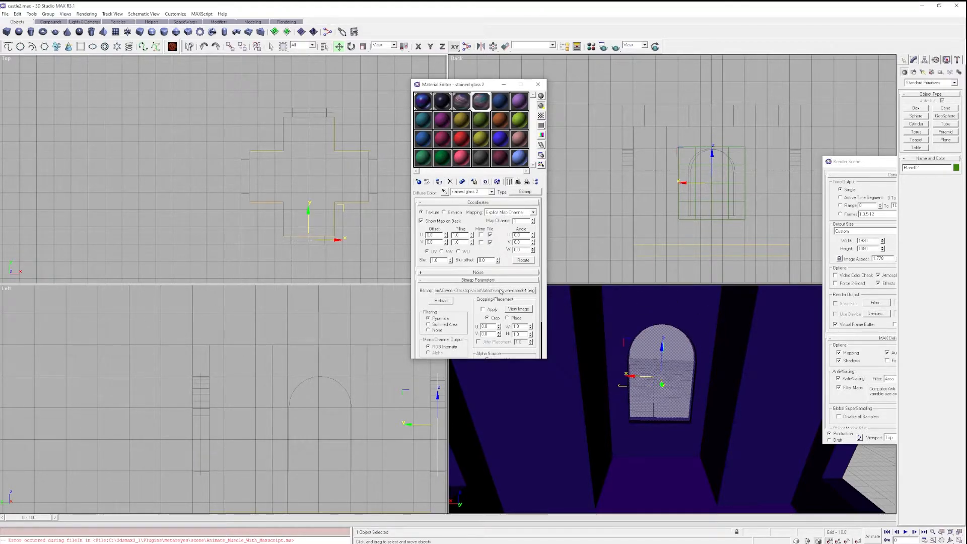
click(889, 437)
click(892, 438)
click(895, 457)
click(930, 436)
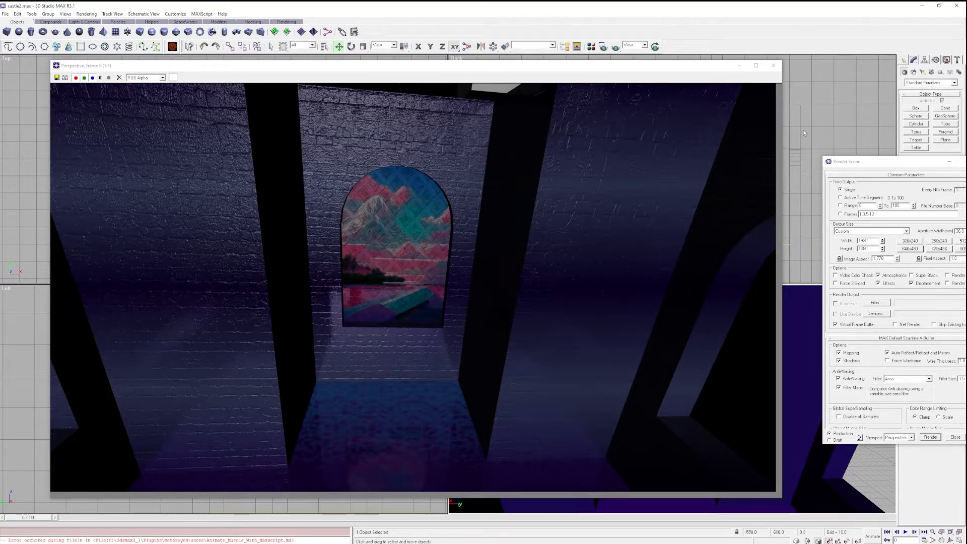
click(775, 66)
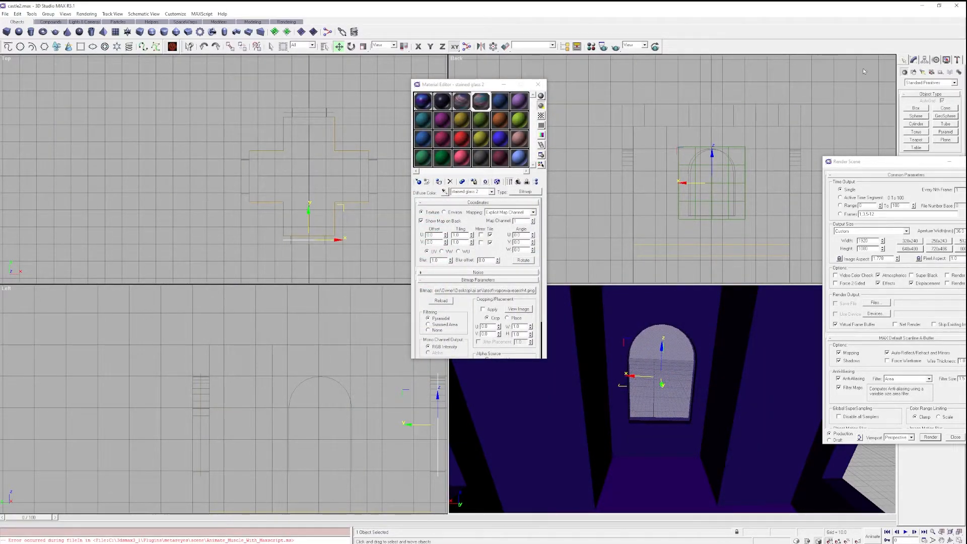
Draw a plane about 31 by 37 over the side wall's arch, rotate it 90 degrees and move it against the opening.
click(905, 61)
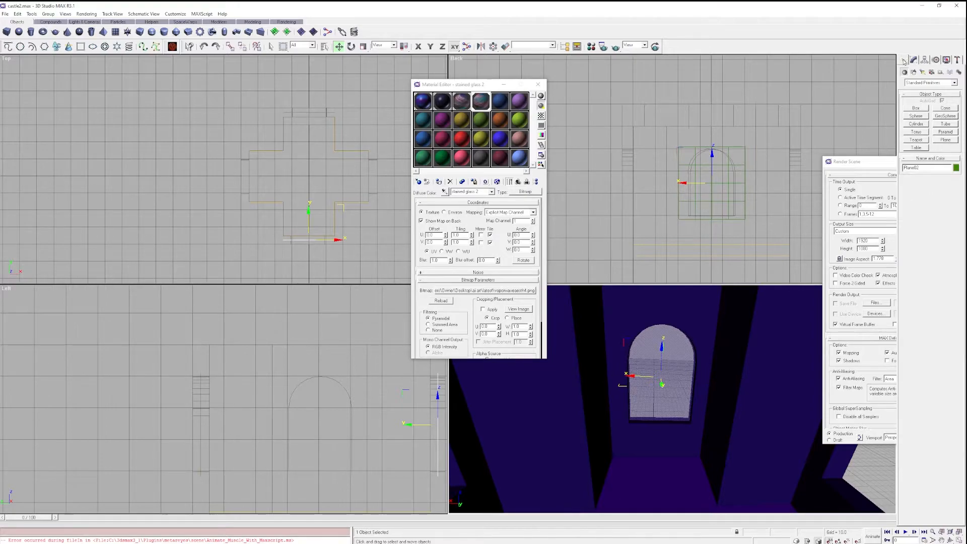
click(945, 140)
middle_drag(302, 388, 253, 358)
drag(223, 346, 319, 443)
right_click(351, 46)
text(90)
click(339, 46)
drag(251, 176, 273, 176)
middle_drag(665, 373, 651, 384)
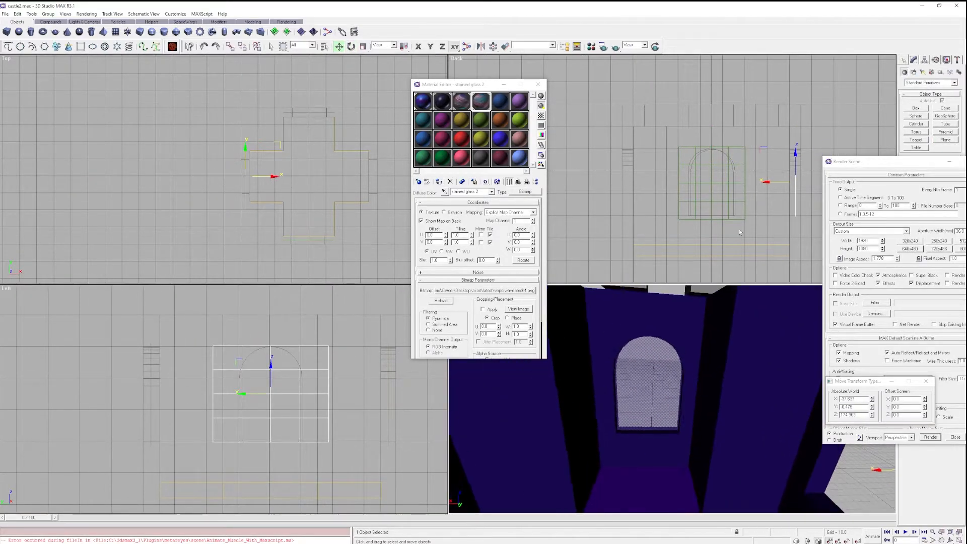
Copy stained glass 2 into the adjacent slot as stained glass 3 with the vaporwave sphere image and assign it to the side plane.
click(914, 60)
drag(856, 161, 918, 290)
drag(481, 102, 501, 102)
click(439, 182)
click(470, 249)
click(485, 290)
Turn the perspective view toward the side window and test-render it.
drag(927, 290, 886, 234)
click(951, 540)
drag(670, 393, 640, 414)
click(951, 509)
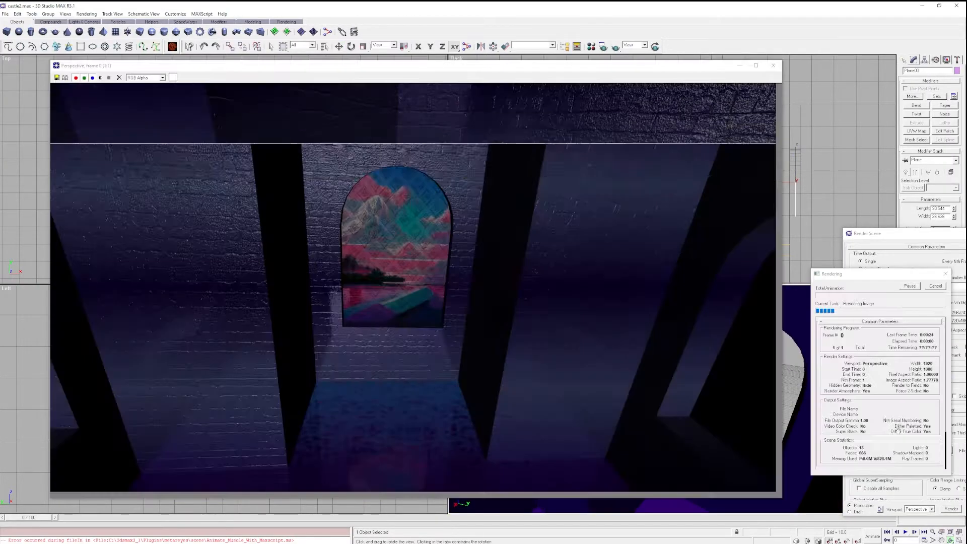
click(776, 65)
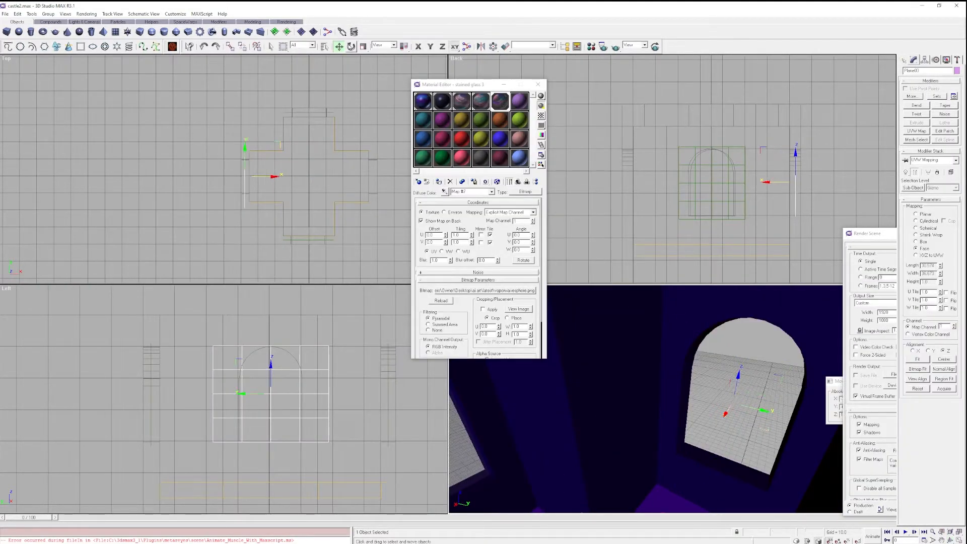
Draw a replacement plane about 21 by 33 covering the side arch and position it in the wall opening.
click(351, 46)
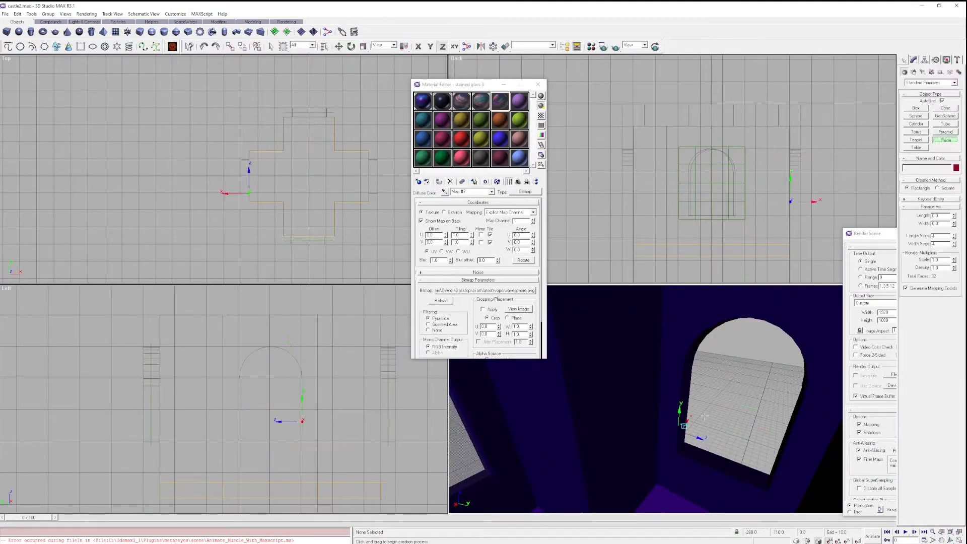
click(927, 382)
click(339, 46)
click(914, 60)
drag(954, 208, 954, 252)
drag(245, 214, 246, 163)
drag(954, 208, 954, 302)
drag(300, 454, 300, 328)
Assign stained glass 3 to the replacement side plane and render the perspective view.
click(439, 182)
drag(870, 233, 852, 211)
click(913, 487)
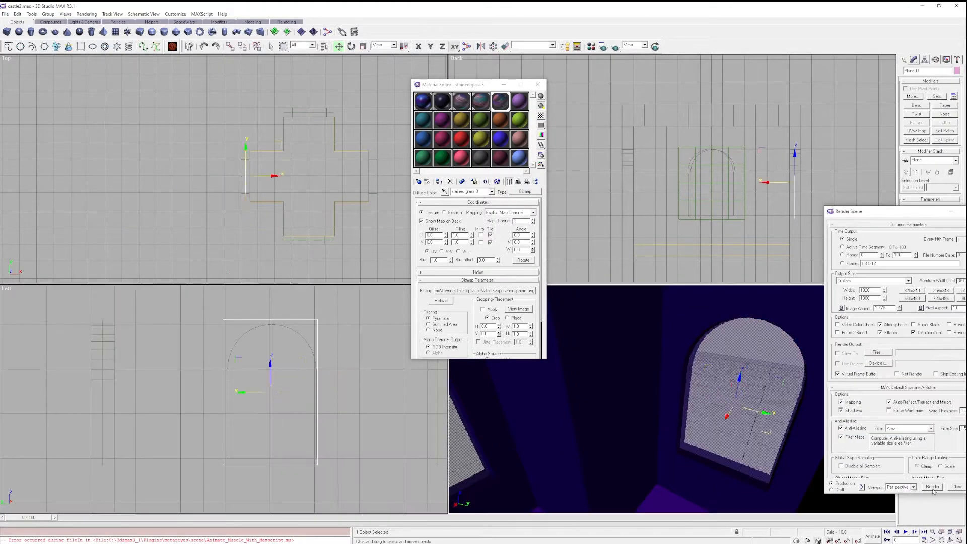
click(902, 508)
click(933, 487)
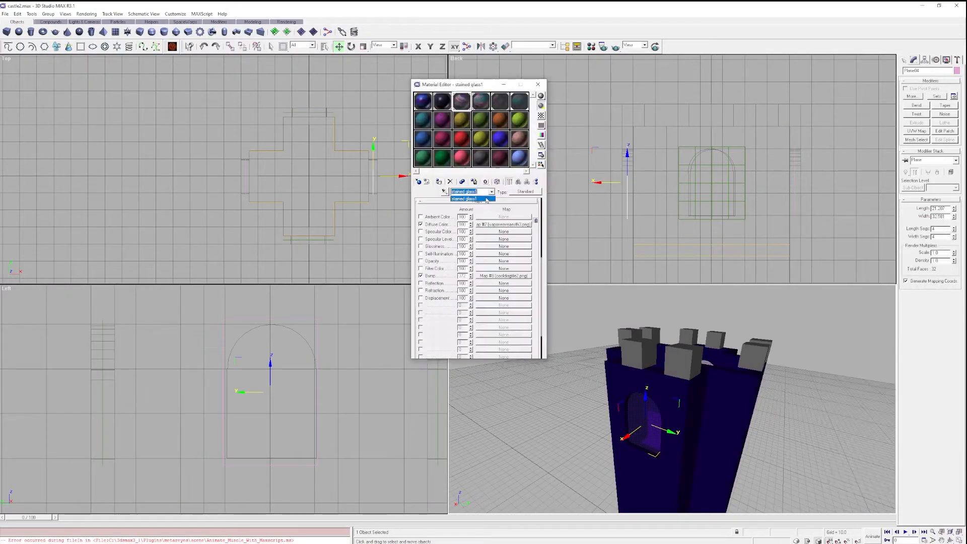
Render the perspective view of the tower interior and save the image as vaporwavecastle2 in PNG format.
click(486, 199)
click(877, 498)
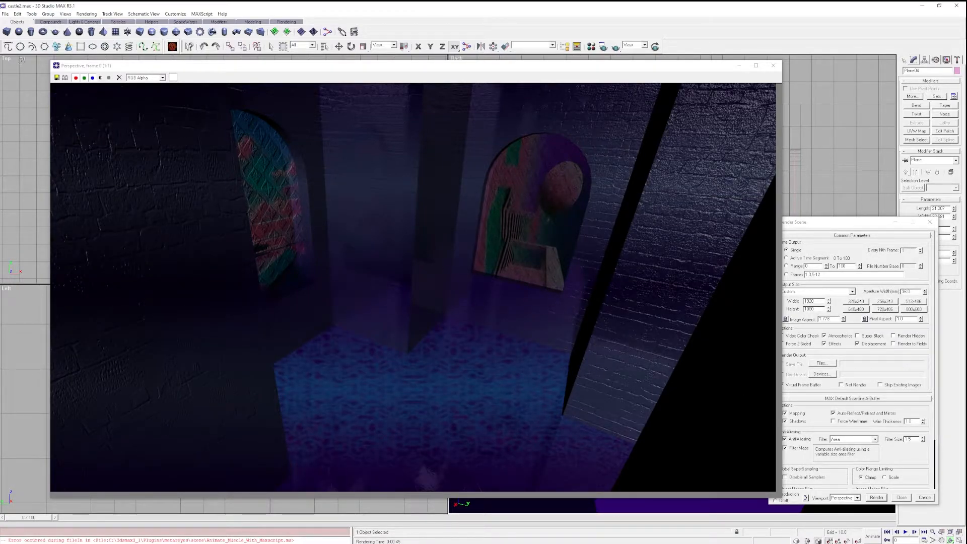
click(57, 77)
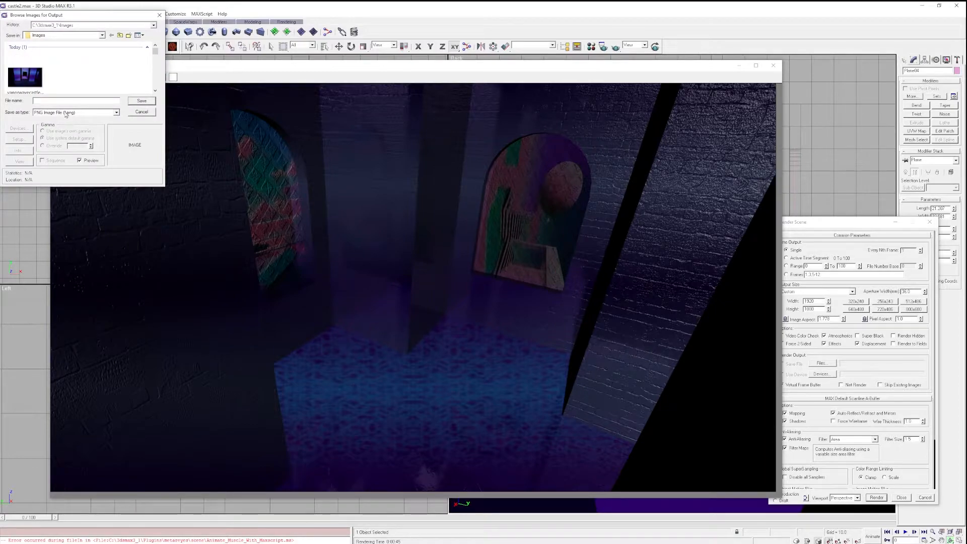
text(vaporw)
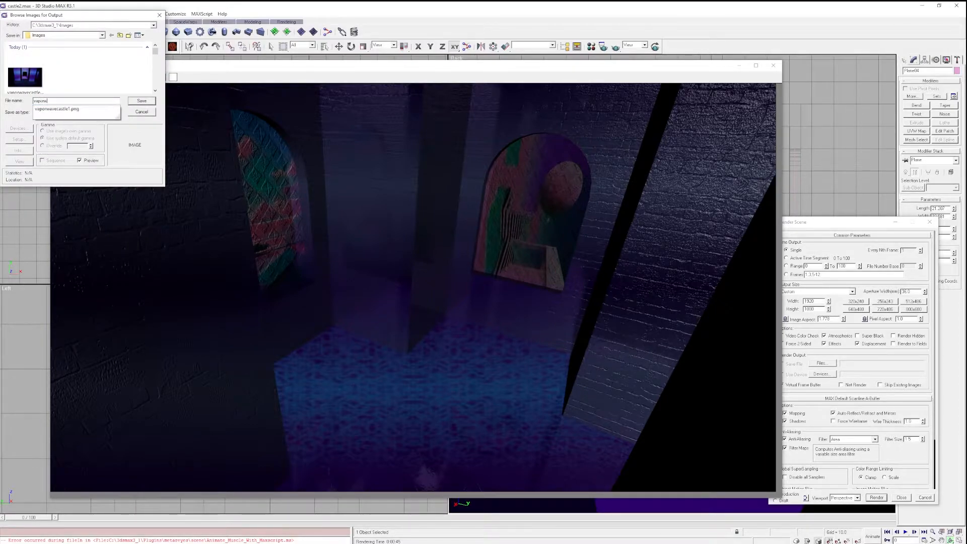
text(avecastle2)
click(140, 104)
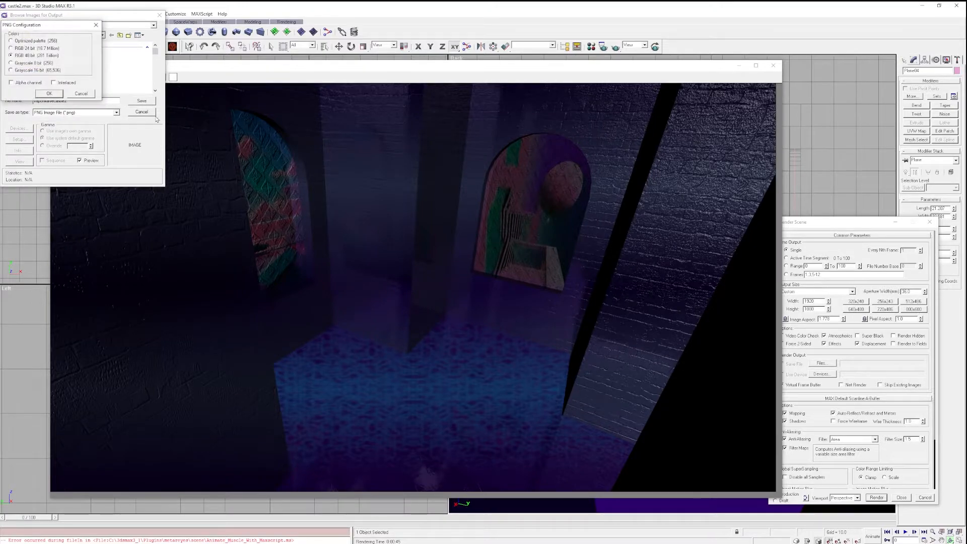
click(49, 94)
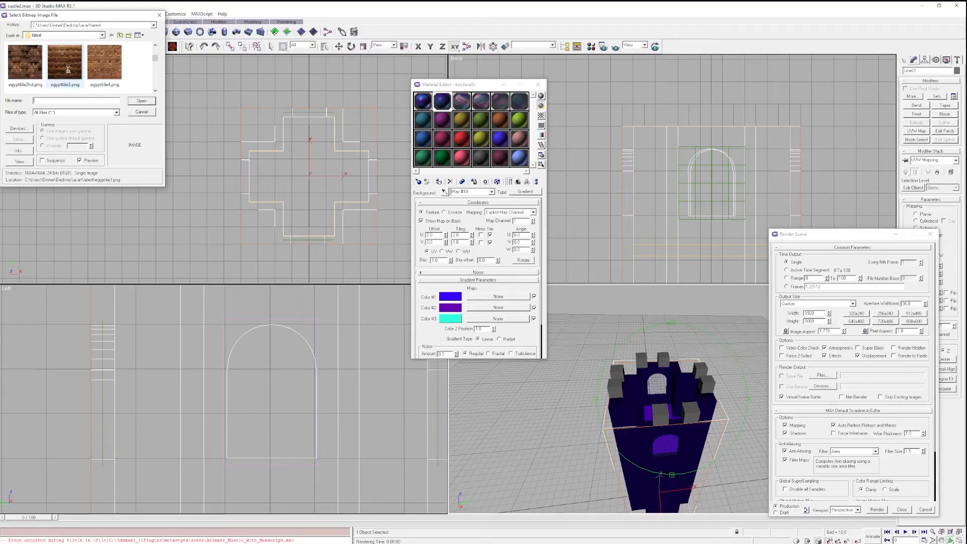
Load egypttile4.png as the map for Color #3 of the brick wall gradient and test-render the tower.
click(69, 73)
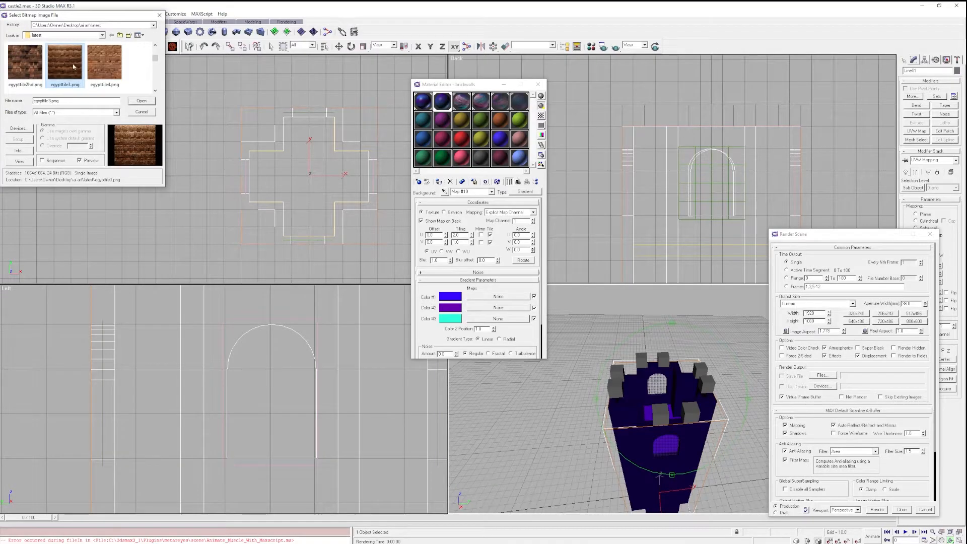
double_click(104, 62)
click(878, 509)
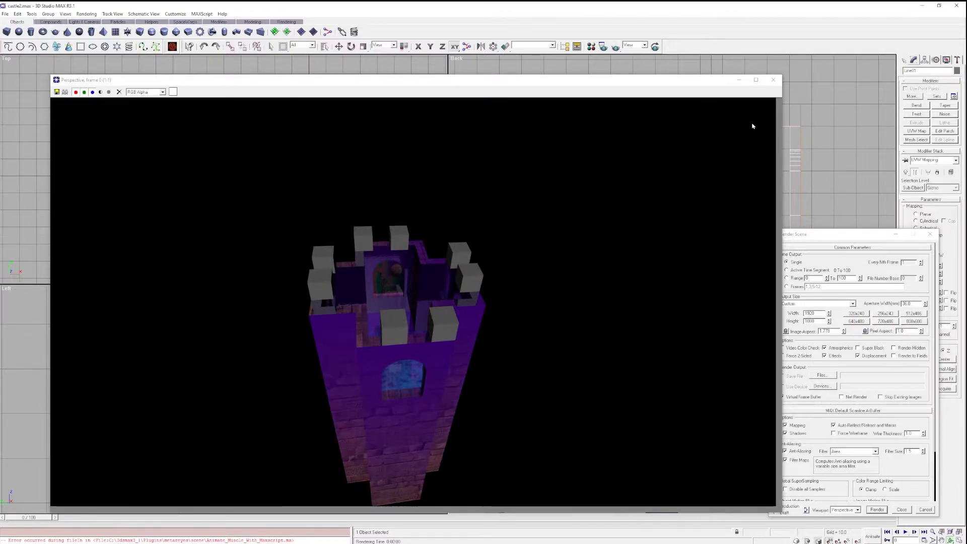
click(774, 80)
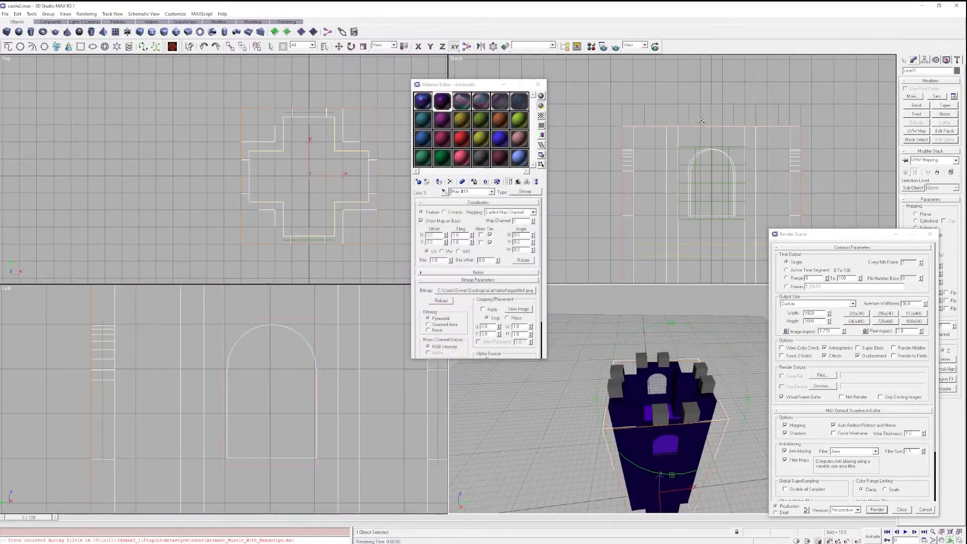
Set the U tiling of the egypttile4.png bitmap to 4 and test-render the tower.
double_click(462, 235)
text(4)
click(878, 510)
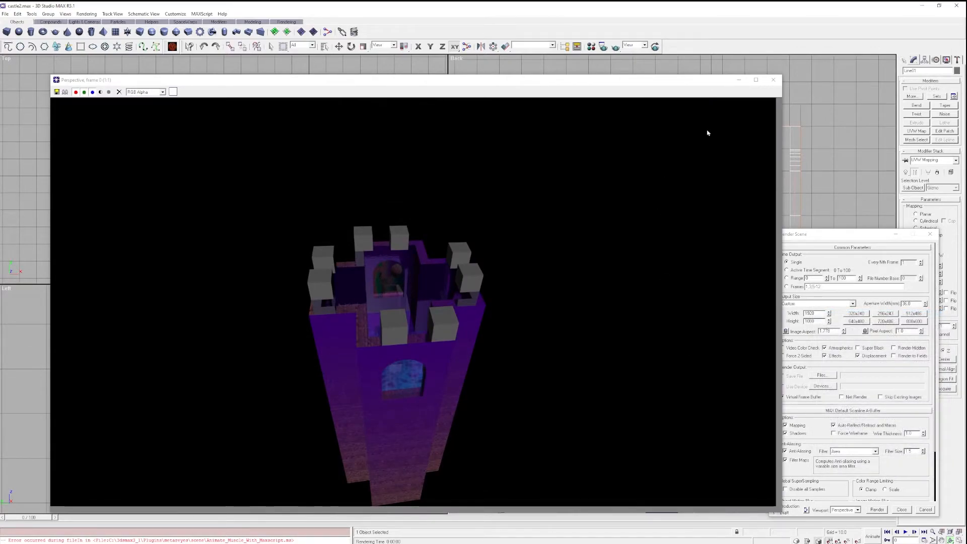
click(774, 81)
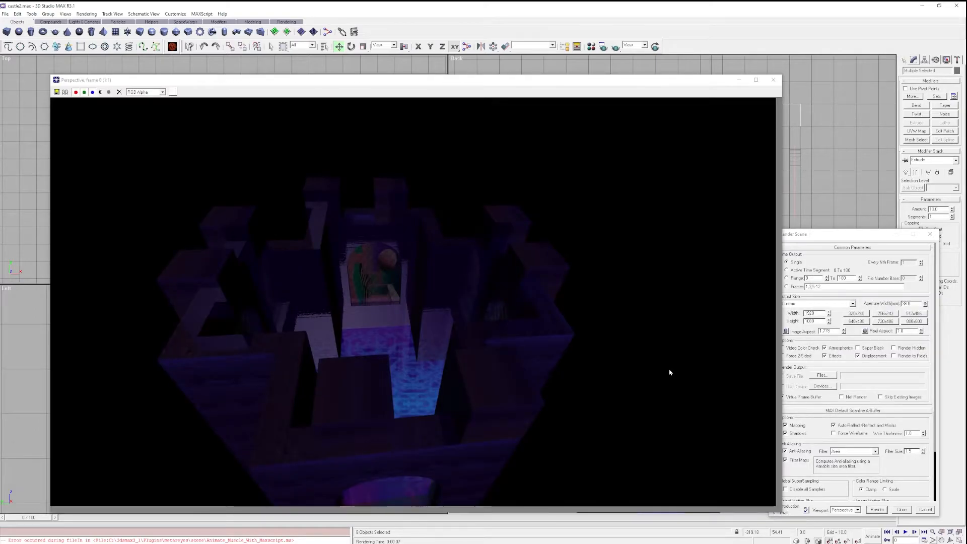
Test-render the battlements, enable the diffuse map of the brickwalltop material again, and re-render for comparison.
click(877, 510)
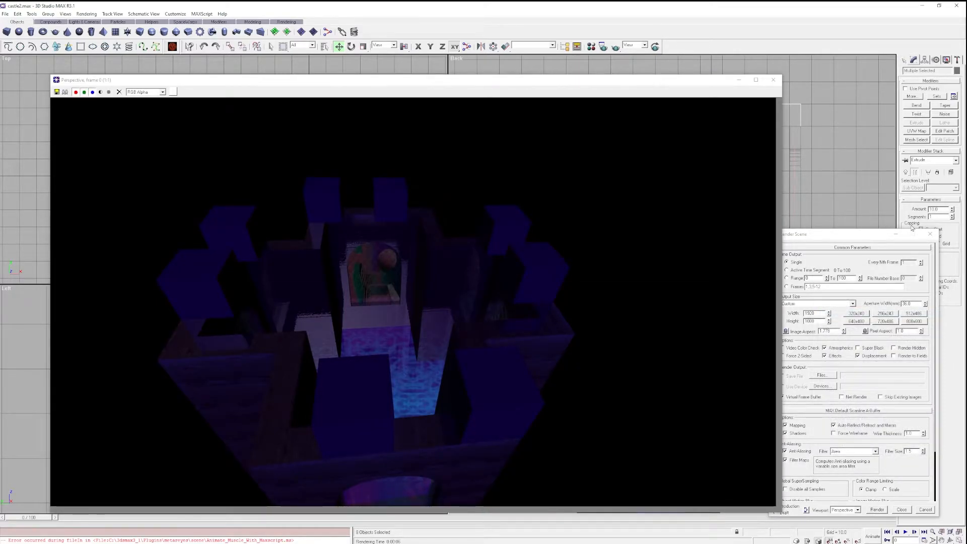
click(773, 80)
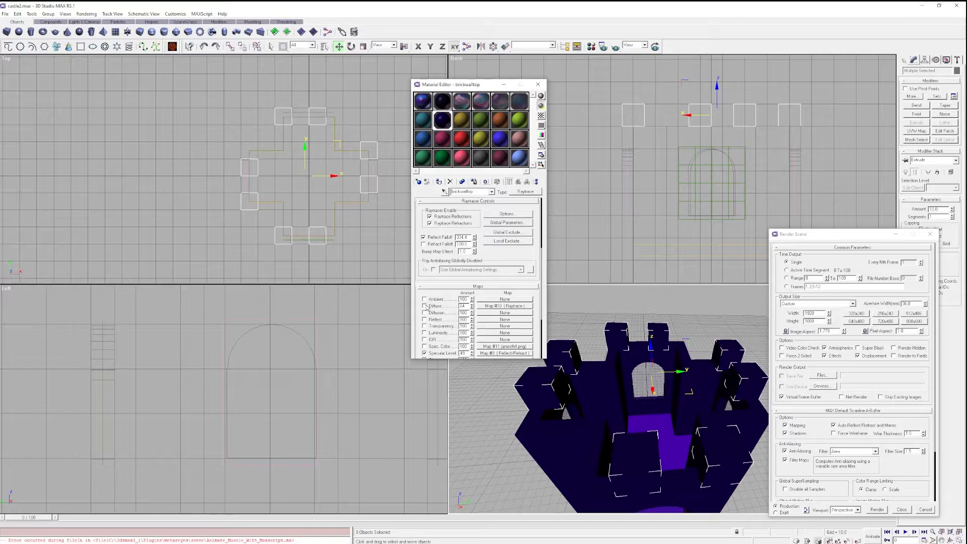
scroll(451, 336, down, 3)
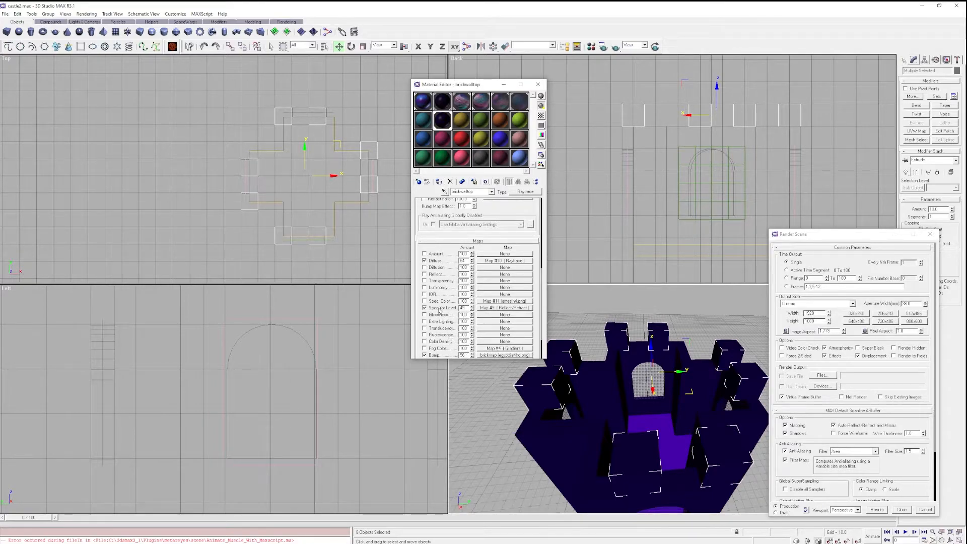
scroll(443, 335, down, 2)
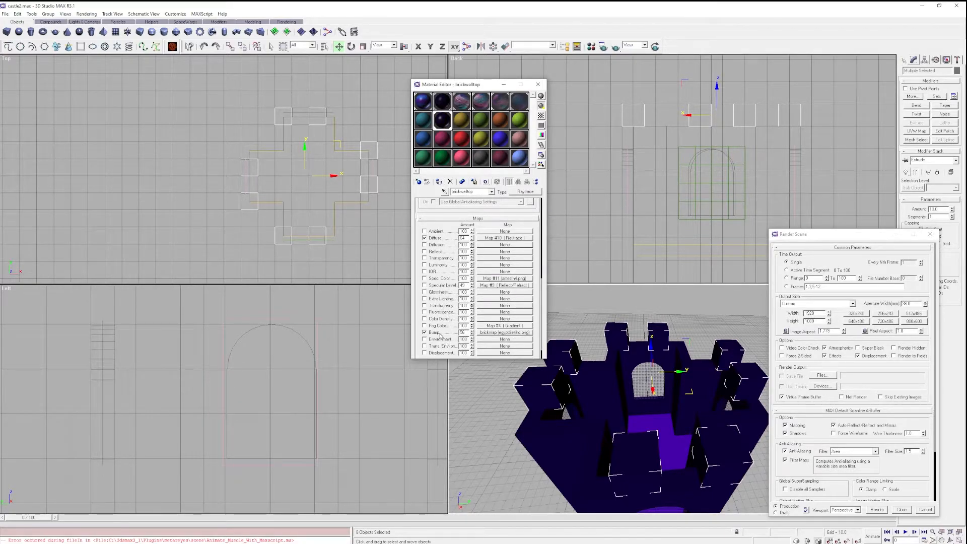
click(877, 512)
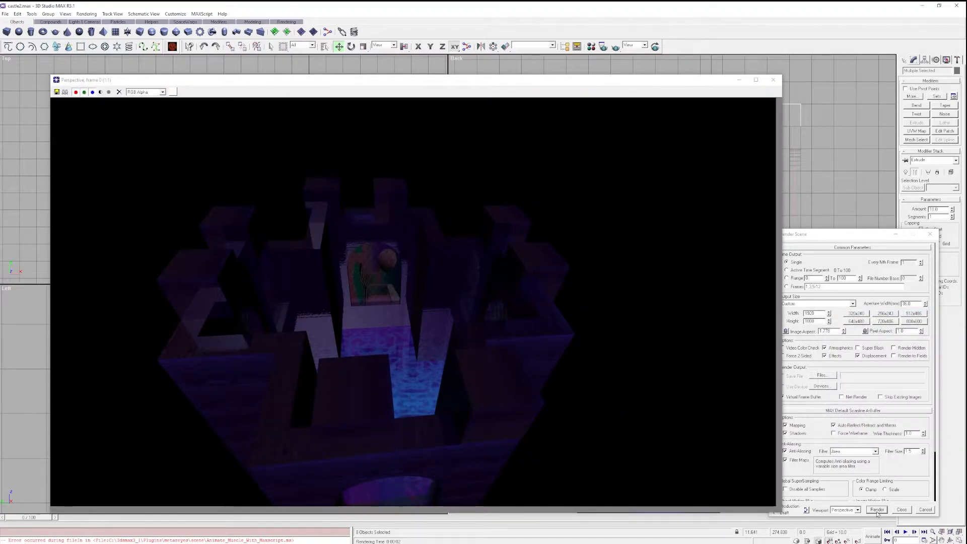
click(773, 82)
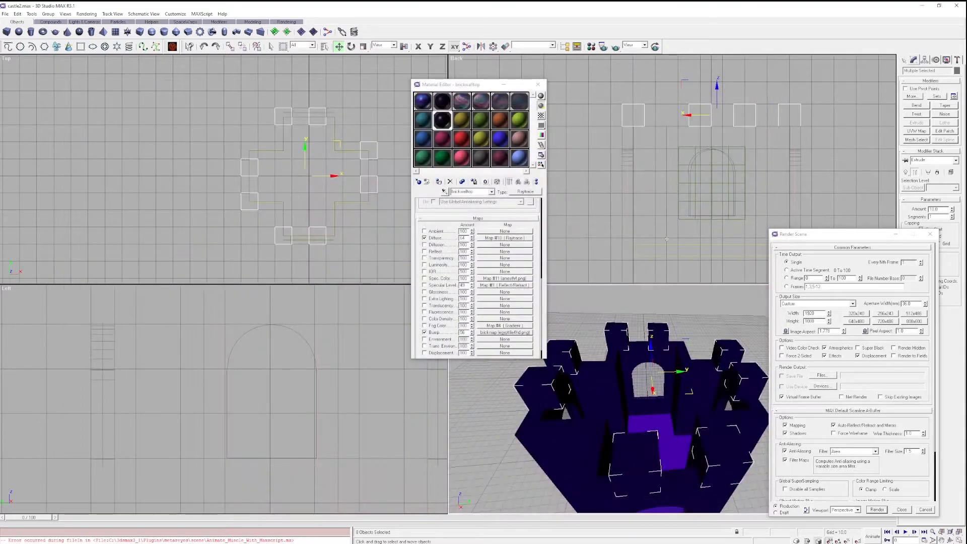
Reframe the perspective view to inspect the whole tower from different angles and render it.
scroll(649, 449, down, 5)
middle_drag(648, 447, 590, 437)
scroll(704, 434, down, 3)
scroll(704, 434, up, 3)
click(950, 540)
drag(705, 456, 672, 429)
scroll(606, 431, up, 4)
drag(690, 420, 644, 430)
click(877, 510)
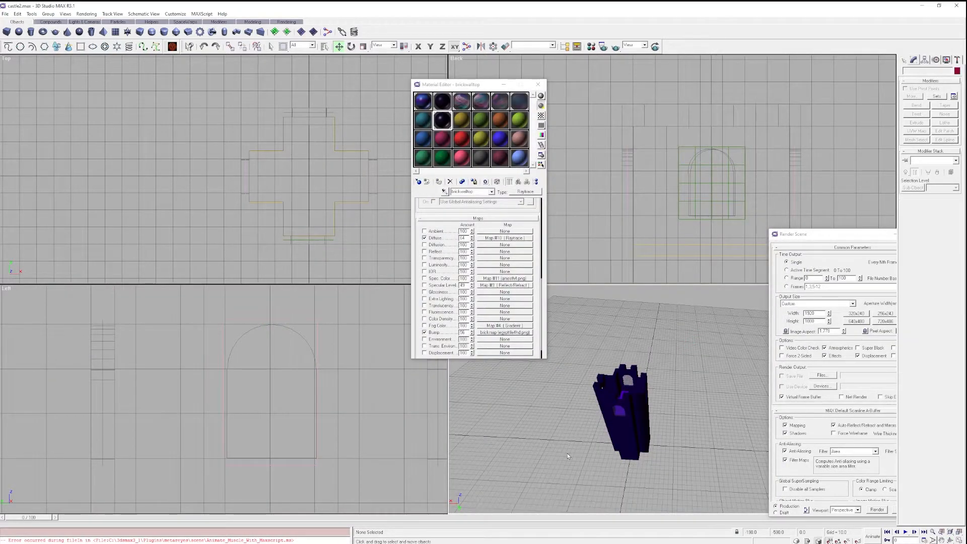
Select all parts of the tower and save the scene as castle3.max.
drag(569, 456, 696, 372)
click(4, 14)
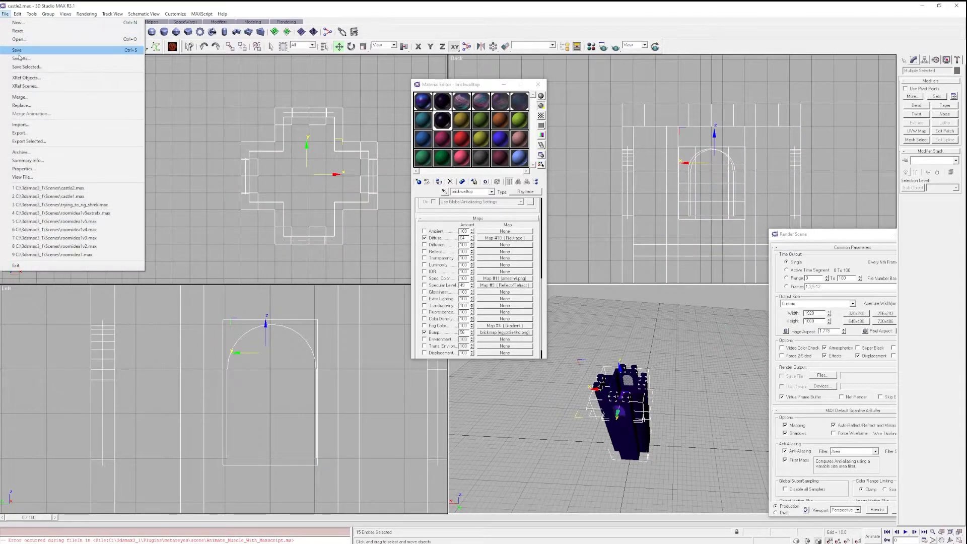
click(20, 52)
click(47, 93)
text(3.max)
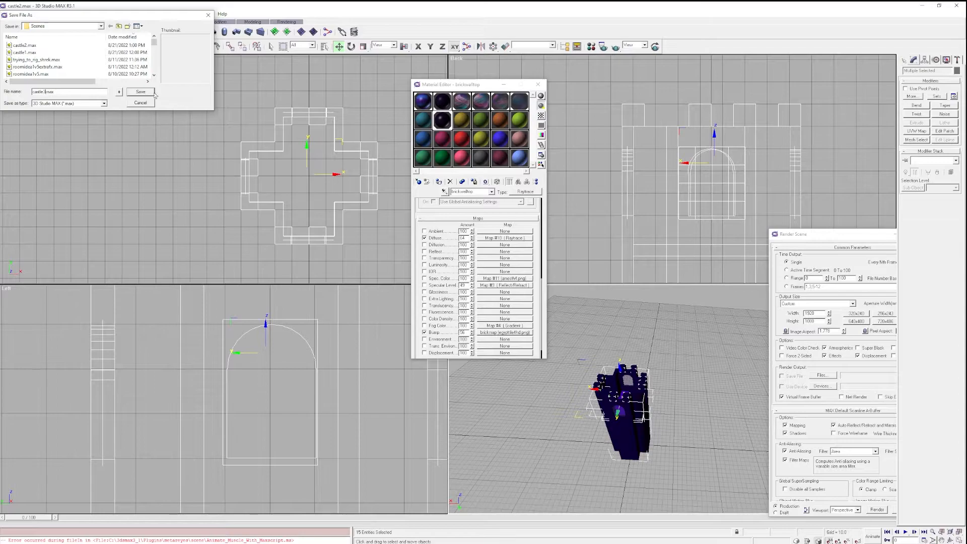
click(151, 91)
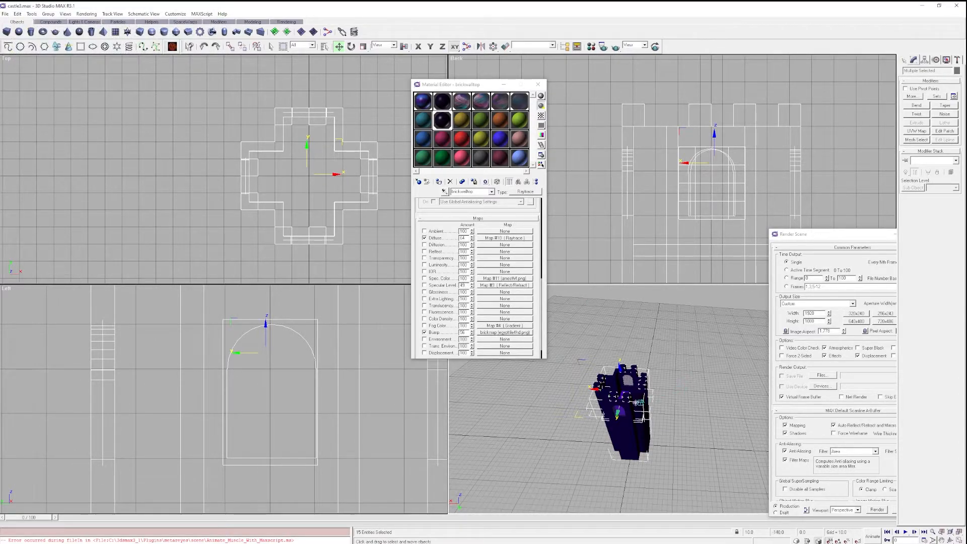
Group the selected tower parts under the name castle_segment1.
middle_drag(619, 405, 730, 431)
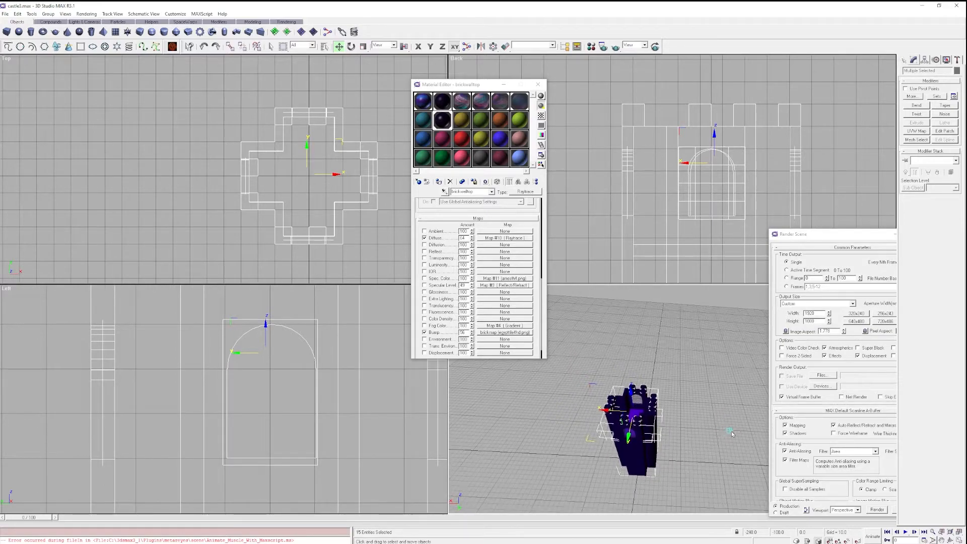
click(48, 13)
click(53, 21)
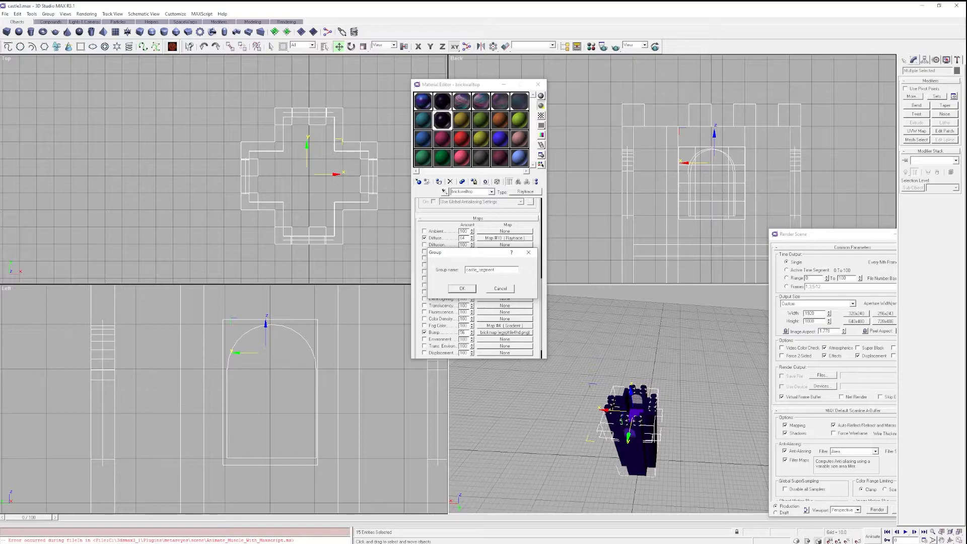
key(Return)
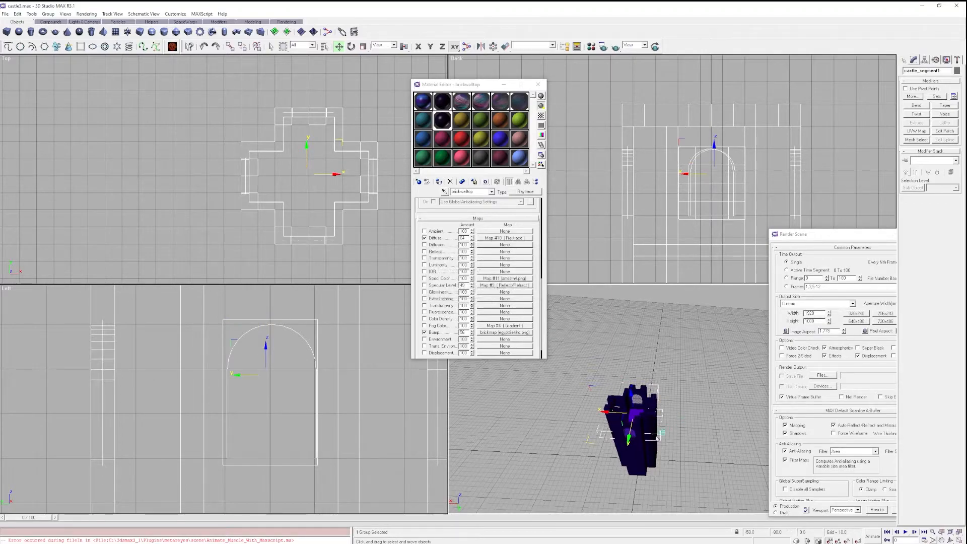
Undo a trial sideways move of the tower group and set its absolute world position to 0 in X, Y and Z.
drag(606, 412, 558, 412)
key(ctrl+z)
middle_drag(678, 426, 714, 430)
right_click(339, 47)
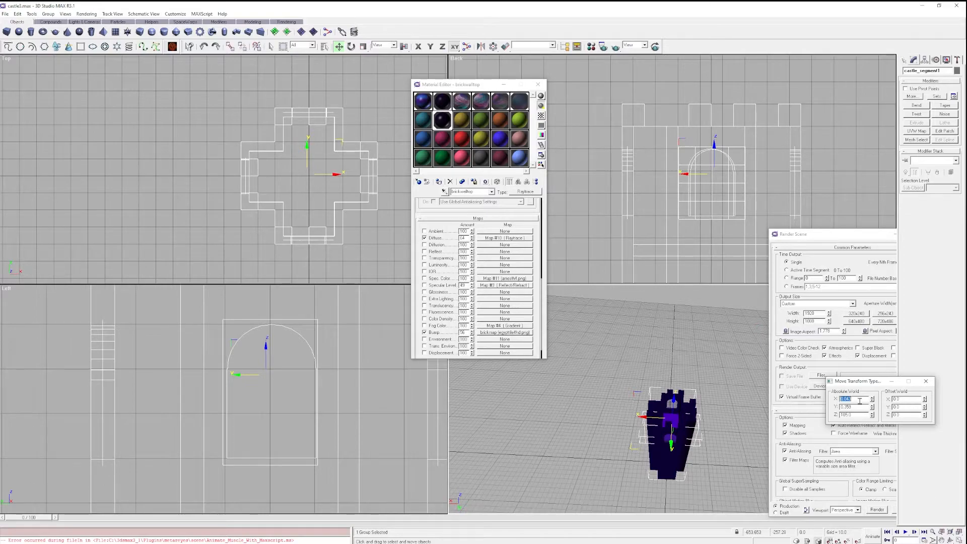
text(0)
key(Tab)
text(08)
text(0)
key(Return)
middle_drag(663, 359, 617, 272)
Raise the tower group to an absolute Z position of 100.
double_click(848, 415)
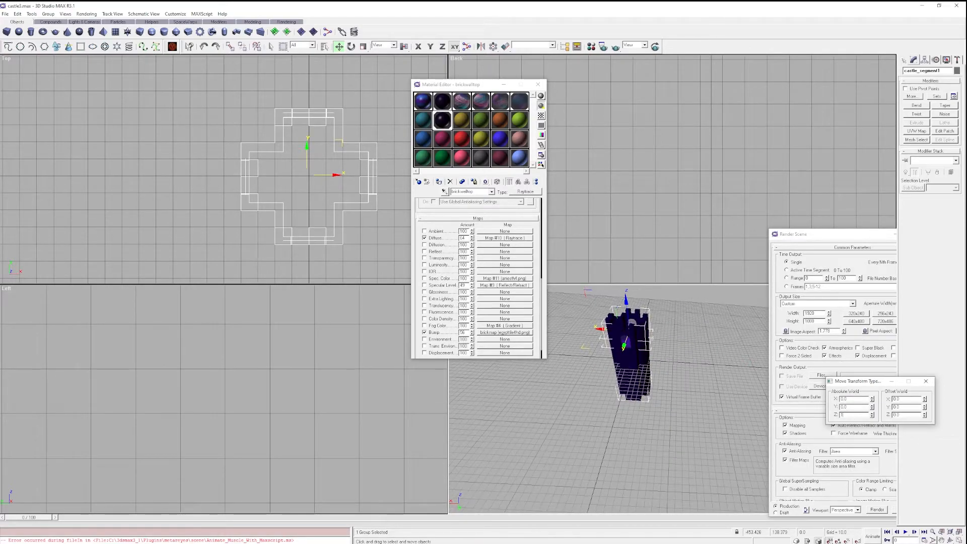
text(100)
key(Return)
mouse_move(665, 419)
middle_down()
mouse_move(679, 449)
mouse_move(672, 421)
middle_up()
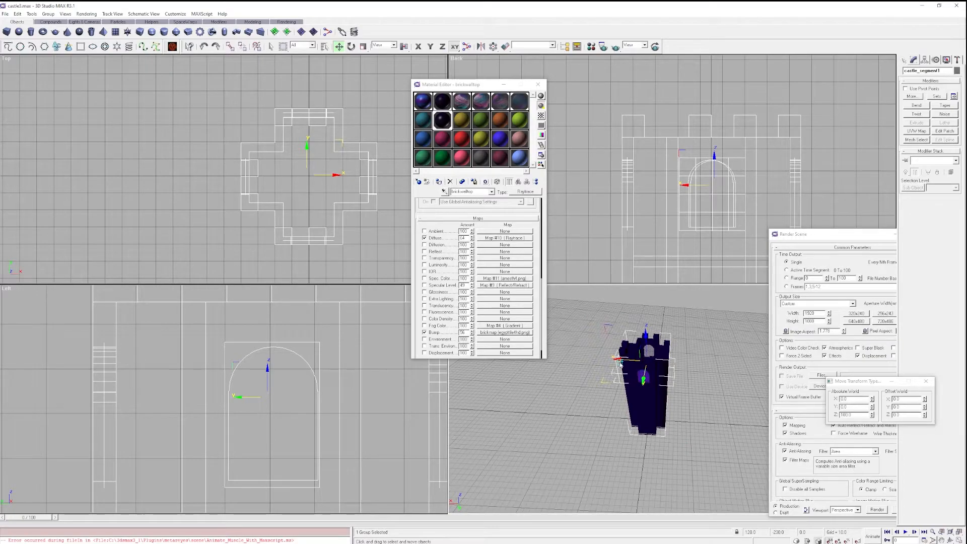
Offset the tower group along Y, trying 100 before setting its absolute position to 200.
click(853, 404)
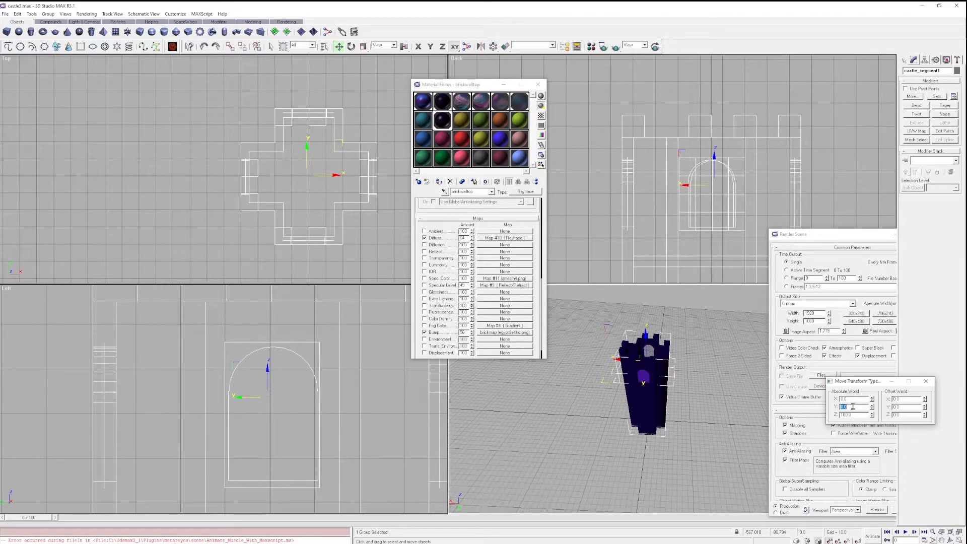
text(100)
key(Return)
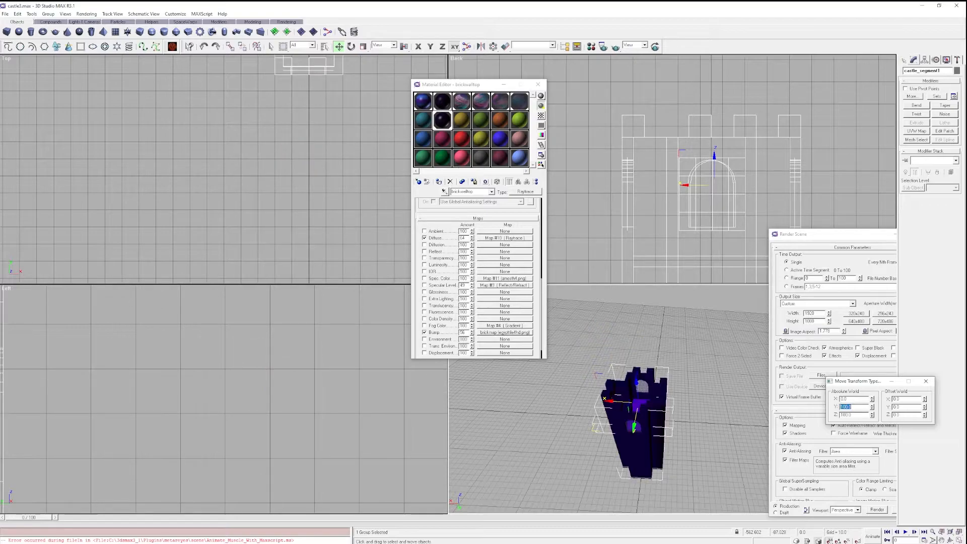
text(200)
key(Return)
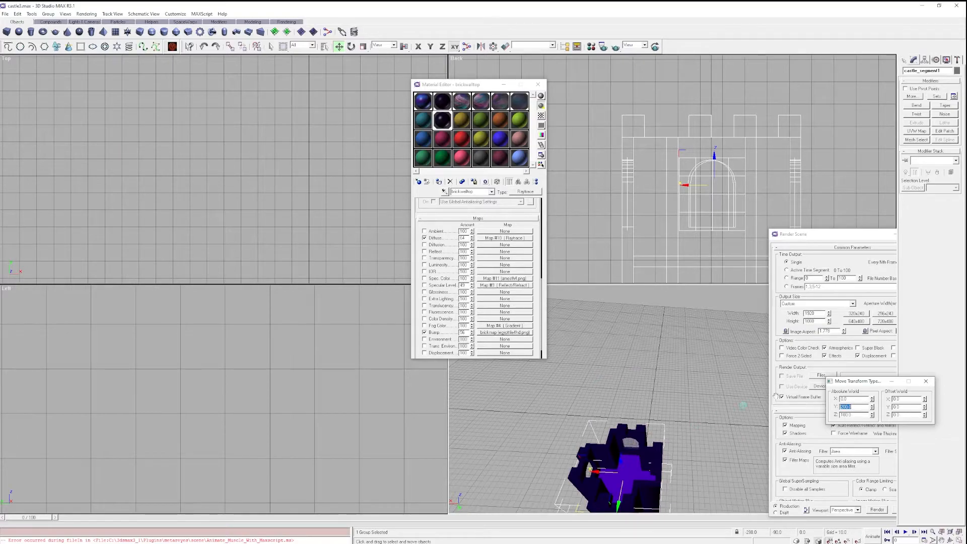
Clone the tower group as a single independent copy named castle_segment02 and set its absolute Y position to -200.
scroll(695, 427, down, 3)
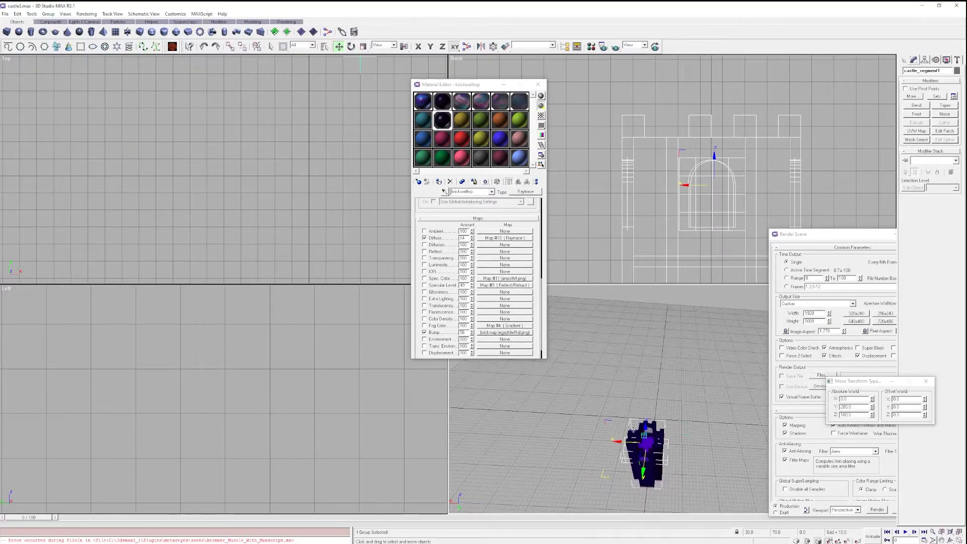
shift+drag(642, 470, 644, 468)
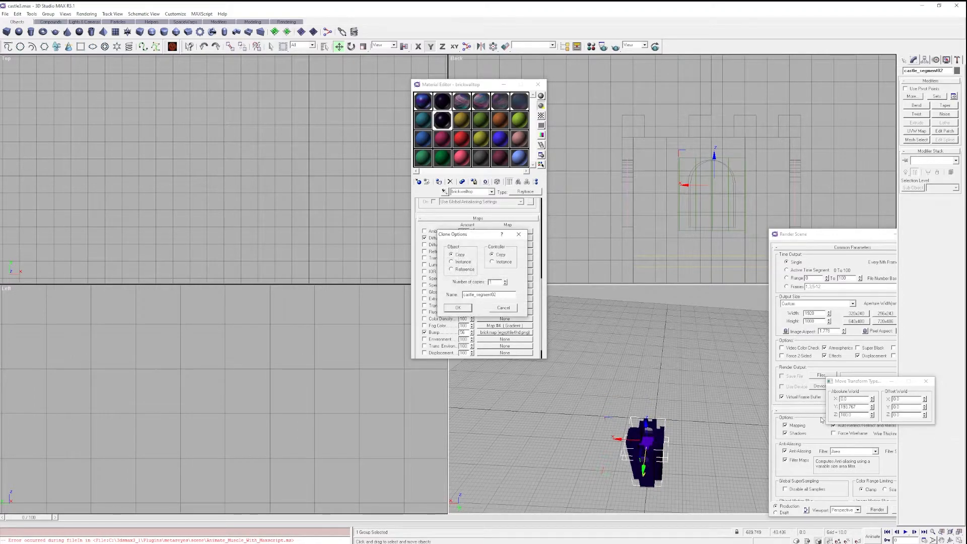
click(456, 308)
click(856, 408)
double_click(859, 407)
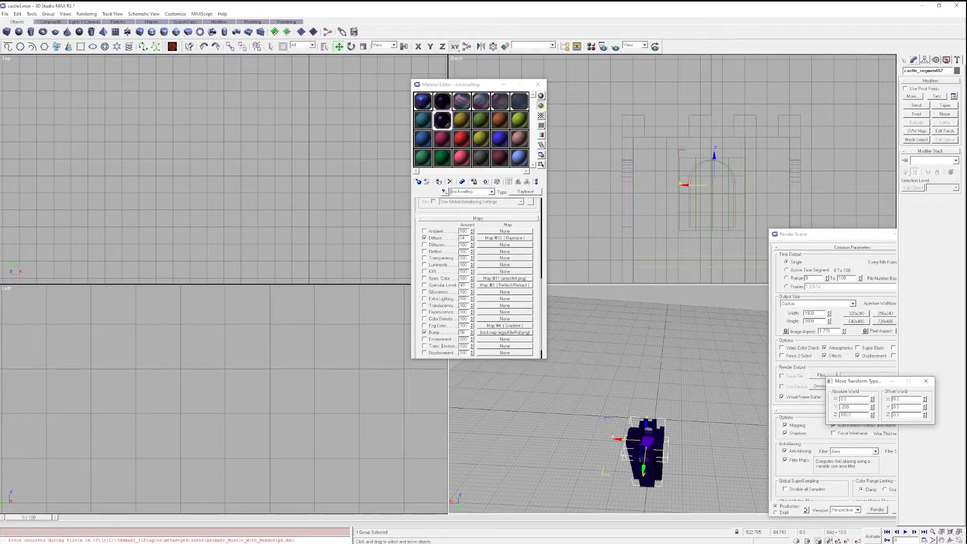
key(Return)
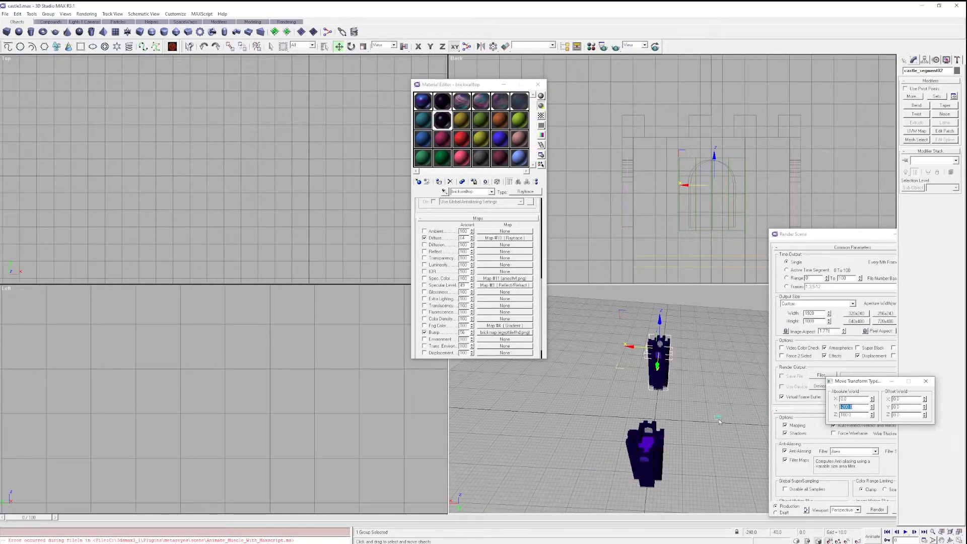
alt+middle_drag(719, 416, 670, 423)
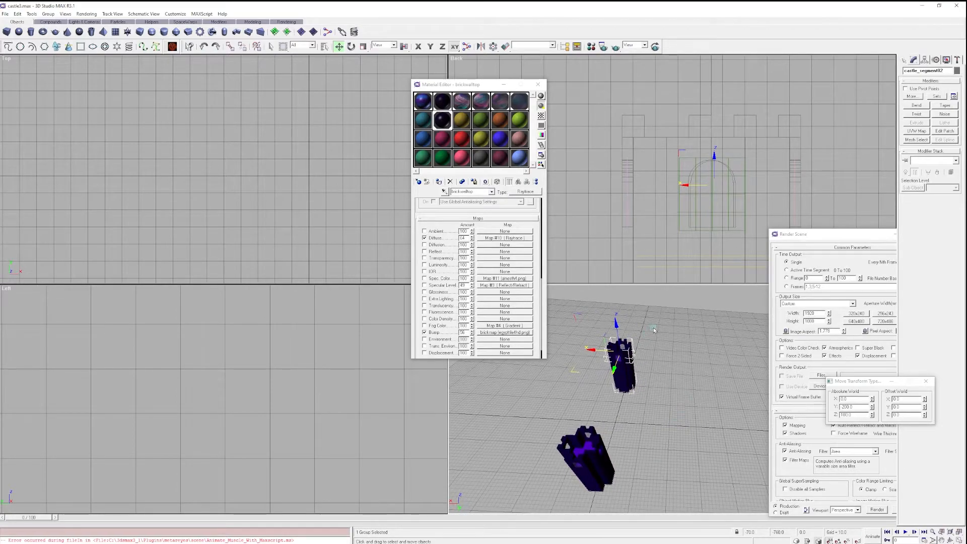
alt+middle_drag(658, 355, 715, 422)
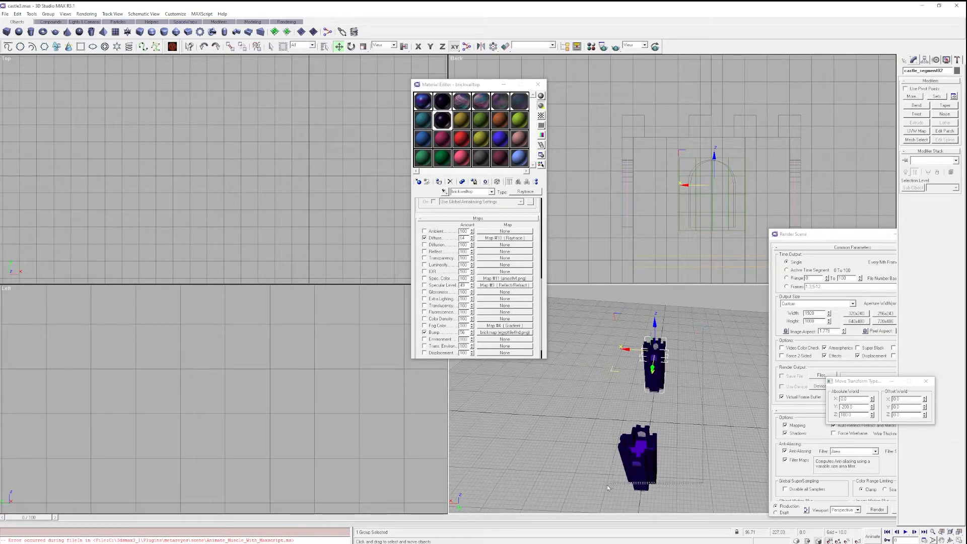
Try to change the absolute X position of both selected tower groups together, then undo the move.
ctrl+click(639, 460)
click(857, 400)
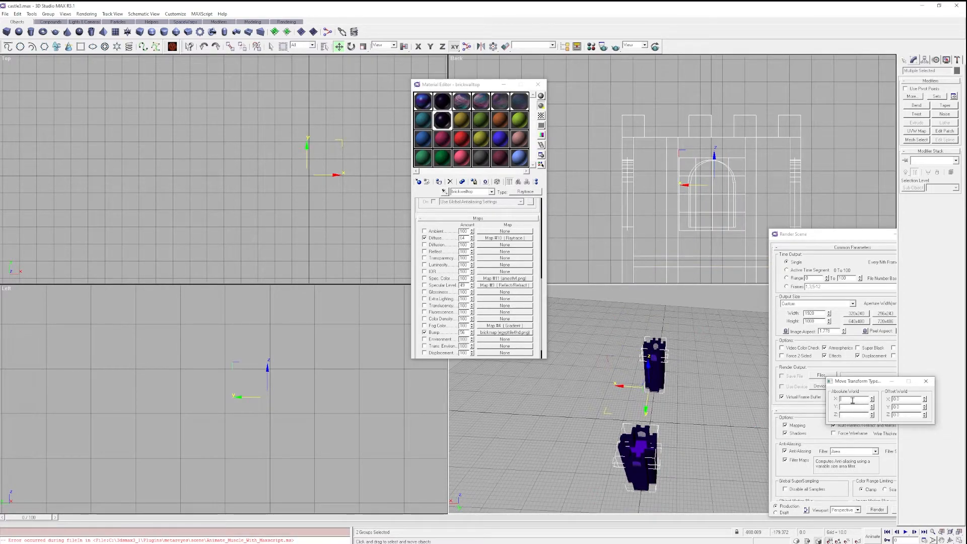
text(-2)
key(Return)
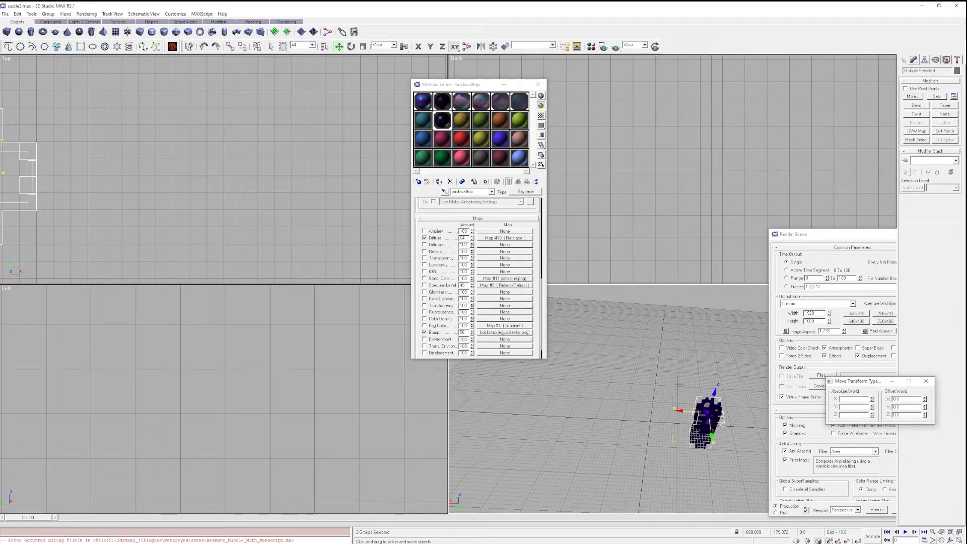
click(926, 382)
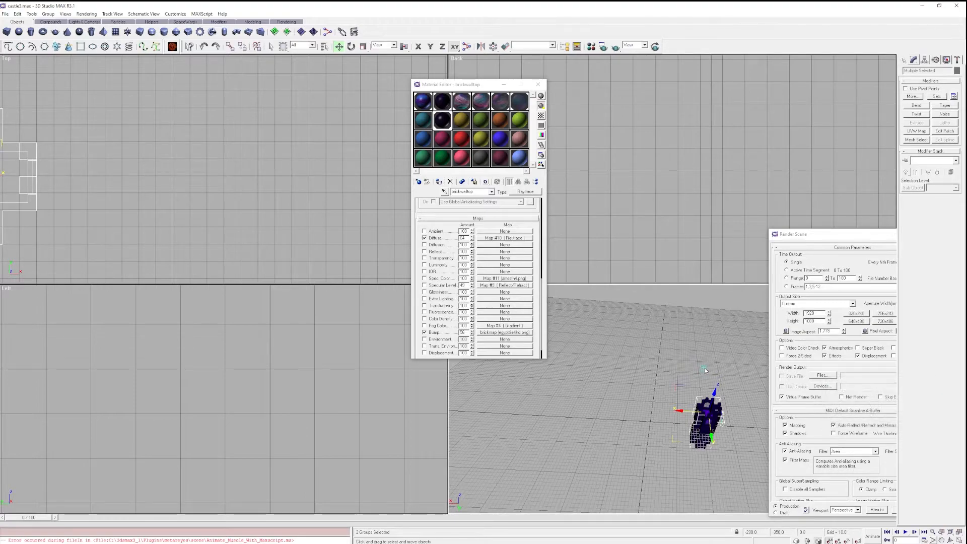
key(ctrl+z)
click(699, 360)
Set the absolute X position of castle_segment02 to -200, and do the same for the original tower group.
click(657, 356)
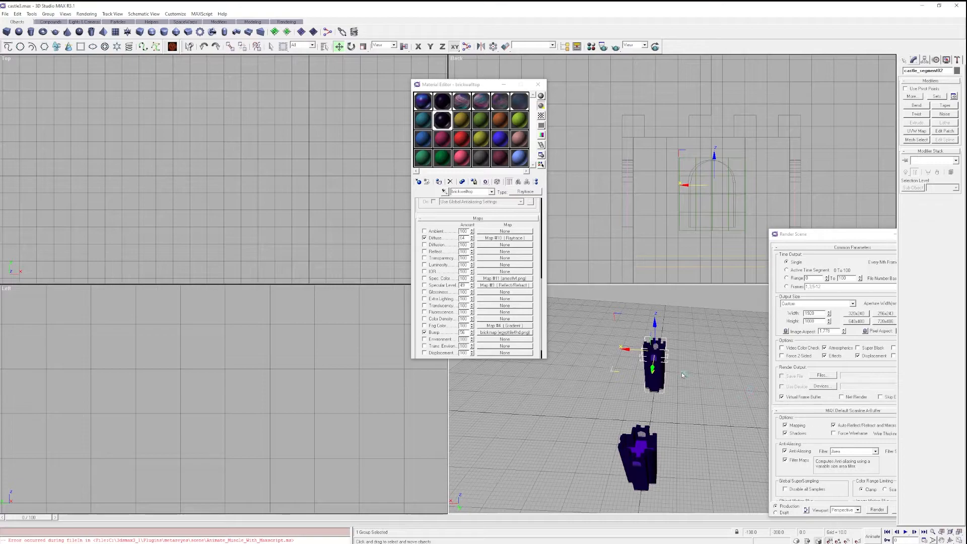
right_click(339, 47)
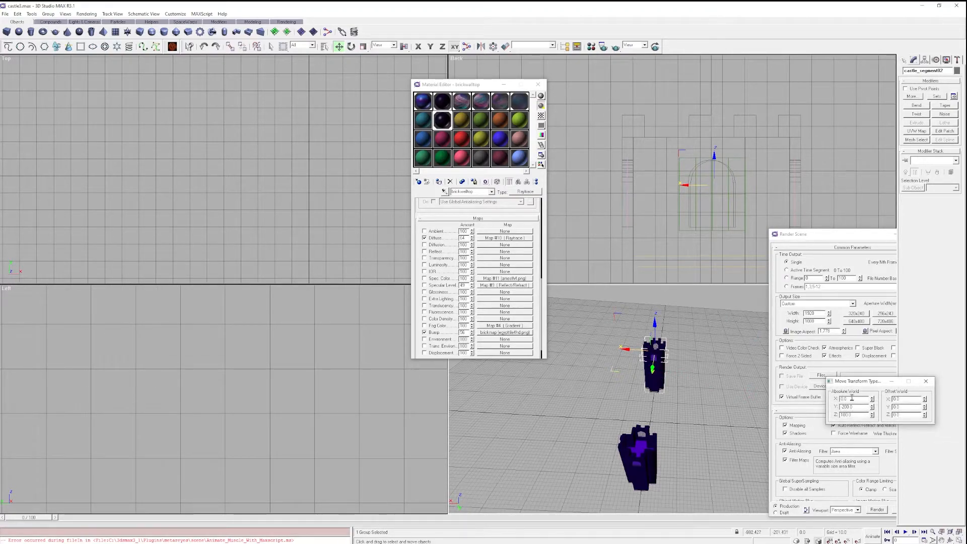
text(-200)
key(Return)
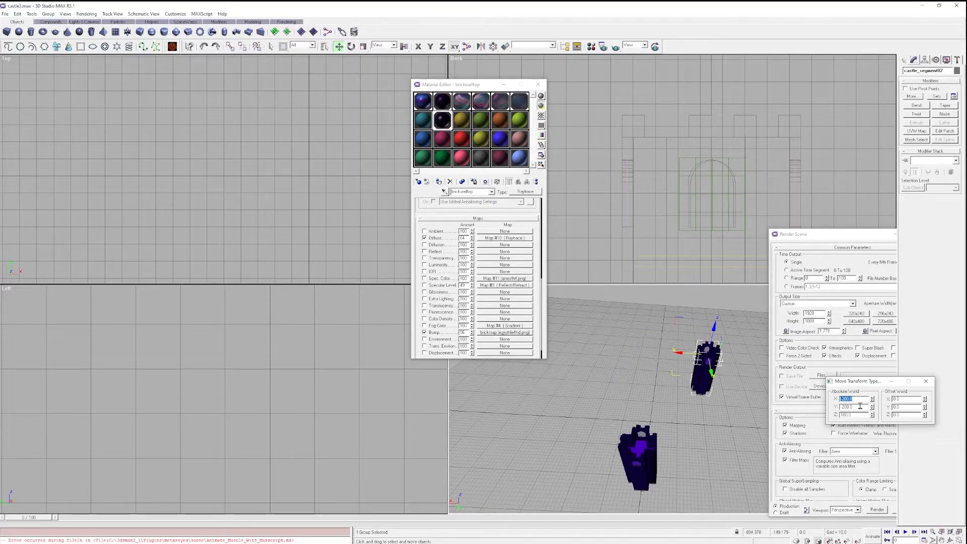
click(643, 461)
double_click(851, 399)
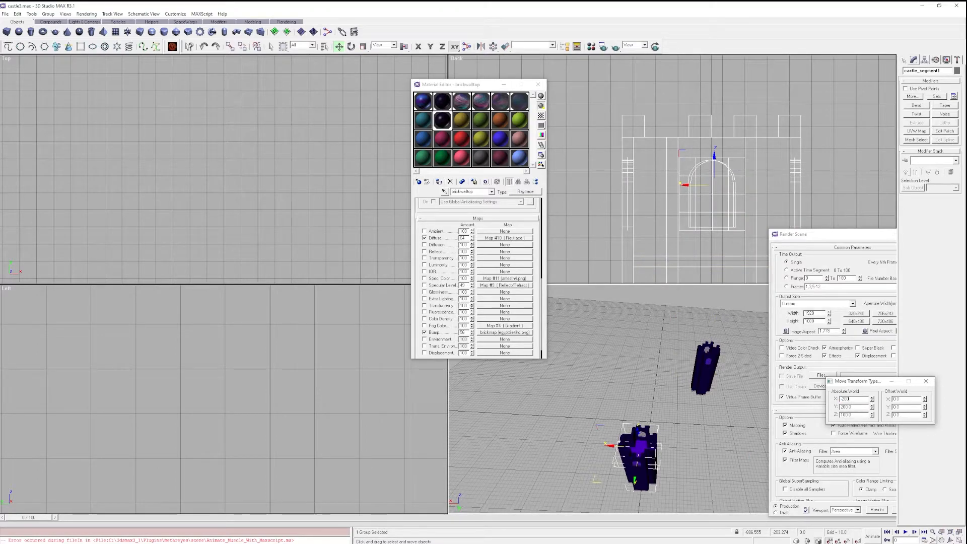
key(Return)
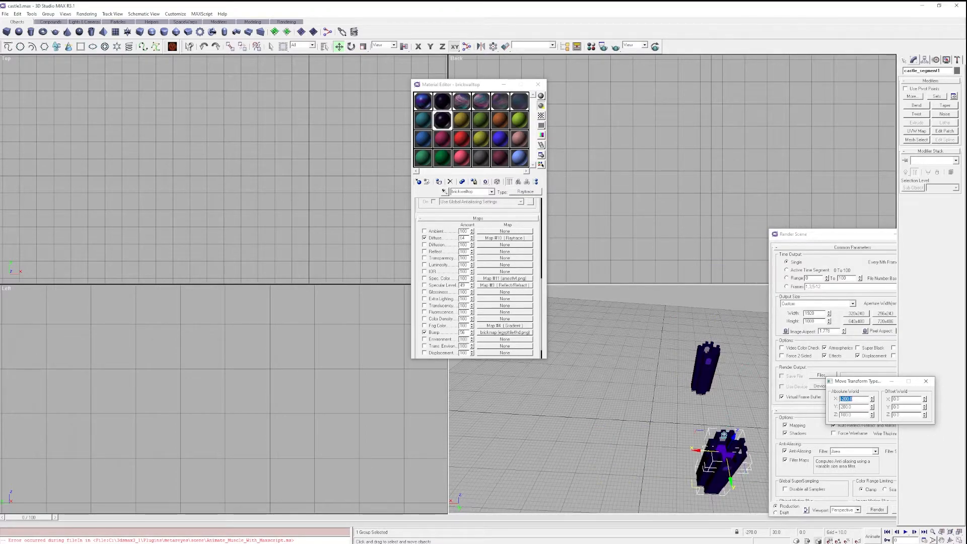
Clone the original tower group along X as one independent copy named castle_segment03 and set its absolute X position to 200.
shift+drag(694, 449, 544, 443)
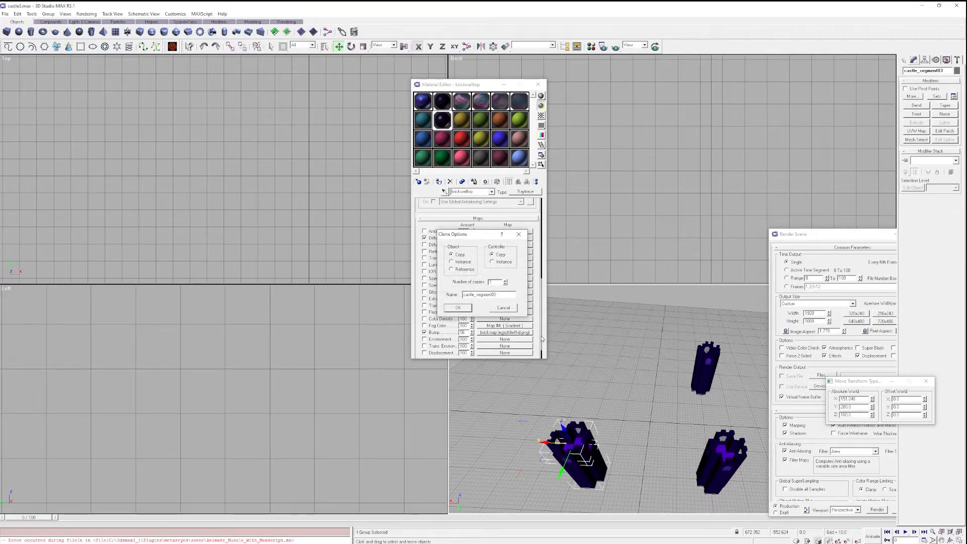
click(458, 307)
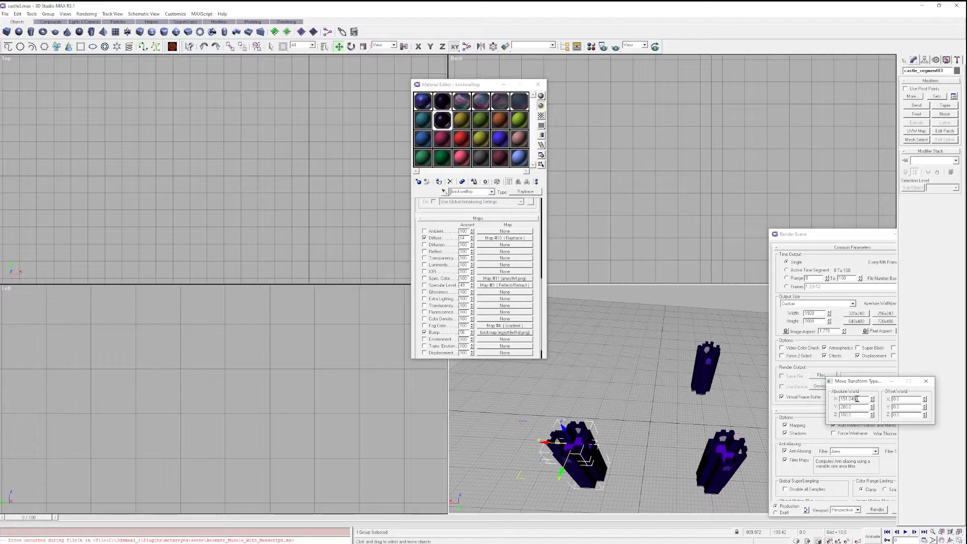
double_click(858, 398)
text(200)
key(Return)
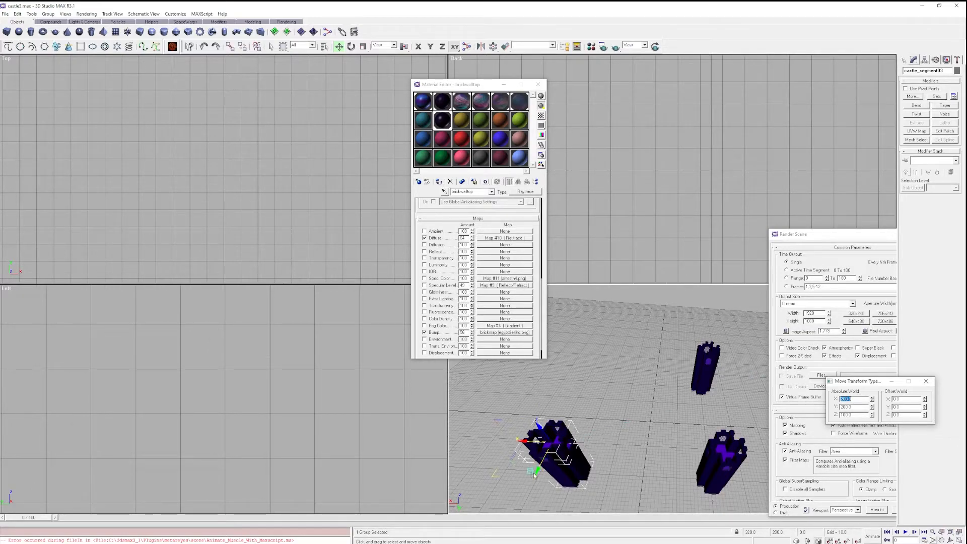
Clone castle_segment03 along Y as an independent copy named castle_segment04 and set its absolute Y position to -200.
shift+drag(537, 470, 594, 375)
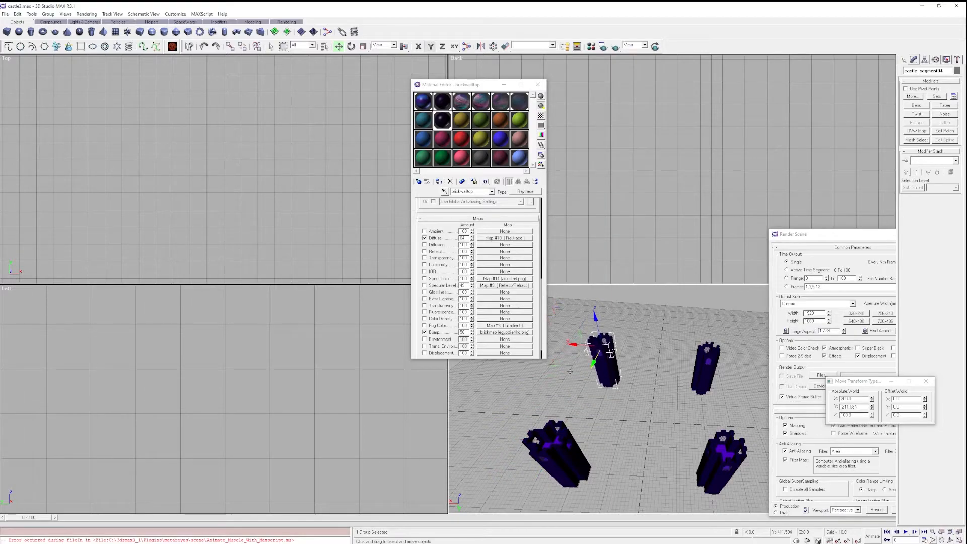
key(Return)
double_click(865, 406)
text(200)
key(Return)
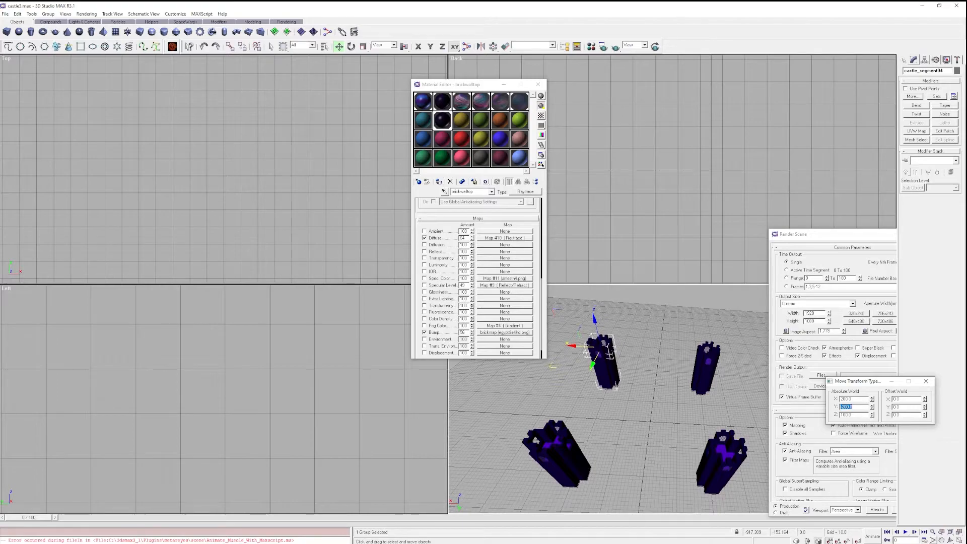
Move the Material Editor clear of the Perspective view and render that view of the four towers.
double_click(857, 399)
middle_drag(653, 436, 649, 406)
scroll(650, 411, down, 2)
scroll(650, 412, up, 2)
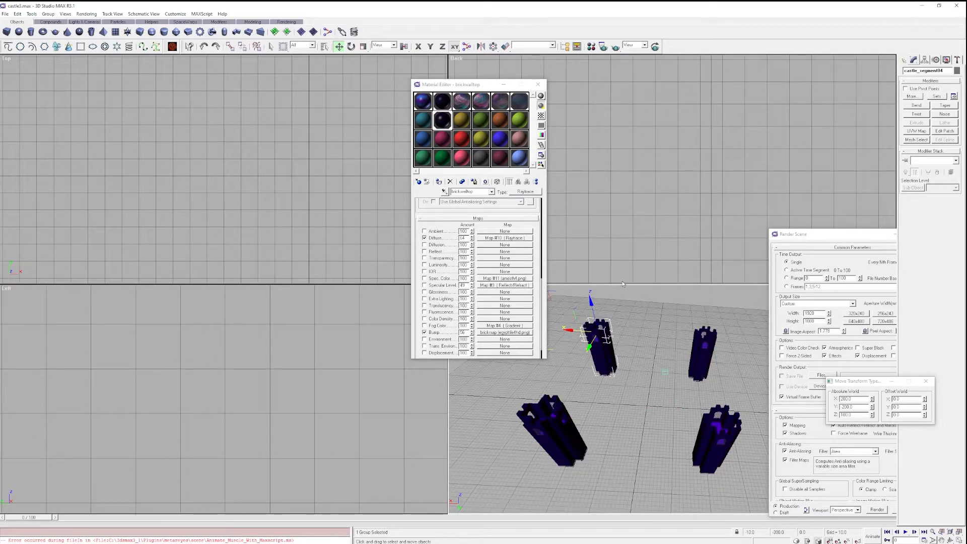
drag(461, 85, 370, 90)
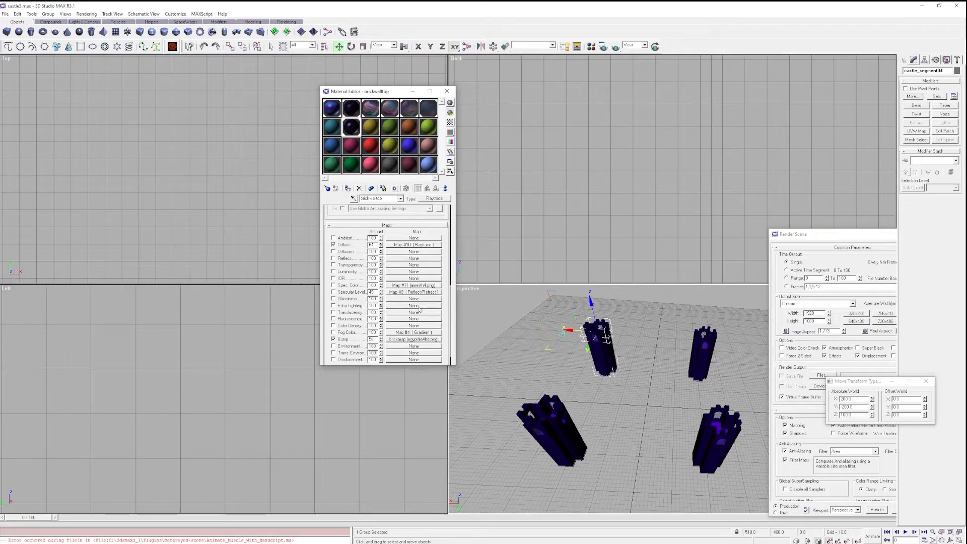
click(86, 14)
click(91, 22)
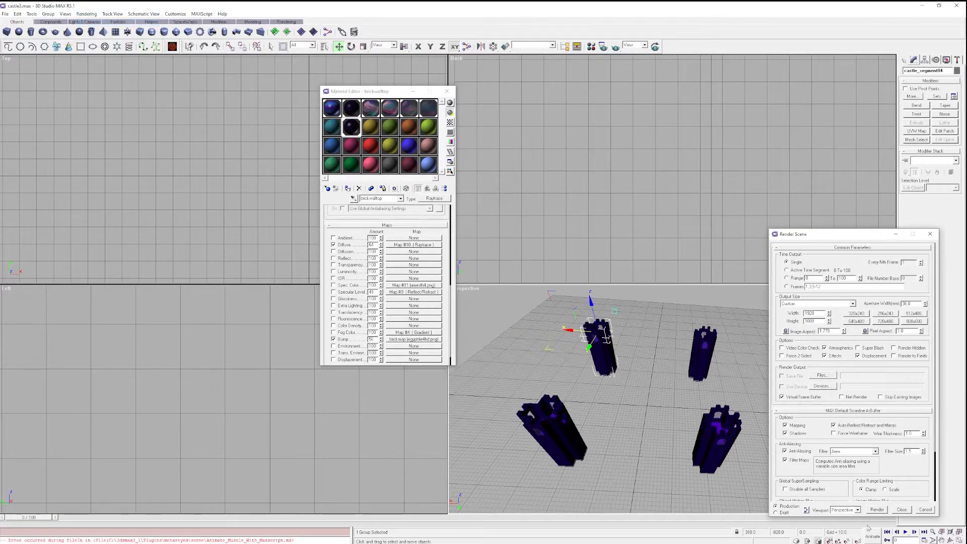
click(877, 510)
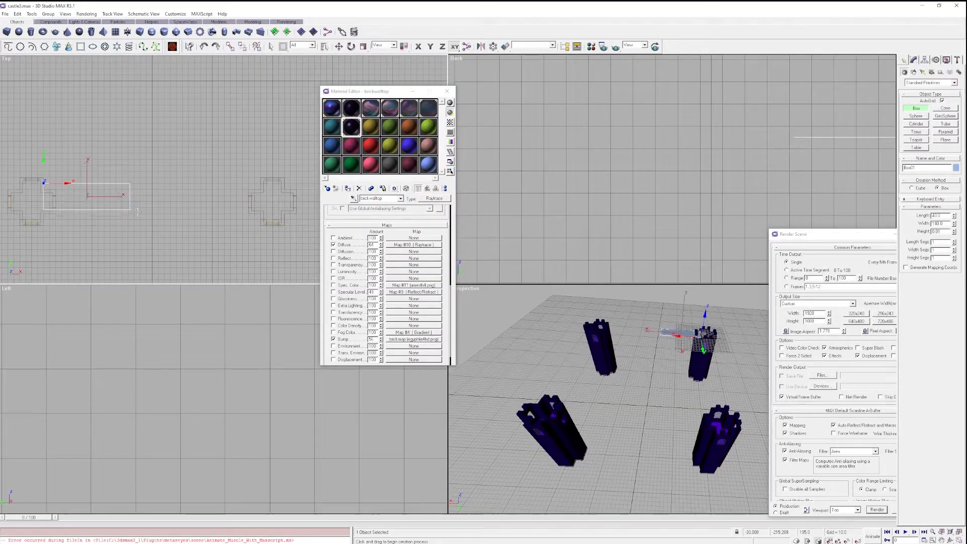
Draw a wall box between two towers, about 60 long, 360 wide and 190 deep, extending downward from the tower tops.
drag(138, 212, 260, 220)
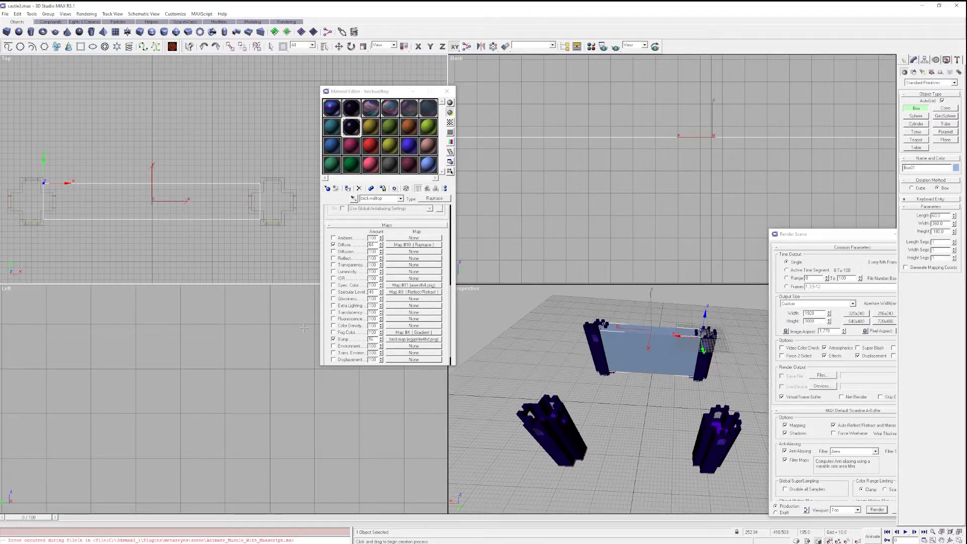
click(468, 258)
middle_drag(575, 190, 524, 243)
scroll(580, 222, down, 8)
middle_drag(580, 212, 584, 191)
scroll(584, 192, up, 5)
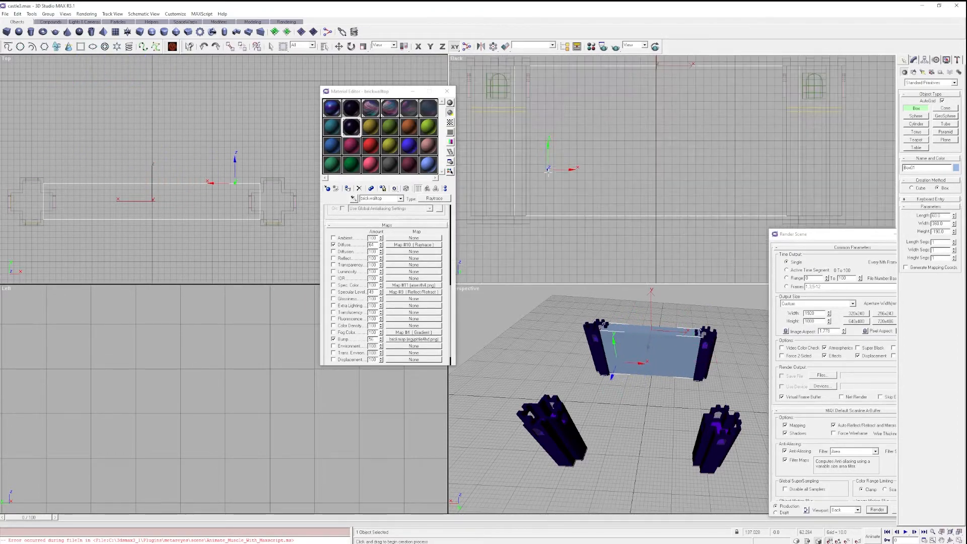
middle_drag(570, 188, 565, 244)
scroll(563, 246, down, 2)
click(338, 47)
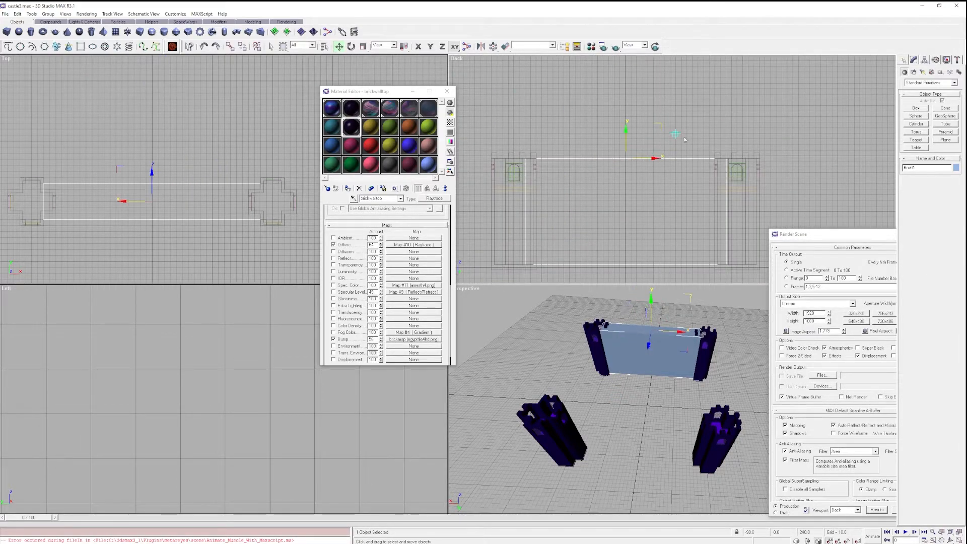
Shorten the wall box, trying a height of -170 before setting it to -150.
click(915, 60)
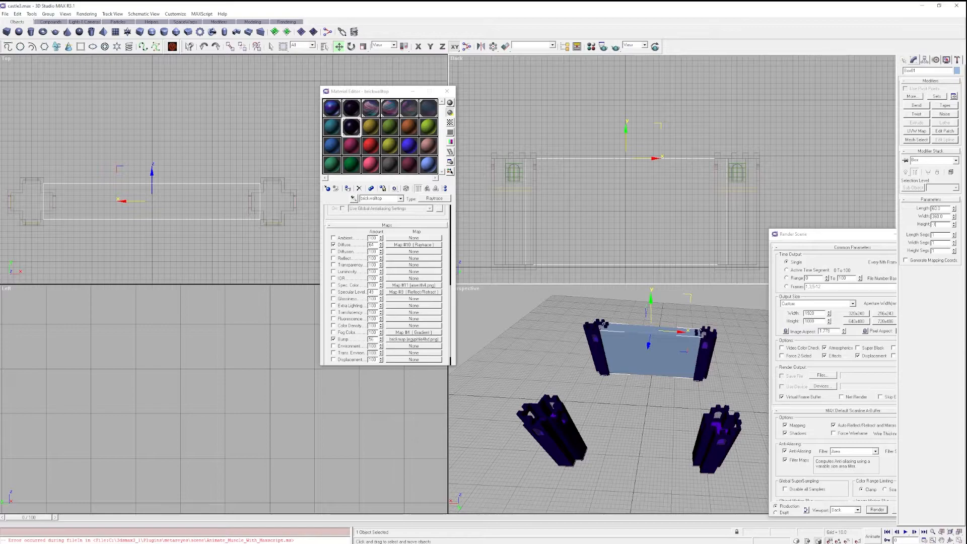
key(Return)
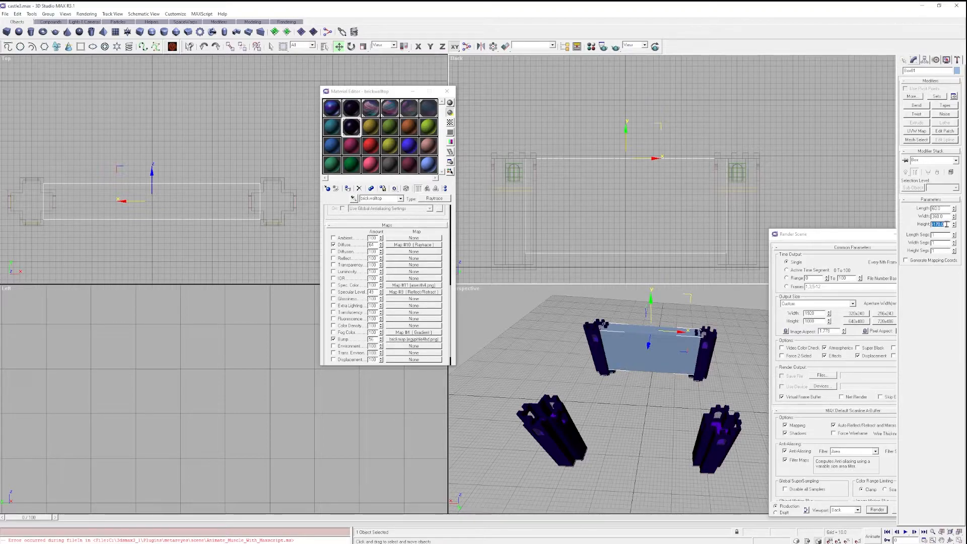
text(0)
key(Return)
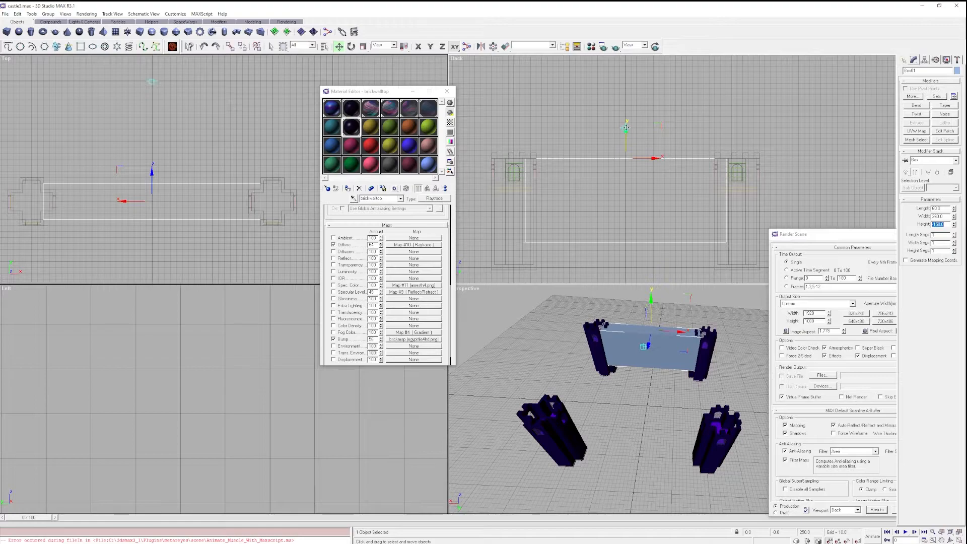
Try to lower the wall box vertically in the Back view, then undo the move.
drag(626, 129, 622, 154)
key(ctrl+z)
middle_drag(561, 188, 582, 153)
scroll(653, 149, up, 2)
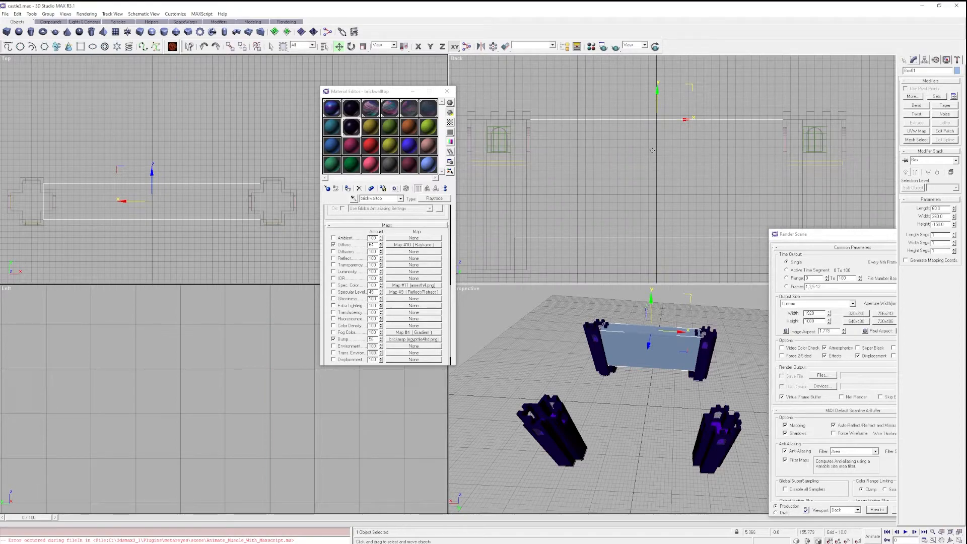
middle_drag(656, 171, 652, 114)
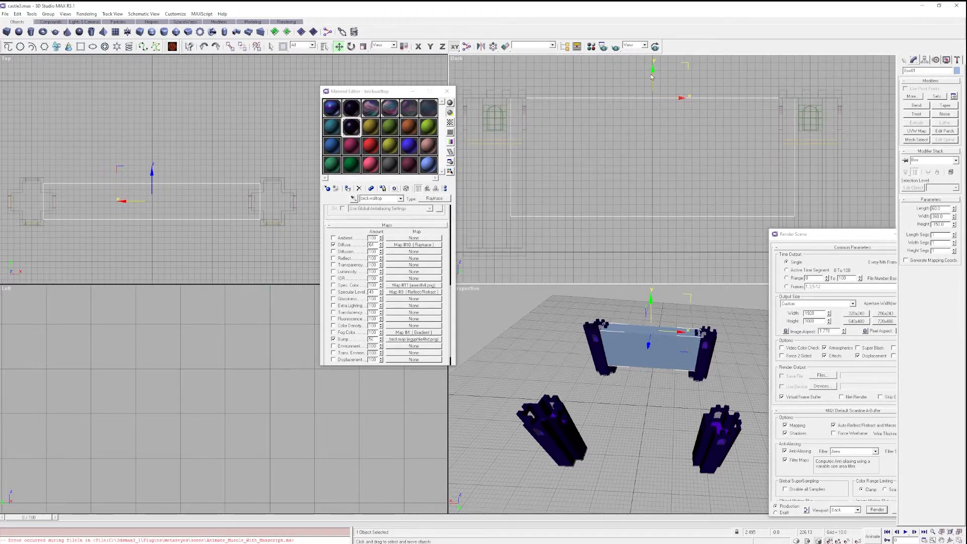
Set the wall box's absolute Z position to 130 after trying 0, 100 and 150, and set its height to -130.
right_click(338, 46)
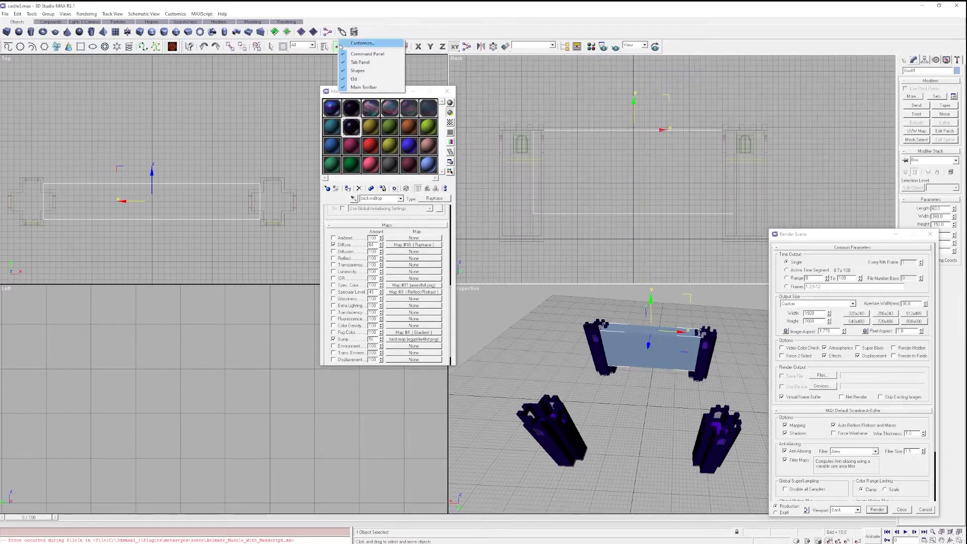
click(353, 43)
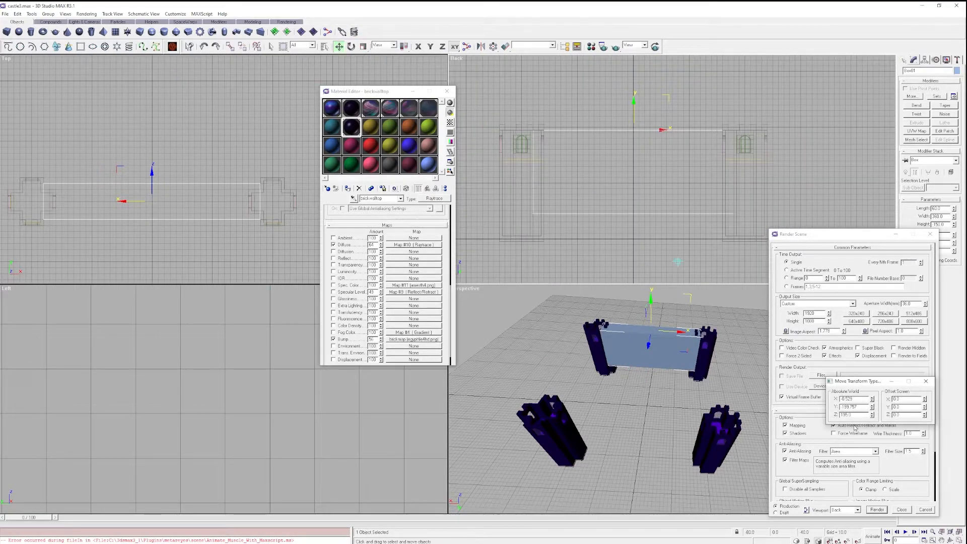
double_click(856, 415)
text(0)
key(Return)
text(10)
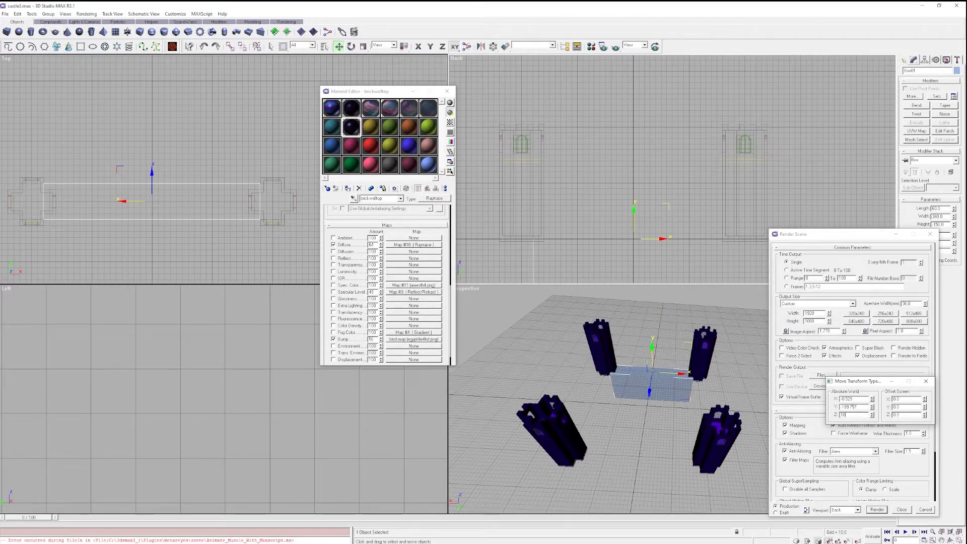
text(0)
key(Return)
text(15)
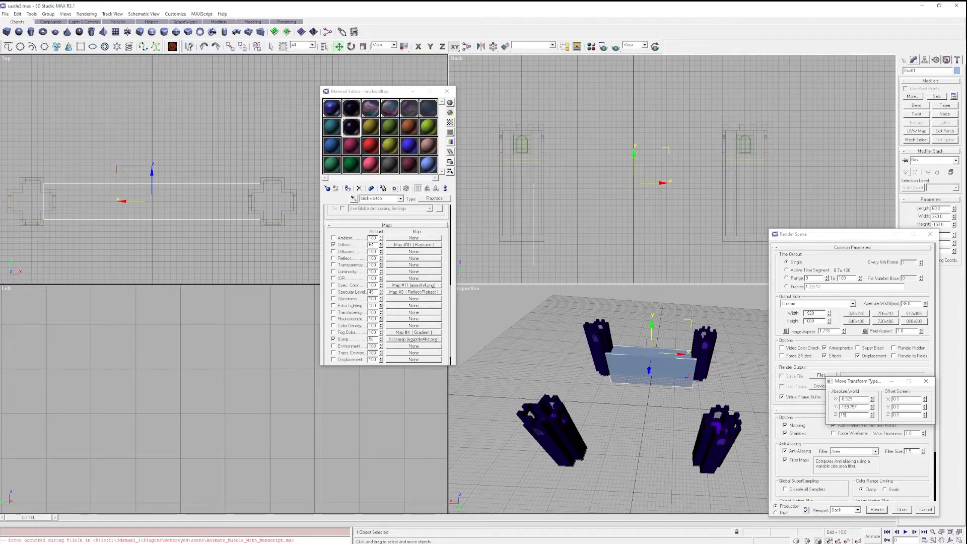
text(0)
key(Return)
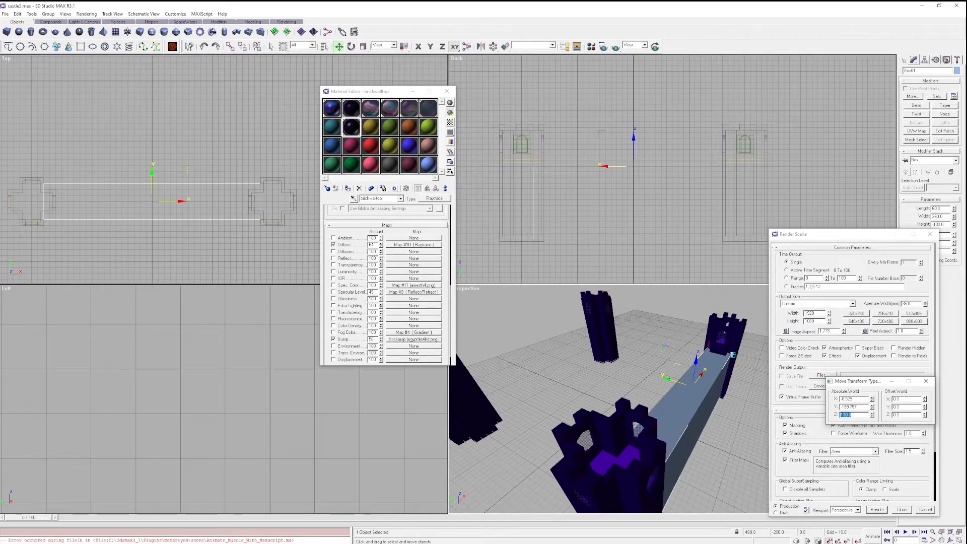
middle_drag(712, 378, 675, 382)
click(951, 540)
drag(624, 390, 584, 408)
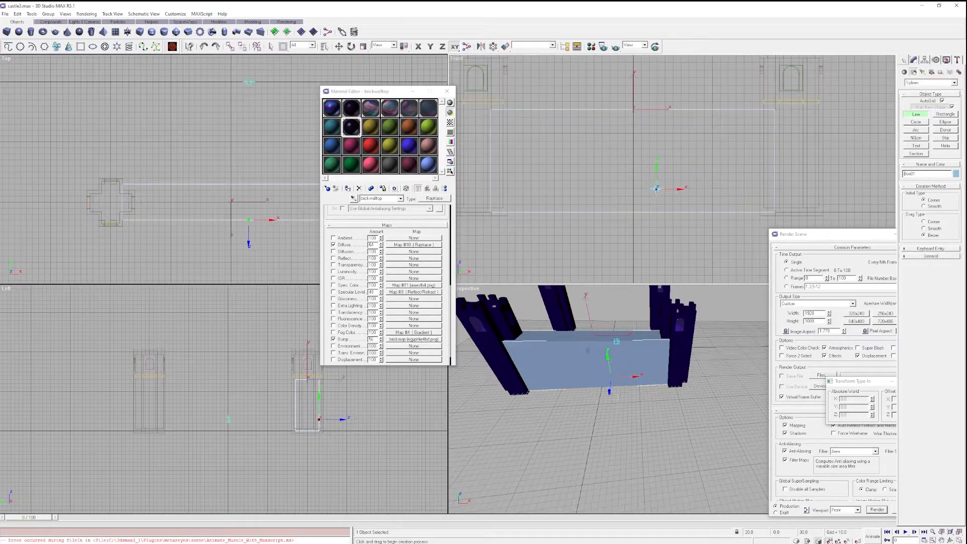
click(618, 211)
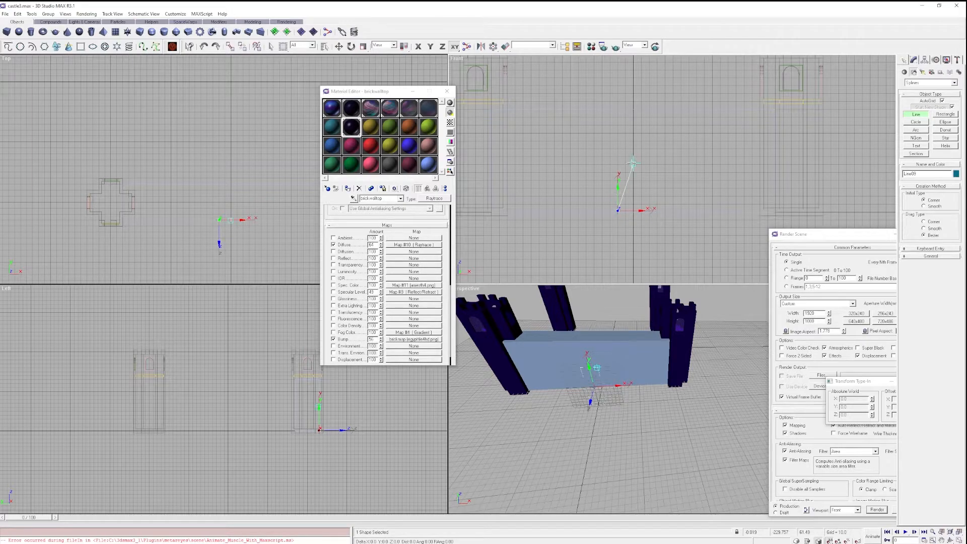
right_click(652, 170)
click(618, 211)
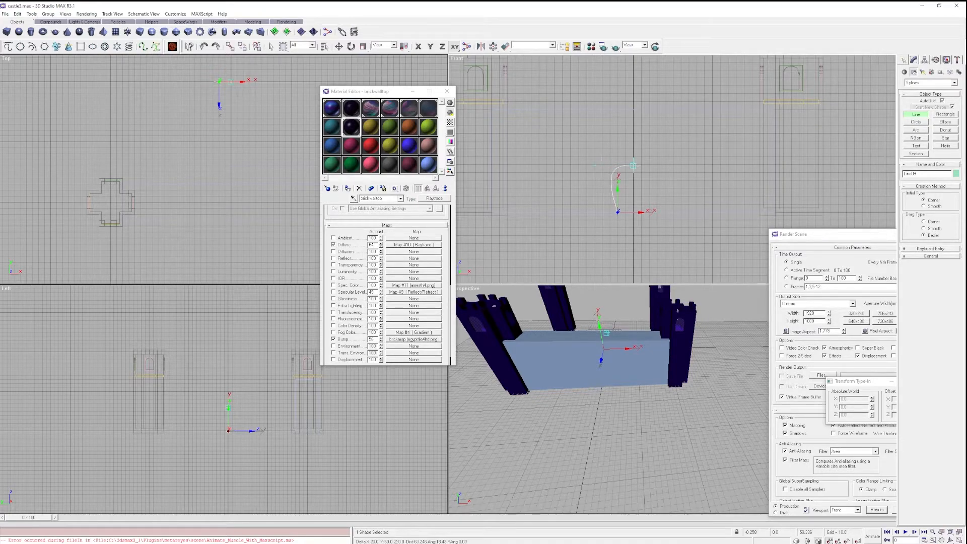
right_click(635, 164)
Draw a closed oval spline about 40 wide in the Front view, centred on the wall's base line, using curved line segments.
click(618, 212)
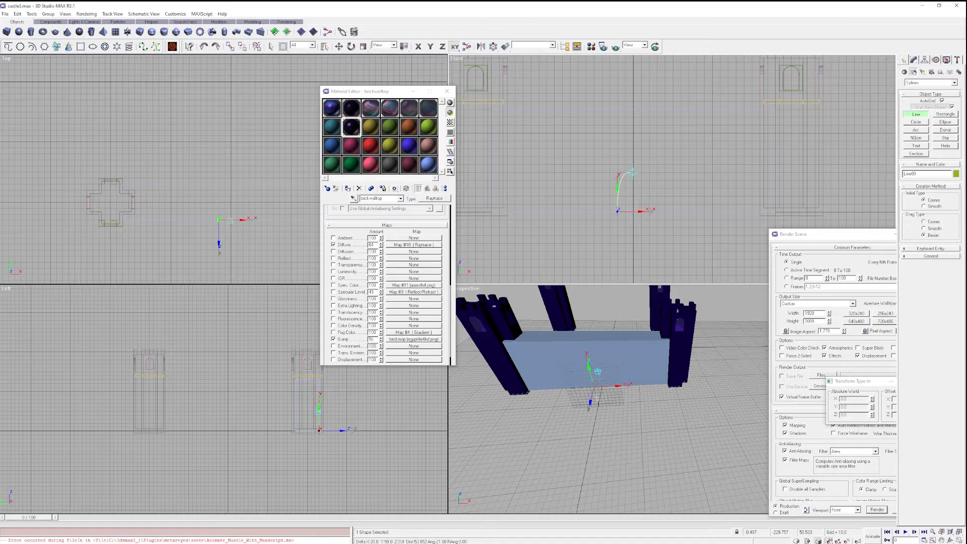
click(634, 172)
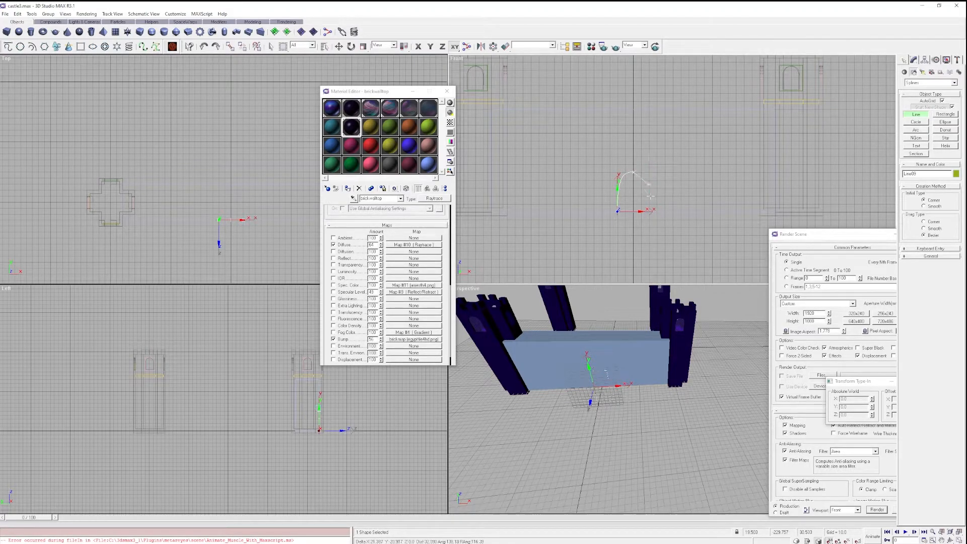
drag(650, 211, 649, 255)
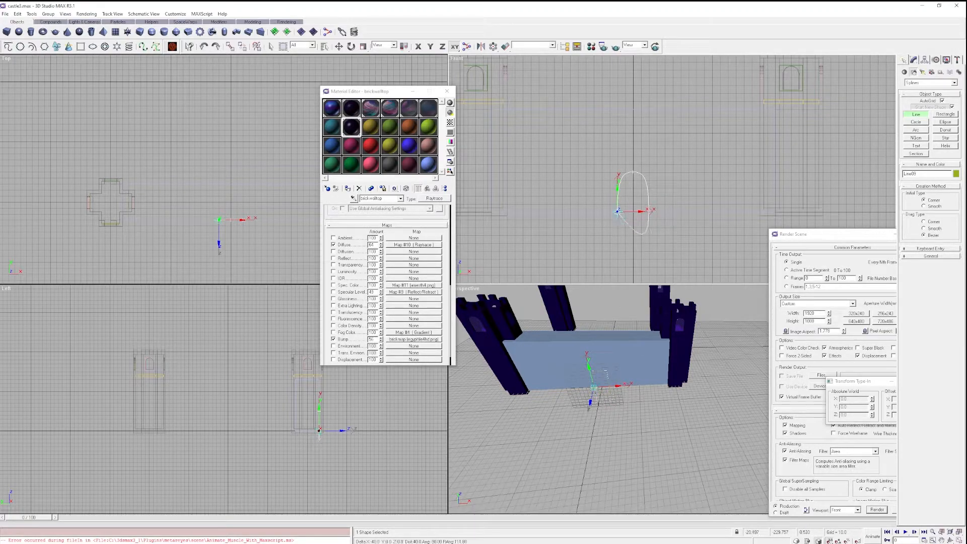
click(618, 211)
click(470, 298)
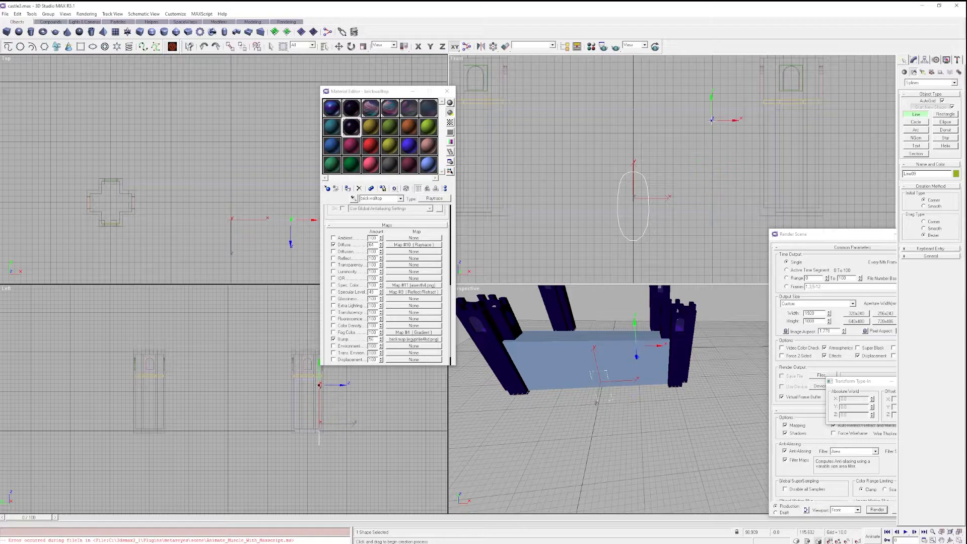
Extrude the closed oval spline by an amount of 74.5.
click(338, 47)
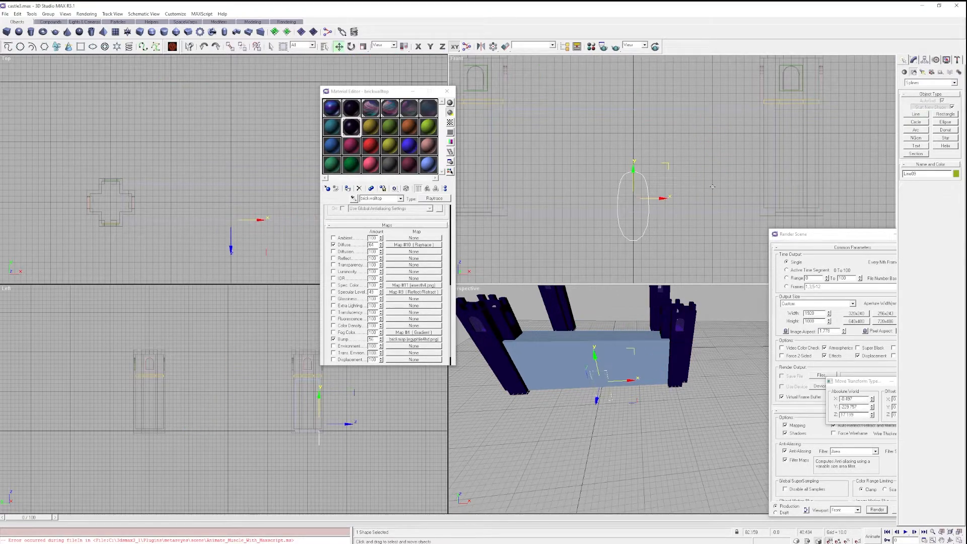
click(914, 60)
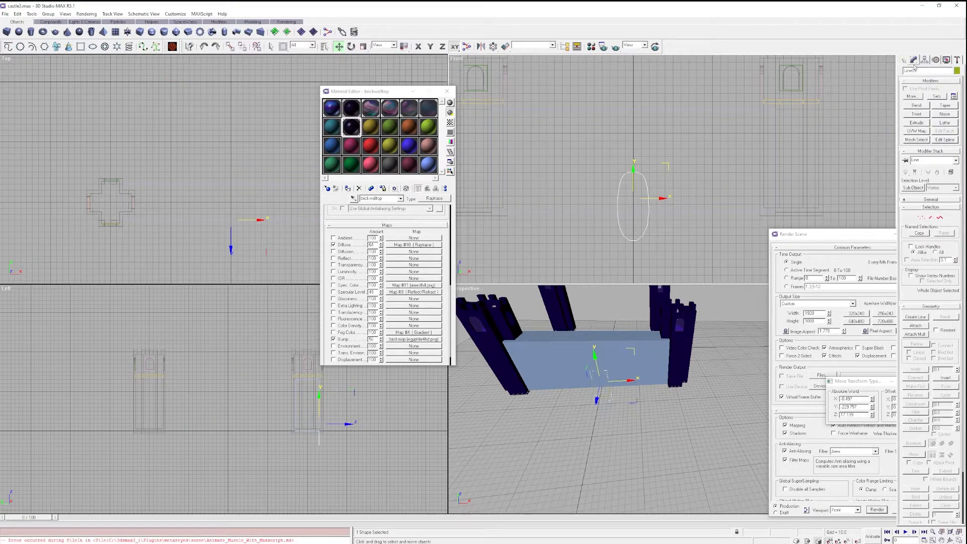
click(917, 123)
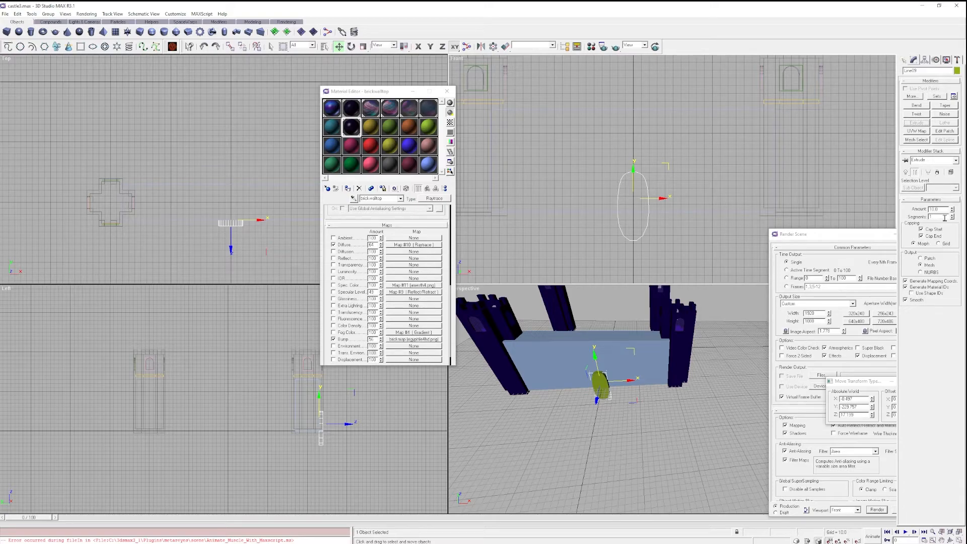
drag(952, 210, 952, 190)
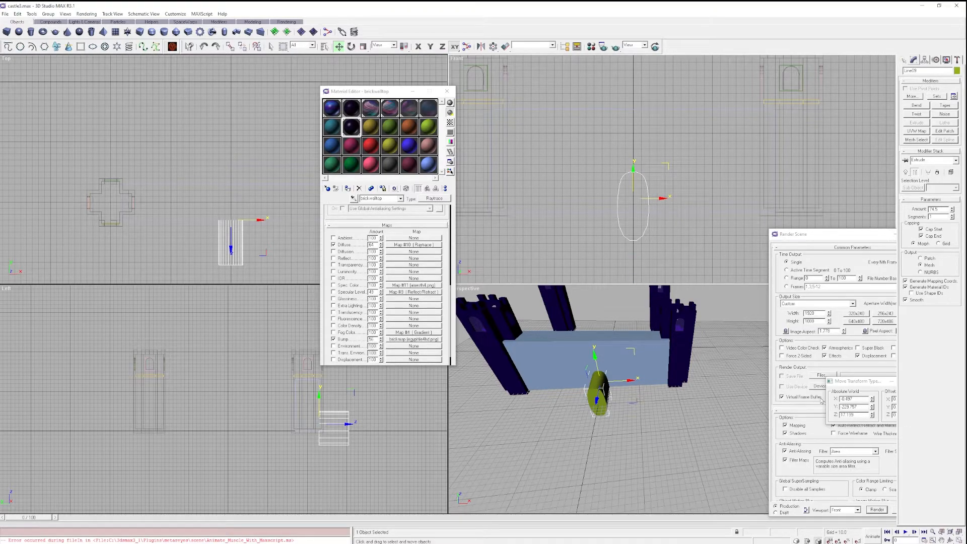
Increase the oval's extrusion amount to 142.5 and shift it to absolute Y -125.757 so that it passes completely through the wall.
drag(595, 403, 598, 387)
key(ctrl+z)
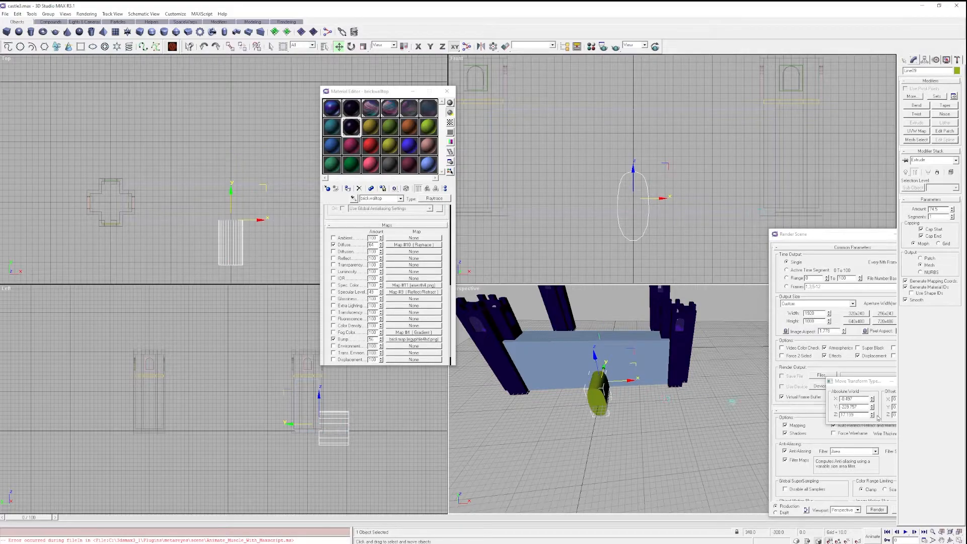
drag(872, 408, 874, 382)
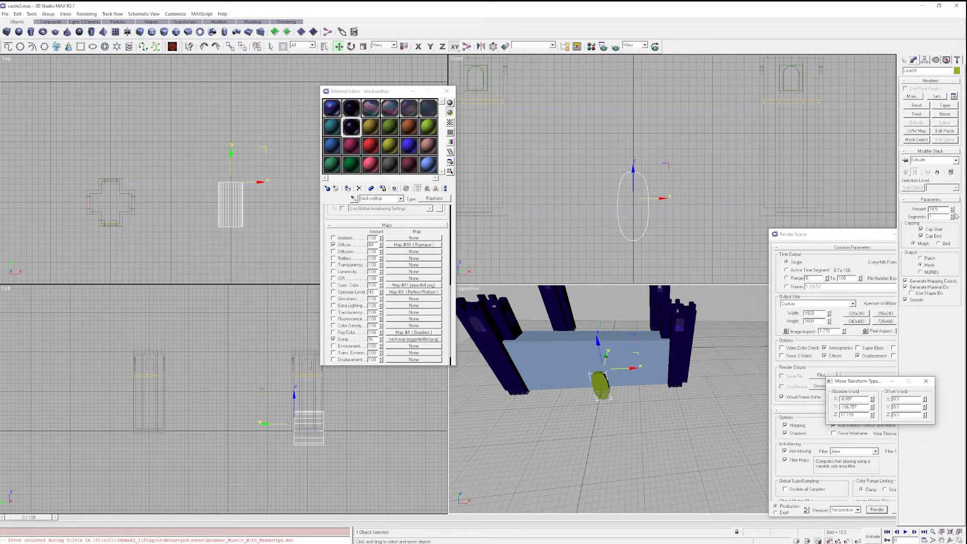
drag(952, 210, 952, 174)
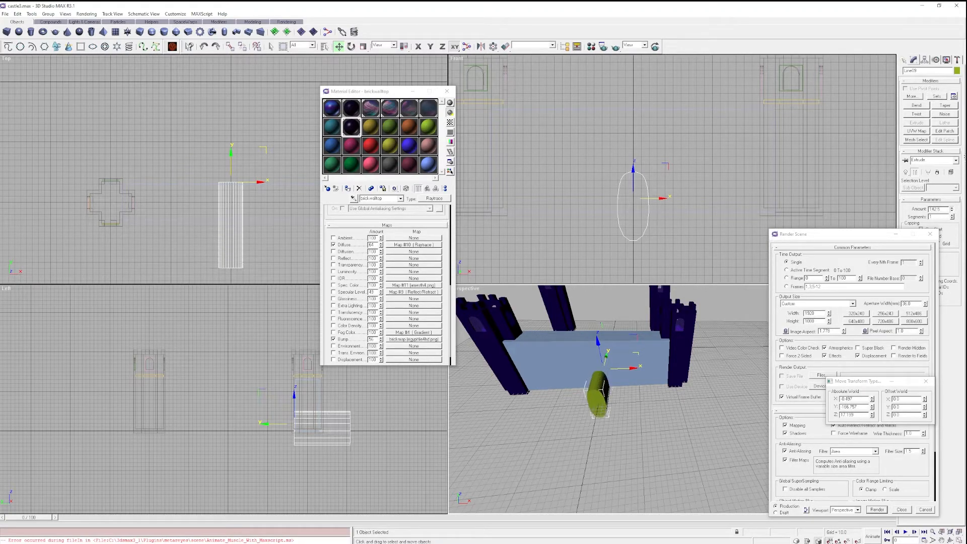
drag(872, 409, 872, 393)
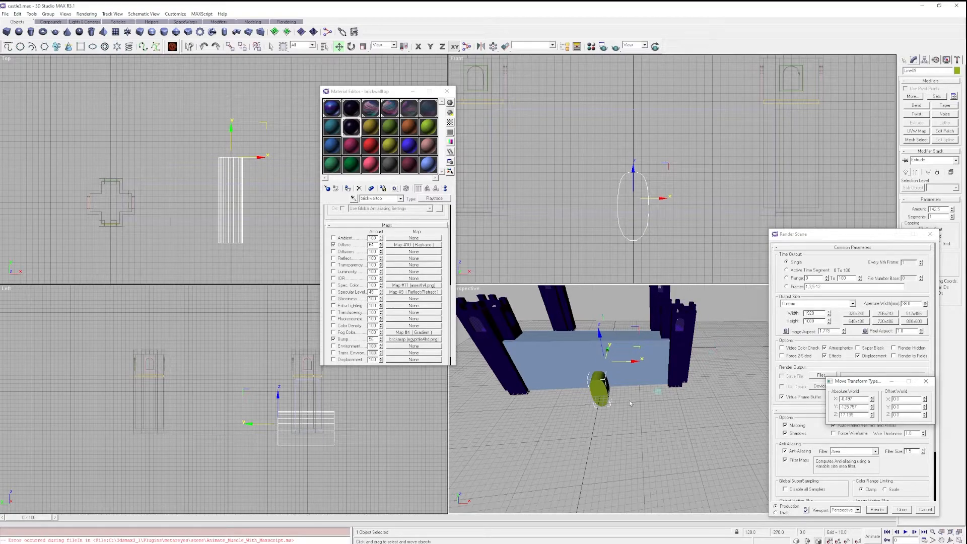
Cut an arched gateway into the wall box by subtracting the extruded oval with a Boolean operation.
mouse_move(622, 415)
middle_down()
mouse_move(672, 430)
mouse_move(664, 444)
mouse_move(693, 357)
mouse_move(667, 408)
mouse_move(672, 444)
middle_up()
scroll(671, 452, up, 3)
click(951, 540)
drag(668, 456, 647, 394)
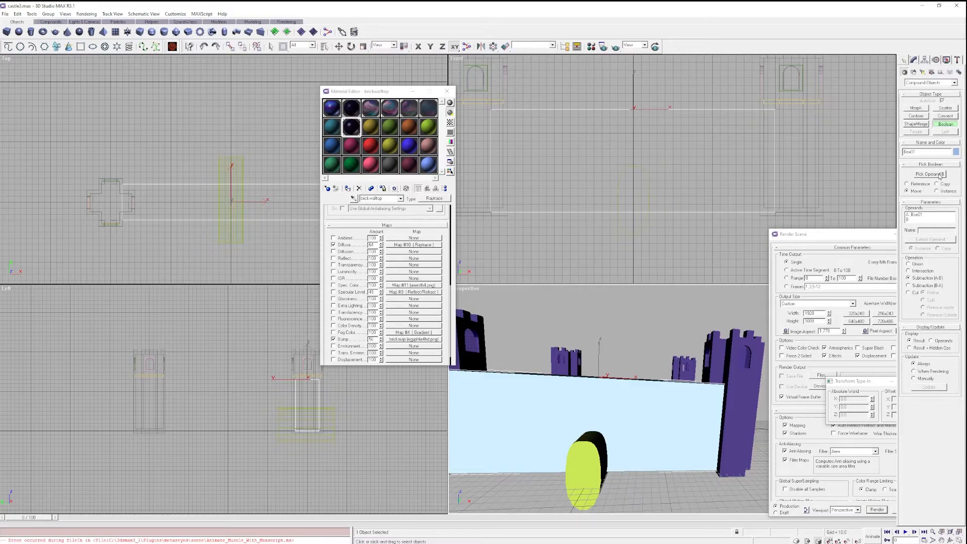
click(939, 174)
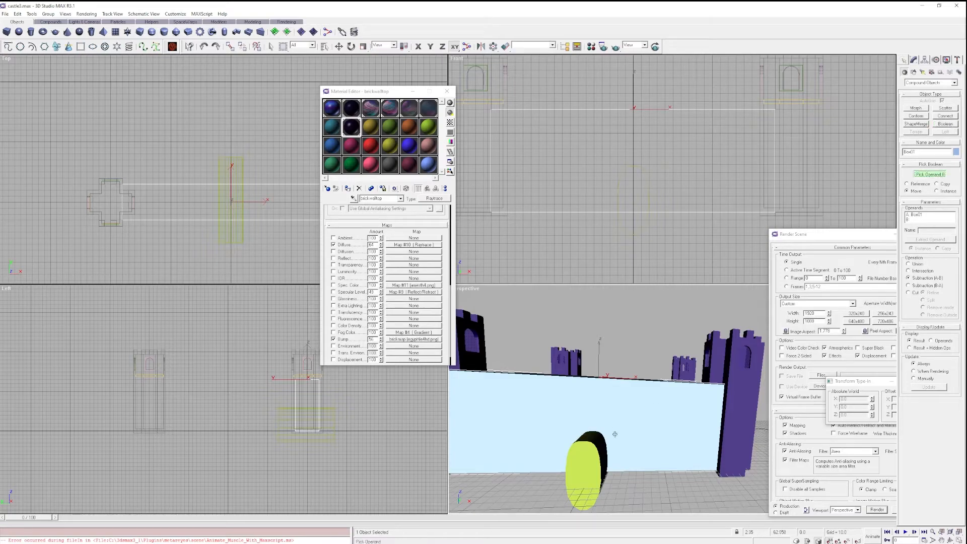
click(578, 478)
middle_drag(647, 457, 674, 444)
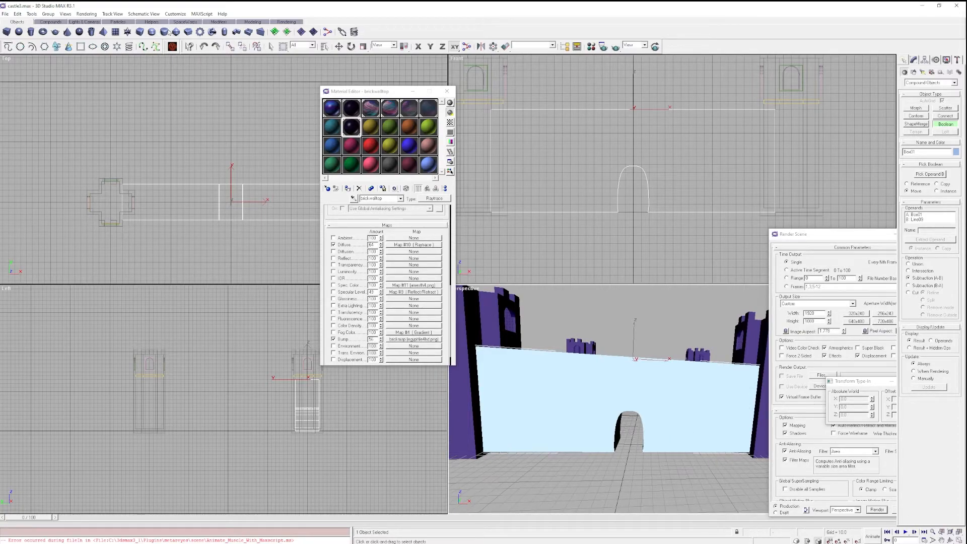
Apply the brickwalltop material to the wall and test-render the Perspective view before and after.
click(877, 510)
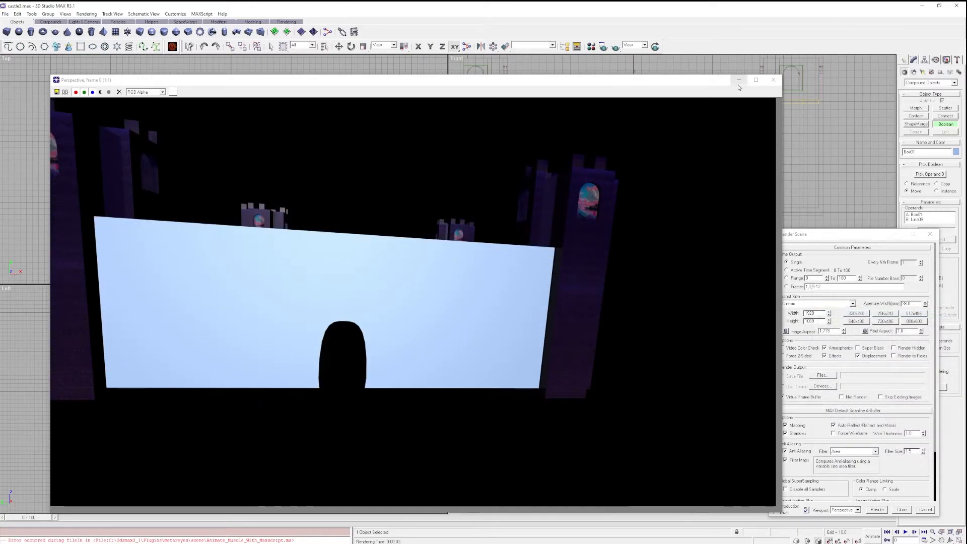
click(773, 80)
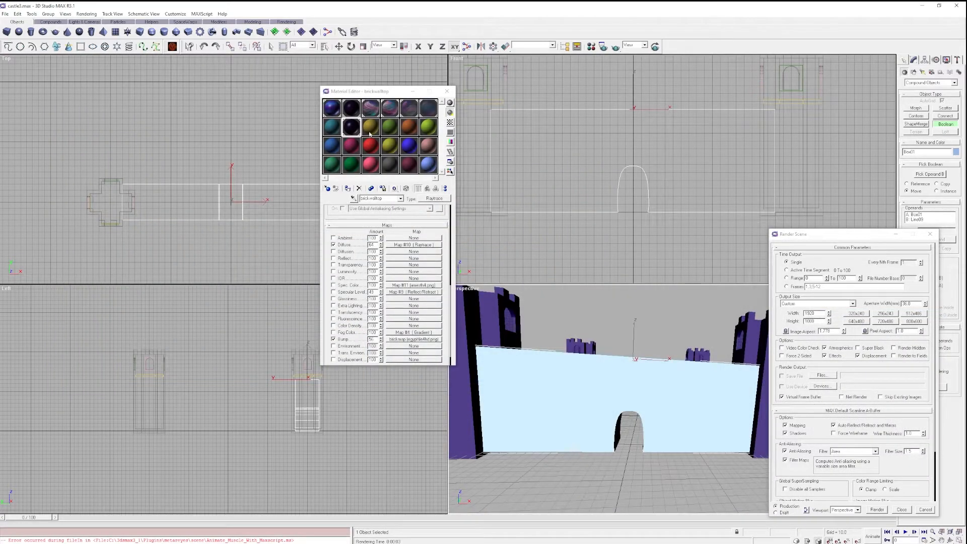
drag(349, 129, 623, 404)
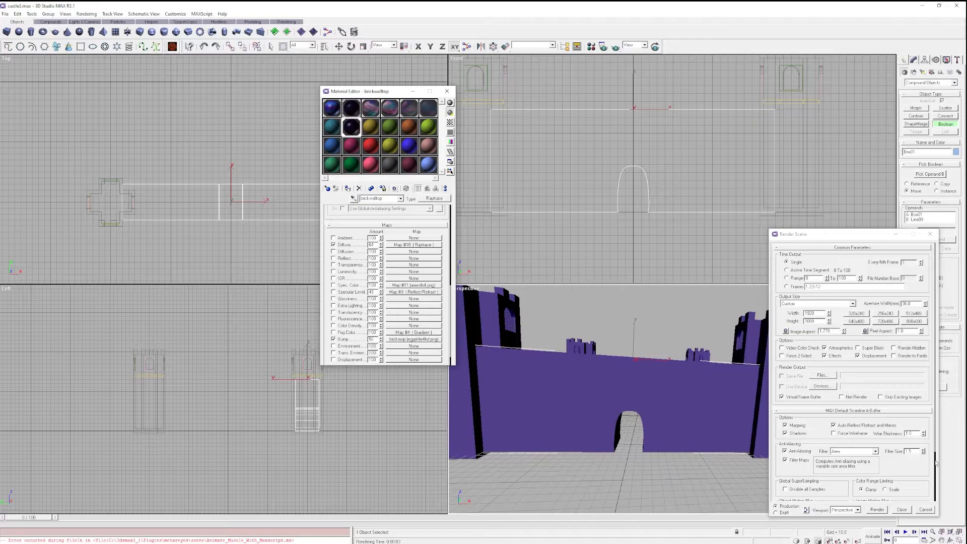
click(878, 510)
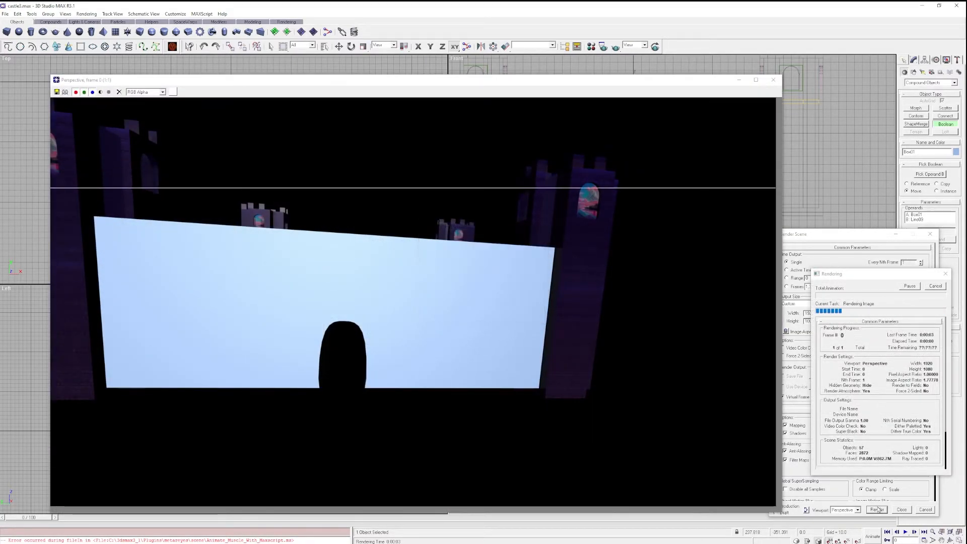
click(774, 79)
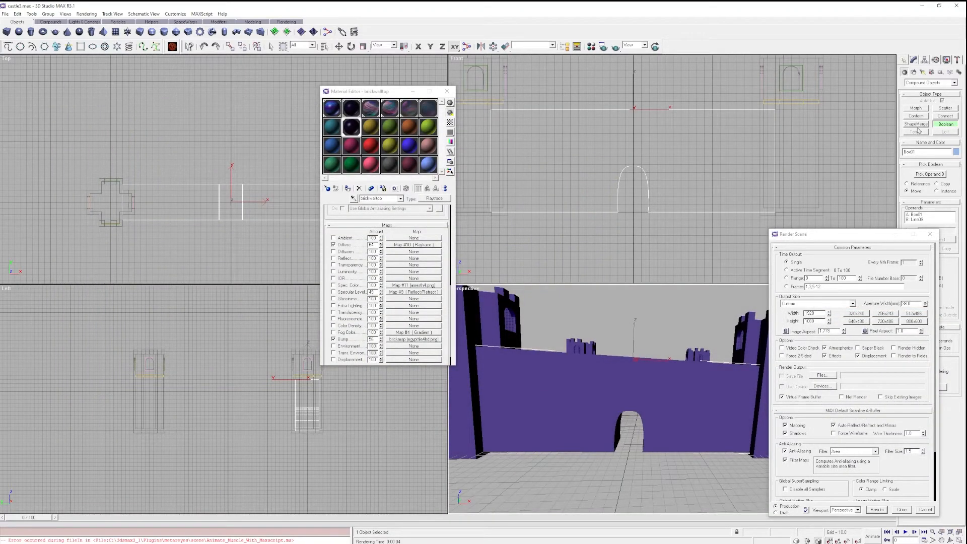
Save the scene as a new file named castle4.max.
click(914, 60)
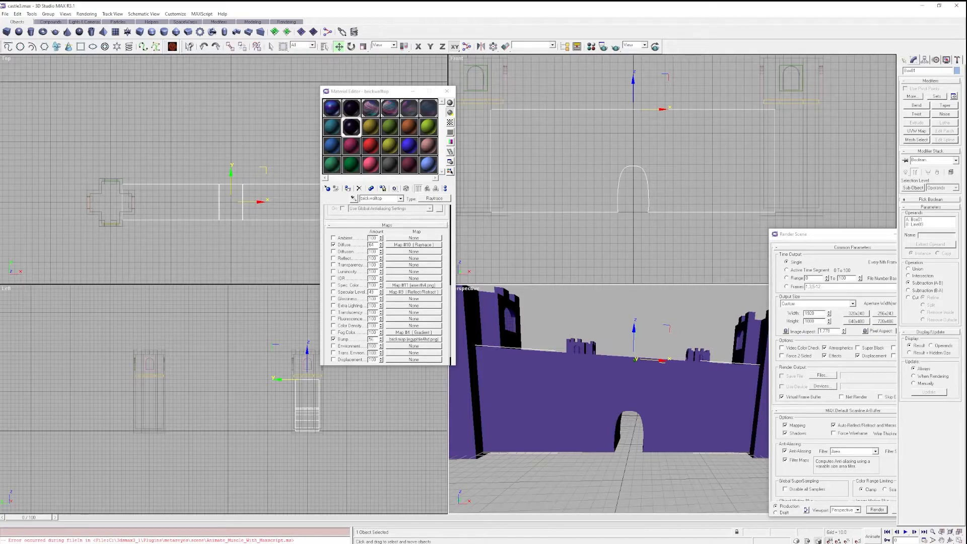
click(5, 14)
click(24, 60)
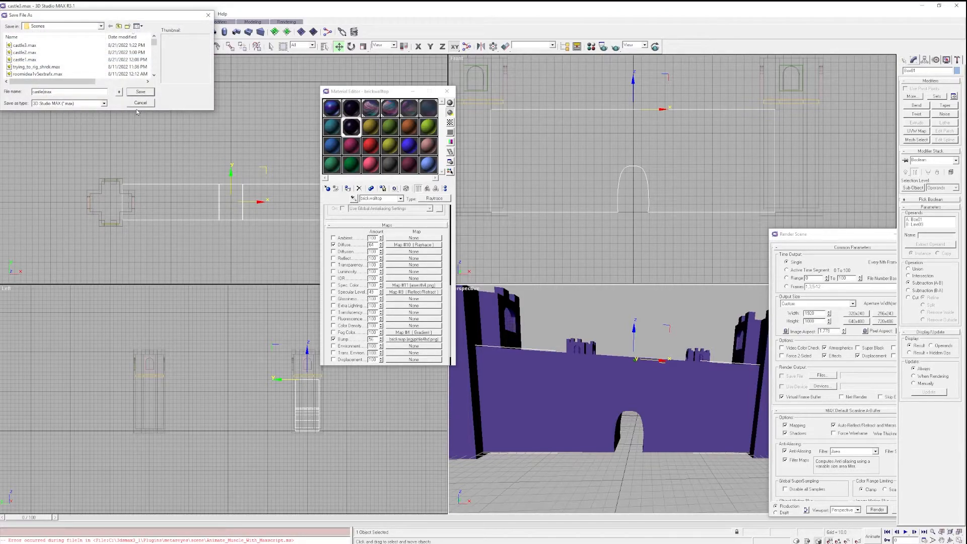
click(141, 92)
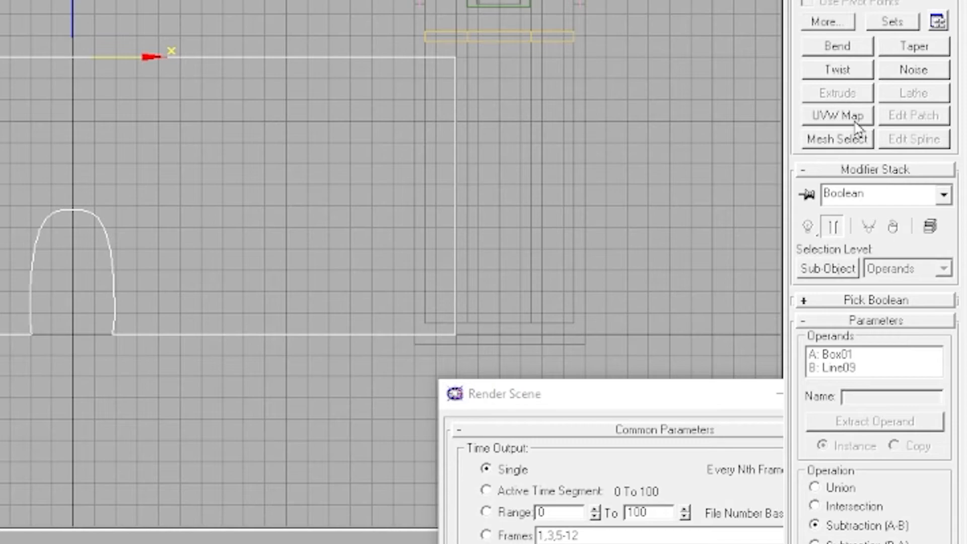
Add a UVW Map modifier with Box mapping to the gateway wall and render the Perspective view.
click(855, 120)
click(835, 414)
click(877, 510)
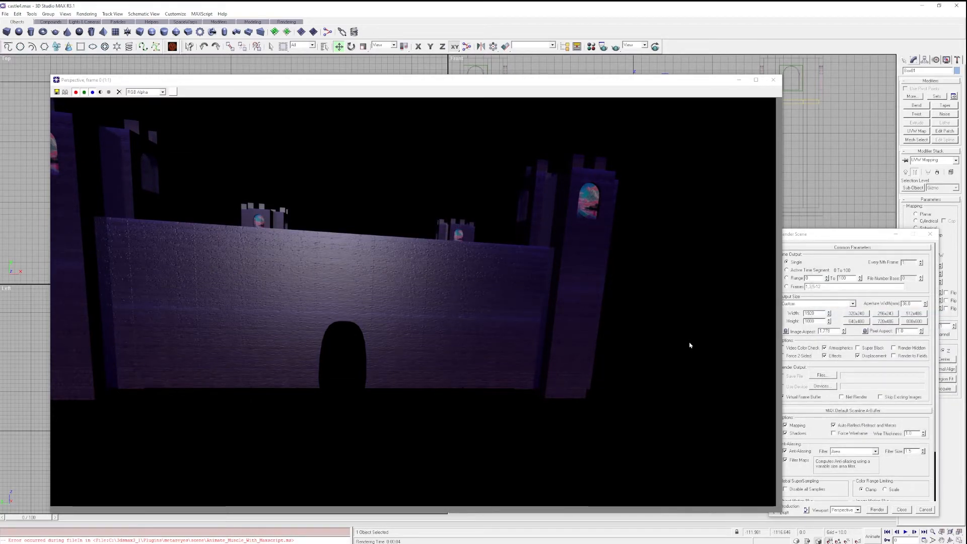
Render the castle from a higher Perspective viewpoint to check the front and rear walls.
click(930, 236)
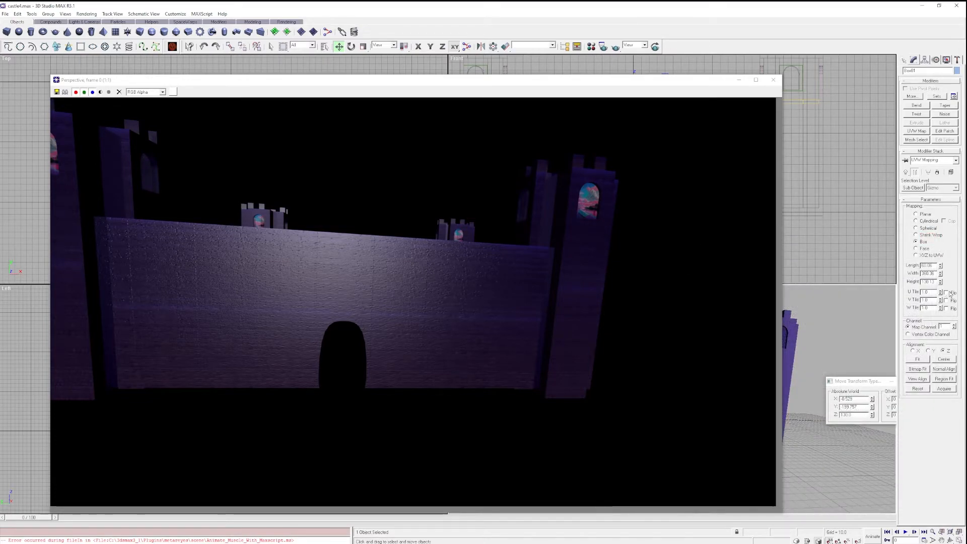
click(792, 510)
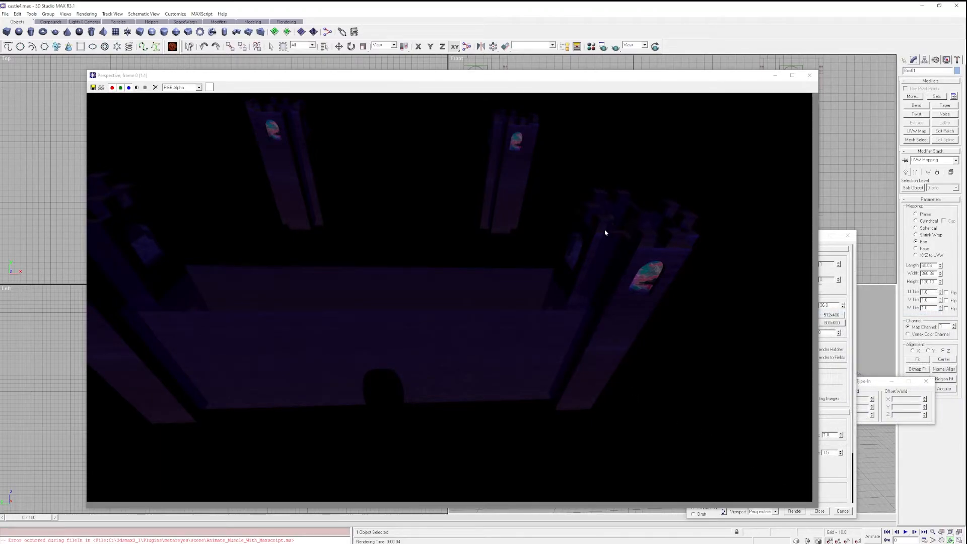
click(814, 78)
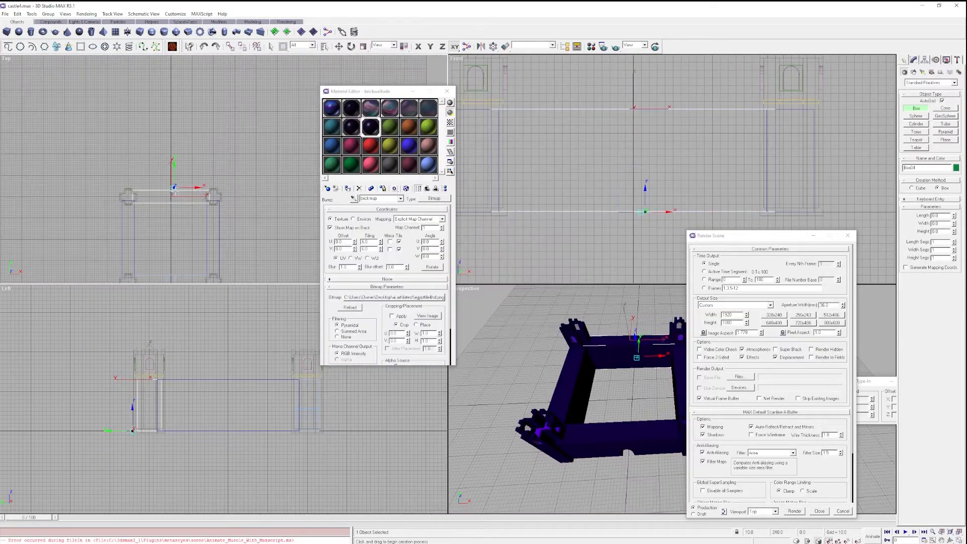
Draw a flat floor box about 340 by 340 and 10 high in the Top view, filling the courtyard between the four walls.
scroll(159, 172, up, 4)
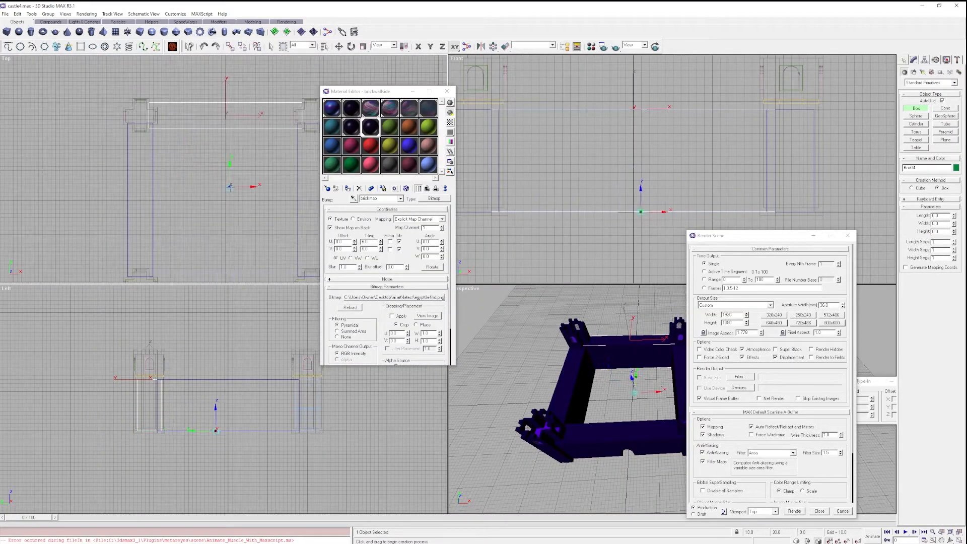
drag(127, 100, 271, 246)
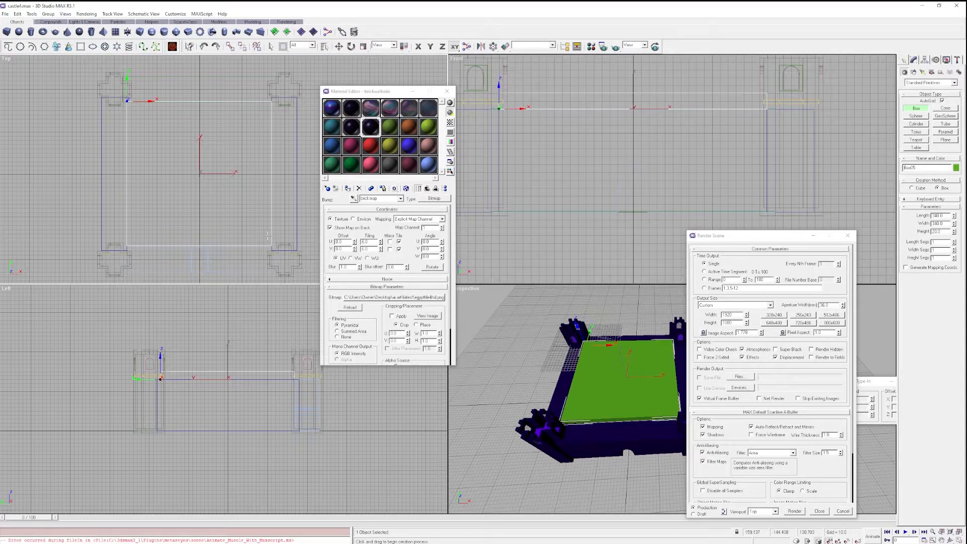
click(268, 244)
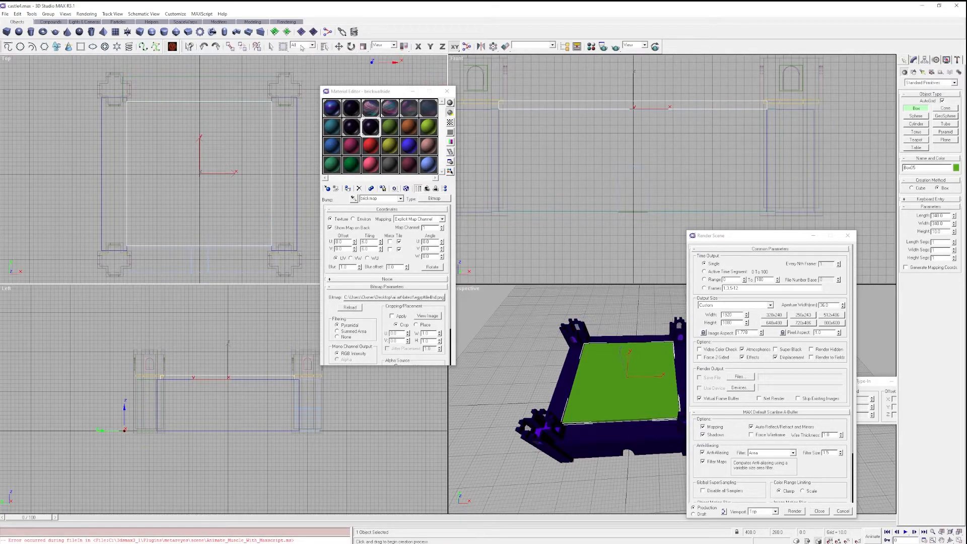
Lower the floor box vertically from the wall tops to the base of the castle.
click(338, 46)
drag(621, 357, 625, 375)
drag(625, 379, 625, 379)
key(F8)
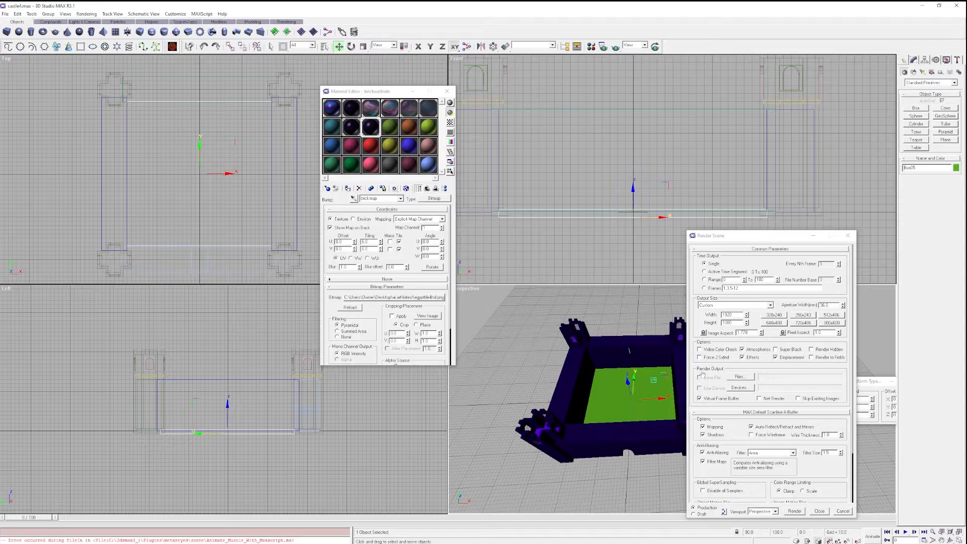
Apply the grass material and a Box UVW Map to the courtyard floor, and render the gateway from a close Perspective view.
middle_drag(652, 374, 627, 305)
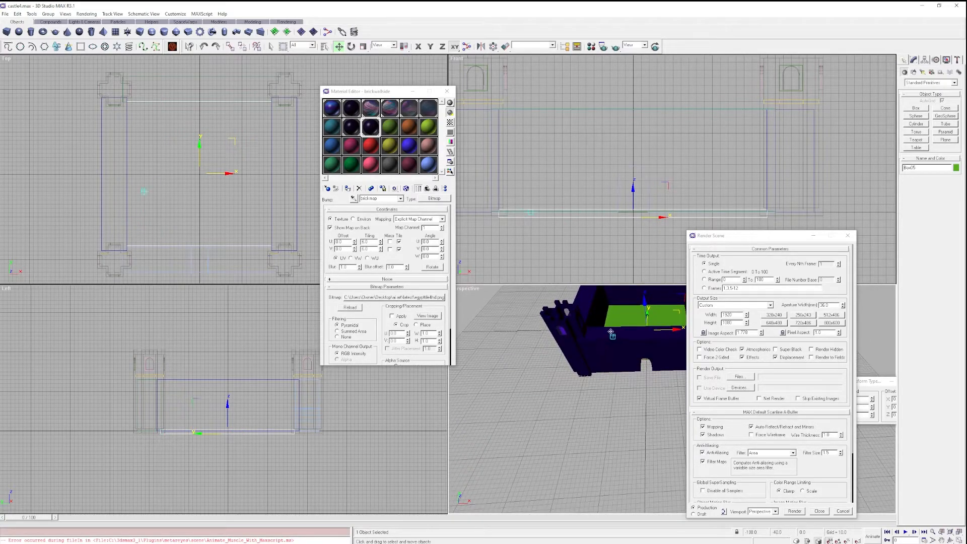
scroll(633, 212, up, 3)
right_click(628, 214)
scroll(627, 214, up, 8)
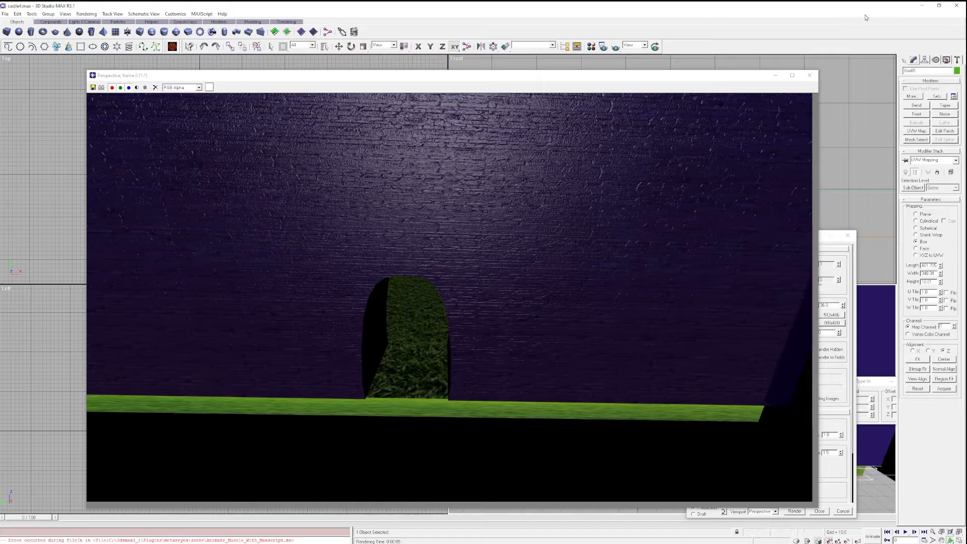
click(810, 75)
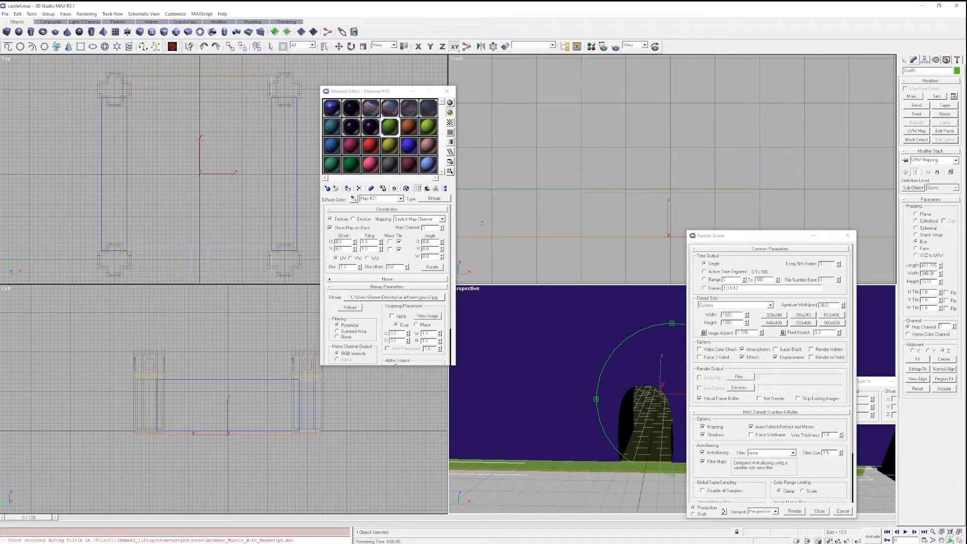
Set the floor's UVW mapping length to 1000 and width to 1400.
click(339, 47)
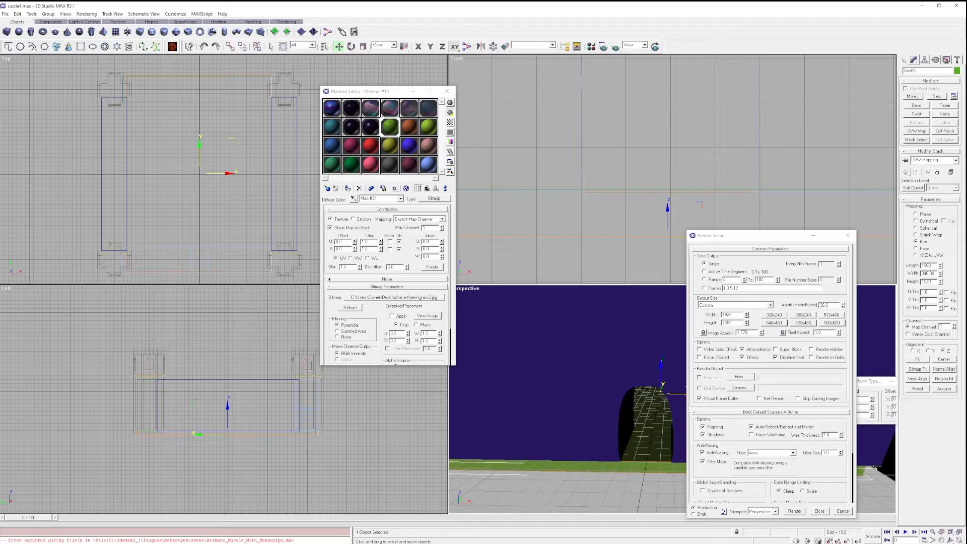
key(Return)
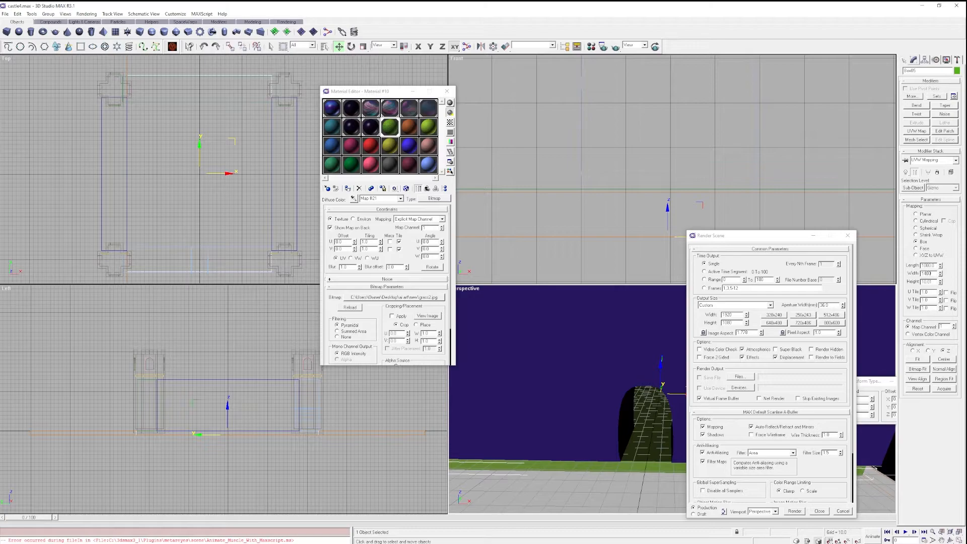
key(Return)
scroll(647, 396, down, 8)
middle_drag(654, 407, 616, 457)
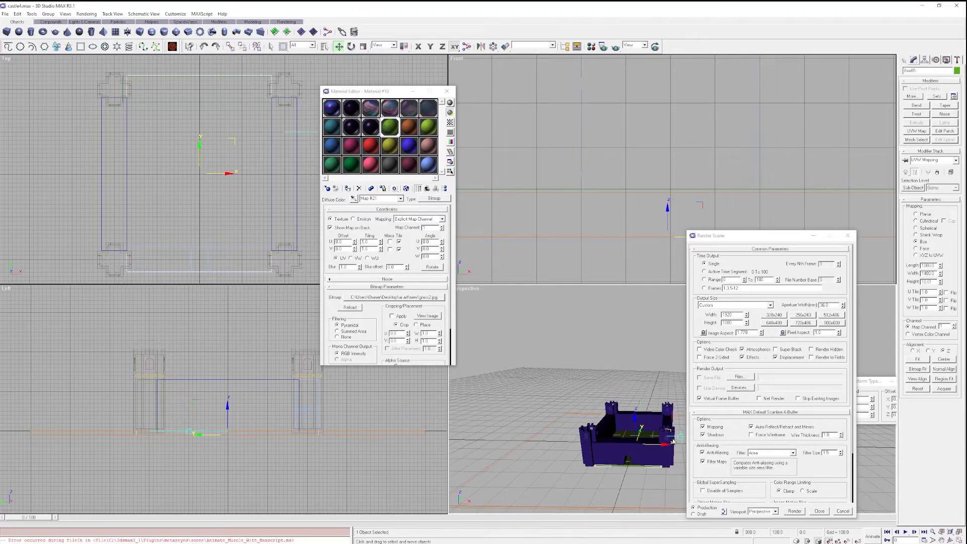
scroll(572, 486, up, 5)
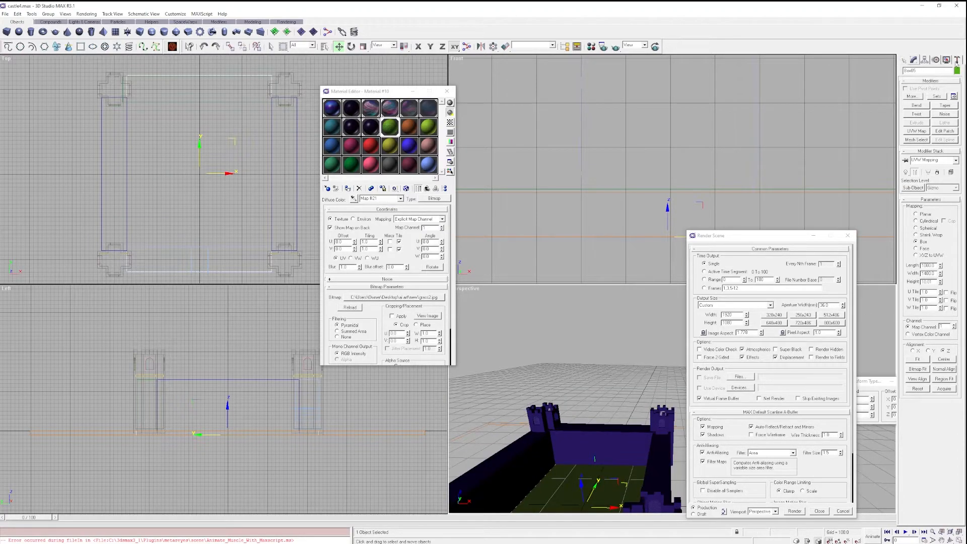
Return to the floor's base Box level and set its length to 1000 and width to 1400, extending it beyond the walls.
click(956, 160)
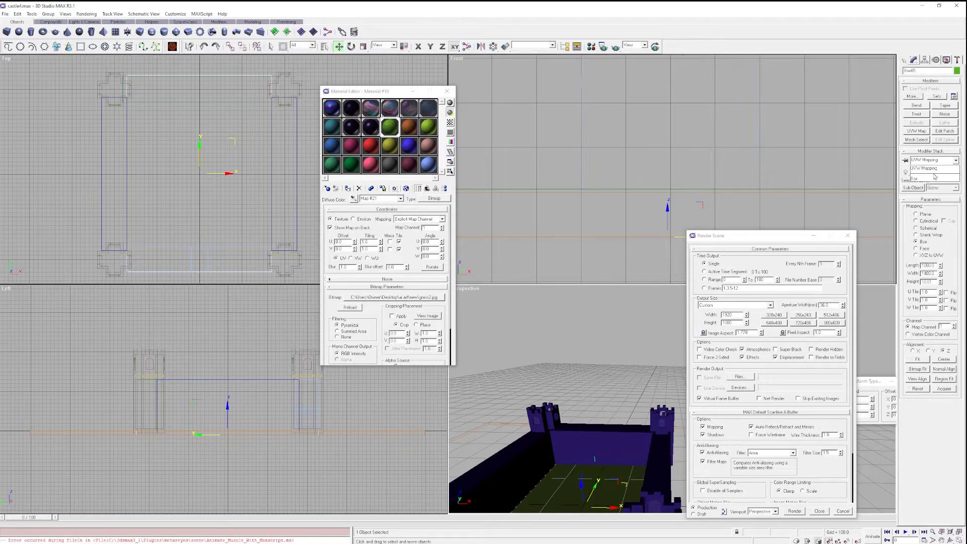
click(927, 178)
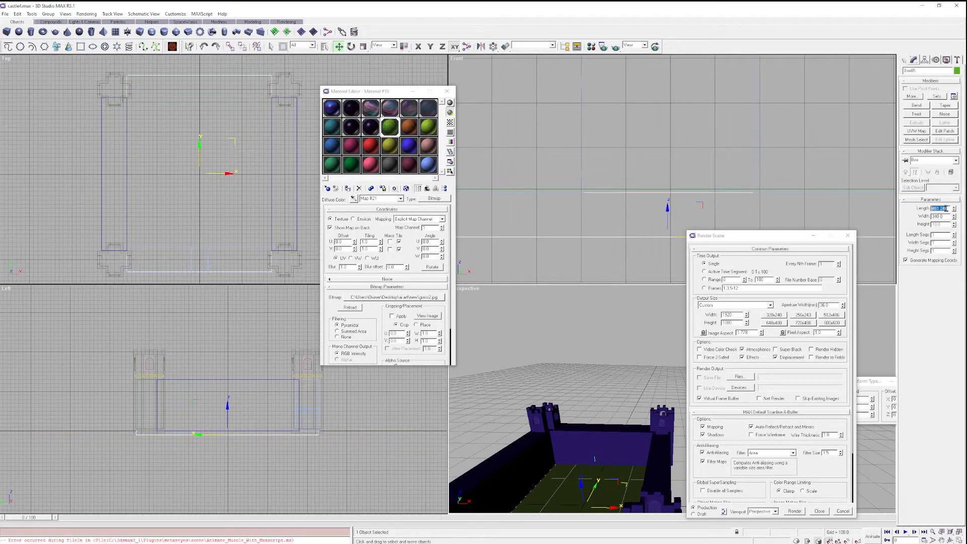
key(Return)
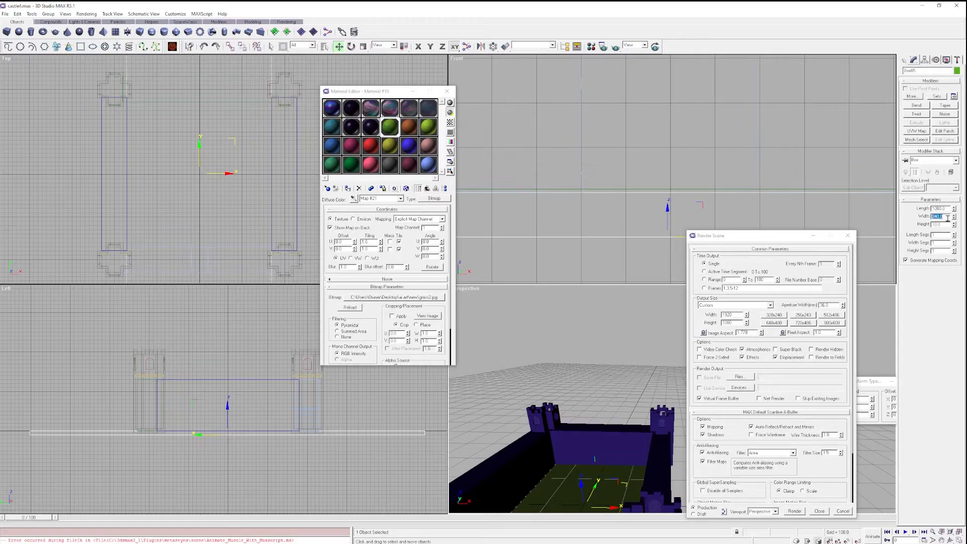
double_click(943, 210)
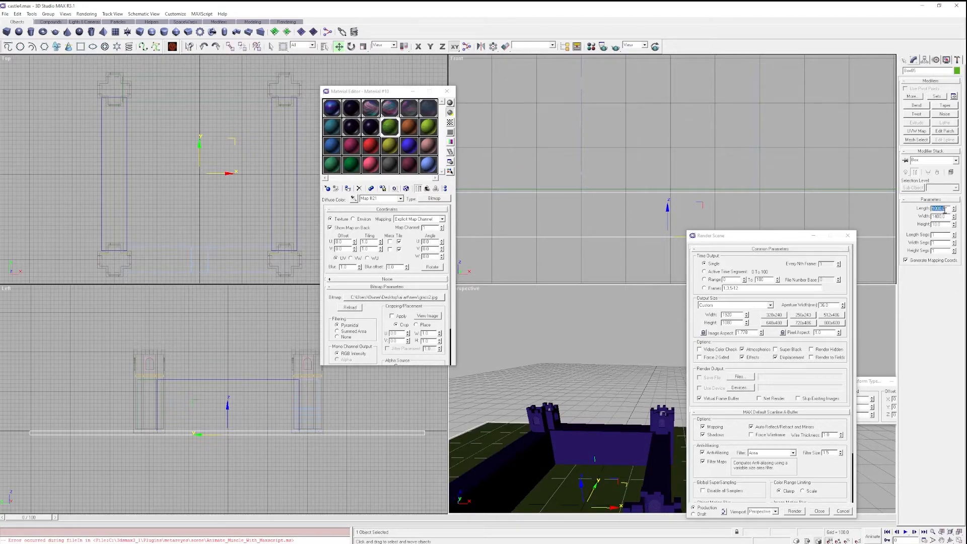
middle_drag(605, 345, 652, 305)
scroll(635, 342, down, 5)
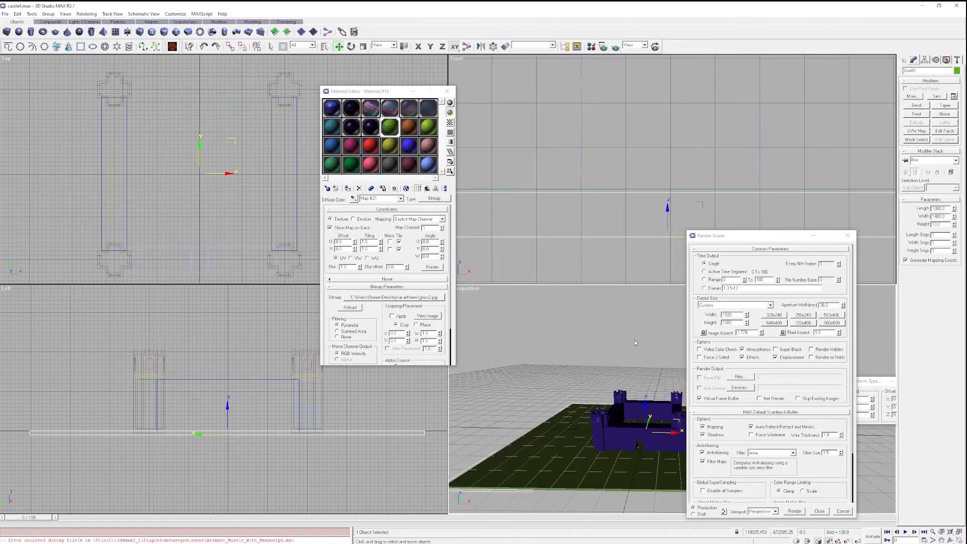
scroll(672, 335, up, 2)
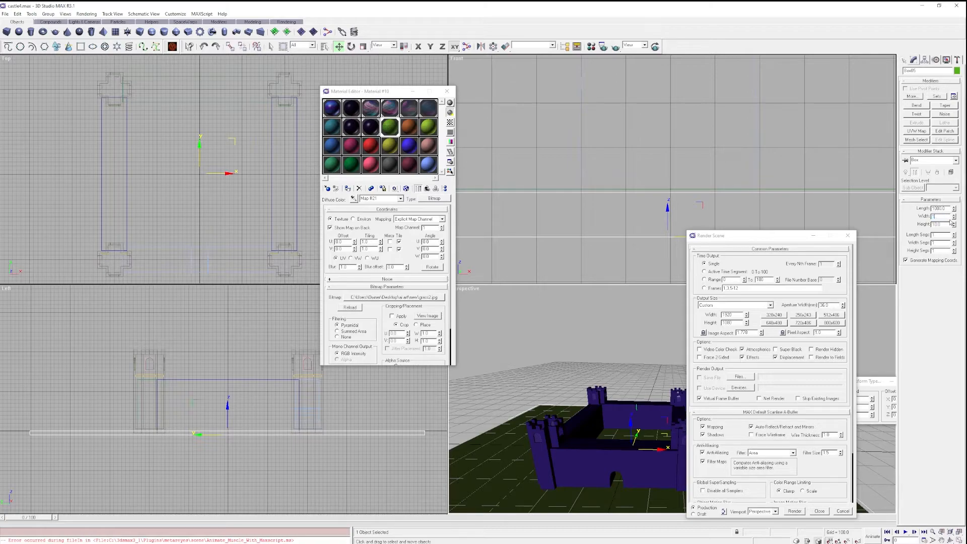
Enlarge the ground box to a width of 14000 and a length of 10000, and render it in the Perspective view.
key(Return)
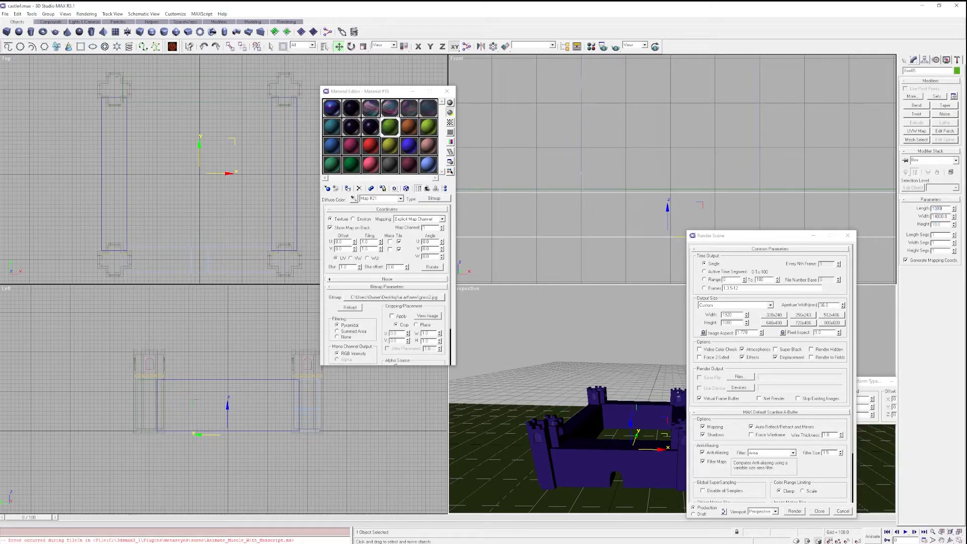
text(10000)
key(Return)
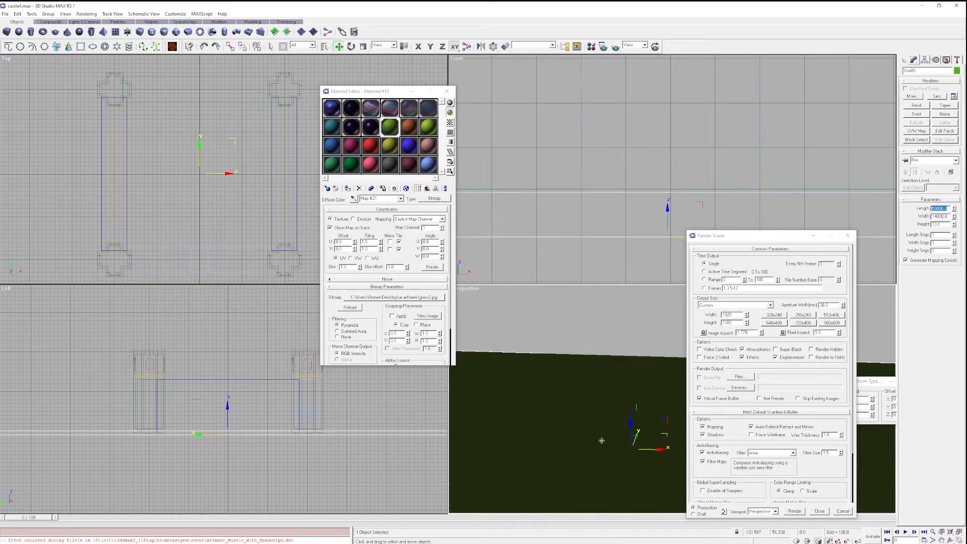
scroll(606, 435, down, 3)
middle_drag(607, 434, 567, 410)
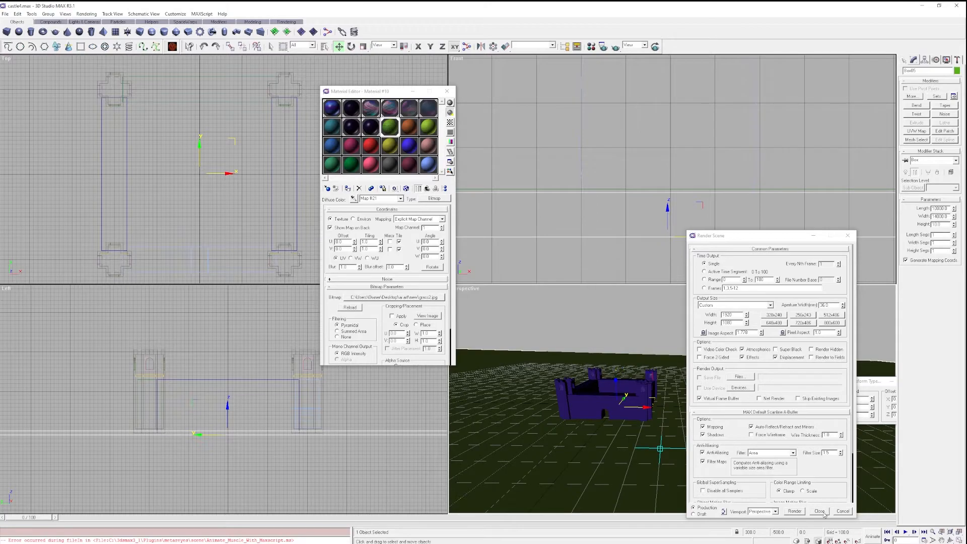
click(796, 510)
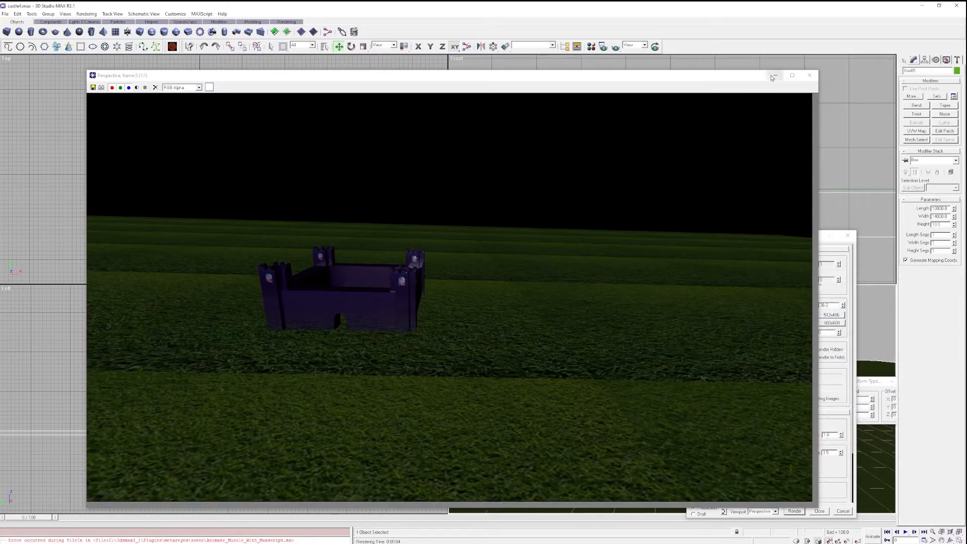
click(810, 76)
Give the ground a blue rippled water material with a Raytrace map and render the castle from a closer Perspective view.
scroll(601, 415, up, 3)
scroll(600, 417, up, 2)
middle_drag(583, 419, 564, 409)
scroll(633, 416, down, 2)
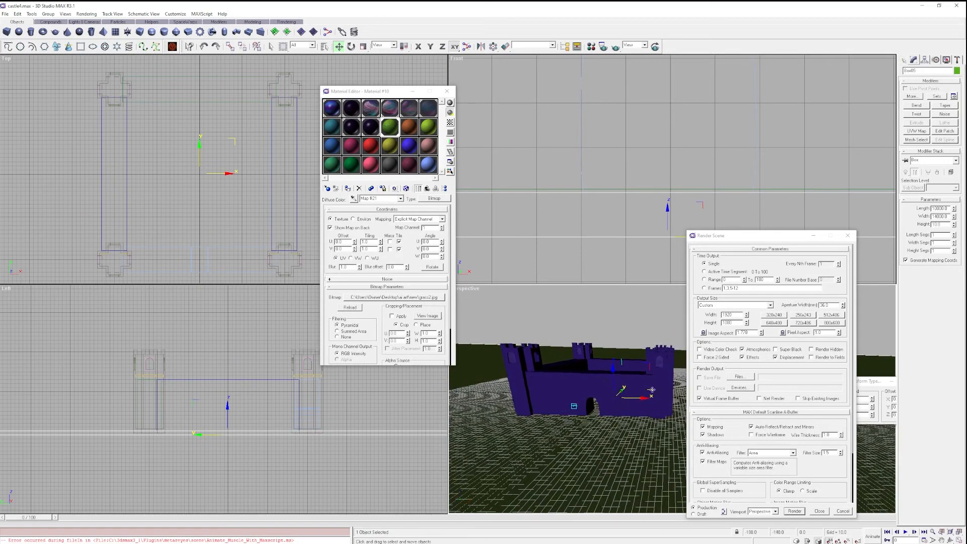
click(390, 242)
click(792, 510)
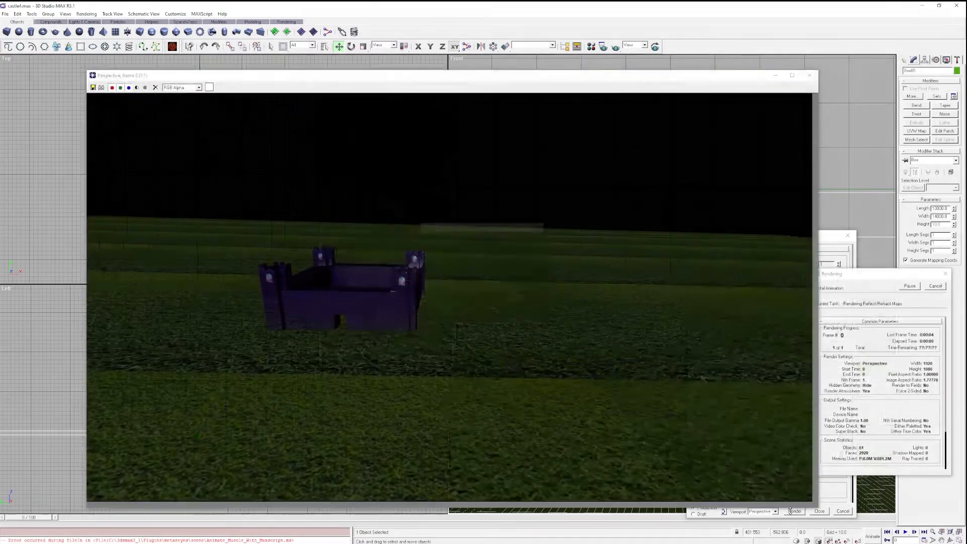
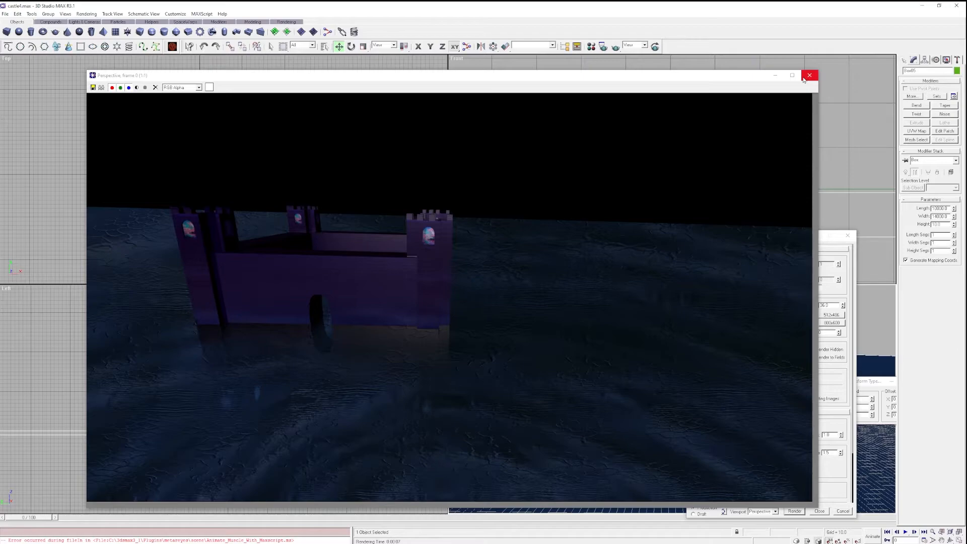
click(809, 75)
click(87, 14)
click(112, 49)
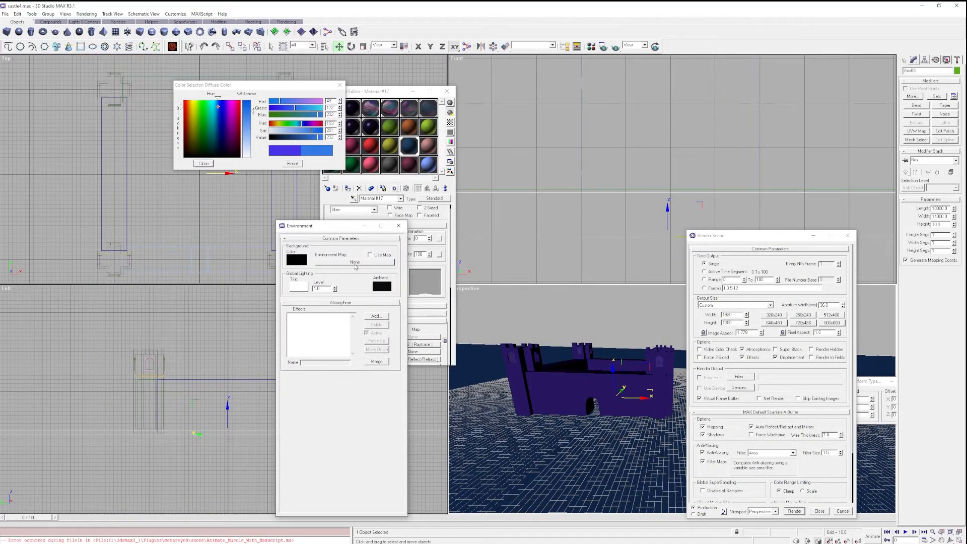
click(399, 226)
Draw a large sphere around the castle in the Front view as a sky dome.
click(905, 61)
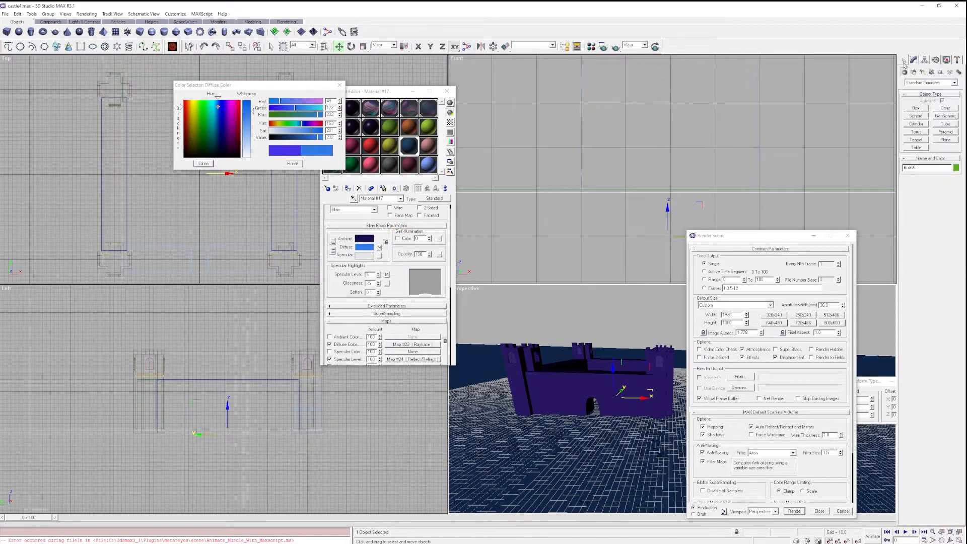
click(923, 118)
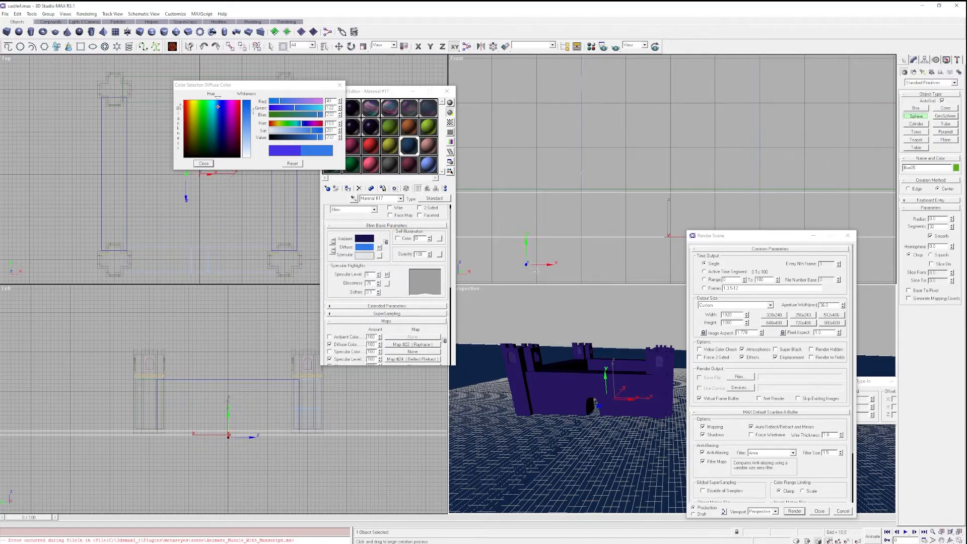
middle_drag(591, 184, 591, 187)
scroll(587, 191, down, 15)
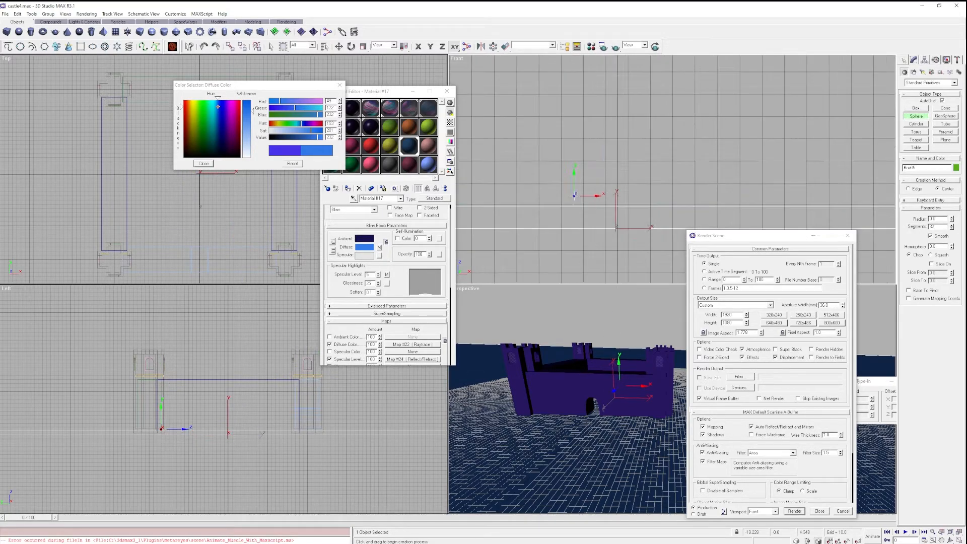
drag(580, 162, 666, 198)
scroll(615, 210, down, 5)
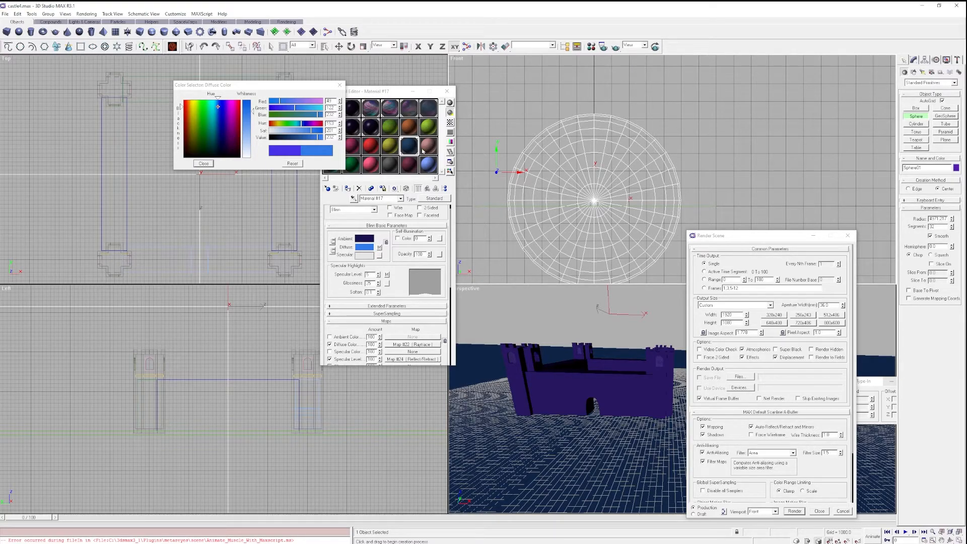
Rename the ground's blue material as water.
drag(388, 199, 361, 199)
text(water)
click(400, 199)
click(399, 200)
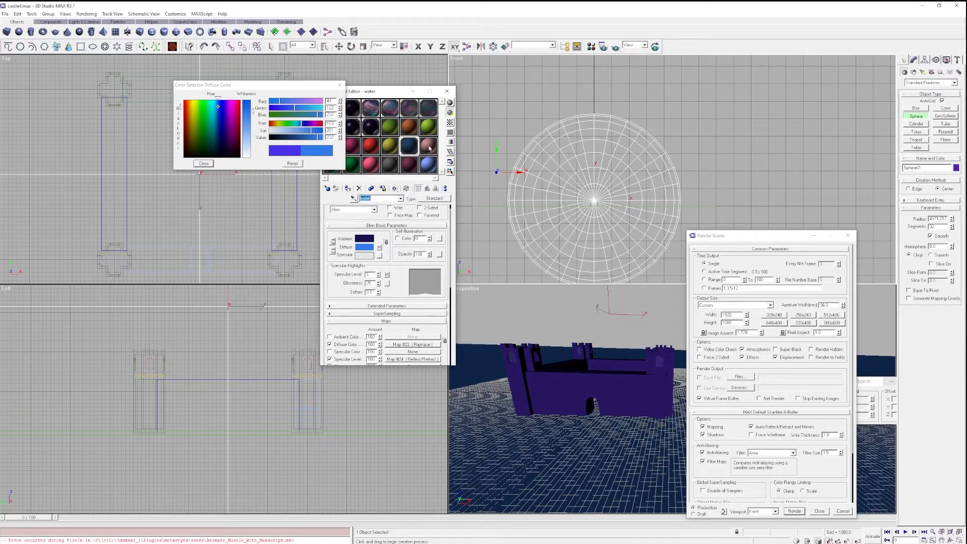
Assign the unused pink material to the sphere and load the skybox PNG as its diffuse bitmap.
click(426, 147)
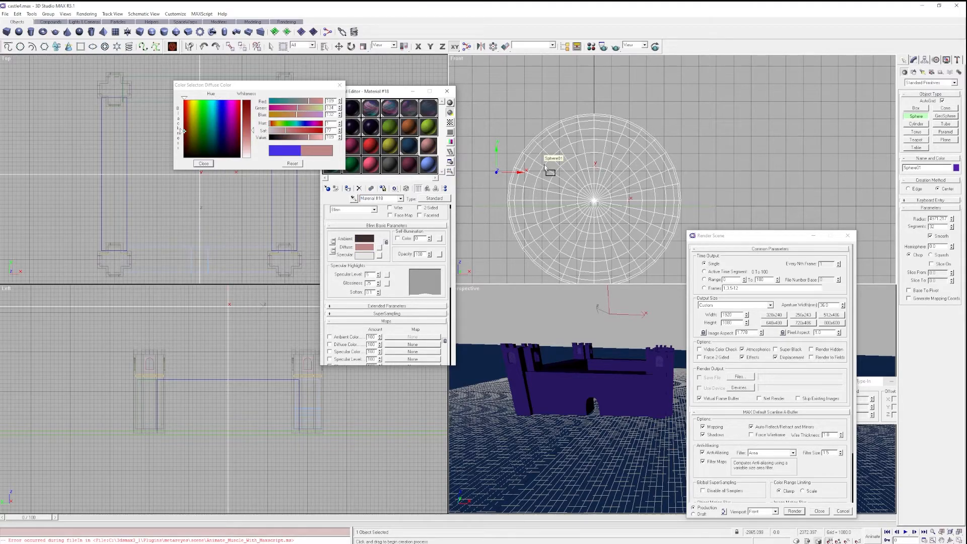
click(381, 248)
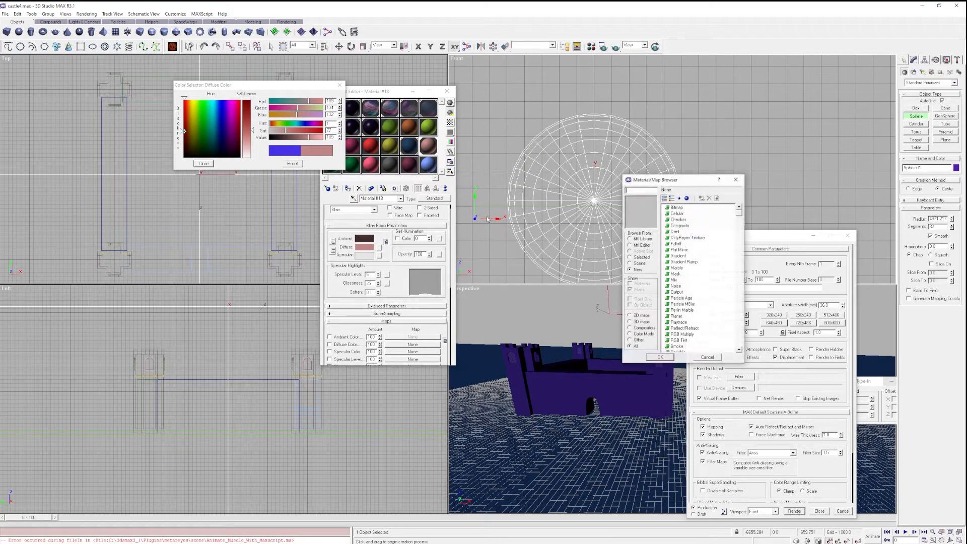
double_click(675, 208)
scroll(70, 68, down, 5)
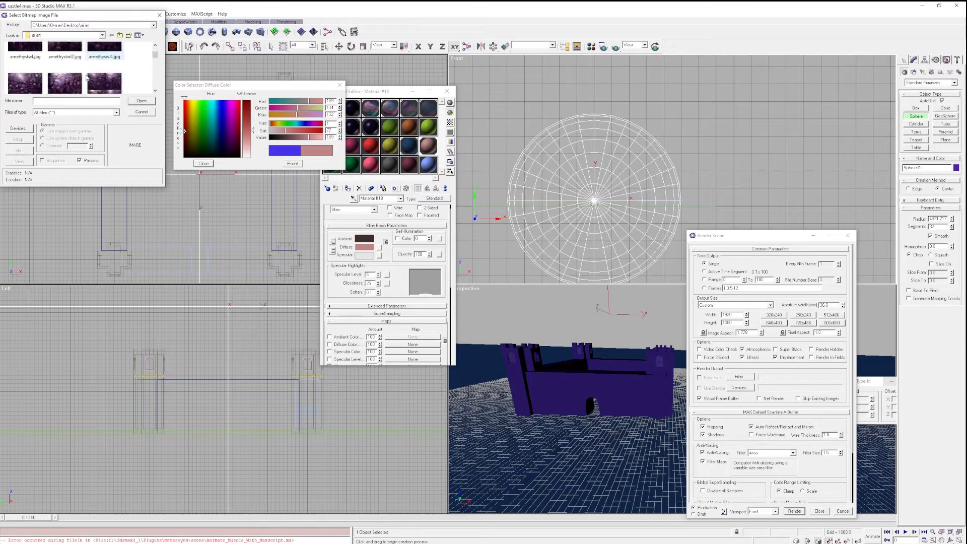
scroll(91, 74, down, 5)
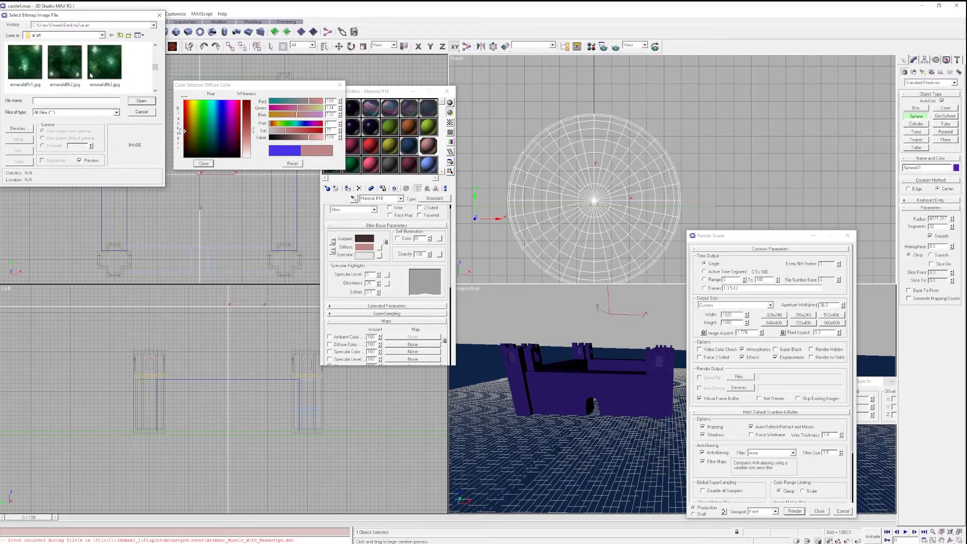
scroll(90, 75, down, 5)
scroll(90, 74, down, 5)
scroll(92, 80, up, 2)
scroll(93, 80, up, 1)
double_click(105, 75)
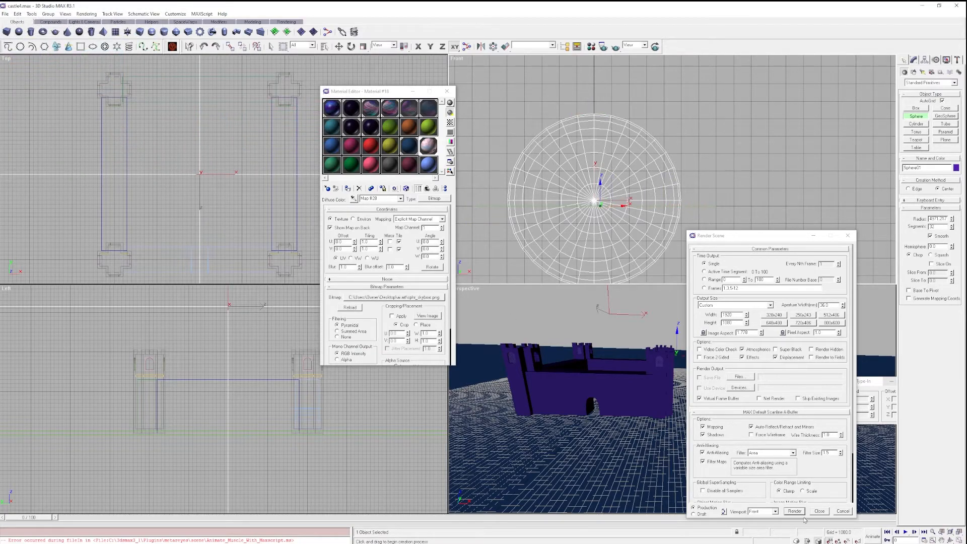
Switch the skybox bitmap to Environ coordinates with Screen mapping and render the Perspective view.
click(353, 218)
click(775, 511)
click(774, 527)
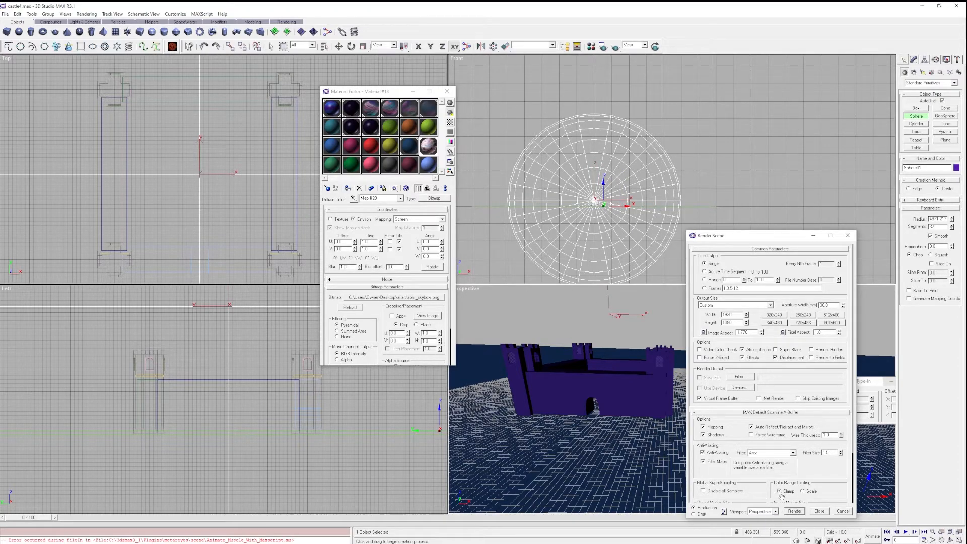
click(795, 511)
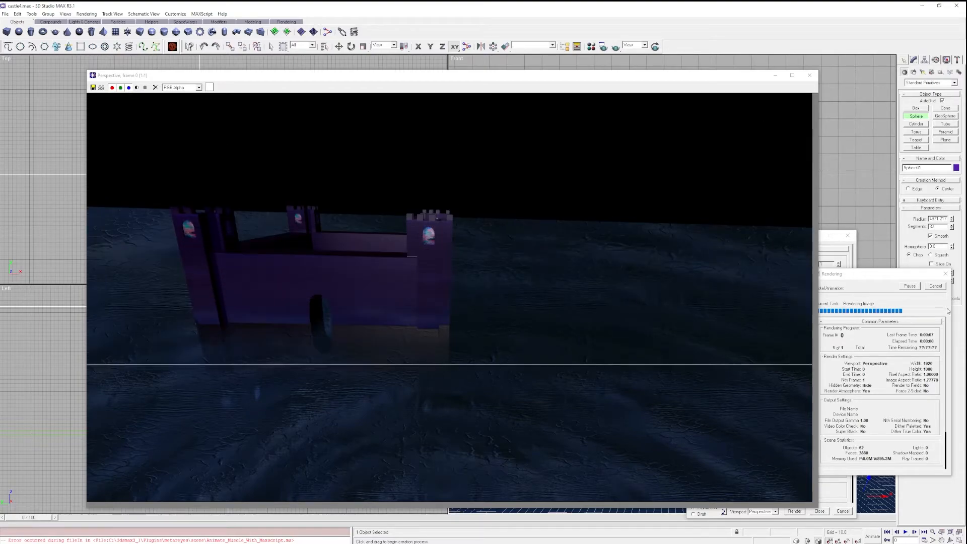
click(810, 75)
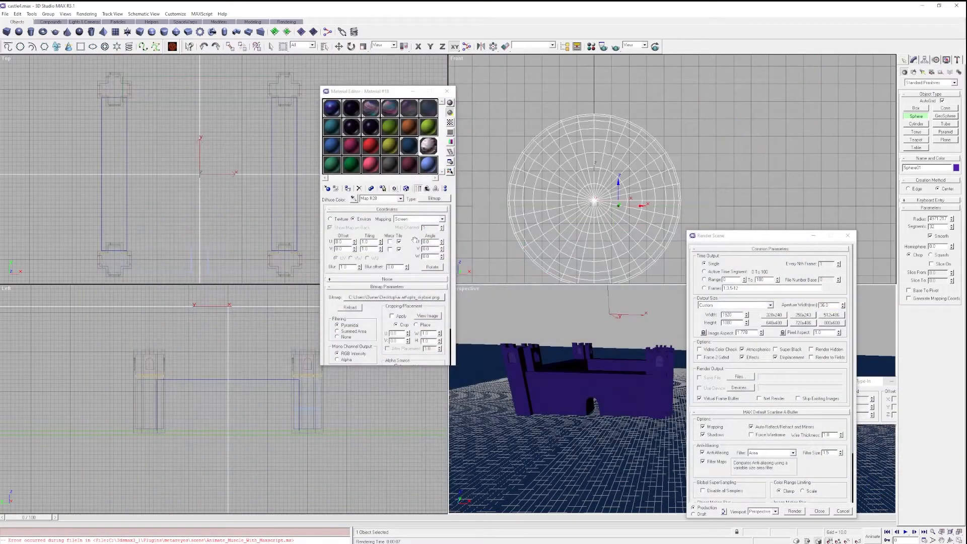
Replace the sphere material's skybox bitmap with shrekskybox16.png and render the Perspective view again.
click(401, 199)
click(393, 208)
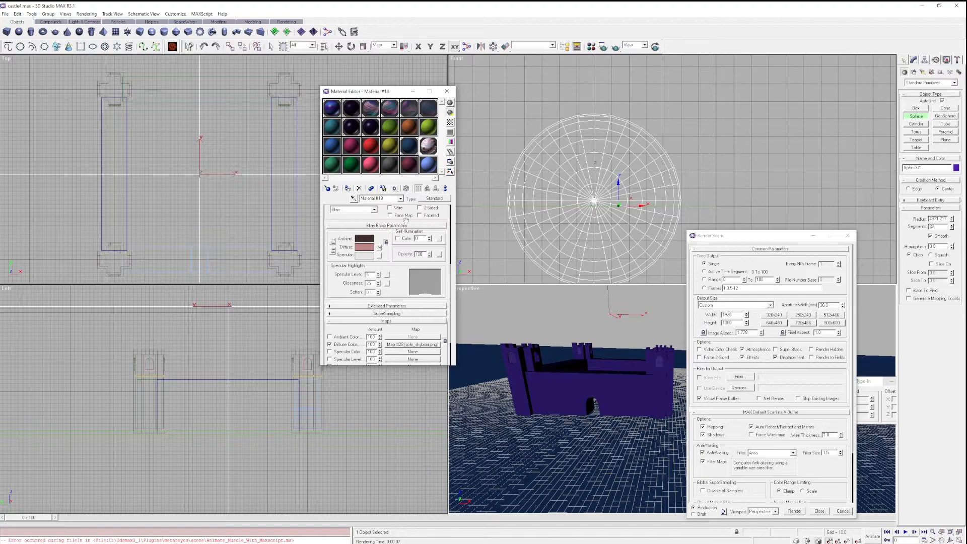
click(795, 511)
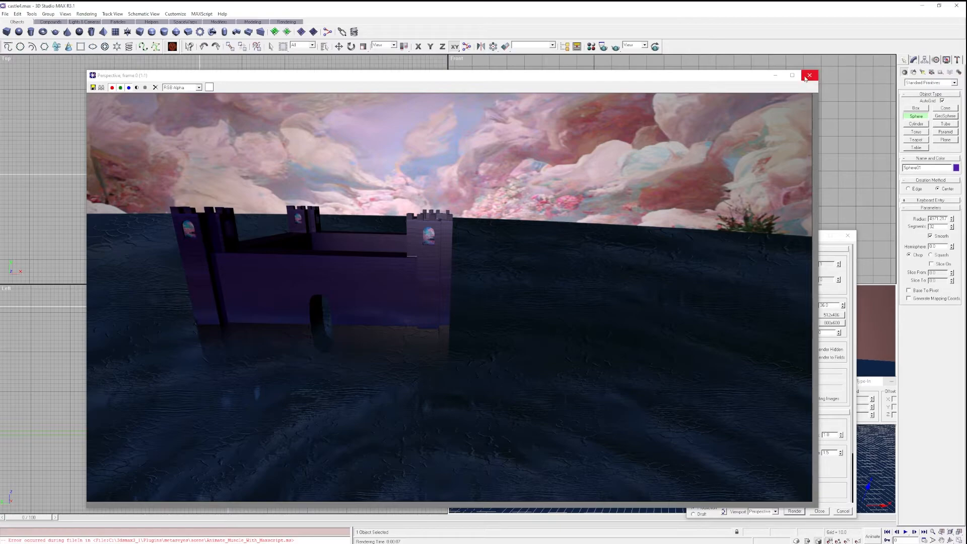
click(794, 511)
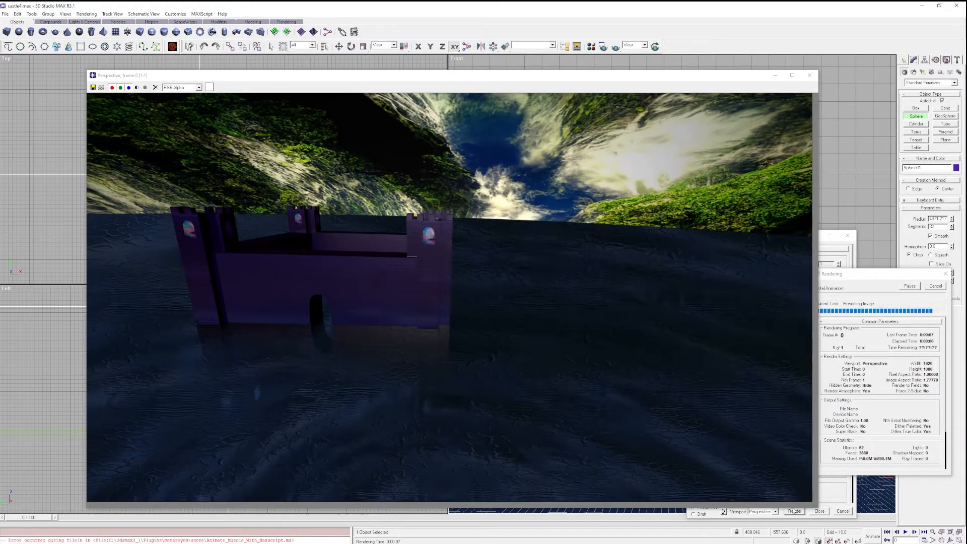
click(809, 76)
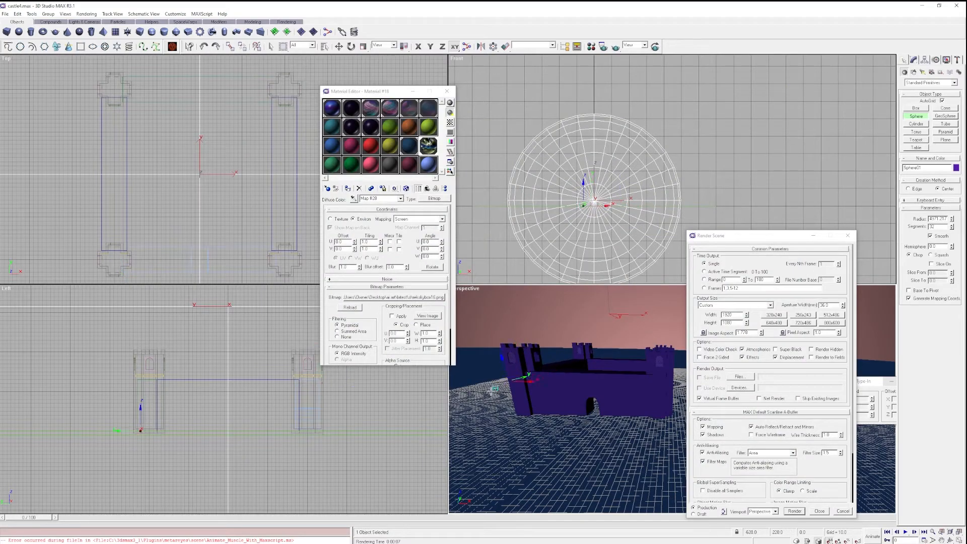
Enable refraction on the water material and load shrekskybox6.png as its refraction bitmap.
click(488, 376)
click(409, 145)
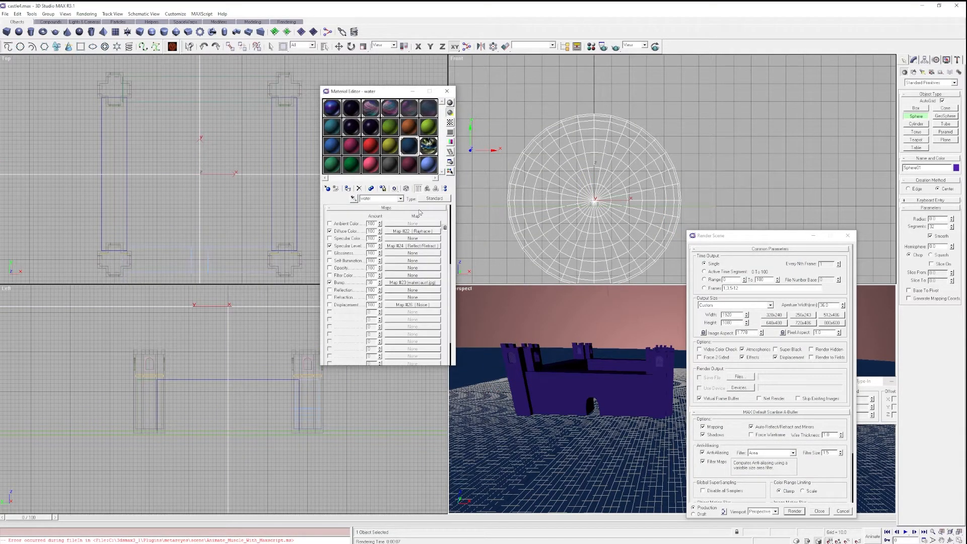
click(408, 231)
scroll(384, 243, up, 4)
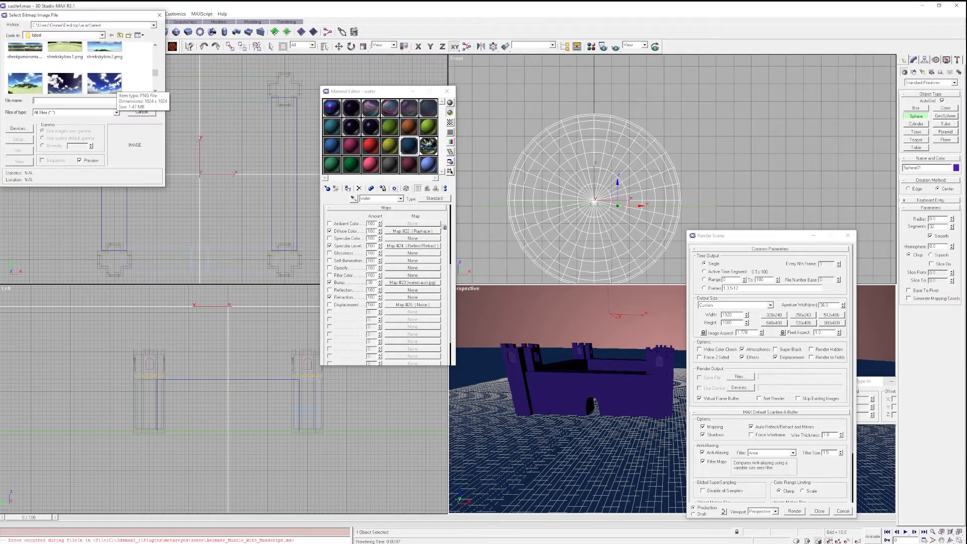
scroll(117, 83, down, 3)
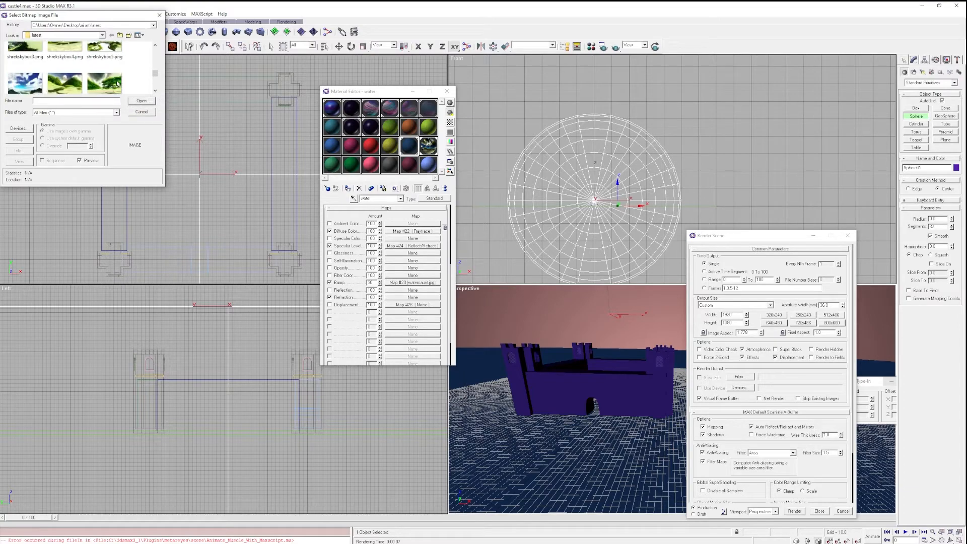
scroll(56, 69, up, 3)
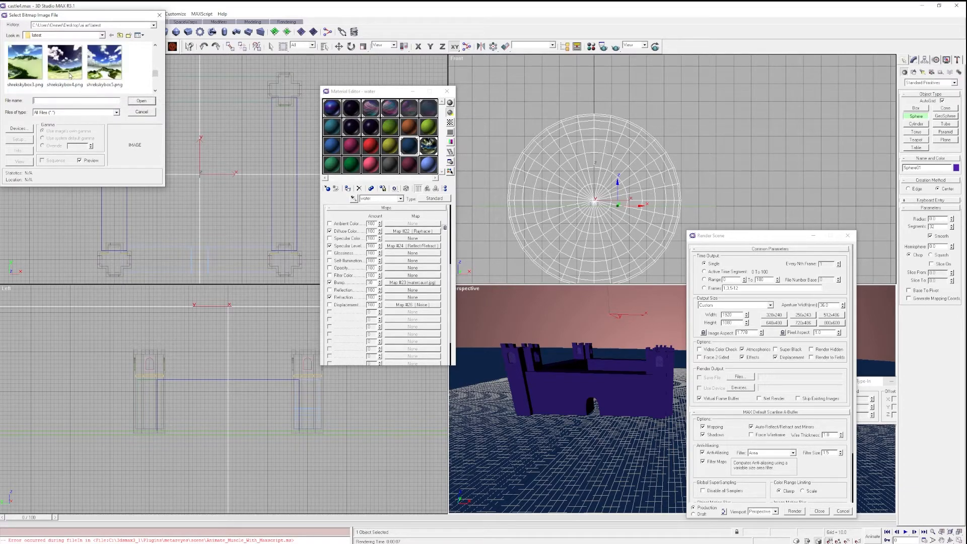
scroll(110, 82, down, 3)
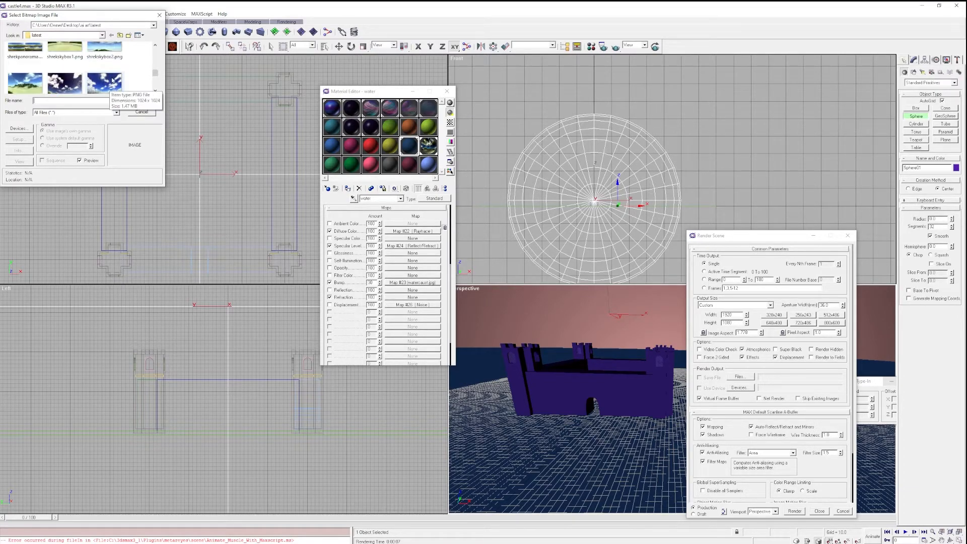
scroll(112, 79, down, 3)
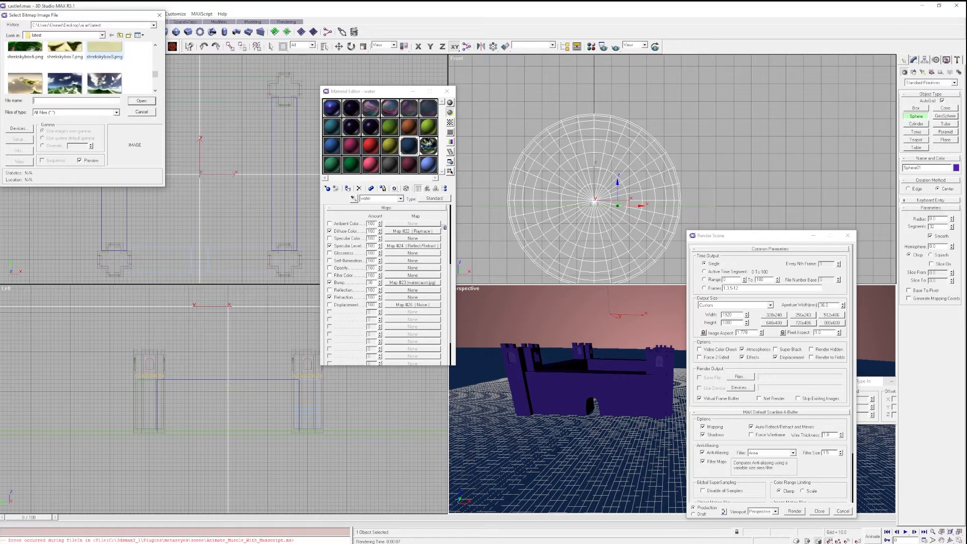
double_click(21, 57)
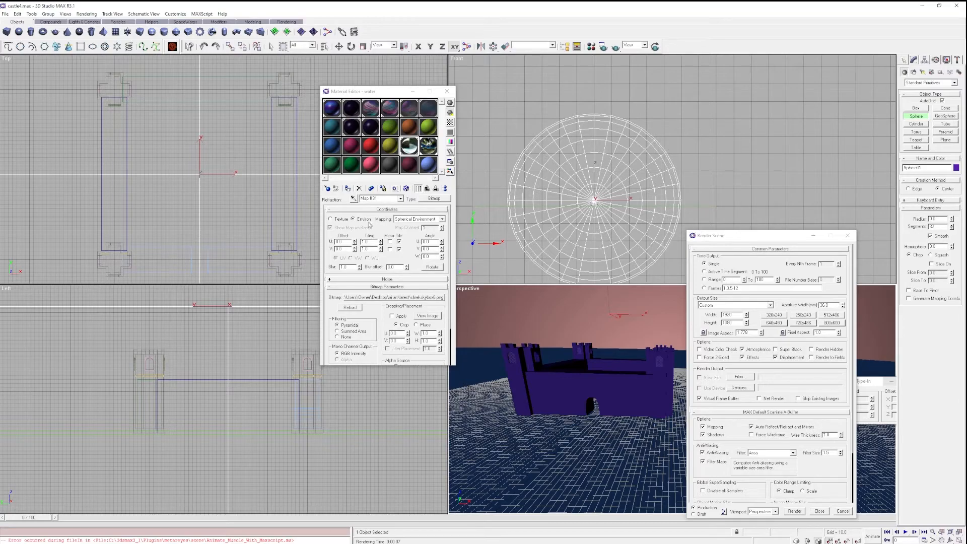
Replace the water's refraction bitmap with shrekskybox16.png and test-render the Perspective view.
click(429, 147)
click(406, 147)
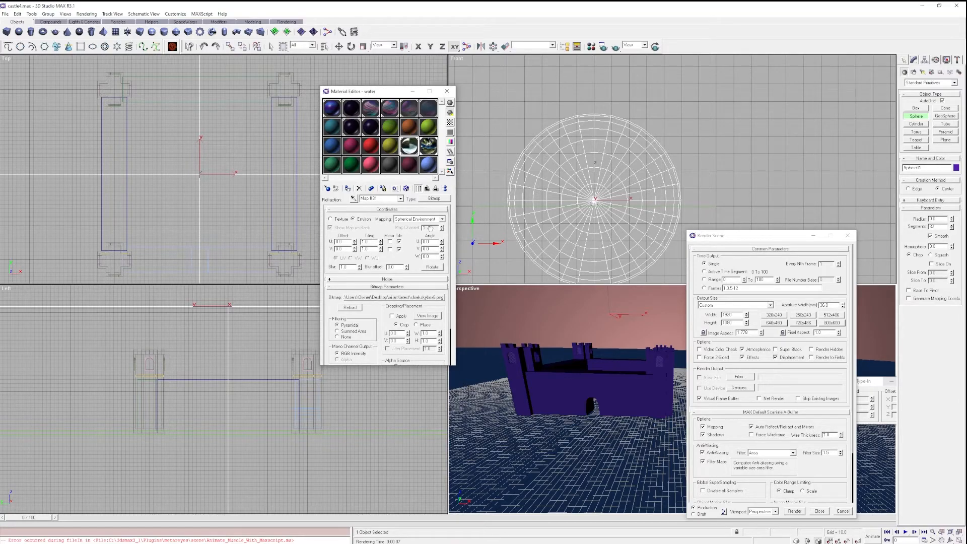
click(437, 297)
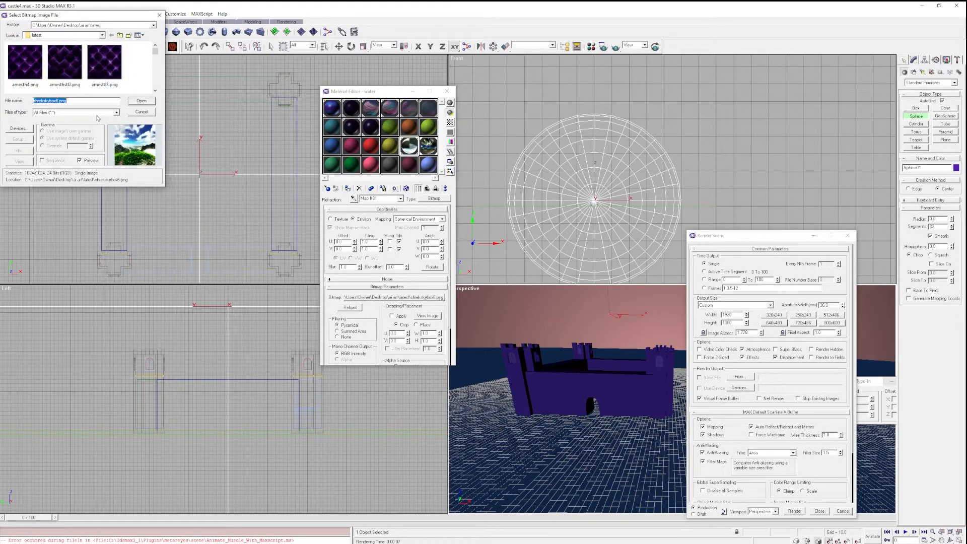
text(shrekskybox1)
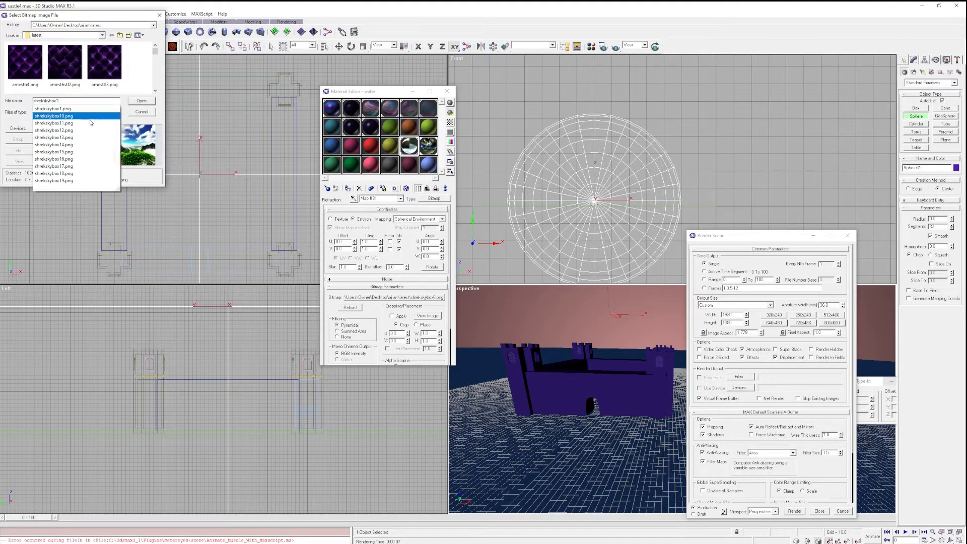
click(91, 159)
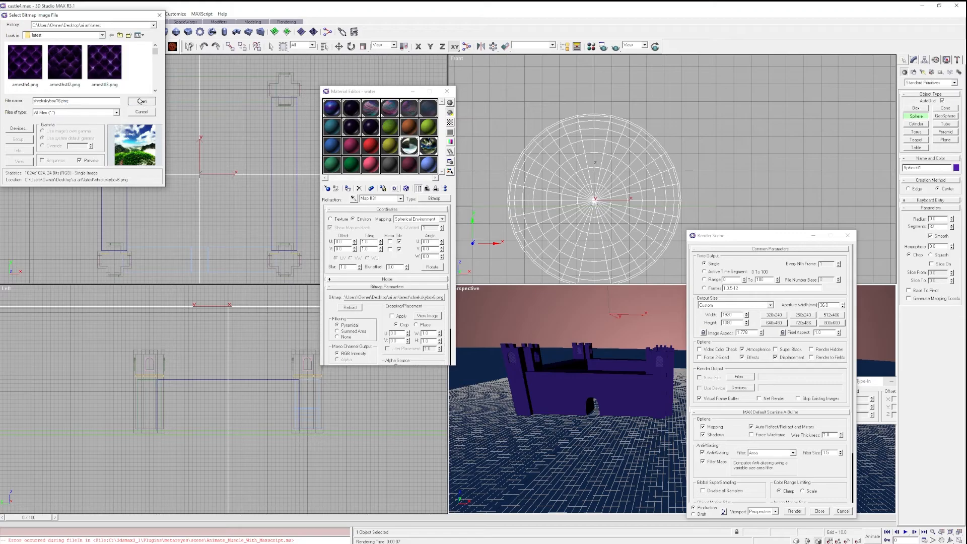
click(142, 101)
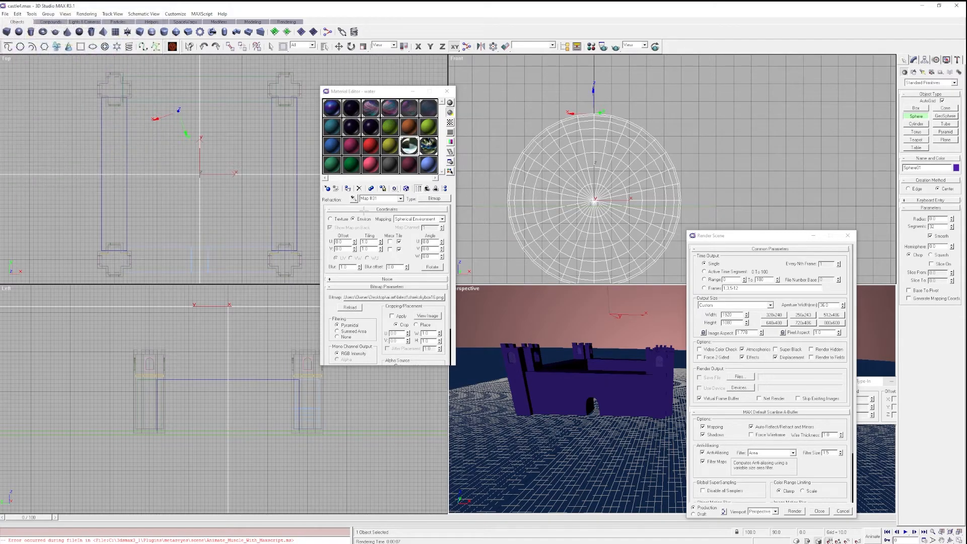
click(795, 512)
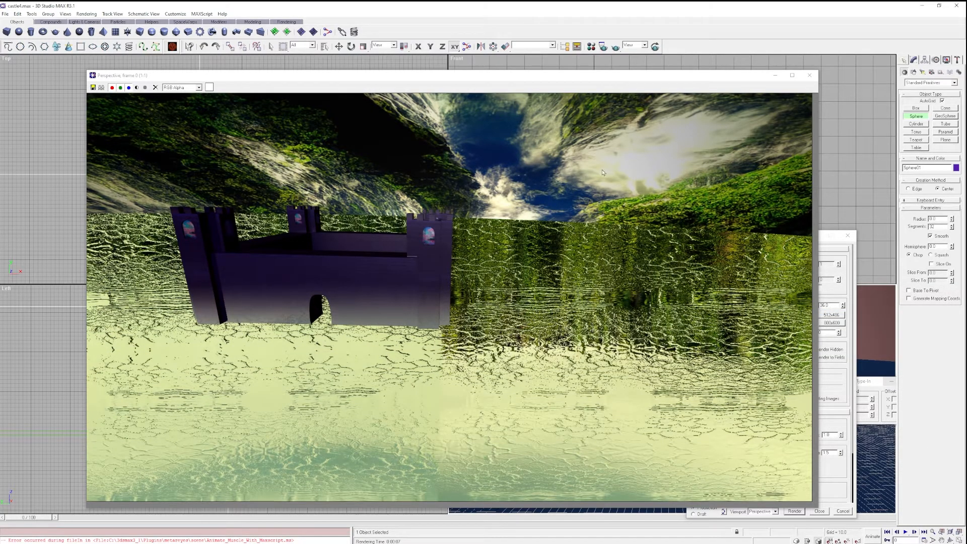
click(810, 76)
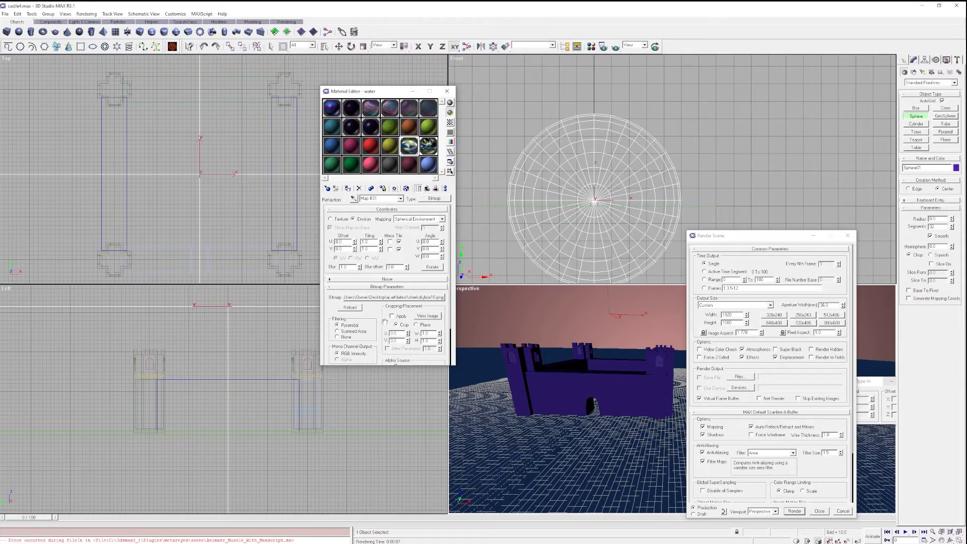
Turn on noise for the water's refraction bitmap and re-render the Perspective view.
scroll(379, 311, down, 3)
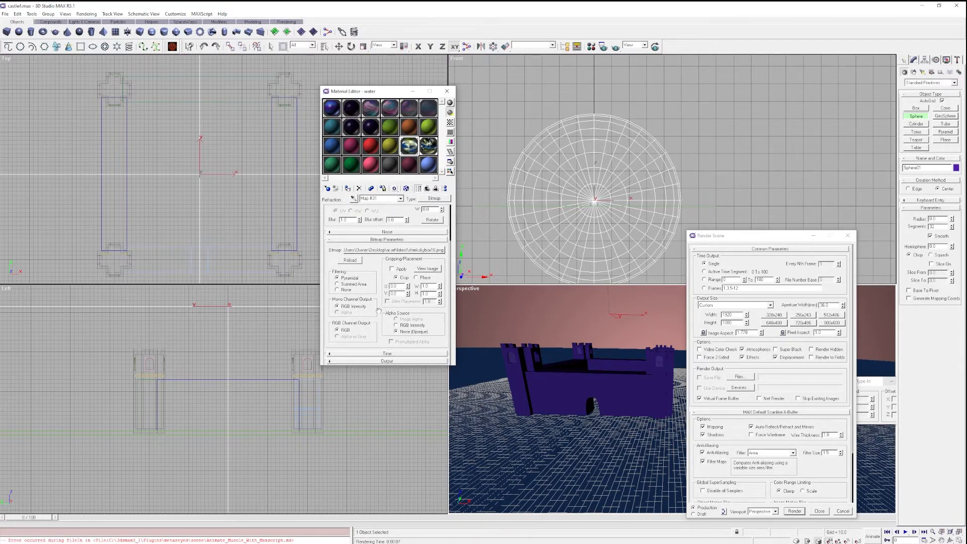
click(386, 232)
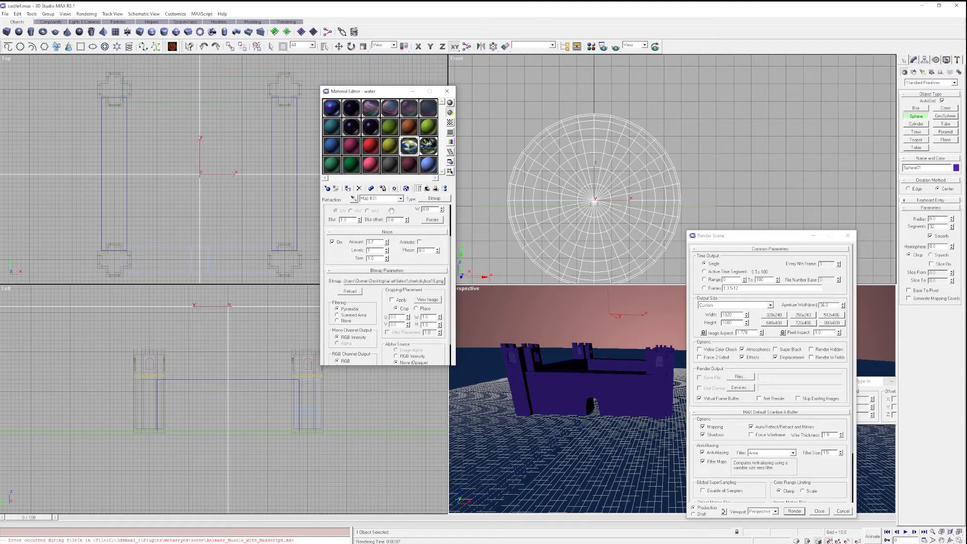
click(796, 512)
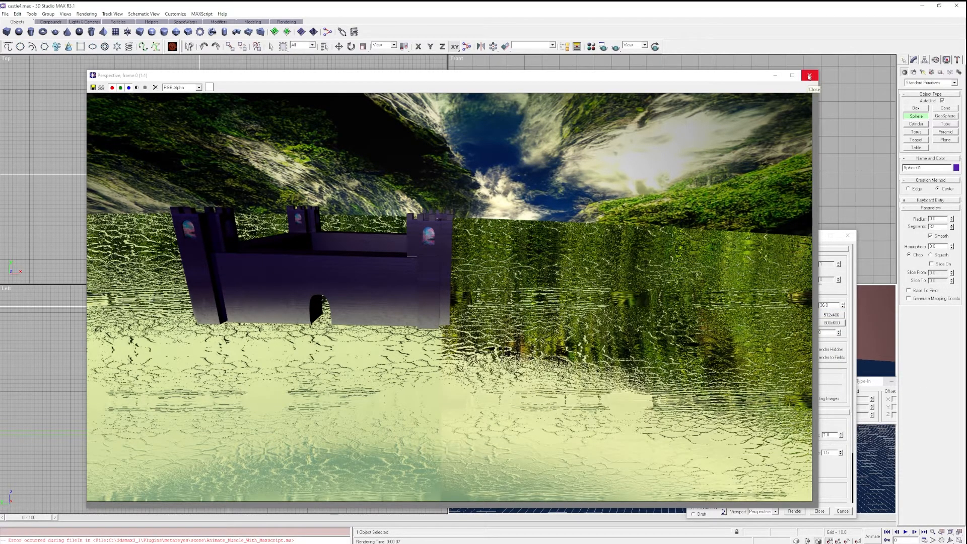
click(809, 77)
Lower the water material's refraction amount and render the Perspective view to check it.
click(400, 199)
click(393, 205)
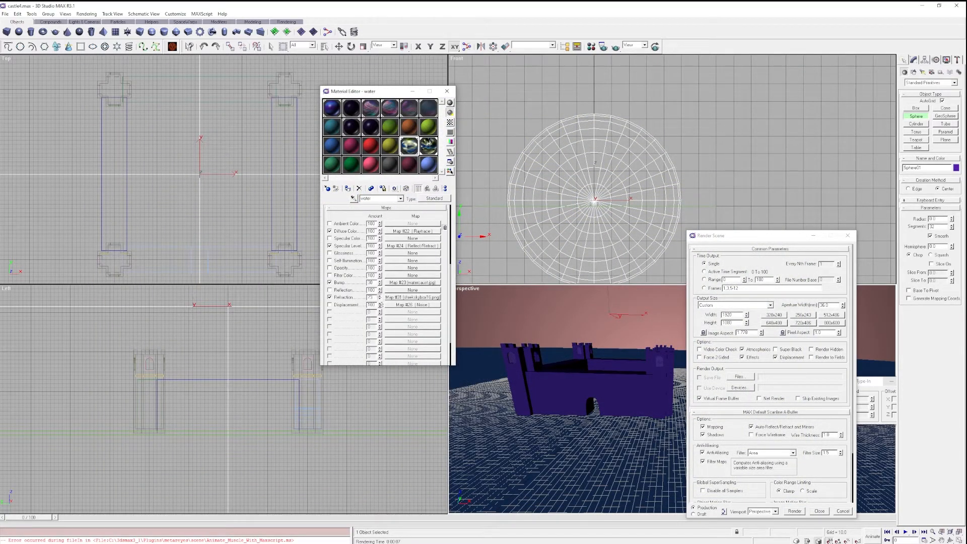
click(795, 511)
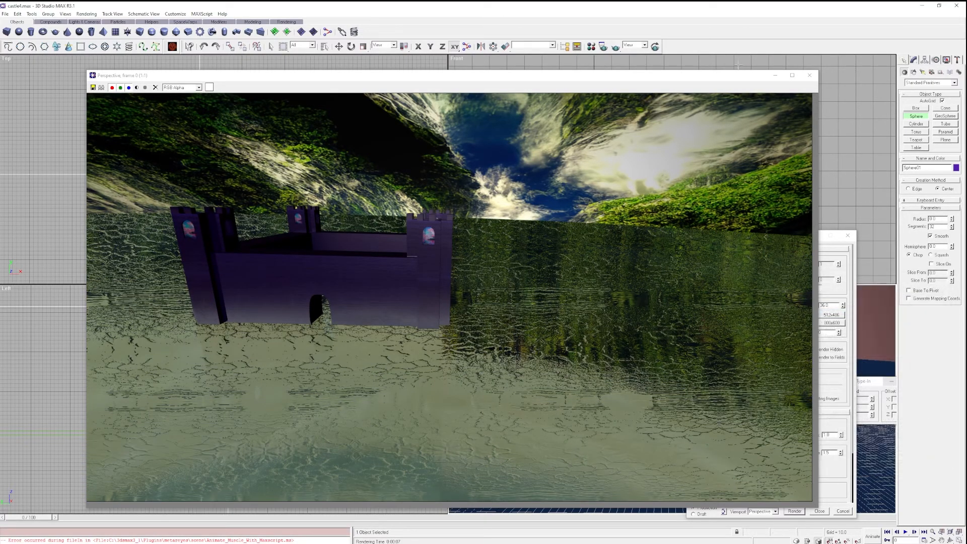
click(809, 75)
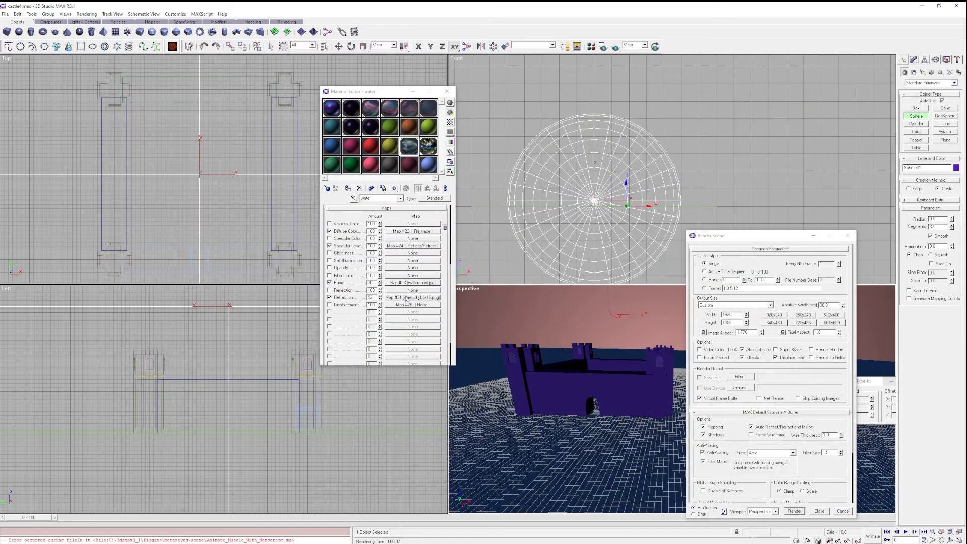
Switch the water from refraction to reflection, load shrekskybox16.png as the reflection bitmap, and render the castle in Perspective.
click(330, 298)
click(330, 289)
click(406, 291)
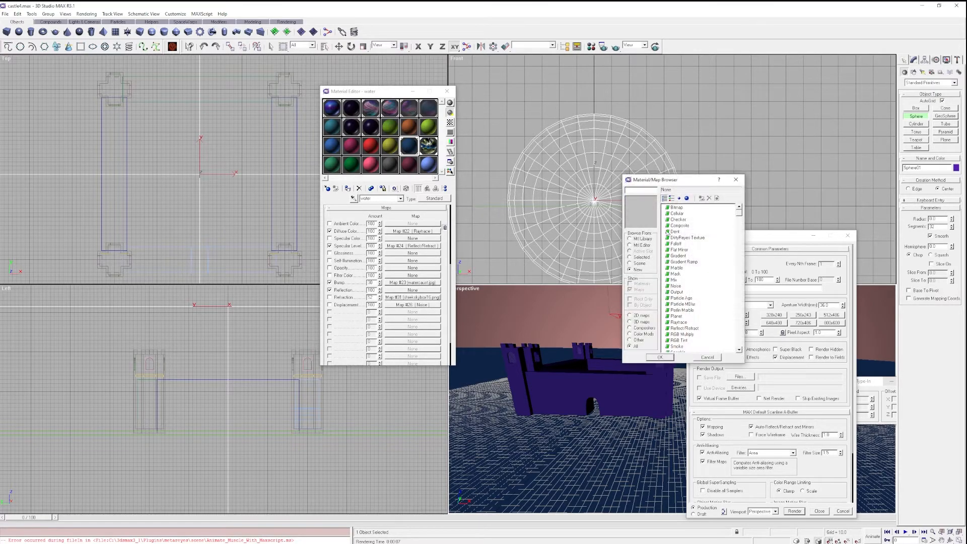
double_click(676, 208)
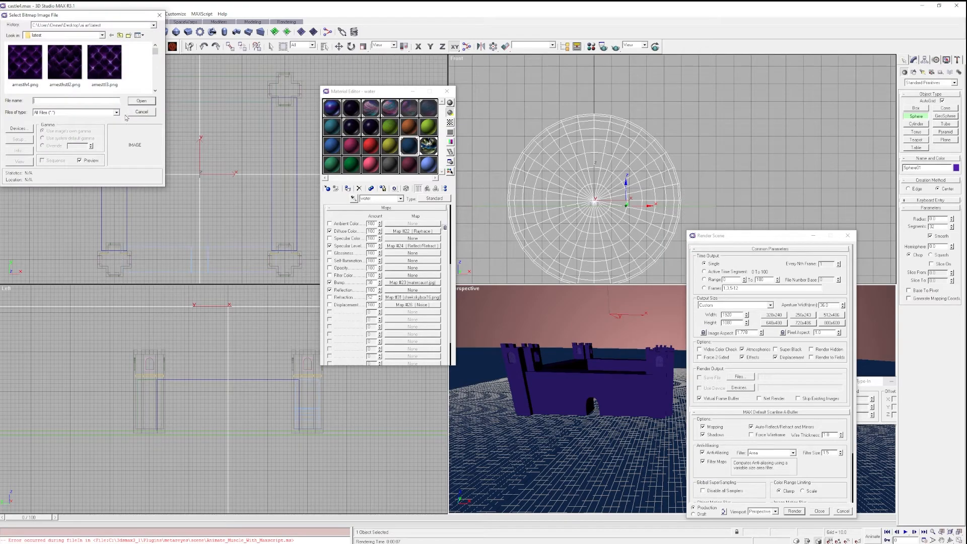
text(shreksky)
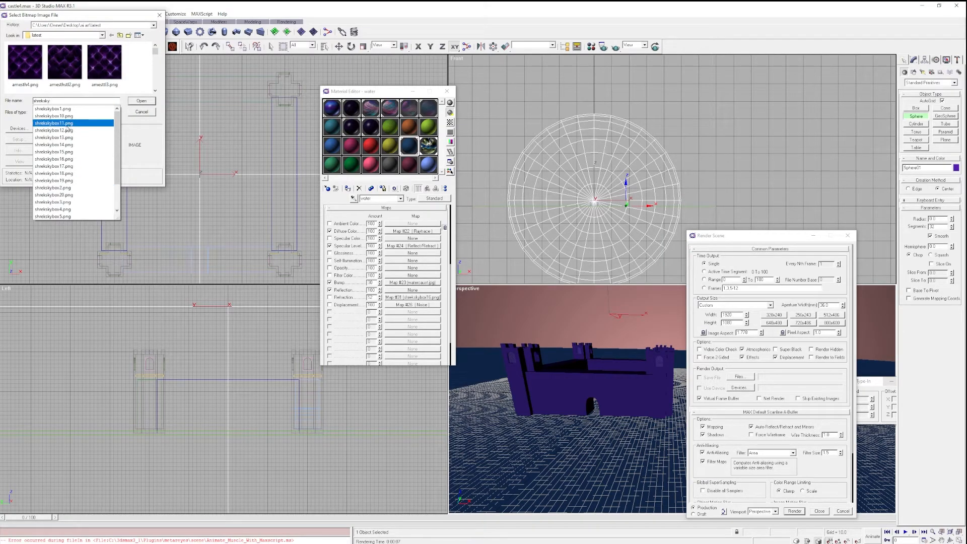
click(52, 159)
click(143, 101)
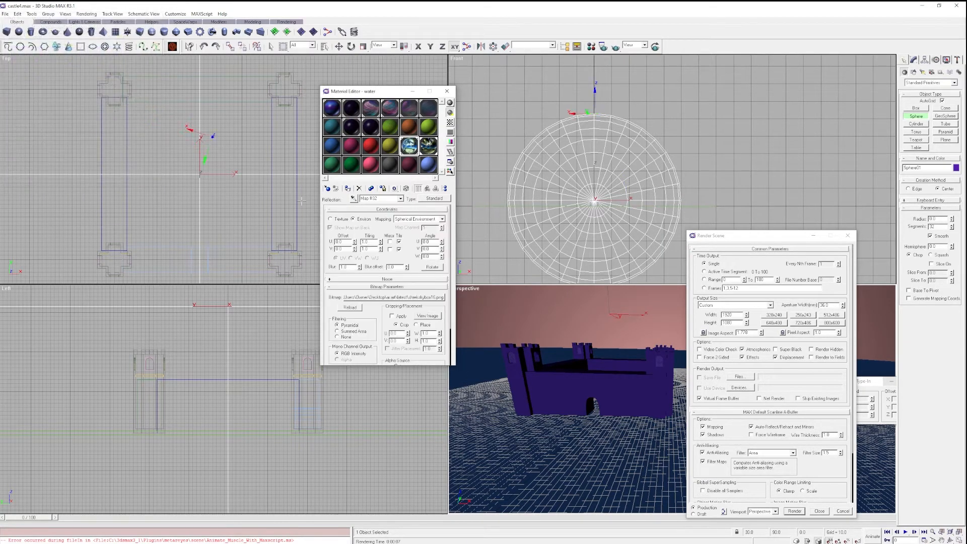
click(794, 510)
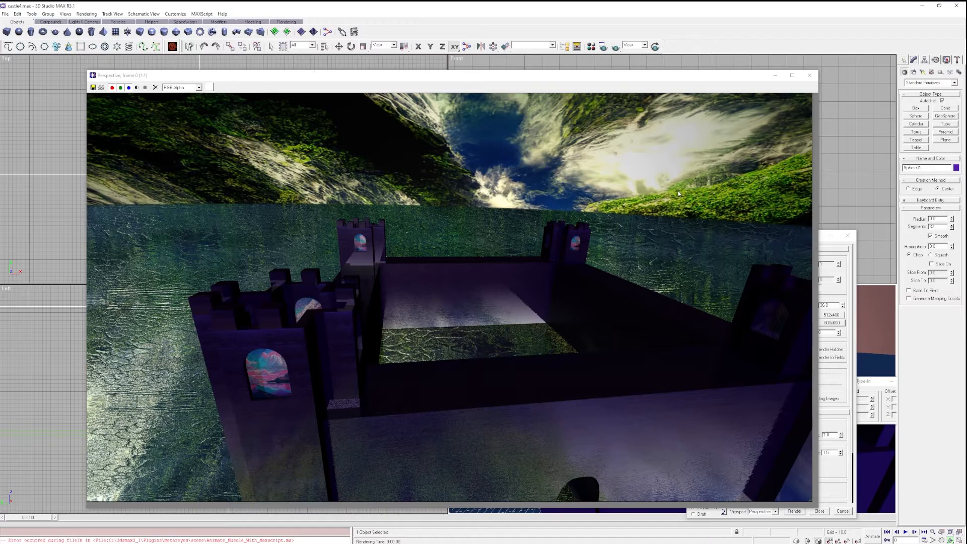
click(808, 76)
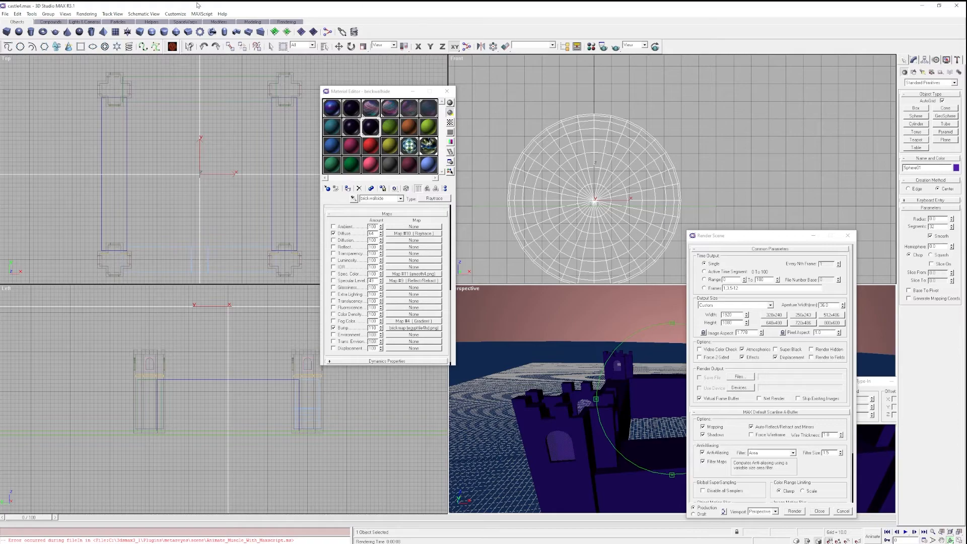
Add a Volume Fog atmospheric effect to the scene's environment settings.
click(87, 13)
click(101, 50)
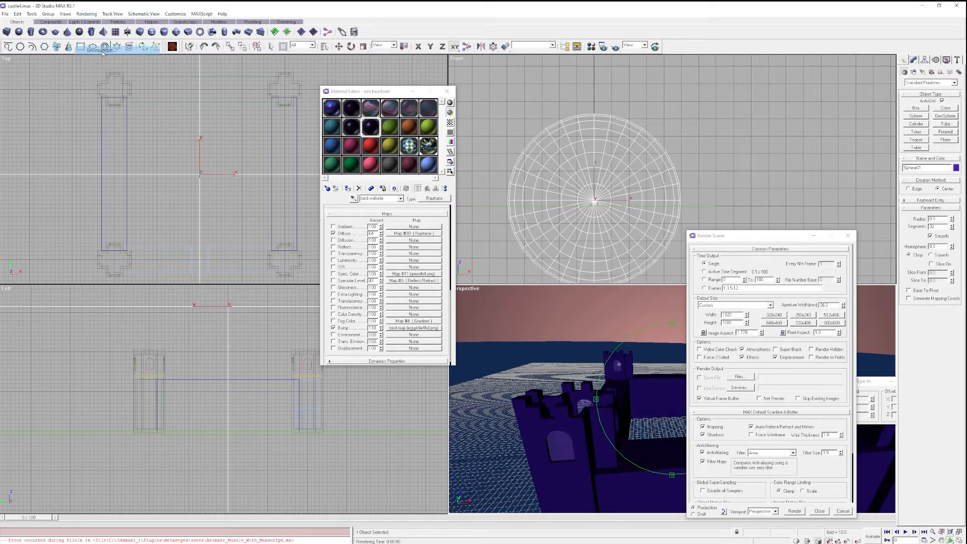
click(376, 316)
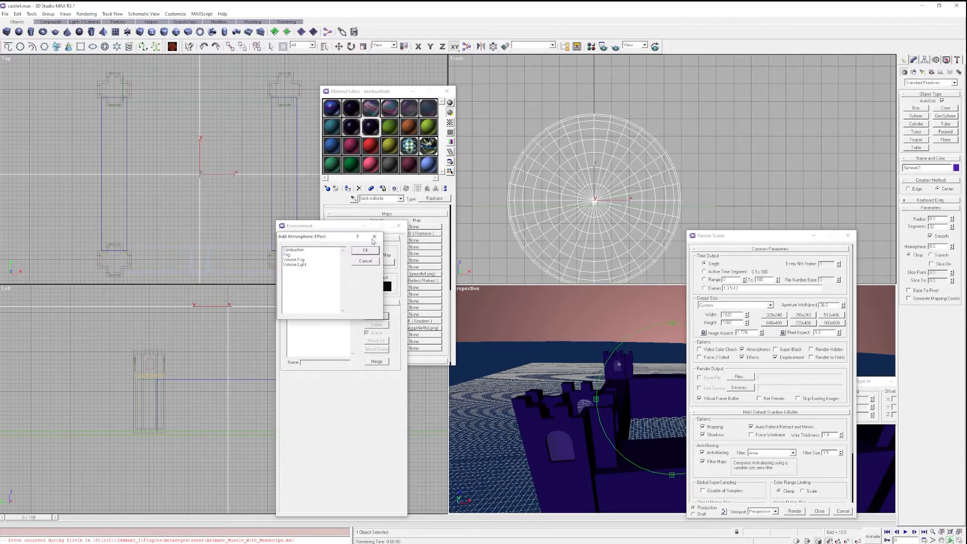
click(300, 260)
click(364, 250)
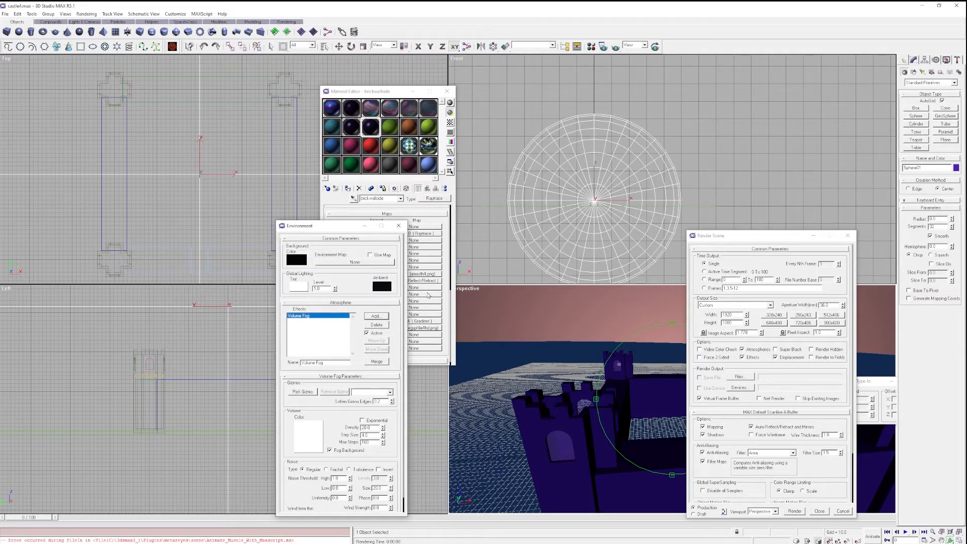
Create a SphereGizmo atmospheric apparatus in the Front view, centred on the skybox sphere and about the same size.
click(932, 72)
click(946, 81)
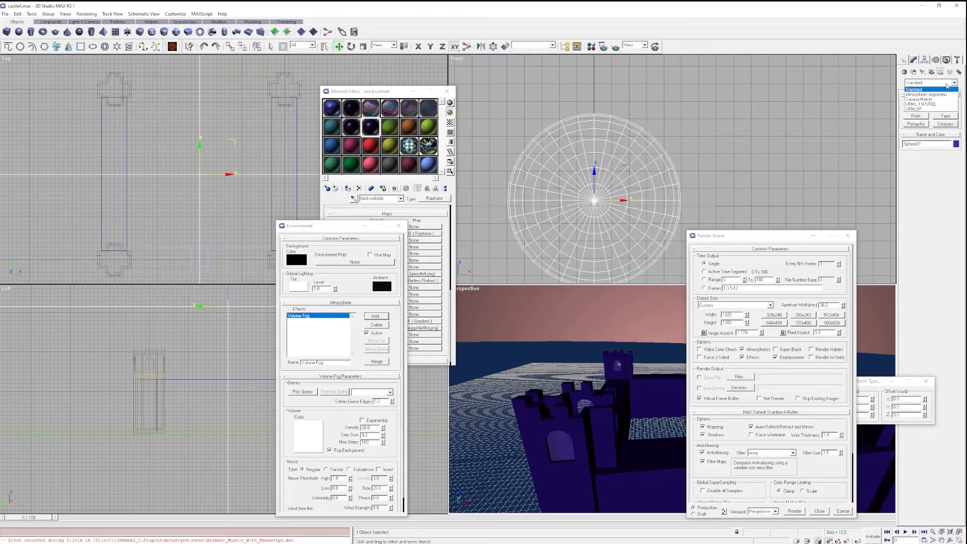
click(929, 88)
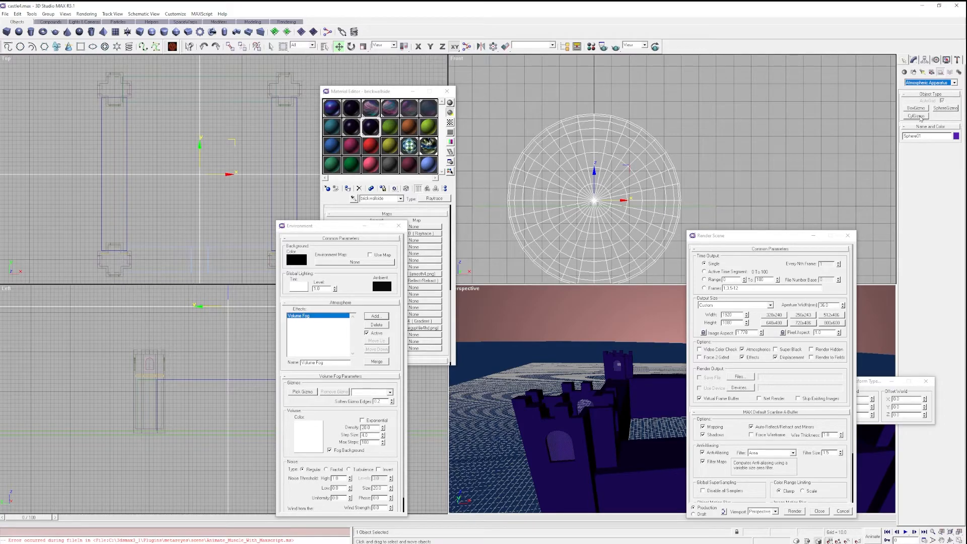
click(945, 108)
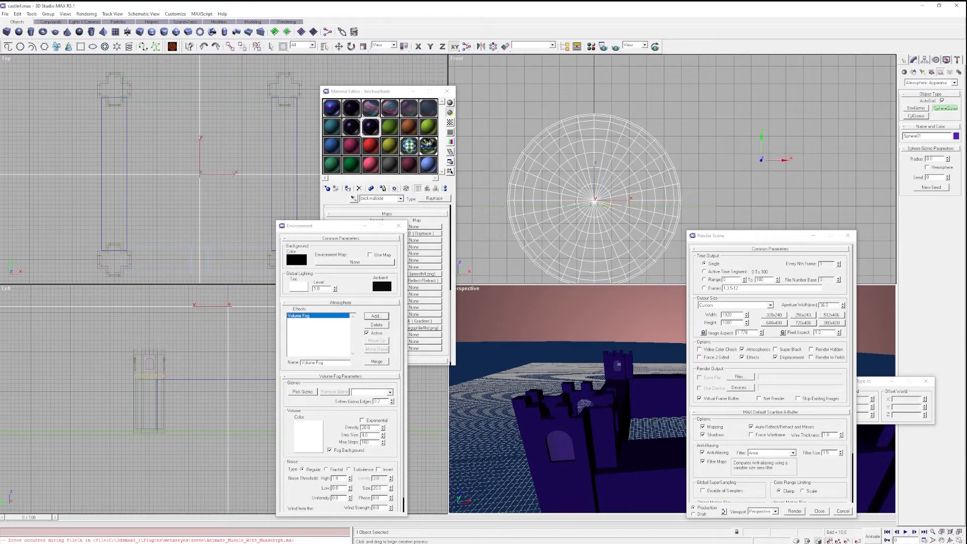
scroll(600, 216, down, 2)
middle_drag(603, 208, 604, 194)
drag(596, 184, 646, 245)
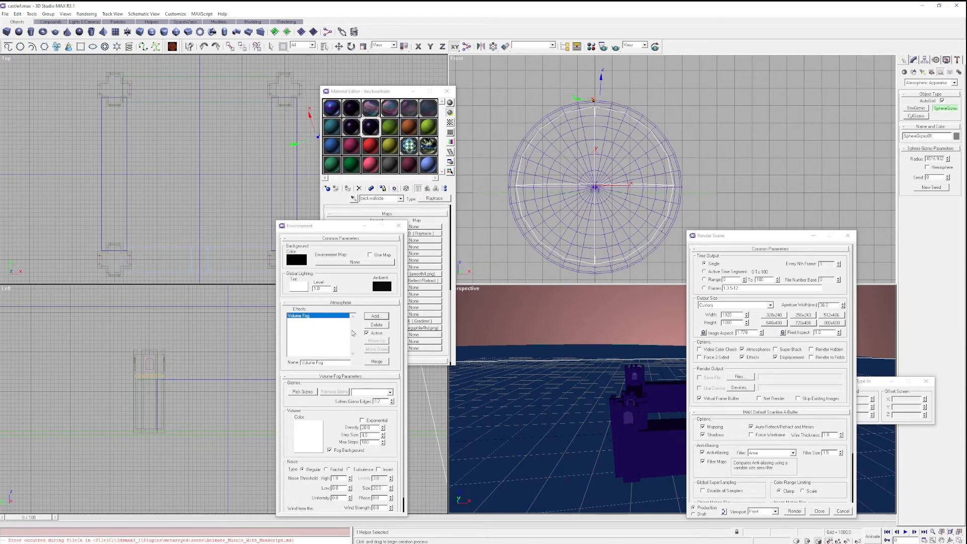
Assign the sphere gizmo to the volume fog and render the Perspective view to check it.
click(304, 393)
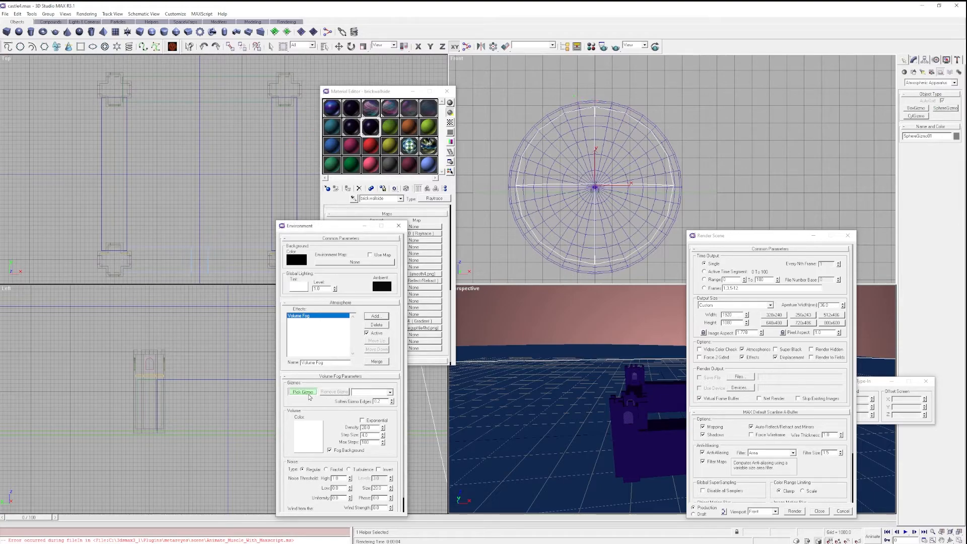
click(521, 186)
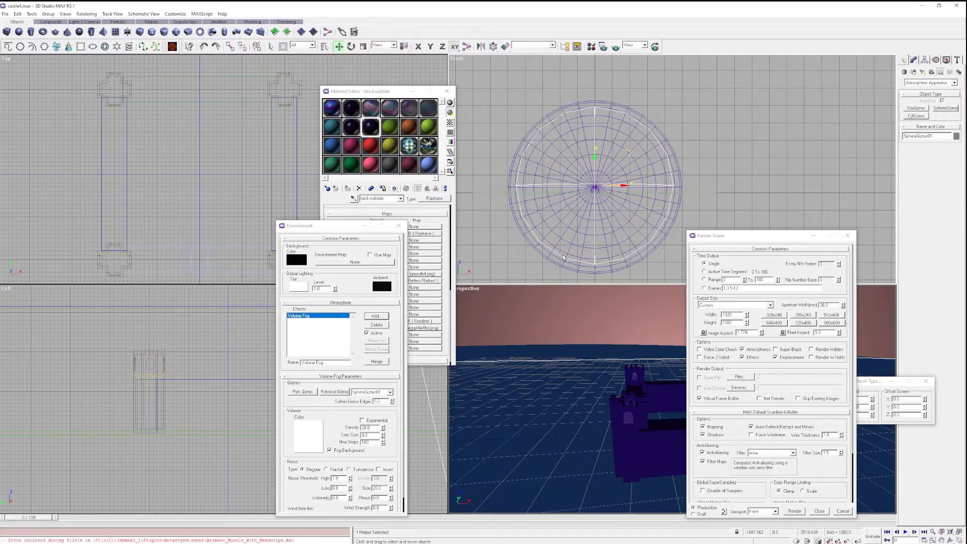
scroll(336, 413, down, 1)
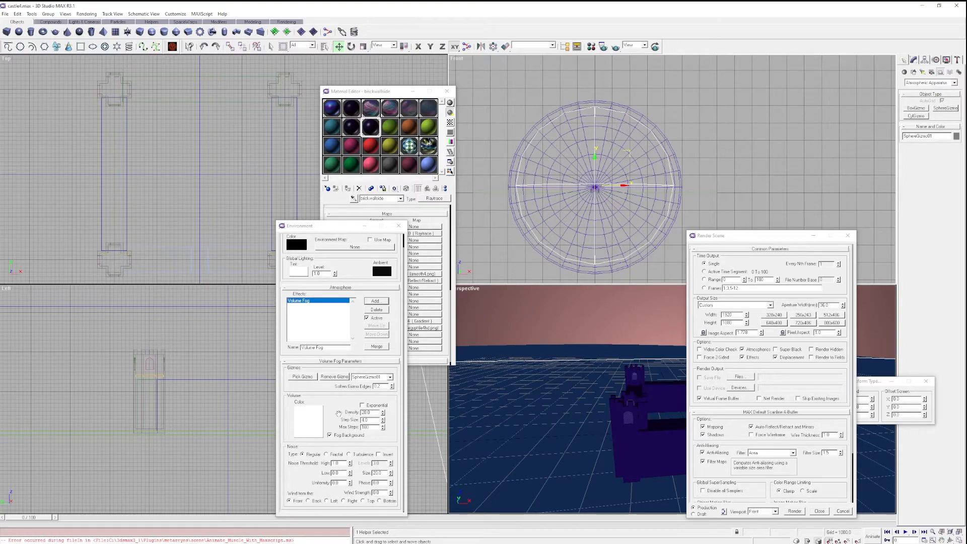
click(320, 426)
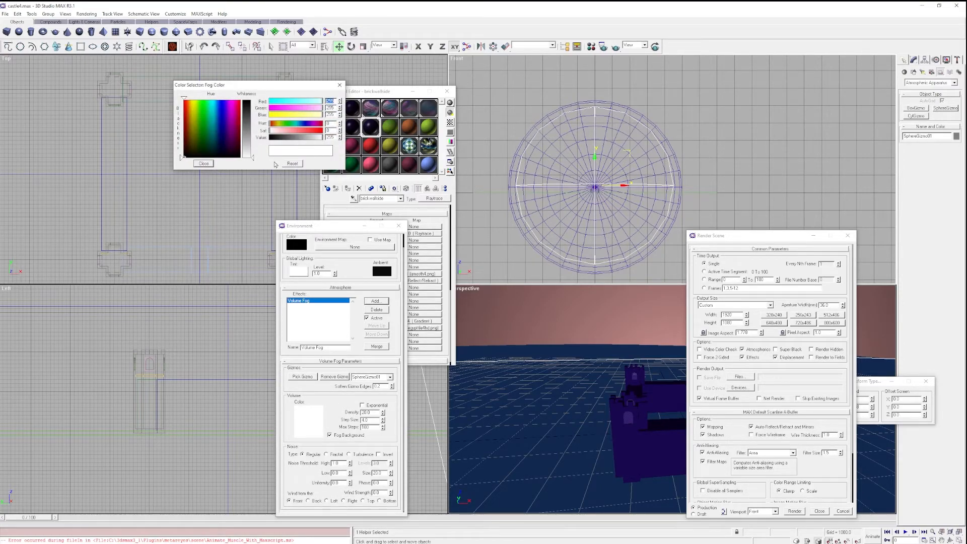
click(204, 163)
click(763, 511)
click(764, 533)
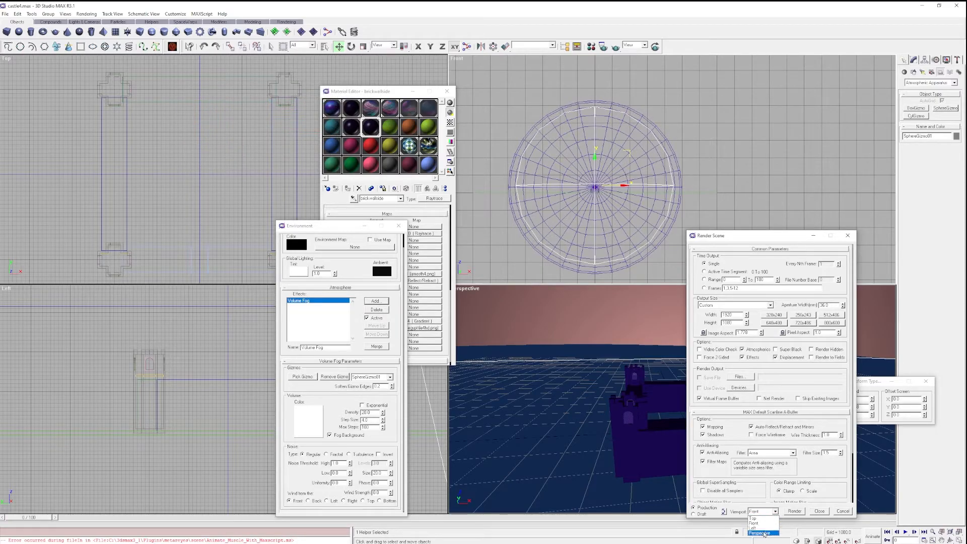
click(795, 512)
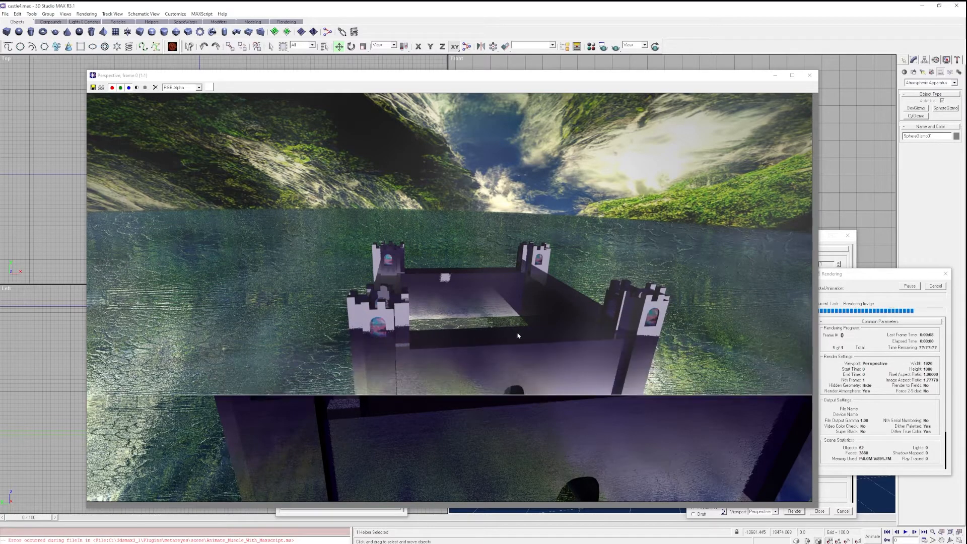
click(811, 75)
Set the volume fog to a darker colour and re-render the Perspective view.
click(313, 420)
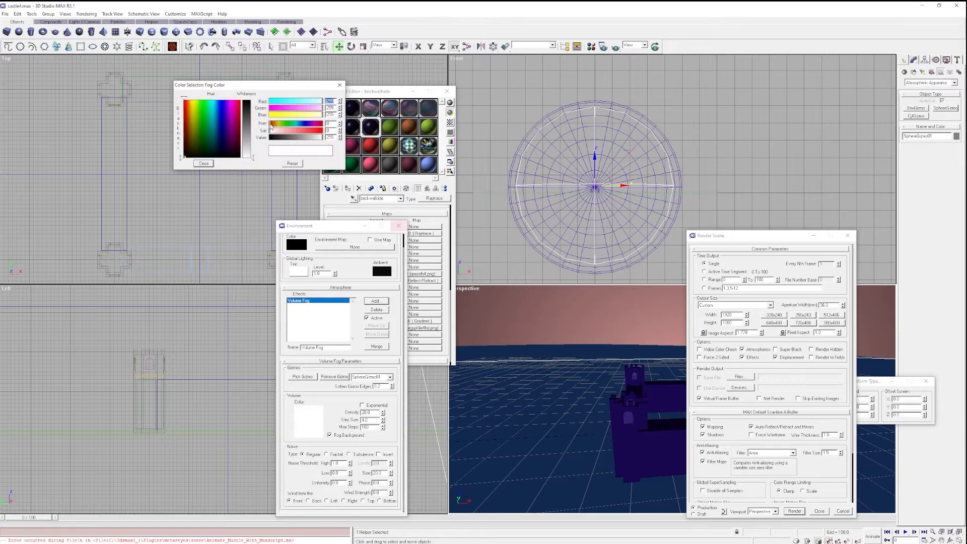
click(794, 511)
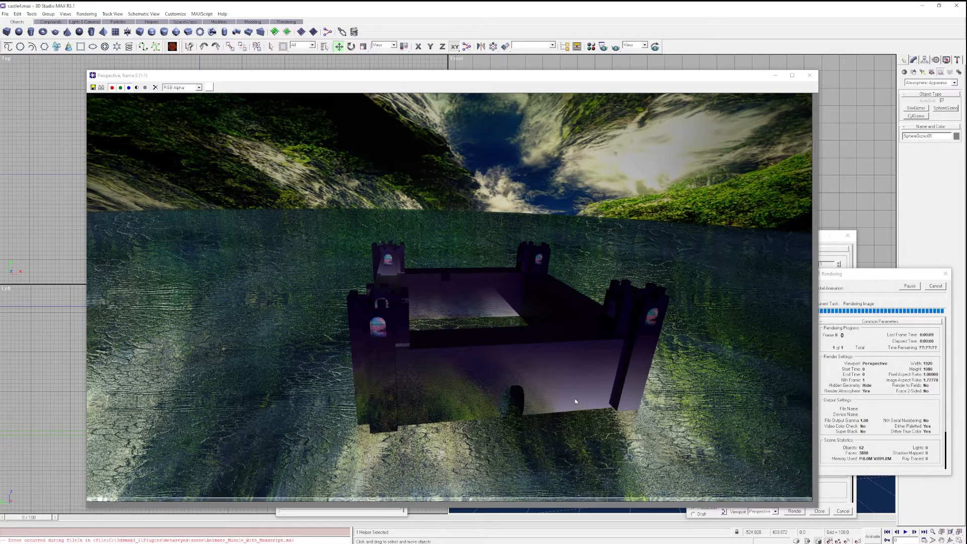
click(809, 75)
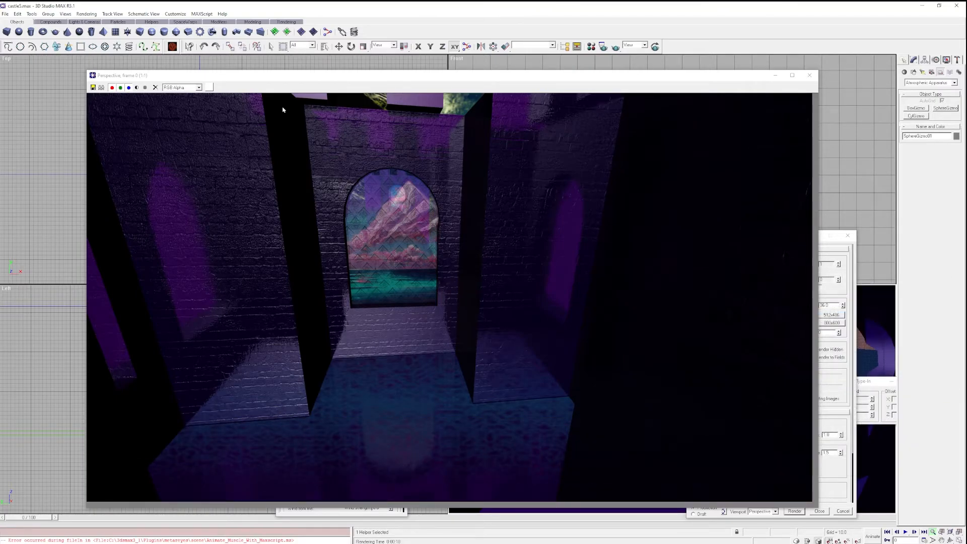
Save the rendered castle interior as the PNG image vaporwavecastle3 with RGB 48 bit colour and close the render.
click(93, 87)
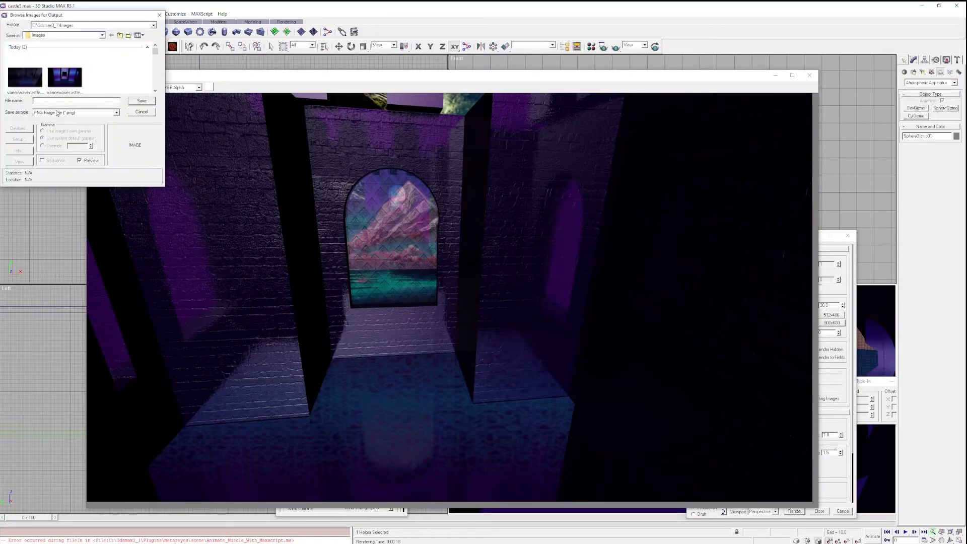
text(va)
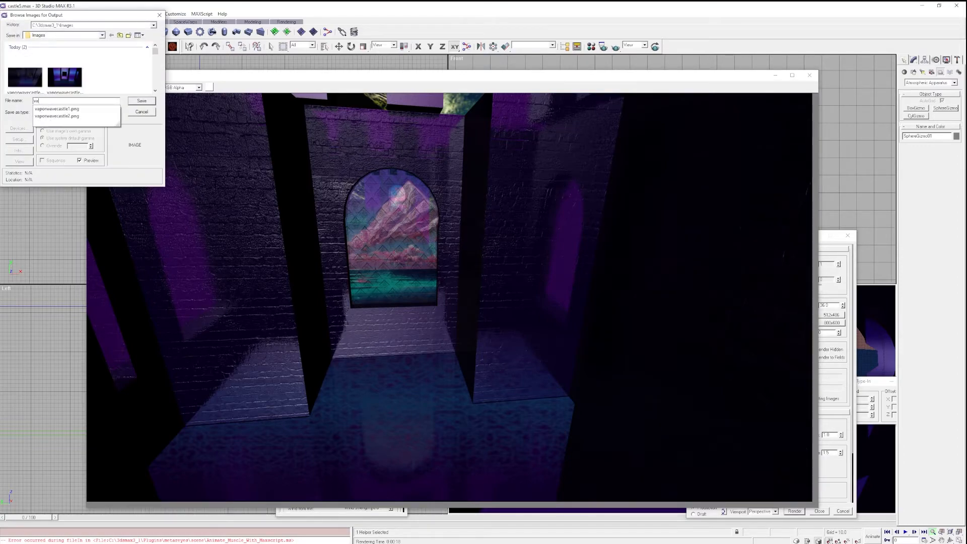
text(porwavecastle3)
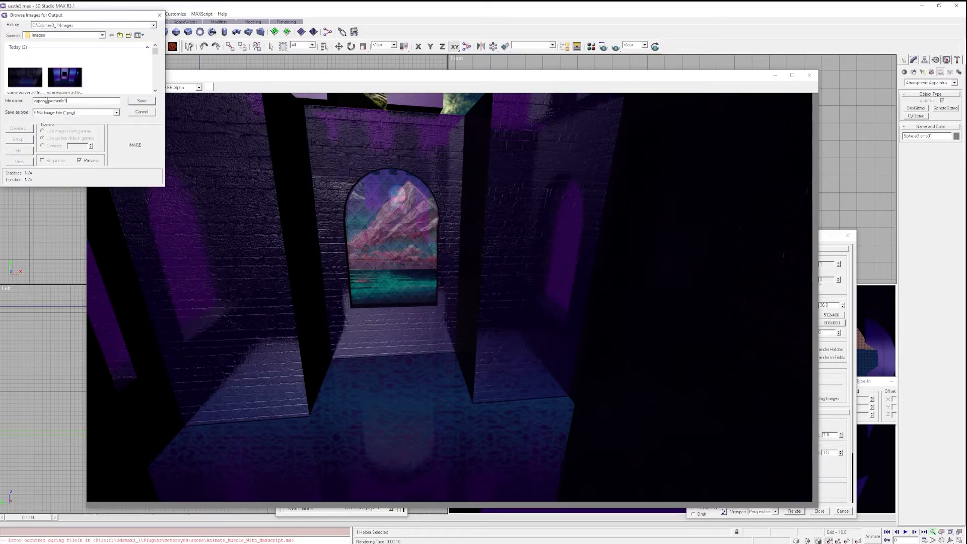
click(134, 103)
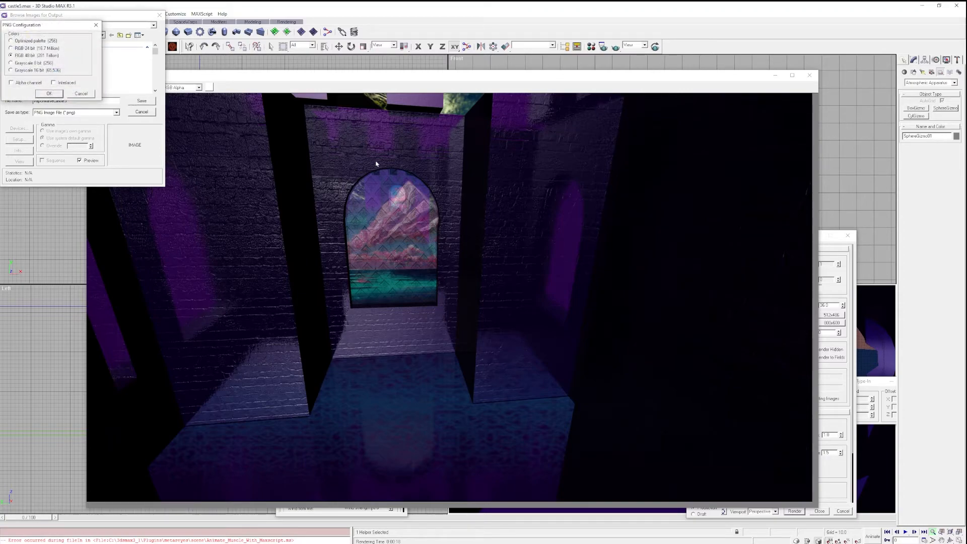
click(49, 94)
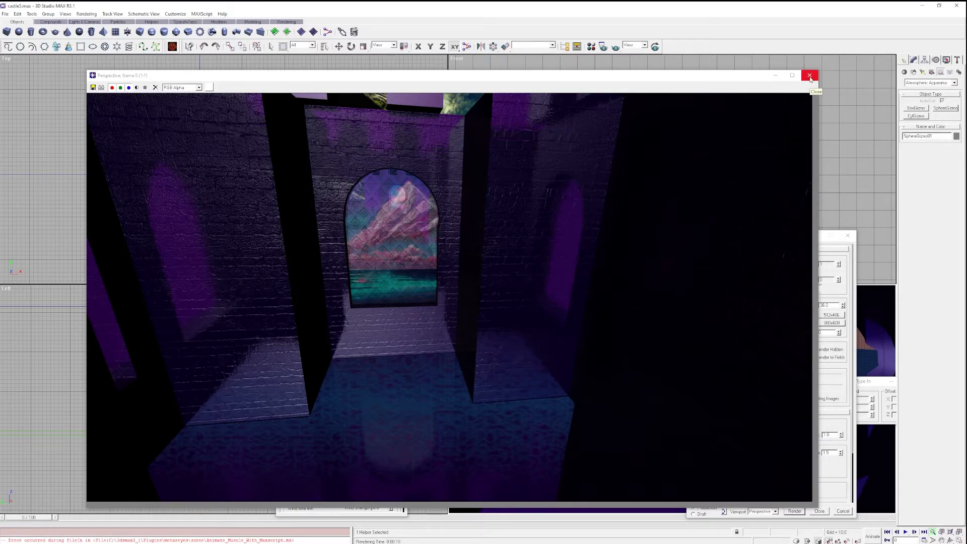
click(810, 76)
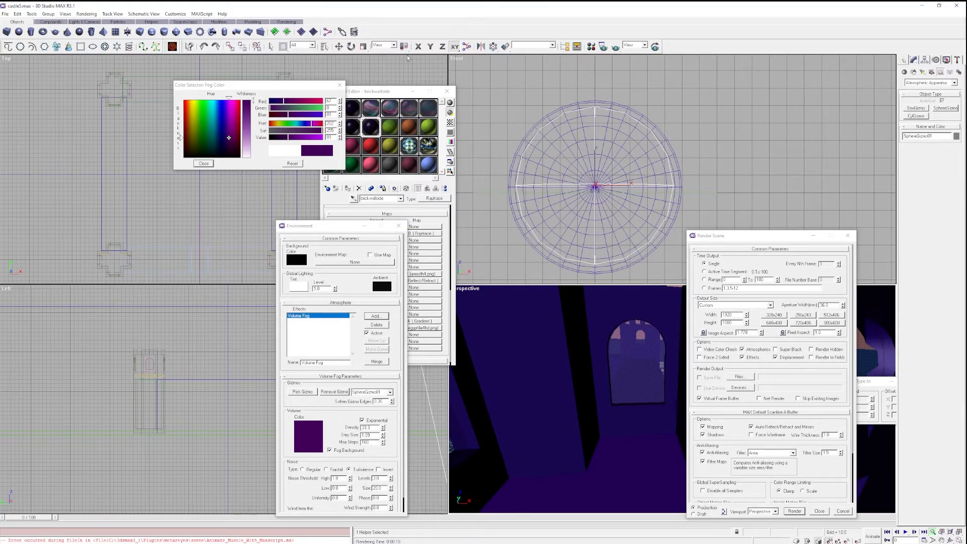
Select Material #1 in the Material Editor and render the Perspective view to check the floor.
click(590, 47)
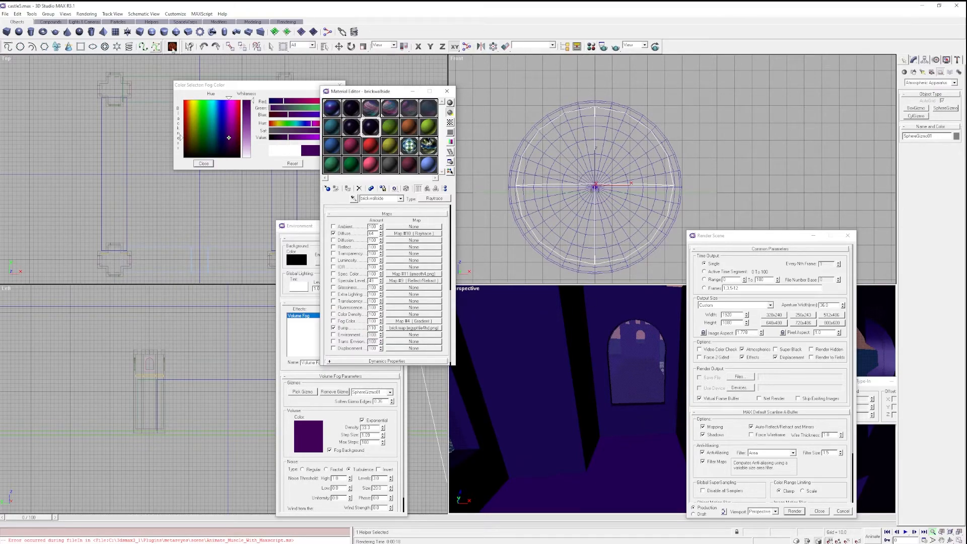
click(331, 109)
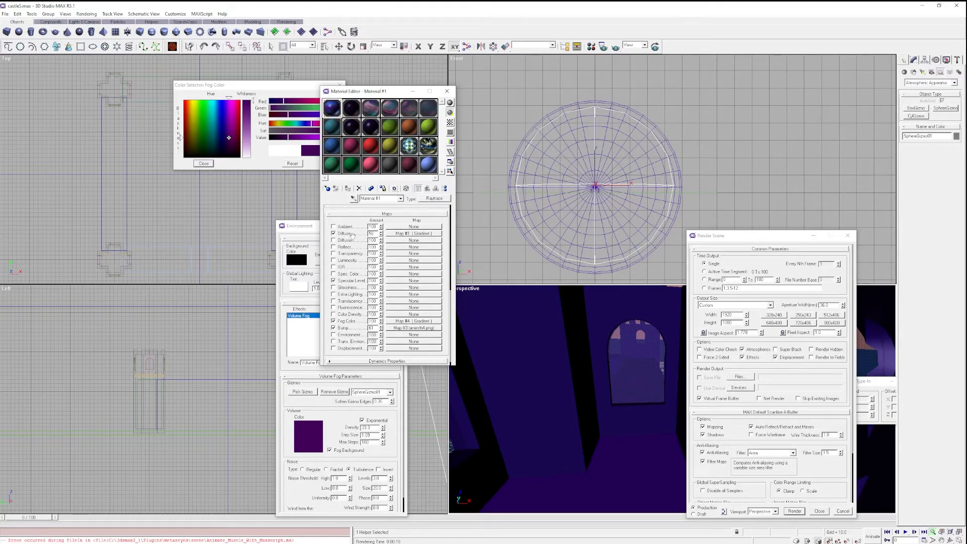
click(795, 511)
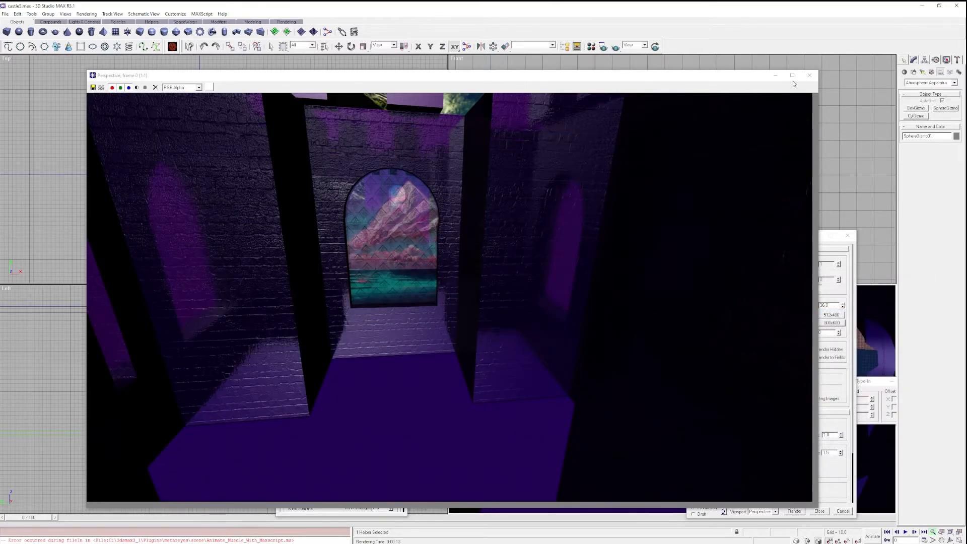
click(810, 75)
Try raising the output amount of Material #1's diffuse Gradient map and render the Perspective view.
click(333, 234)
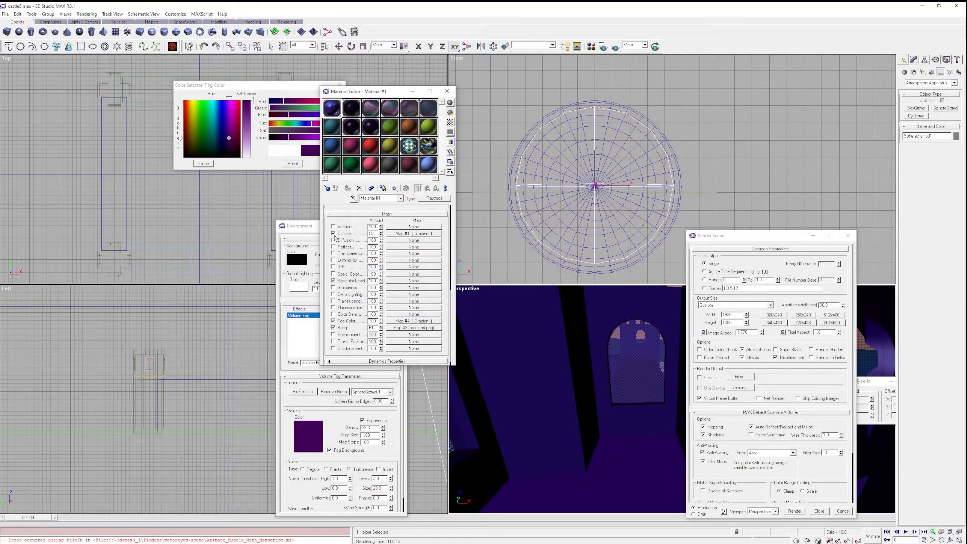
click(418, 235)
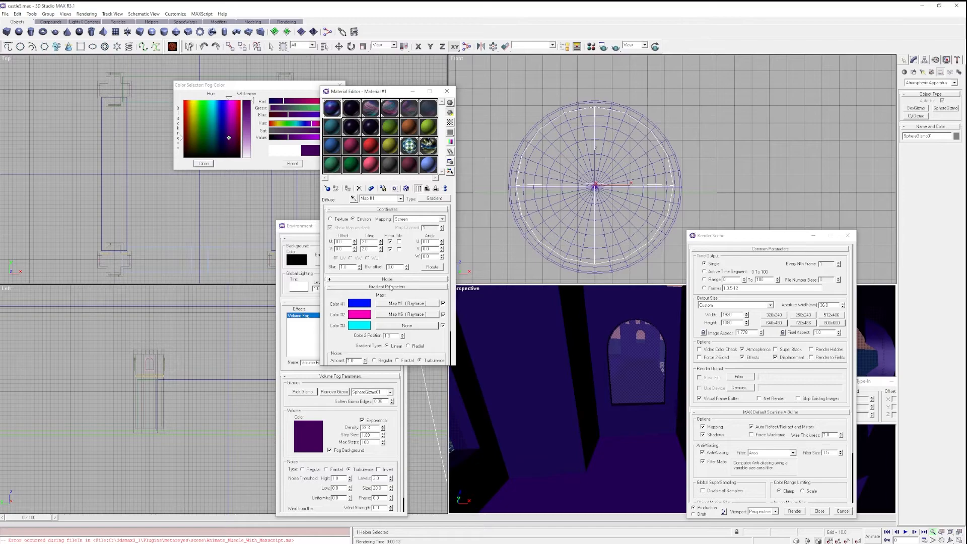
scroll(412, 291, down, 2)
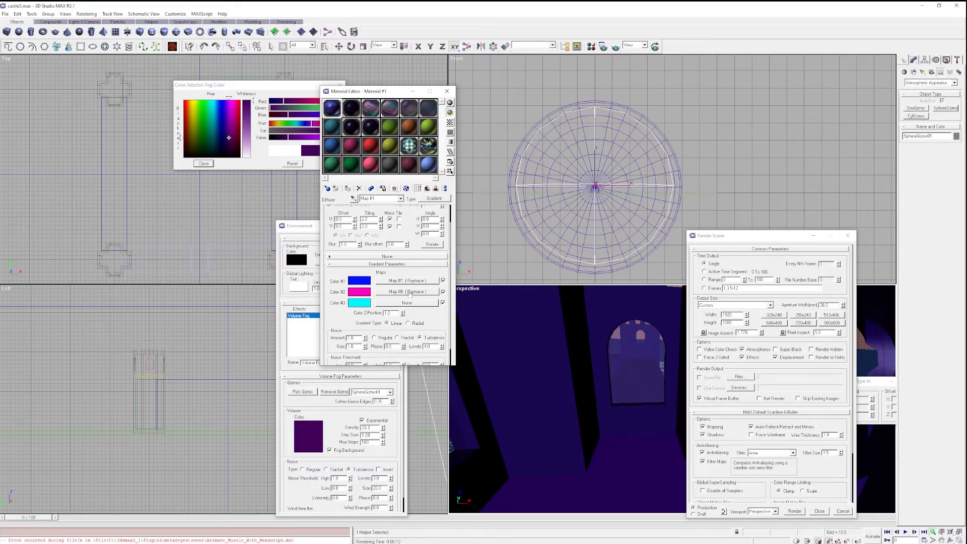
scroll(439, 314, down, 2)
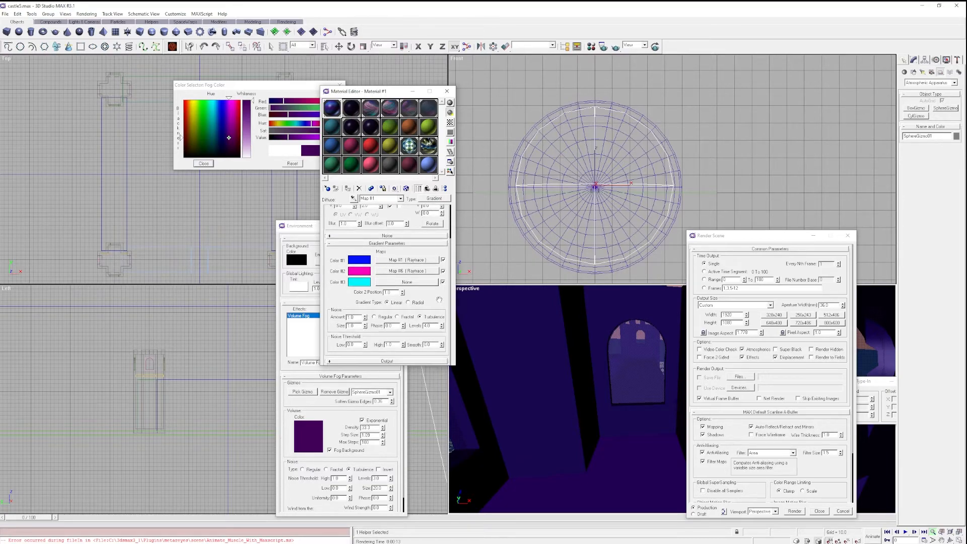
click(388, 361)
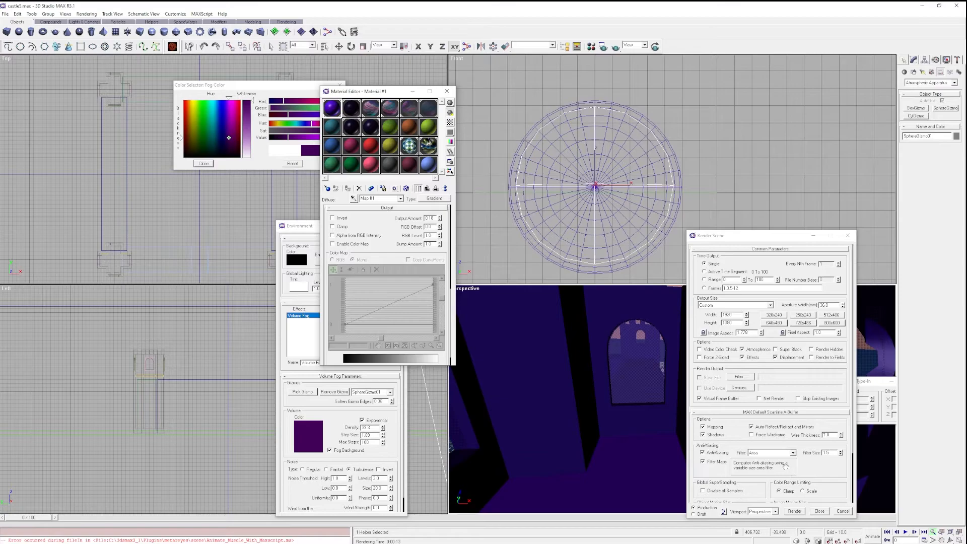
click(795, 511)
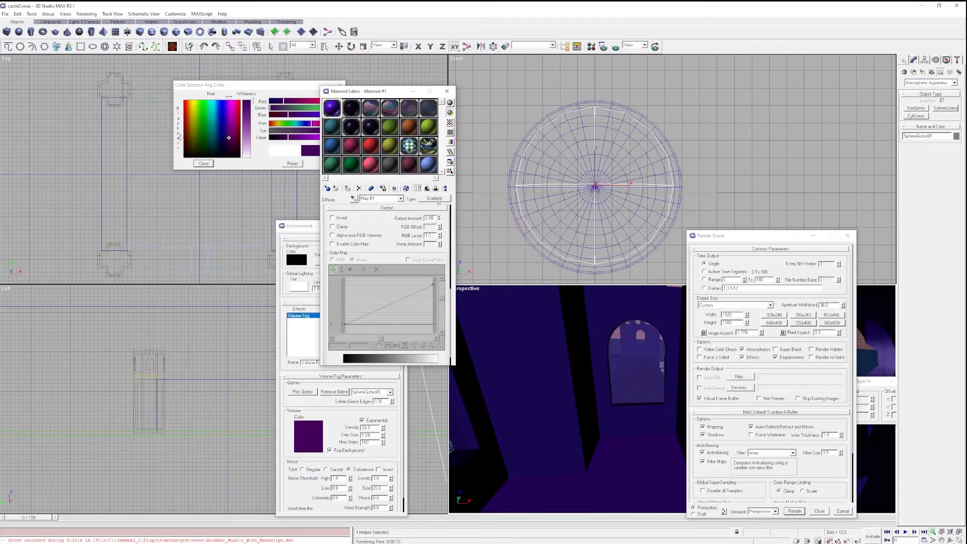
Inspect the Raytrace map in the gradient's Color #1 slot and return to the diffuse map of Material #1.
click(436, 199)
double_click(677, 347)
drag(389, 265, 389, 317)
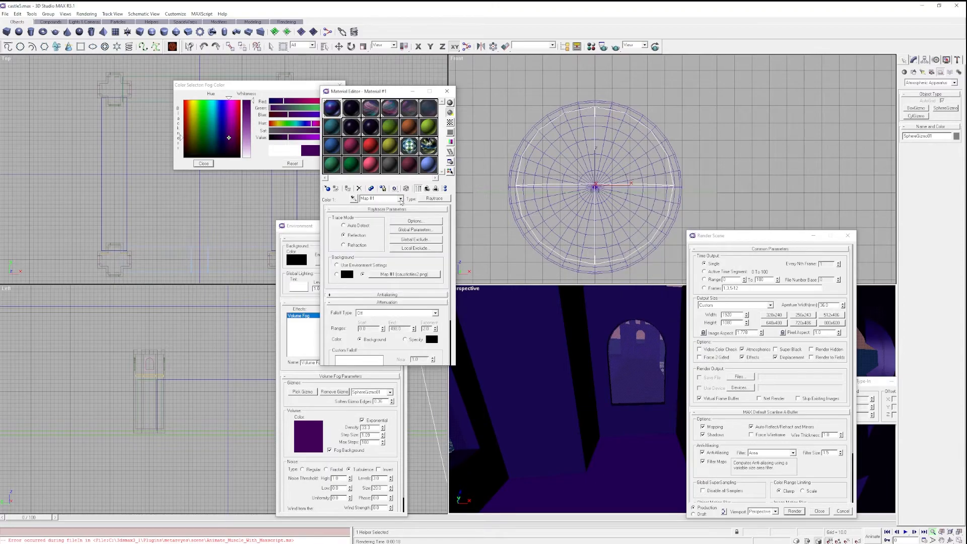
click(427, 189)
click(403, 235)
Replace Material #1's diffuse map with the bitmap caustictiles.png and render the Perspective view to check the floor.
click(436, 198)
click(413, 234)
text(cas)
click(98, 119)
click(141, 100)
click(428, 316)
click(431, 298)
text(cau)
click(75, 111)
click(142, 101)
click(795, 513)
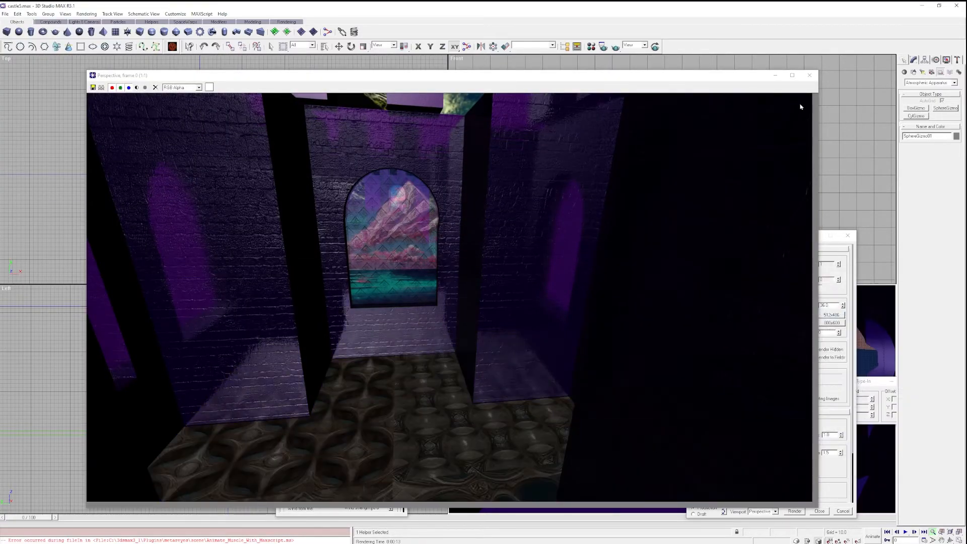
click(809, 76)
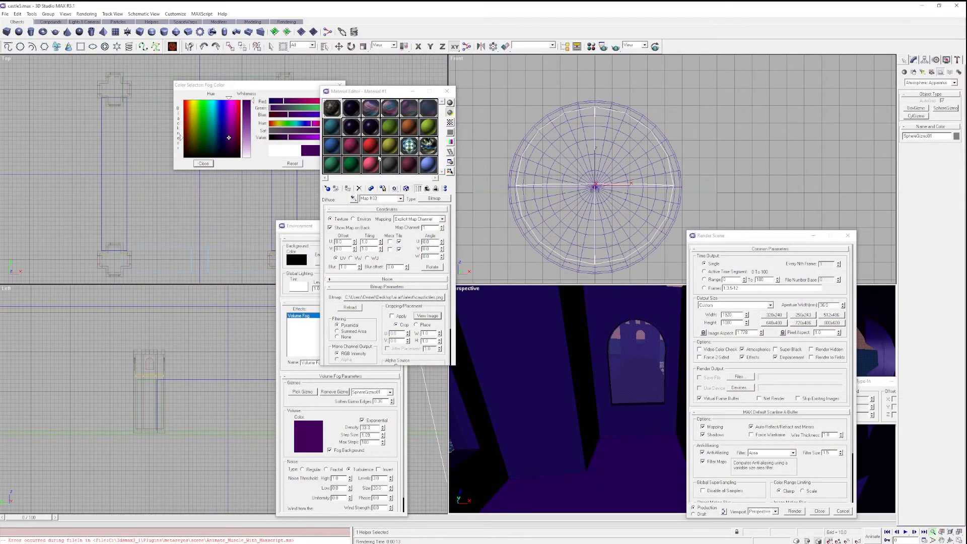
Replace Material #1's diffuse map with a new Bitmap map using caustictiles2.png.
click(432, 199)
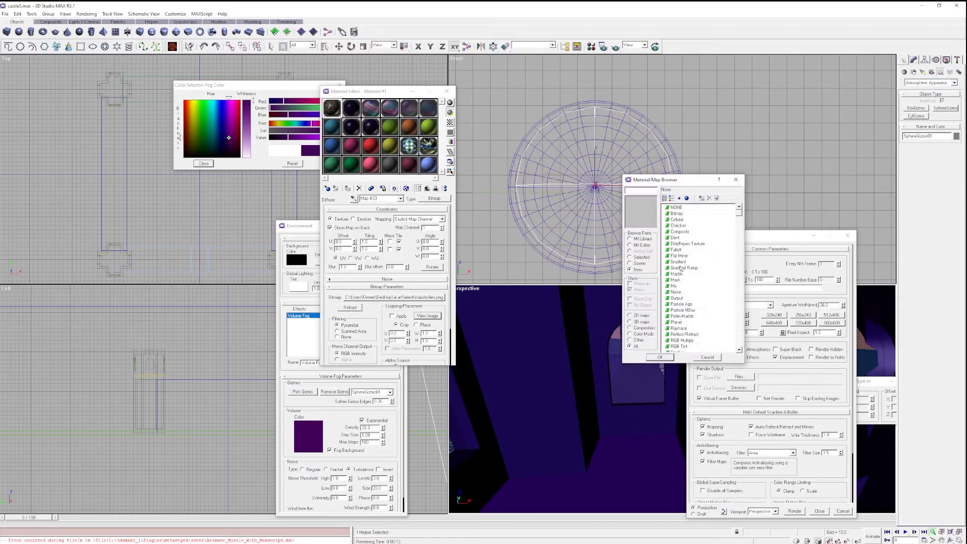
double_click(676, 214)
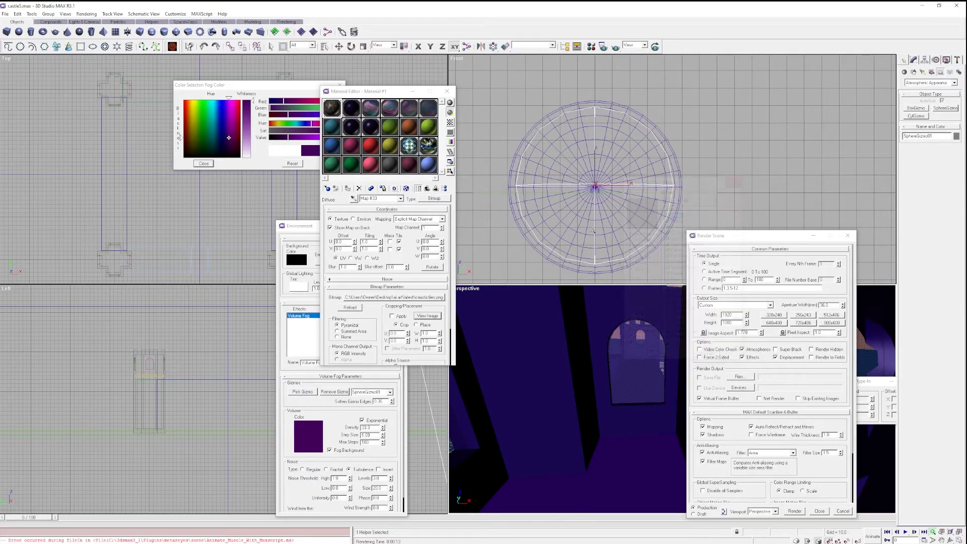
scroll(103, 76, down, 5)
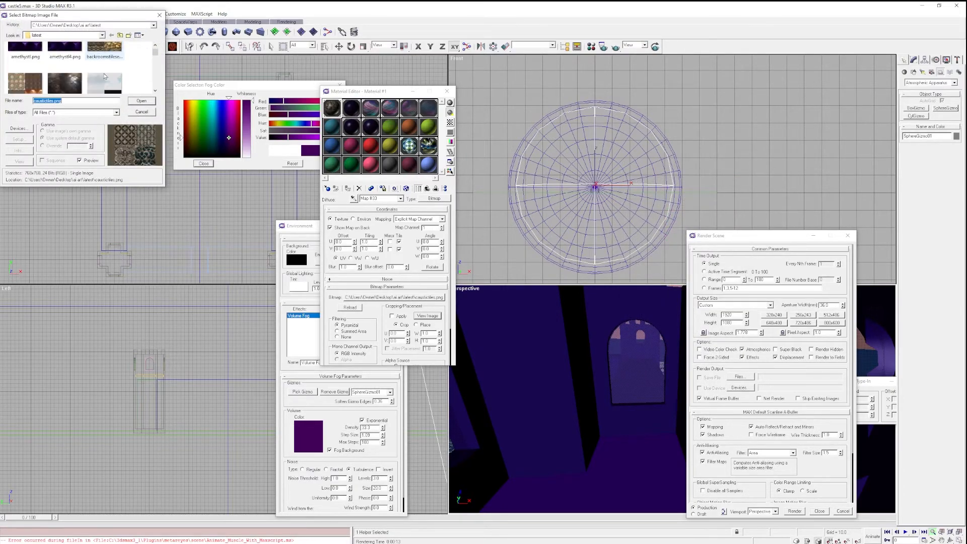
scroll(103, 75, down, 3)
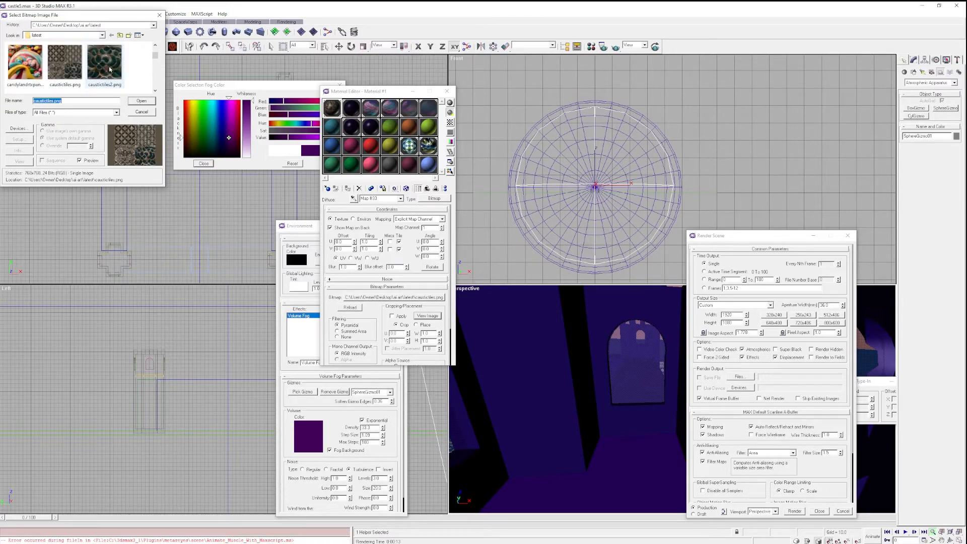
click(104, 68)
click(141, 102)
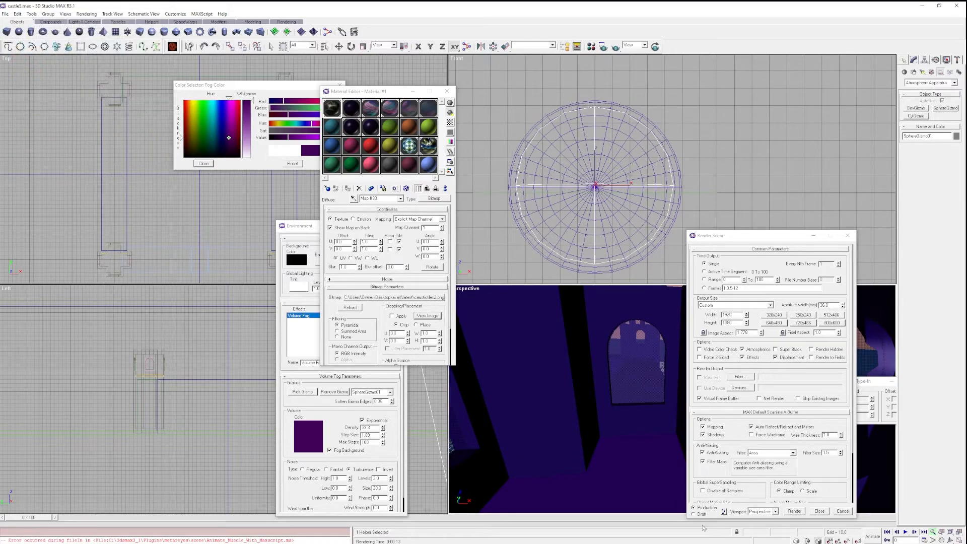
Try a U and V tiling of 2 on the diffuse bitmap and render the Perspective view.
double_click(375, 242)
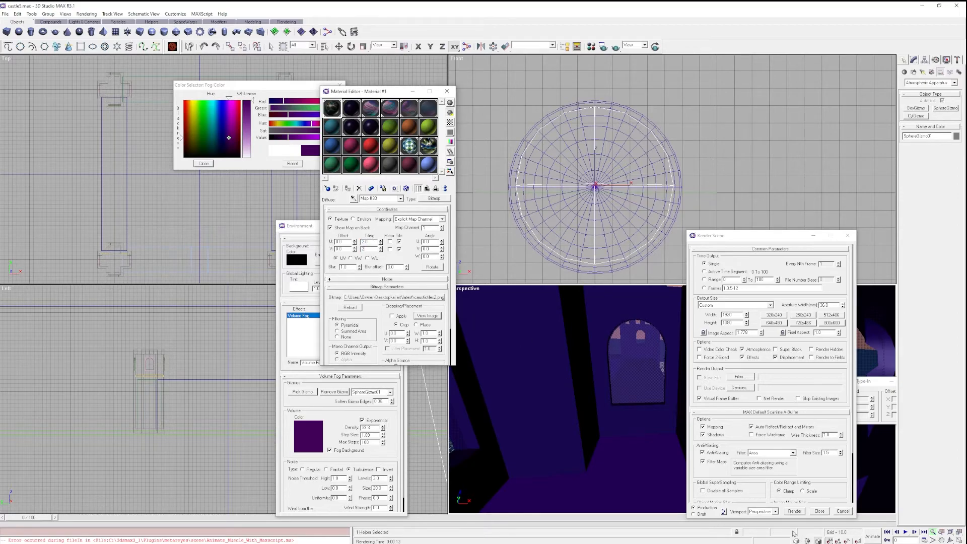
click(795, 511)
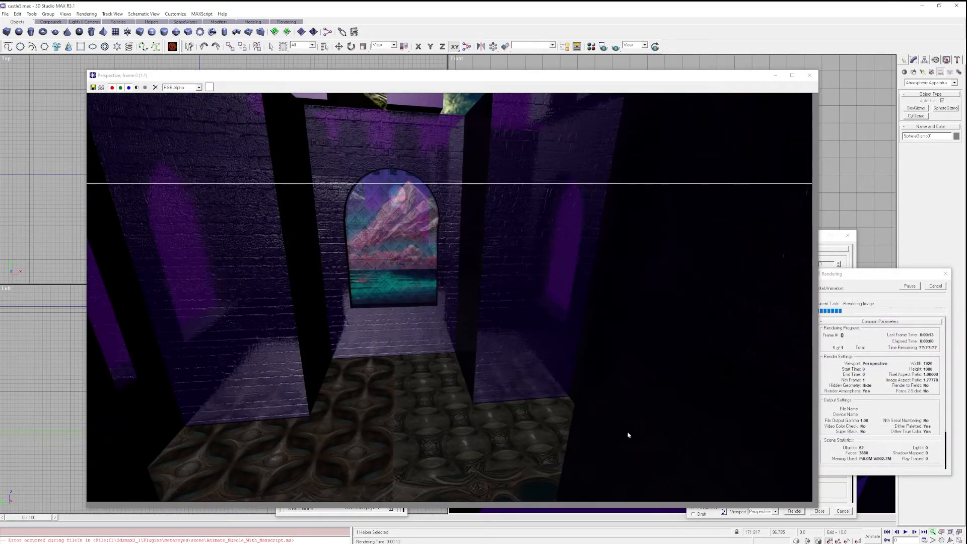
click(810, 75)
Set the diffuse bitmap's U and V tiling to 4 and render the Perspective view to check the floor.
double_click(370, 241)
text(4)
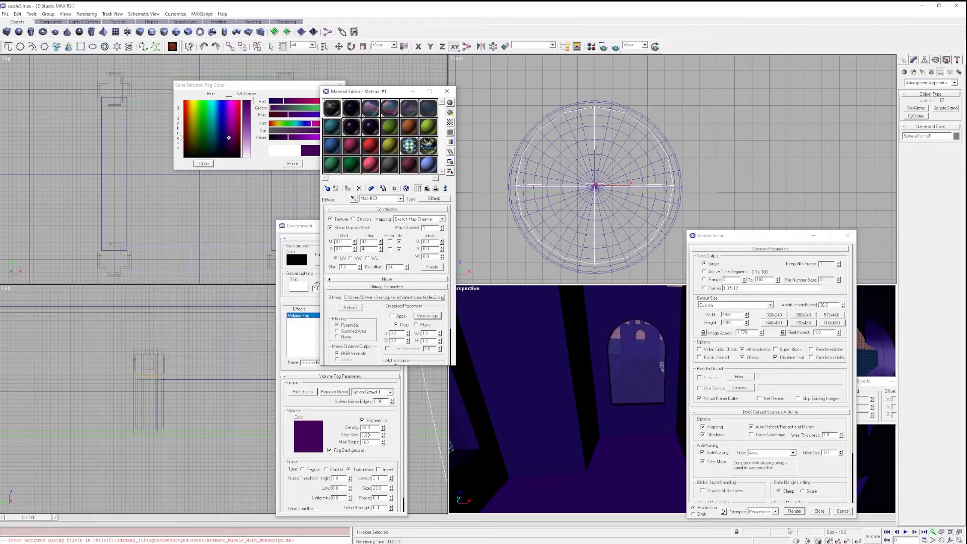
click(795, 511)
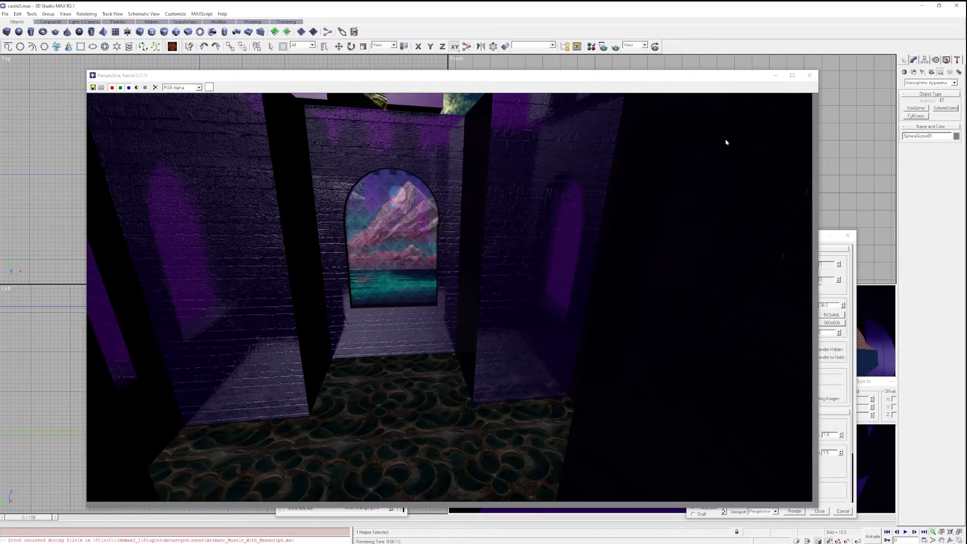
click(810, 75)
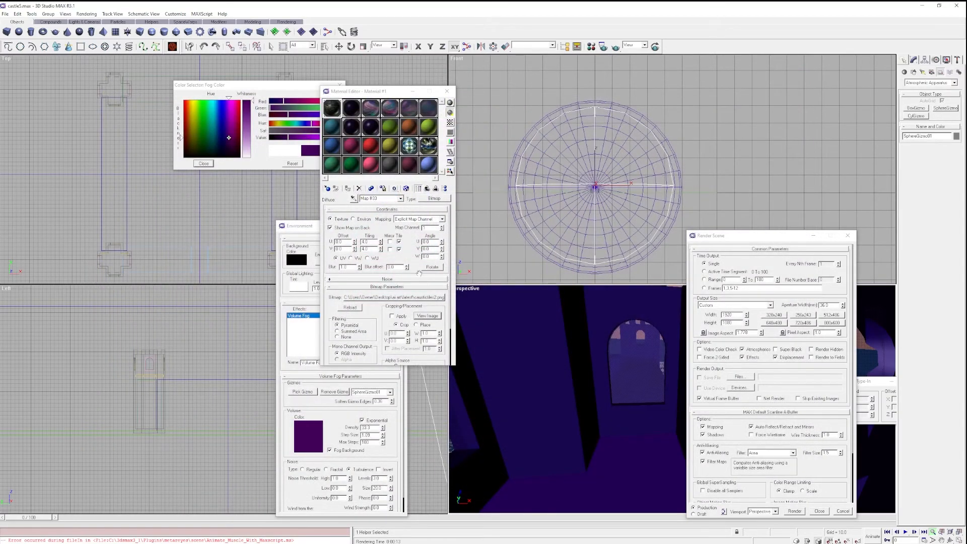
Change the diffuse map to Raytrace, keeping the bitmap as its background sub-map, and render the Perspective view.
click(435, 198)
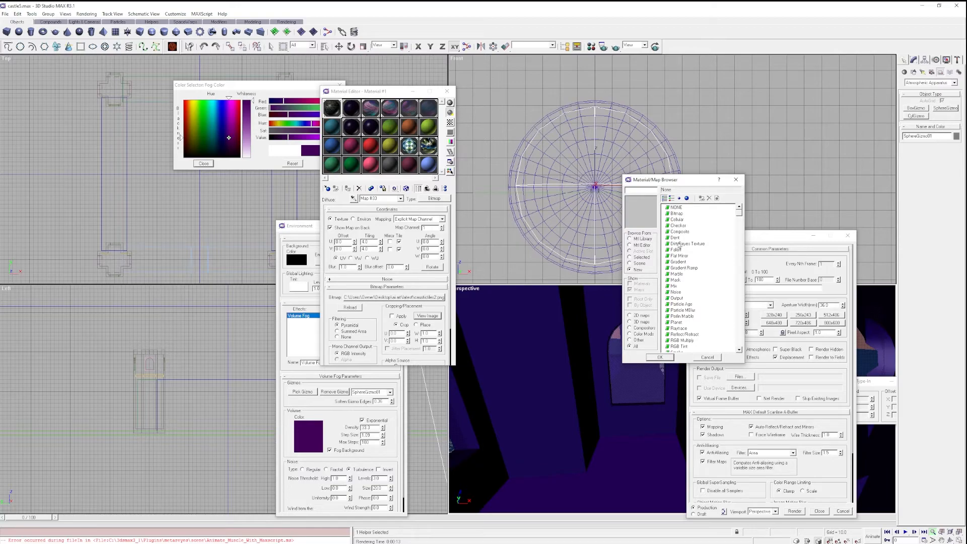
double_click(679, 329)
click(361, 244)
click(795, 512)
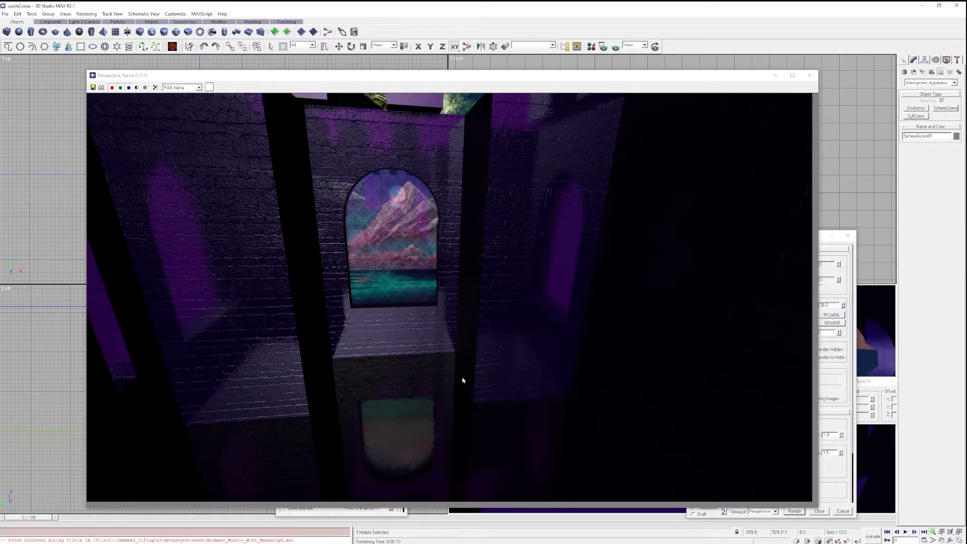
click(811, 76)
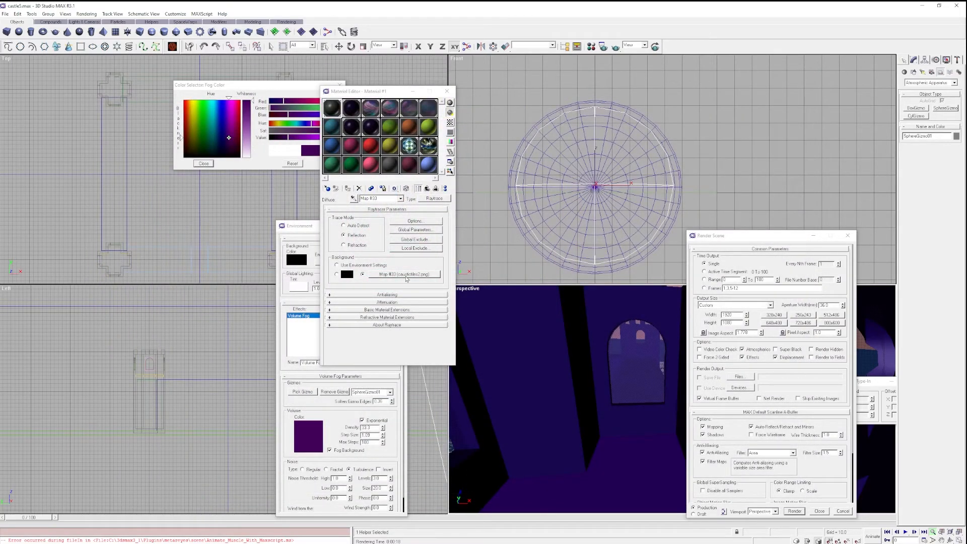
Add caustictiles2.png as the Raytrace map's tint map under Basic Material Extensions and render the Perspective view.
click(392, 309)
click(386, 347)
double_click(676, 211)
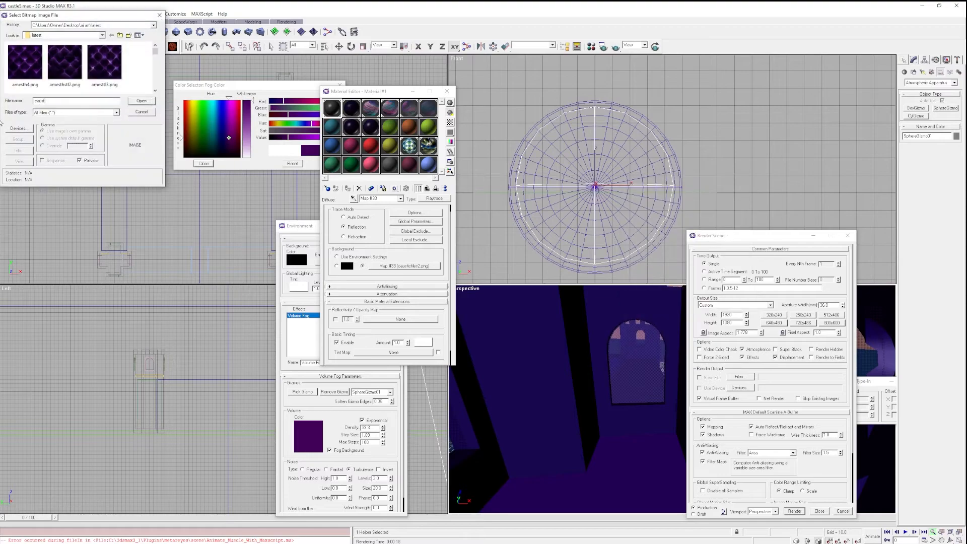
scroll(113, 66, down, 3)
double_click(113, 66)
drag(379, 306, 379, 260)
click(795, 512)
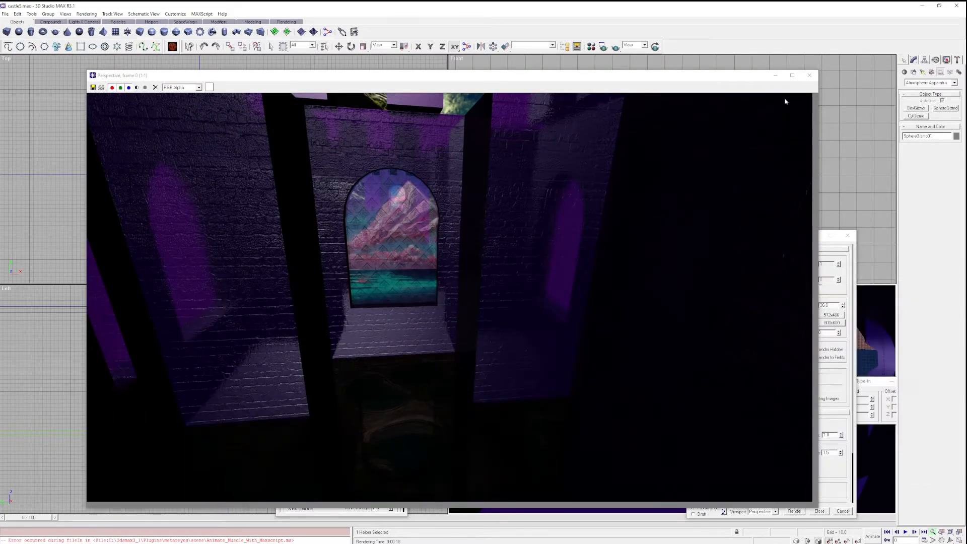
click(810, 75)
Set the tint bitmap's U and V tiling to 4, raise its output RGB level, and render the scene.
drag(379, 259, 379, 306)
double_click(376, 240)
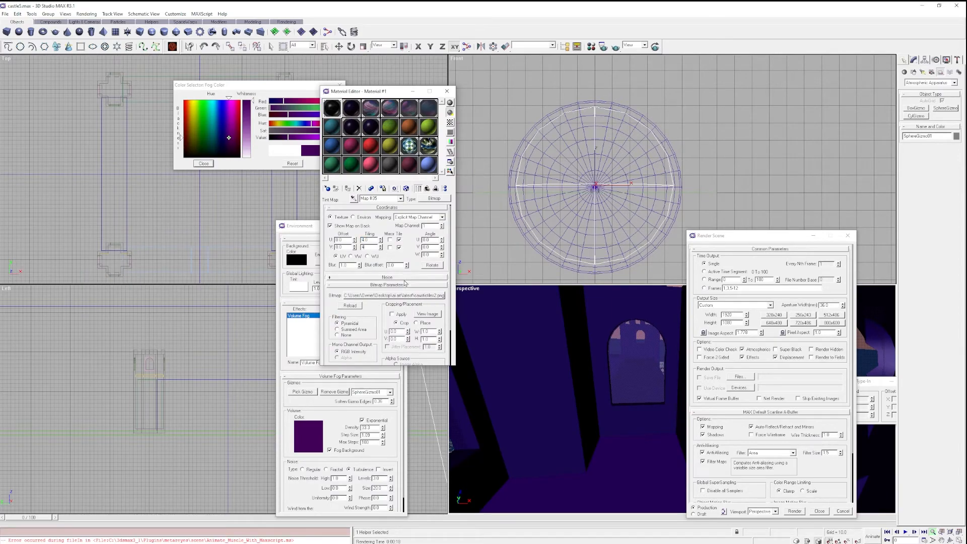
drag(379, 335, 380, 289)
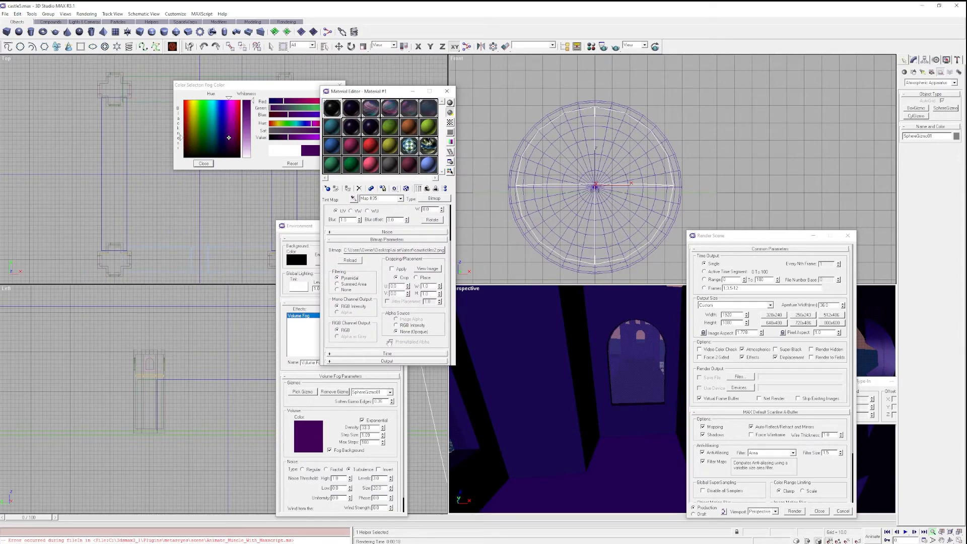
click(409, 362)
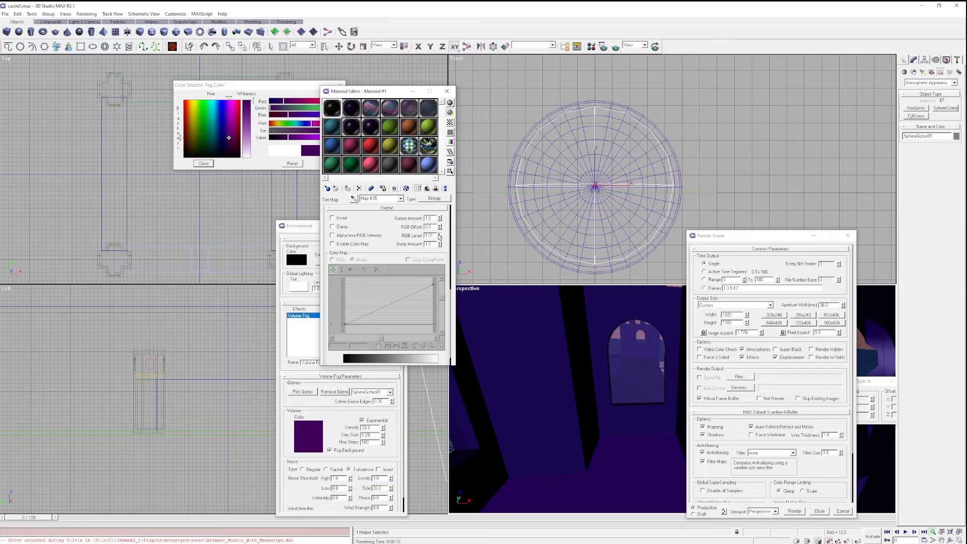
drag(444, 214, 453, 182)
click(795, 510)
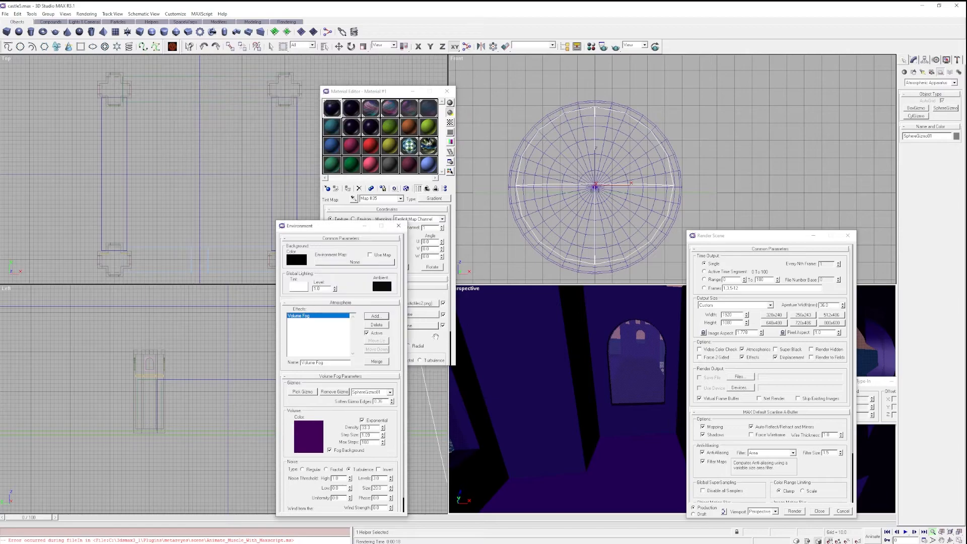
Set Color #3 of the tint map's Gradient to purple and render the Perspective view.
click(374, 207)
click(359, 326)
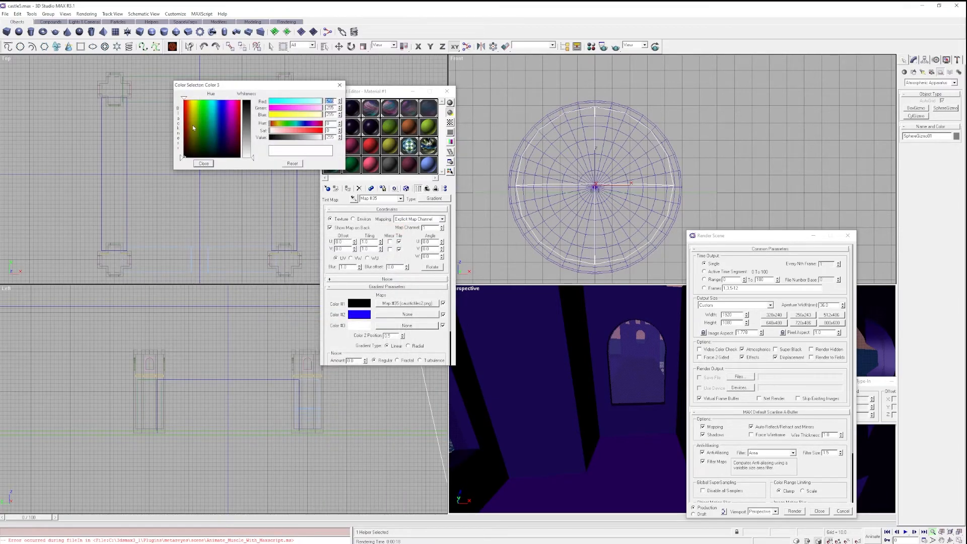
mouse_move(224, 114)
mouse_down()
mouse_move(226, 100)
mouse_move(251, 100)
mouse_move(228, 126)
mouse_up()
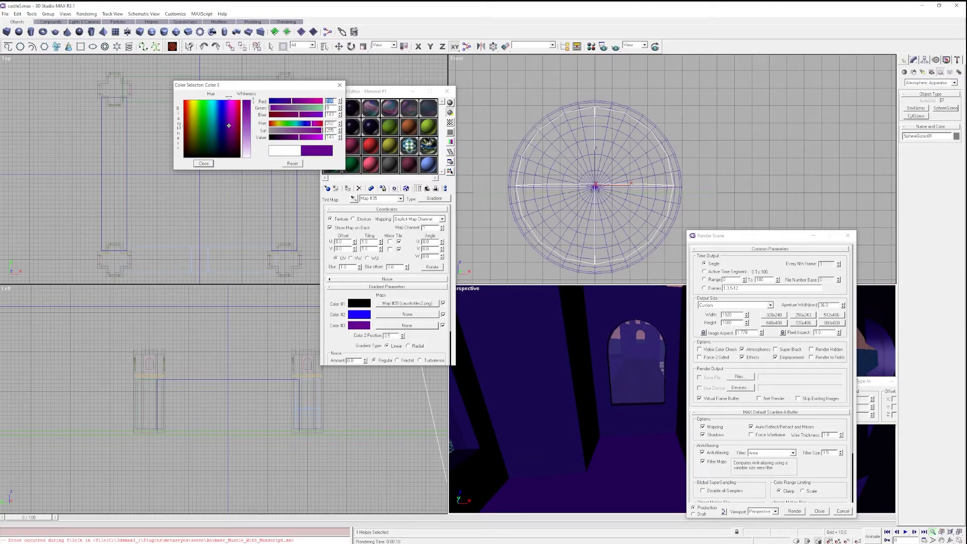
click(789, 511)
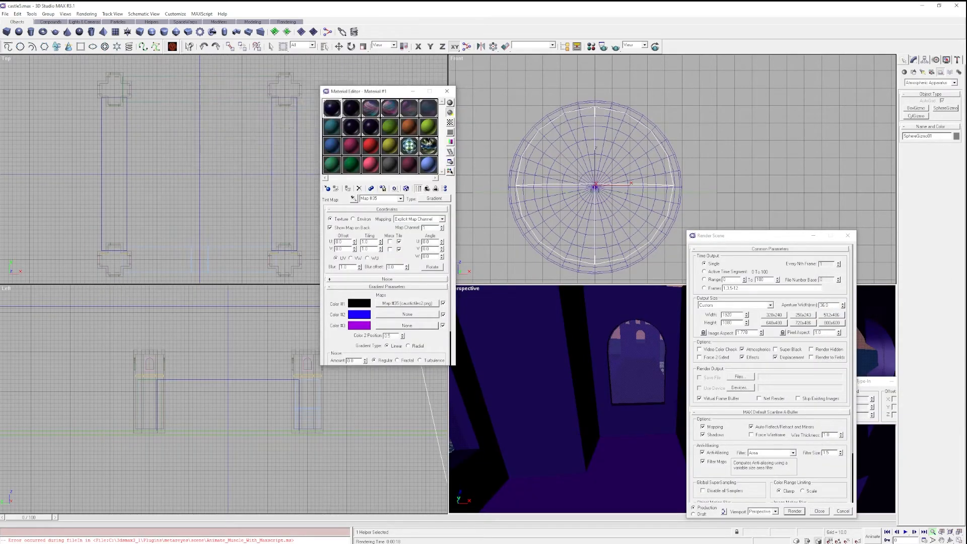
click(790, 511)
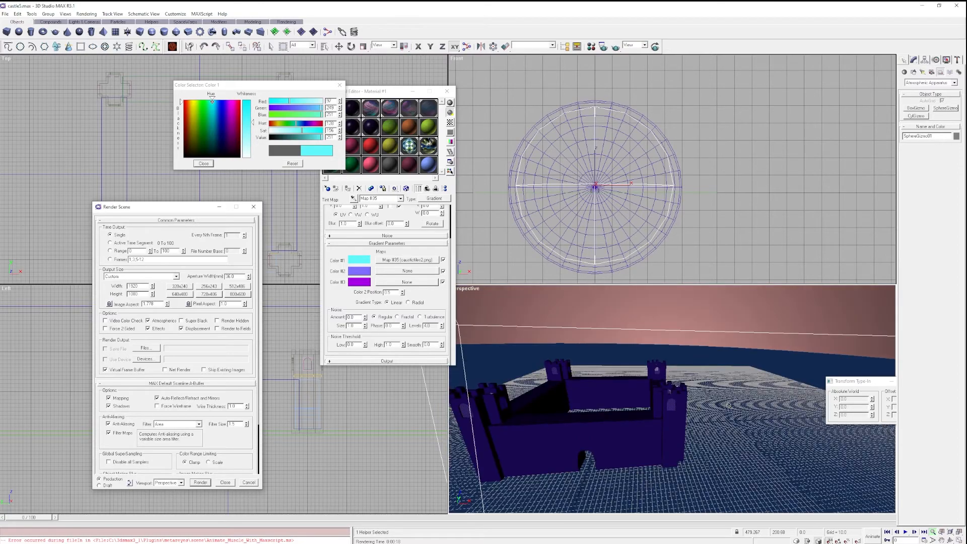
Create a standard Free camera in the Top view, just outside the front of the castle.
scroll(729, 405, down, 5)
scroll(729, 406, up, 5)
scroll(700, 422, up, 5)
scroll(701, 420, down, 5)
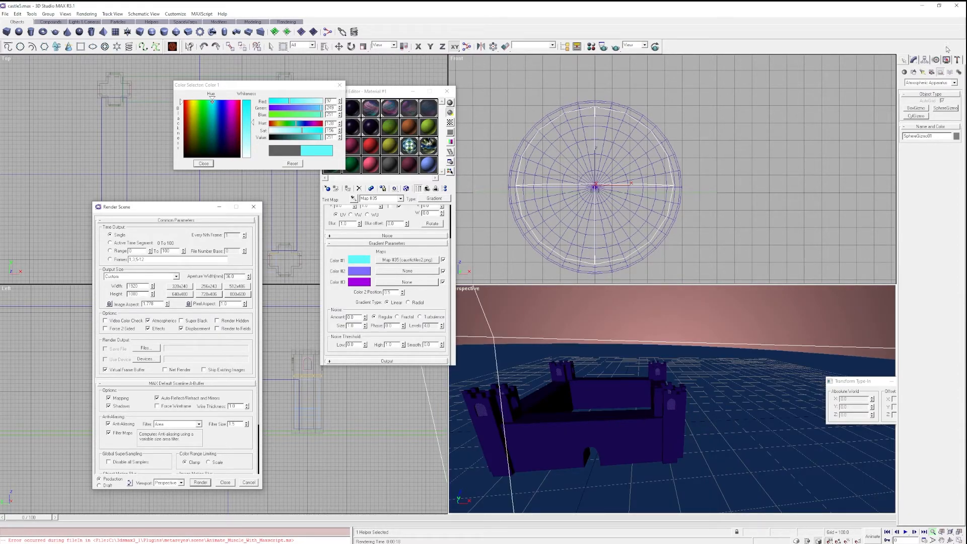
click(931, 72)
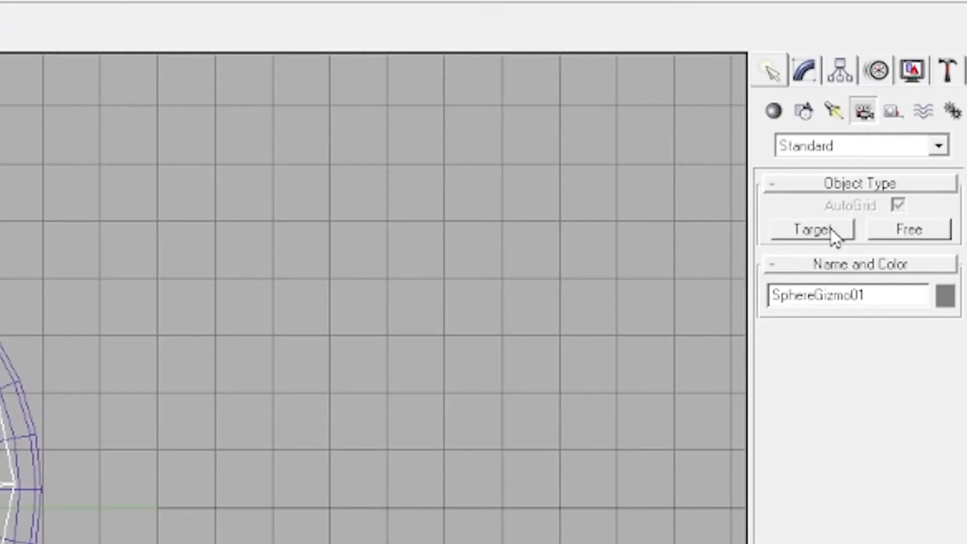
click(899, 229)
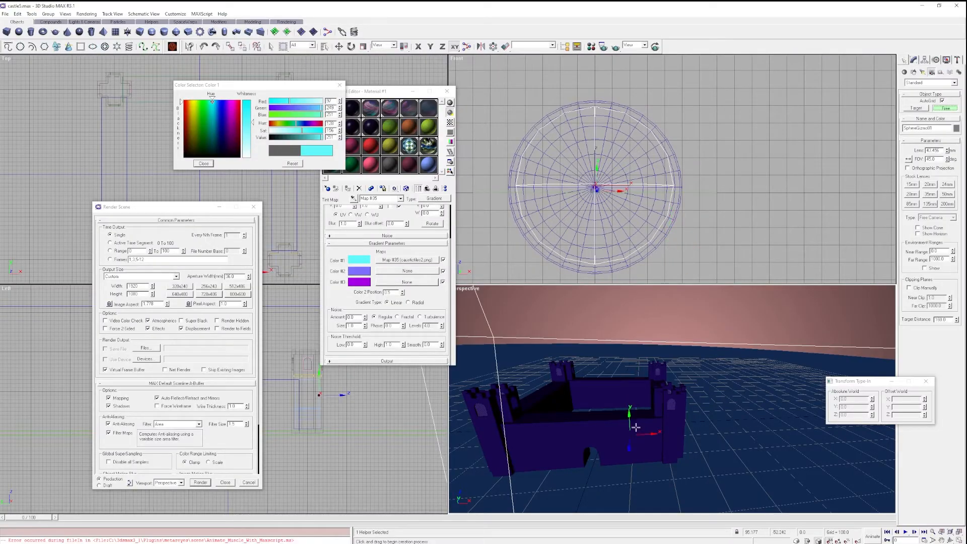
scroll(655, 411, down, 4)
scroll(658, 410, up, 1)
scroll(671, 417, up, 2)
scroll(671, 417, down, 1)
scroll(666, 425, up, 1)
scroll(668, 429, down, 1)
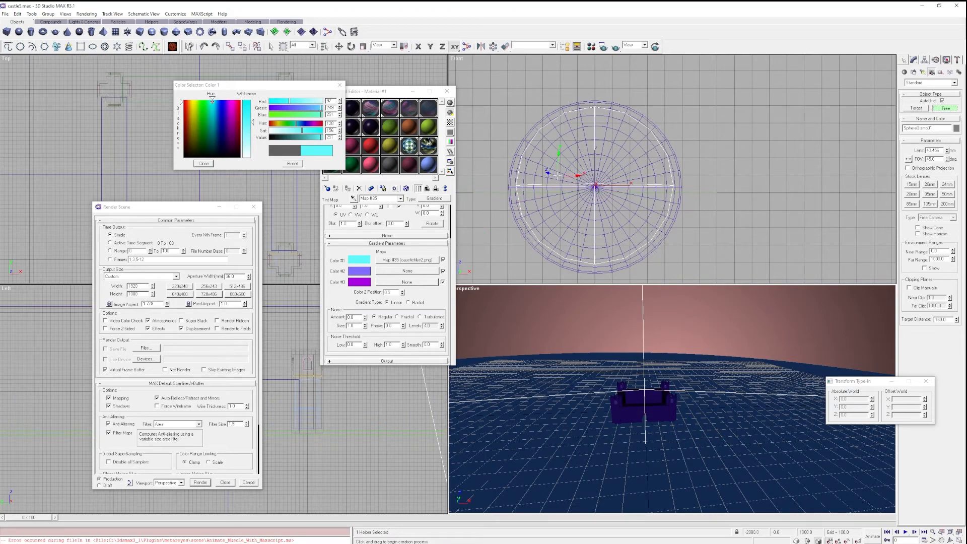
middle_drag(99, 171, 103, 167)
scroll(42, 129, down, 11)
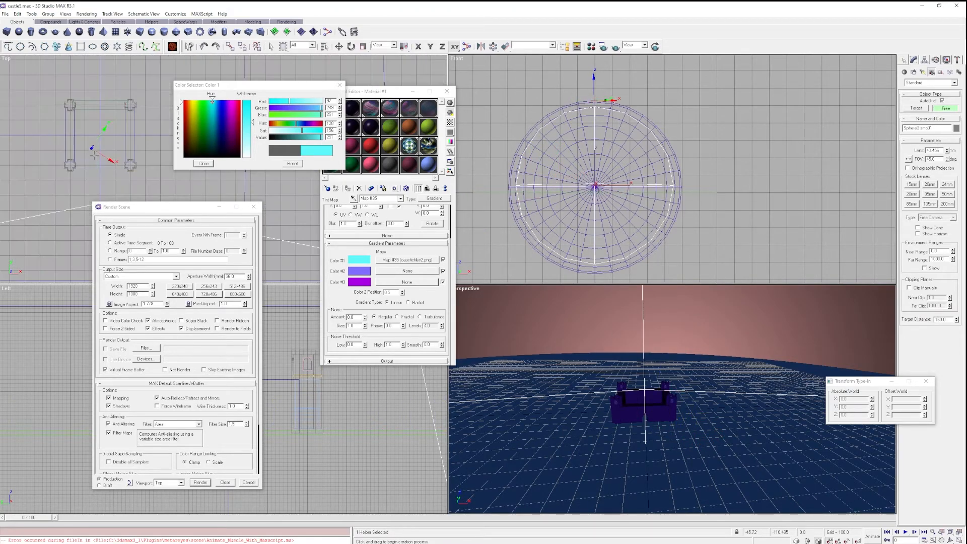
scroll(114, 148, down, 3)
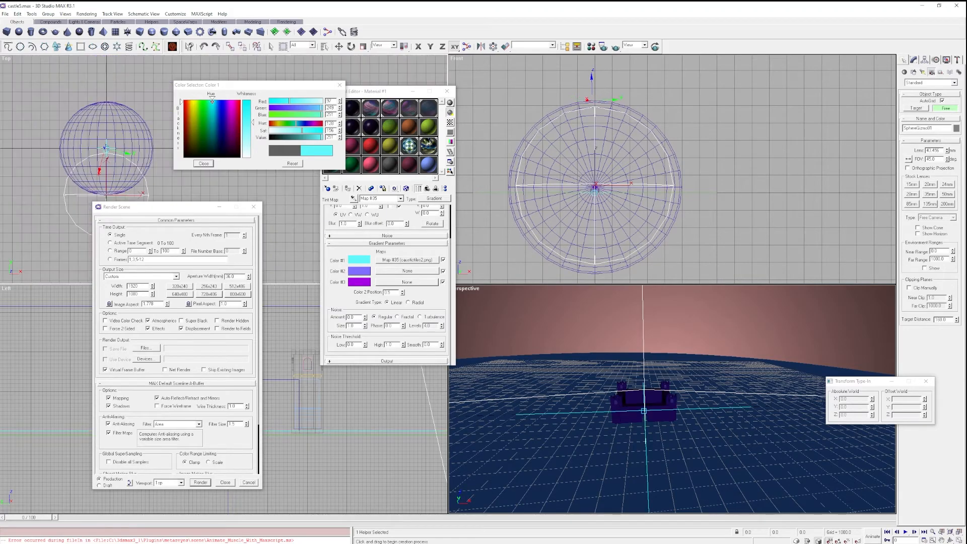
scroll(107, 150, up, 6)
scroll(122, 160, up, 5)
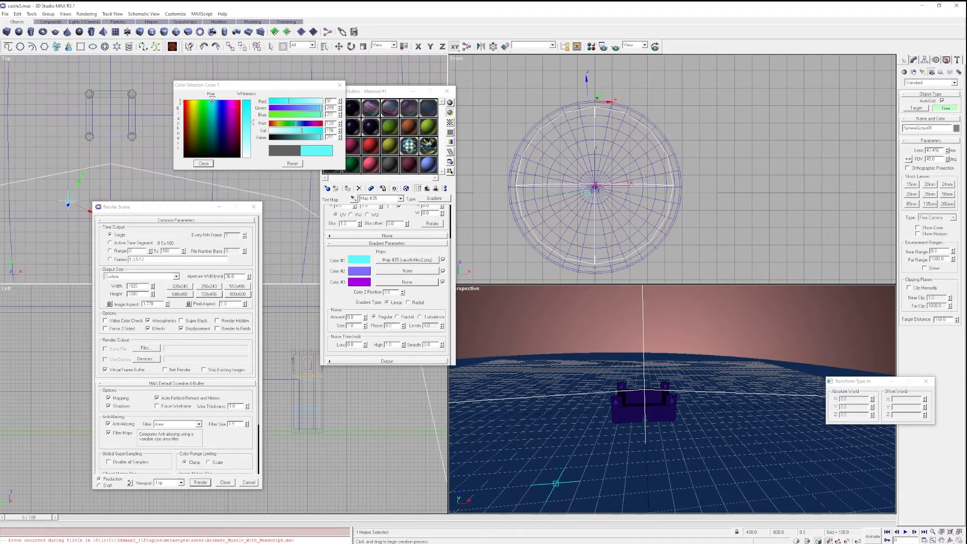
click(86, 182)
Rotate the free camera with the rotate transform type-in so it faces the castle.
click(339, 46)
middle_drag(86, 182, 47, 166)
scroll(595, 126, up, 2)
scroll(353, 423, down, 8)
click(914, 59)
click(352, 47)
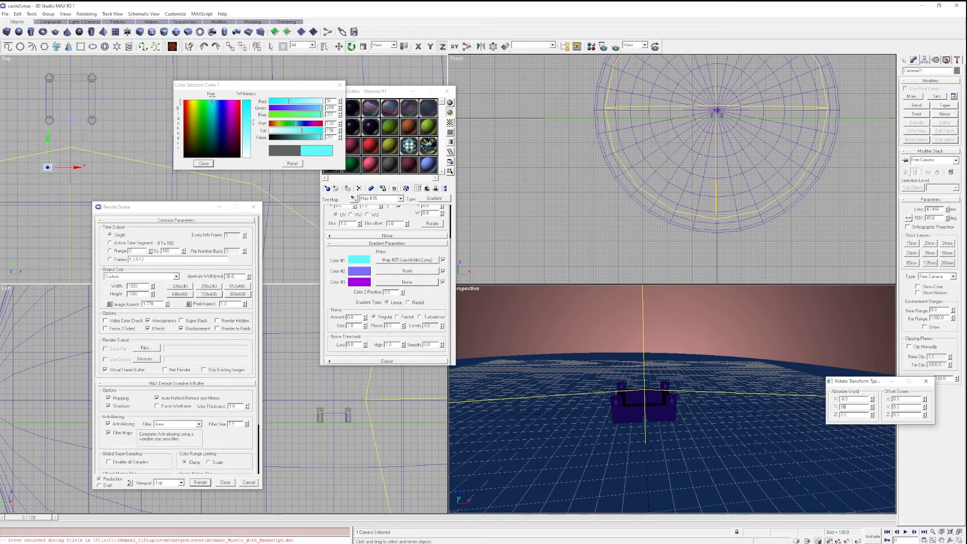
scroll(50, 307, down, 4)
middle_drag(282, 293, 69, 331)
right_click(873, 407)
Switch the Perspective viewport to the Camera01 view and move the camera in the Left view to frame the whole castle.
right_click(470, 288)
click(580, 383)
click(339, 46)
drag(32, 412, 54, 405)
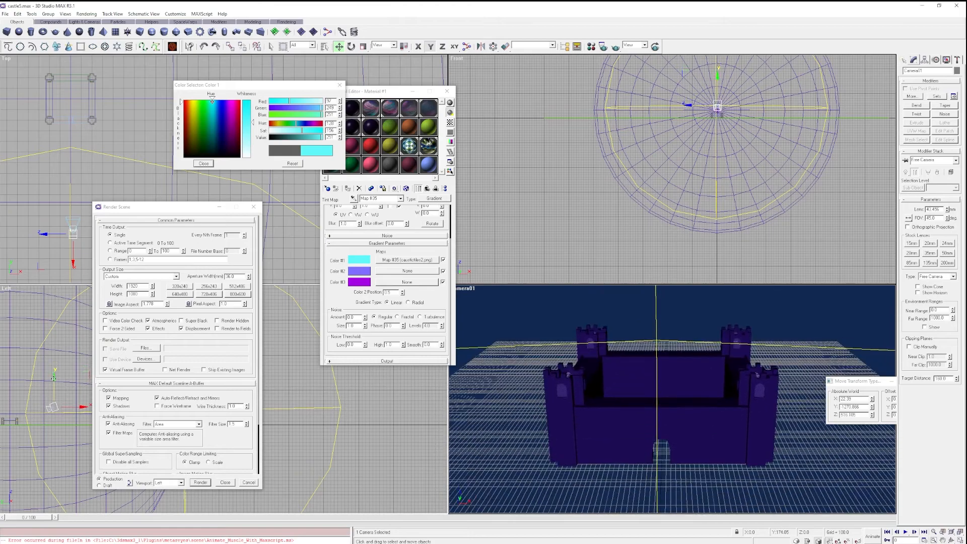
Restrict the selection filter to Cameras.
click(305, 44)
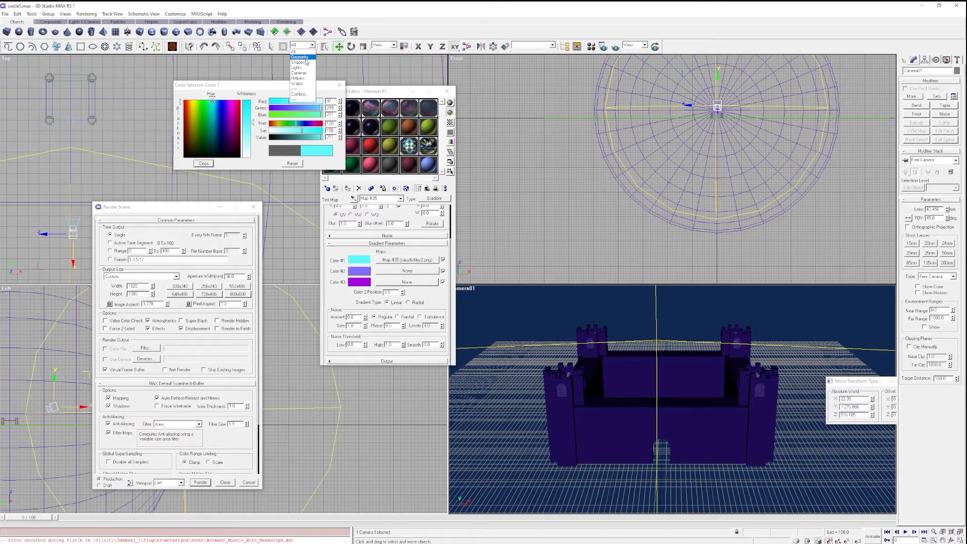
click(309, 73)
scroll(67, 416, down, 5)
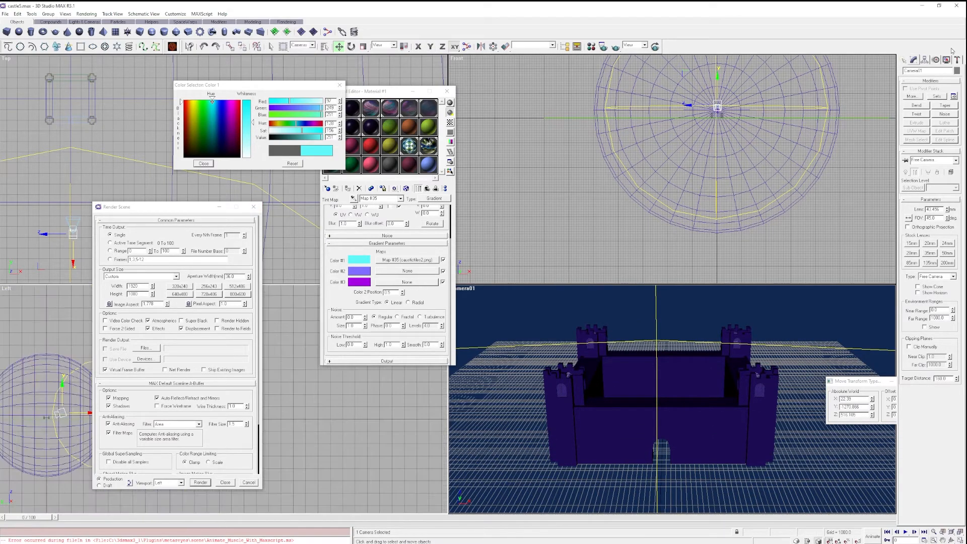
click(925, 60)
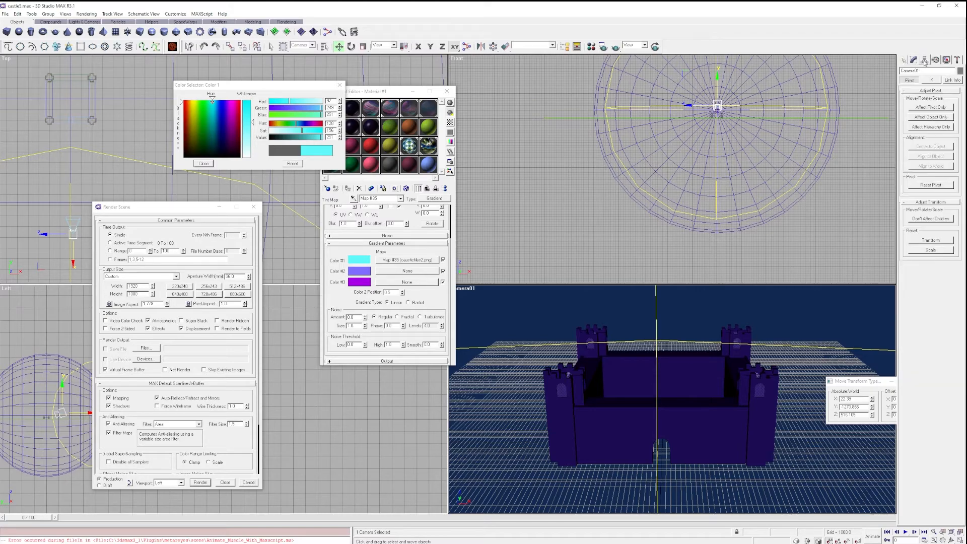
click(937, 61)
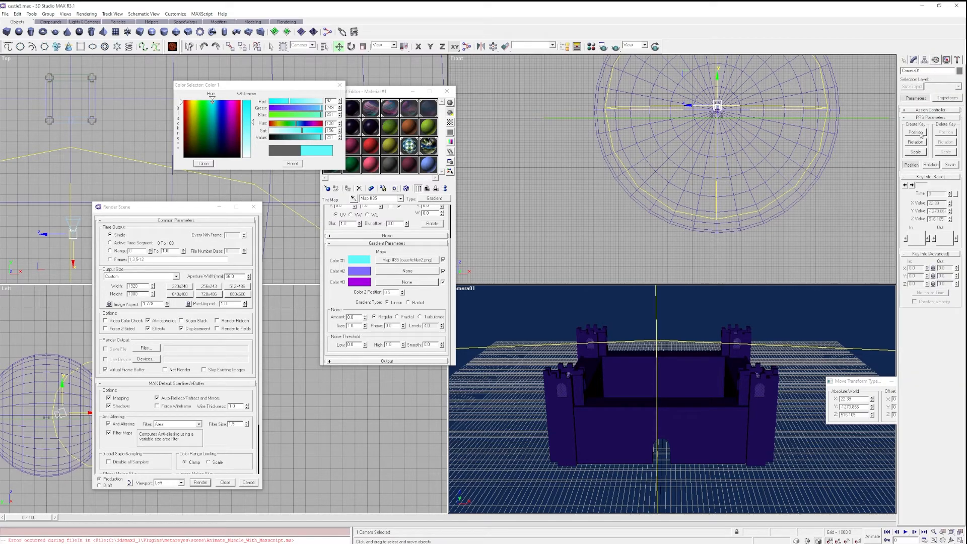
click(944, 98)
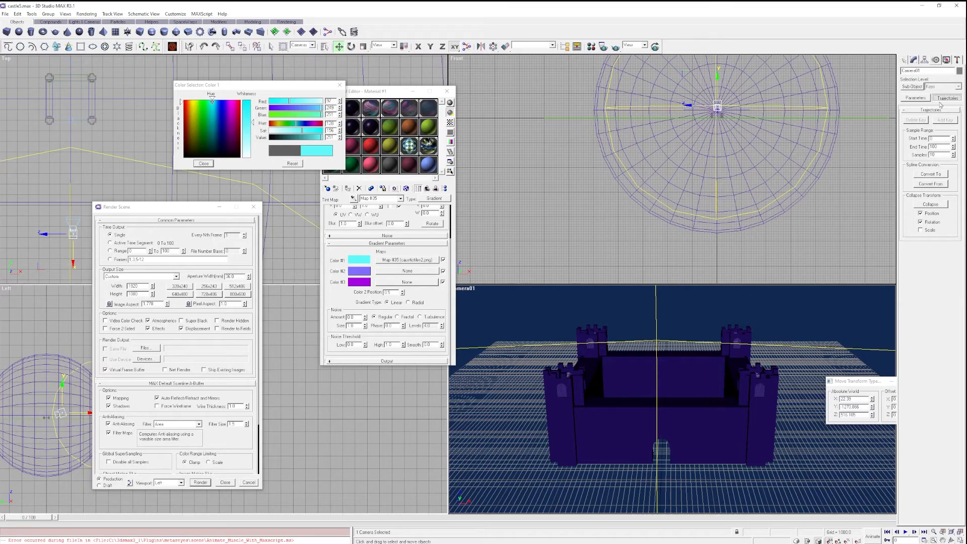
click(905, 60)
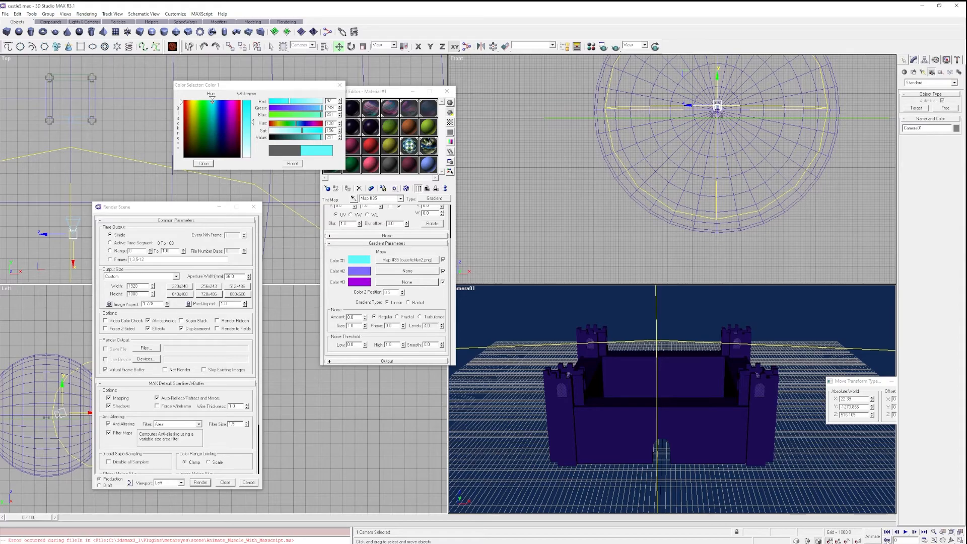
Set the animation's end time to frame 120 and close the Render Scene and Material Editor windows.
click(925, 541)
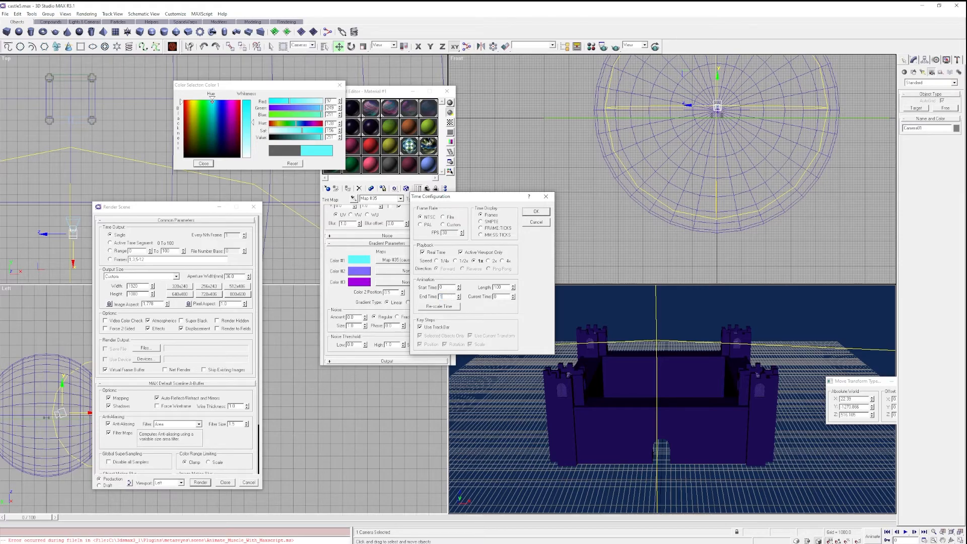
click(537, 212)
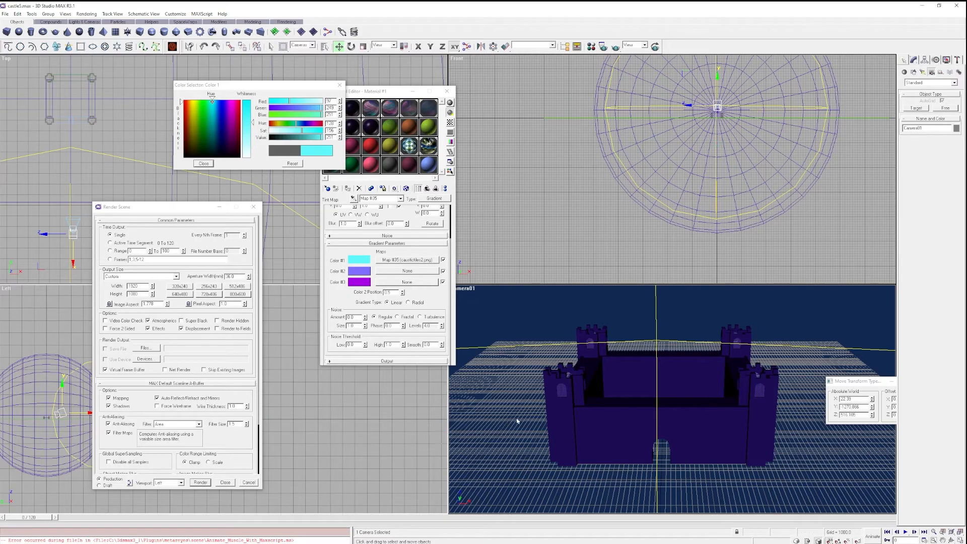
middle_drag(82, 249, 53, 258)
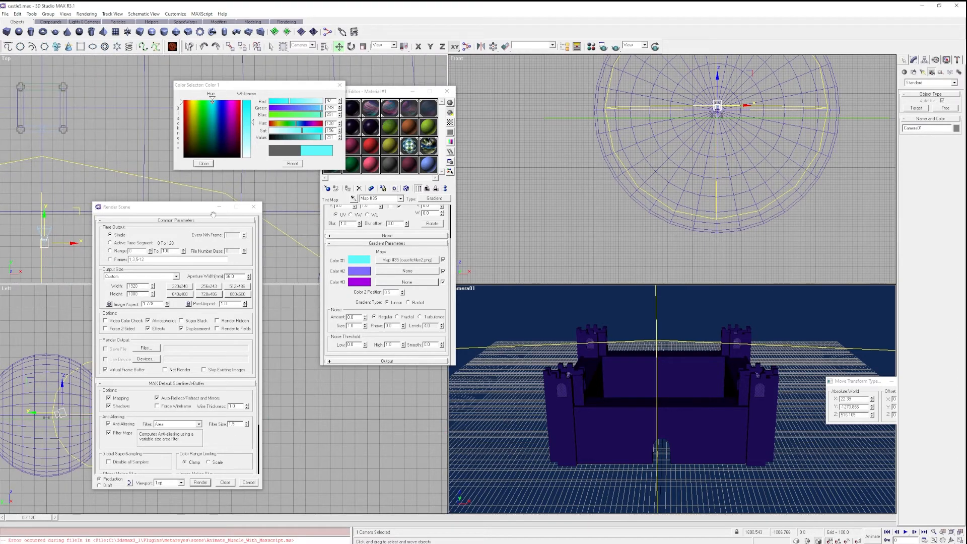
click(251, 208)
click(447, 91)
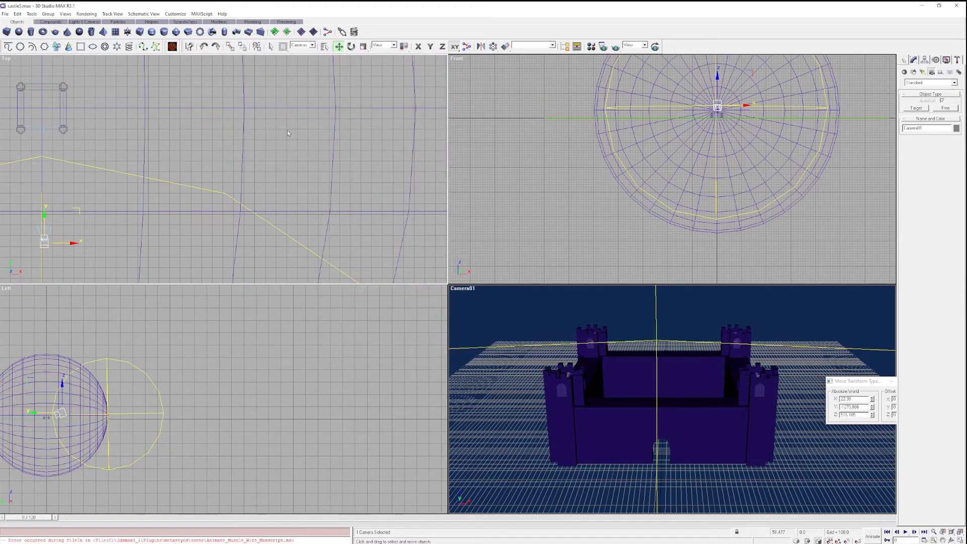
Turn on Animate mode and nudge the camera slightly toward the castle in the Top view at frame 0.
middle_drag(136, 241, 235, 220)
scroll(235, 219, down, 4)
scroll(194, 233, up, 2)
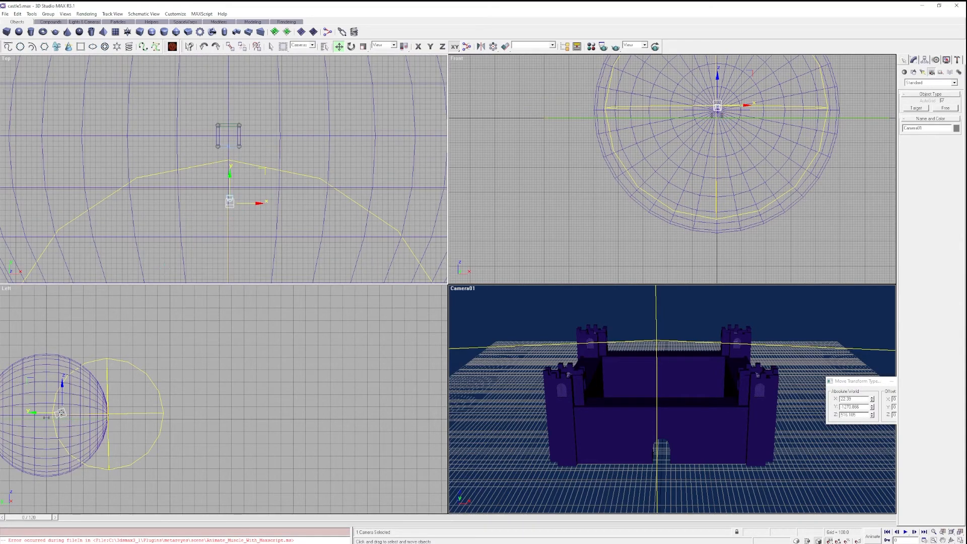
key(n)
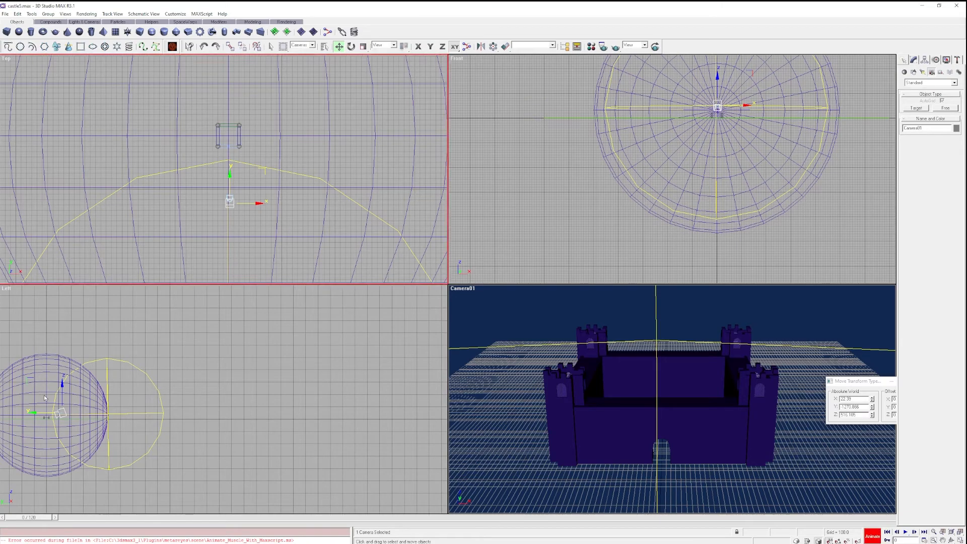
click(63, 412)
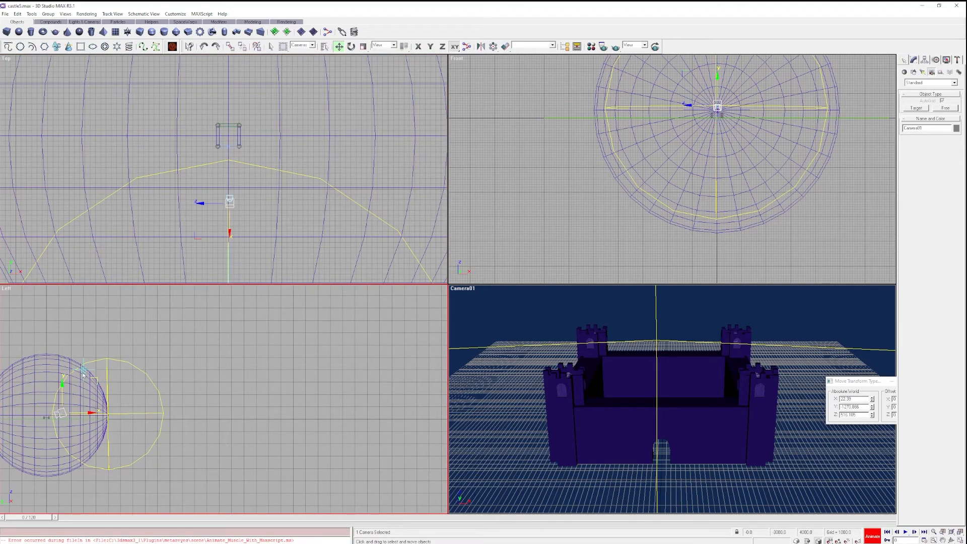
middle_drag(706, 108, 634, 199)
scroll(643, 204, up, 2)
scroll(643, 205, up, 2)
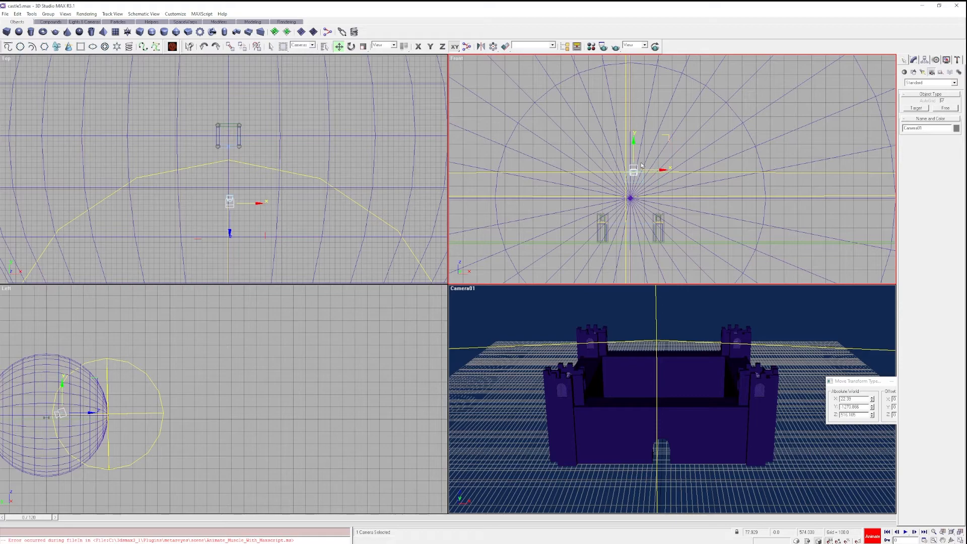
click(230, 202)
click(229, 174)
drag(230, 175, 231, 176)
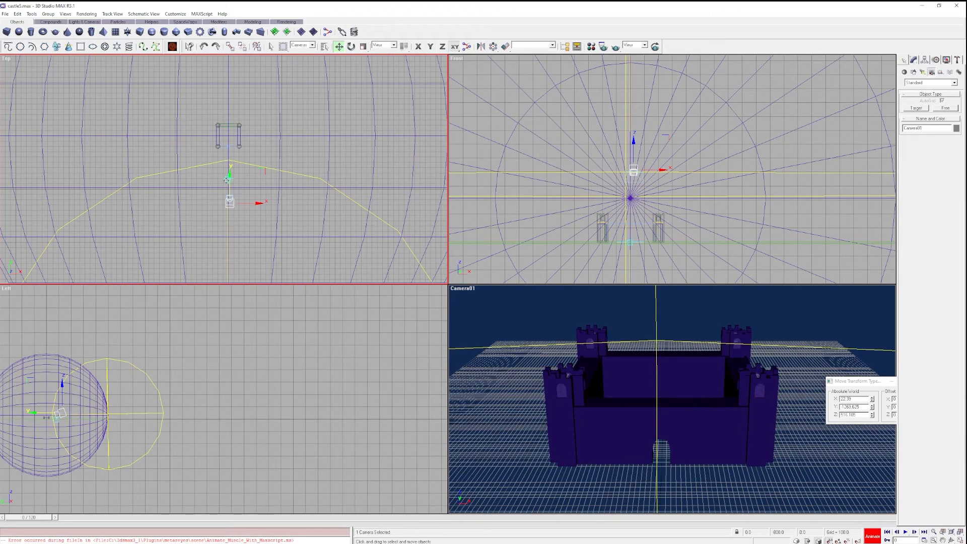
At frame 30, move the camera closer to the castle in the Top view, then lower it and shift it along X in the Front view.
drag(41, 517, 252, 517)
key(w)
drag(229, 173, 230, 147)
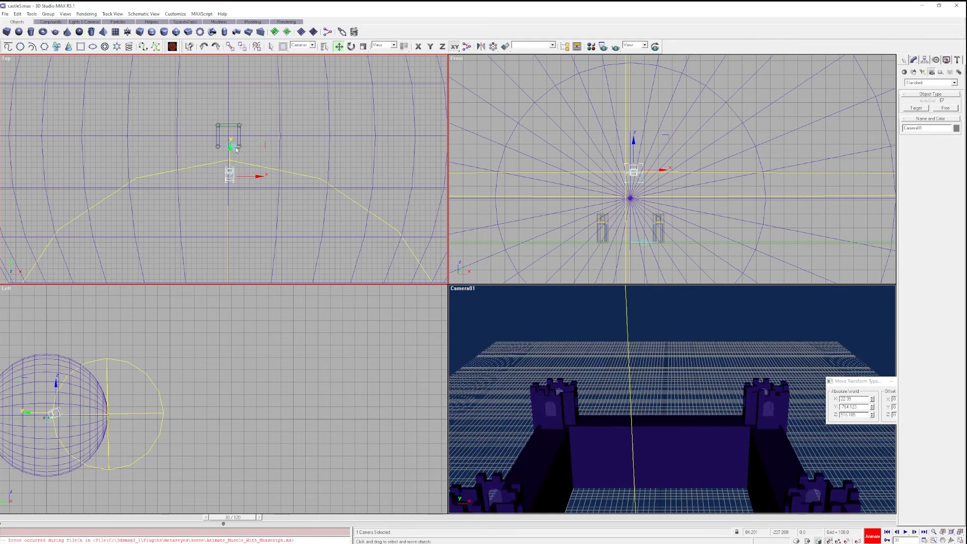
click(635, 143)
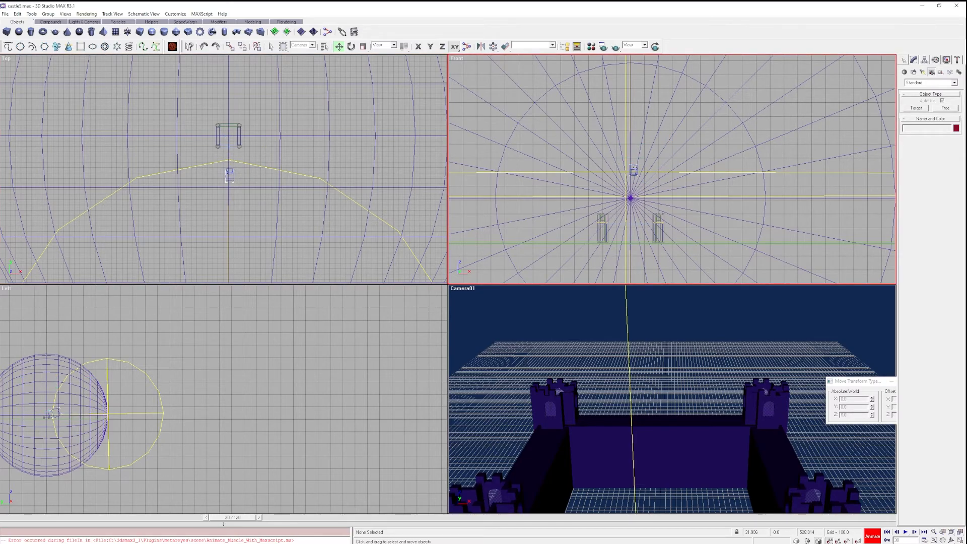
drag(635, 143, 630, 167)
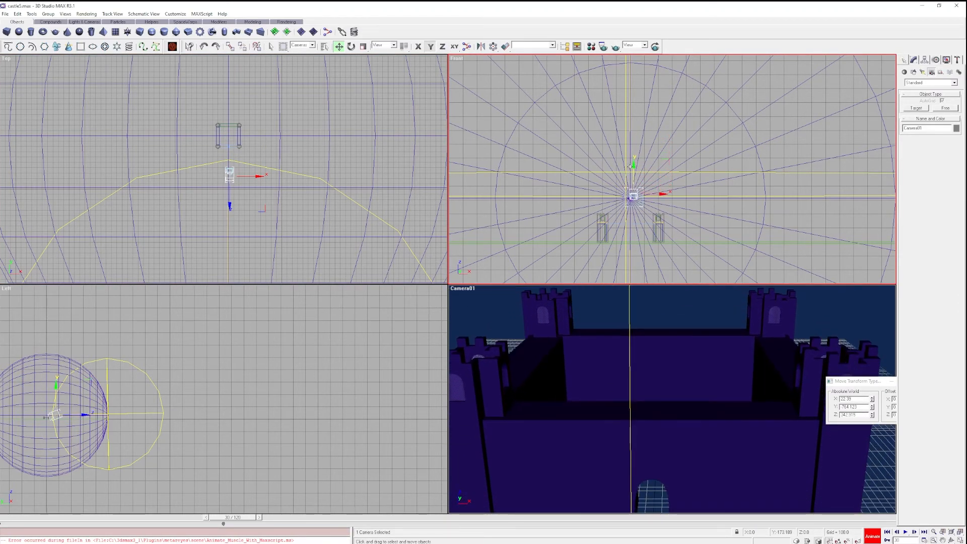
key(F8)
key(F5)
drag(658, 194, 675, 194)
key(F8)
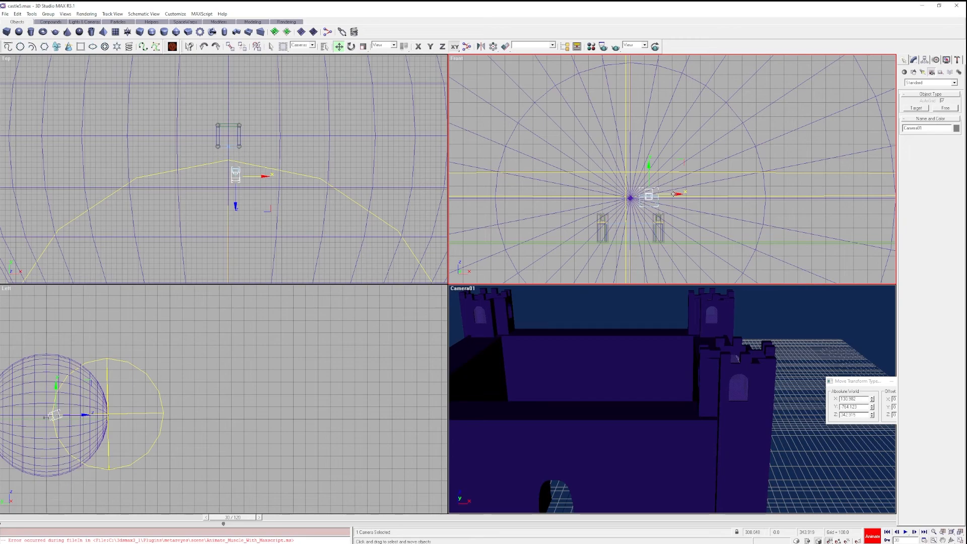
Rotate the camera in the Top view about 13° around Z so it turns back toward the castle at frame 30.
key(e)
key(F7)
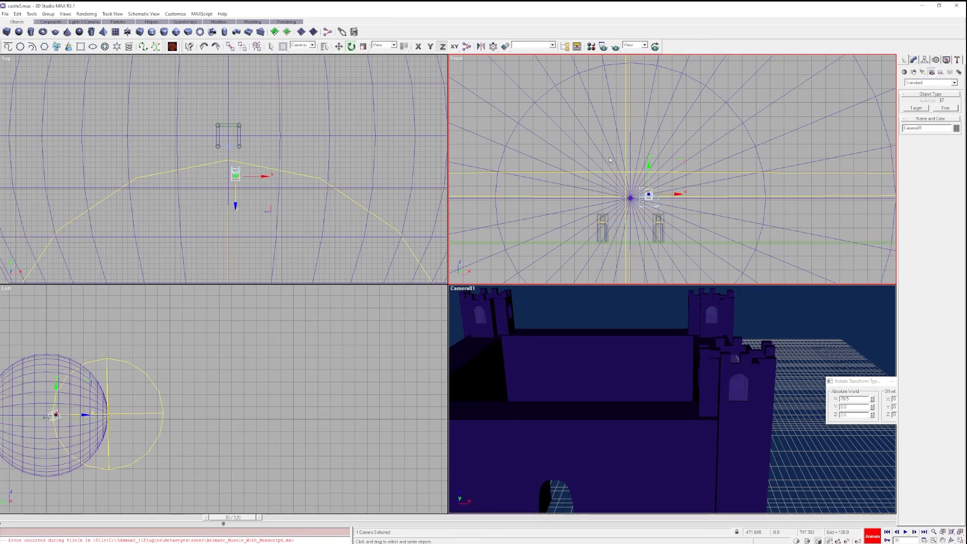
drag(235, 173, 230, 182)
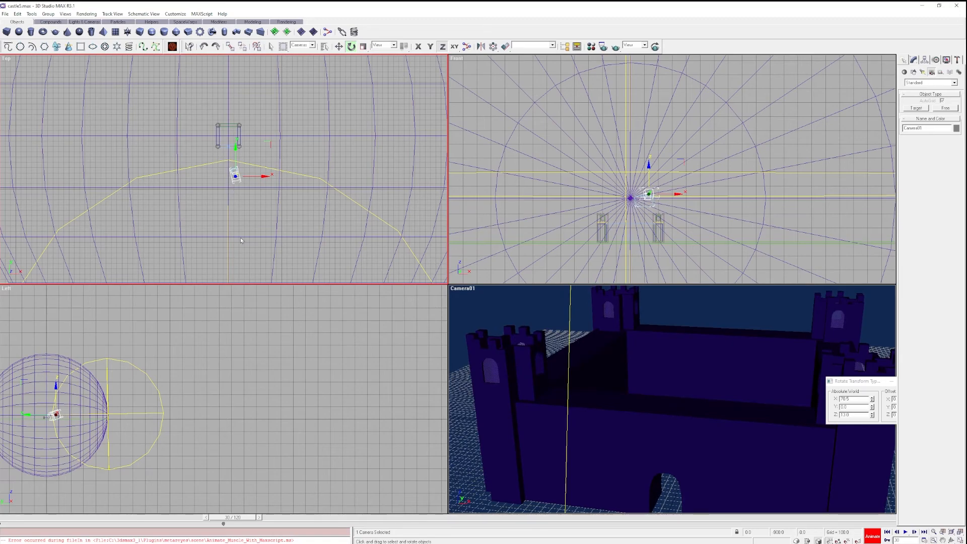
At frame 60, move the camera toward the castle's front-right corner and rotate it to look diagonally across the castle.
drag(235, 520, 442, 520)
key(e)
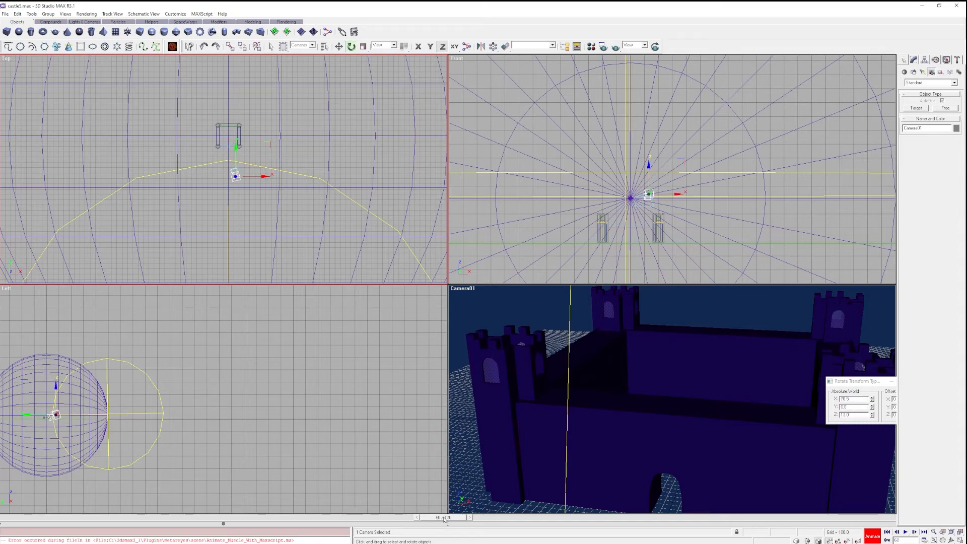
key(w)
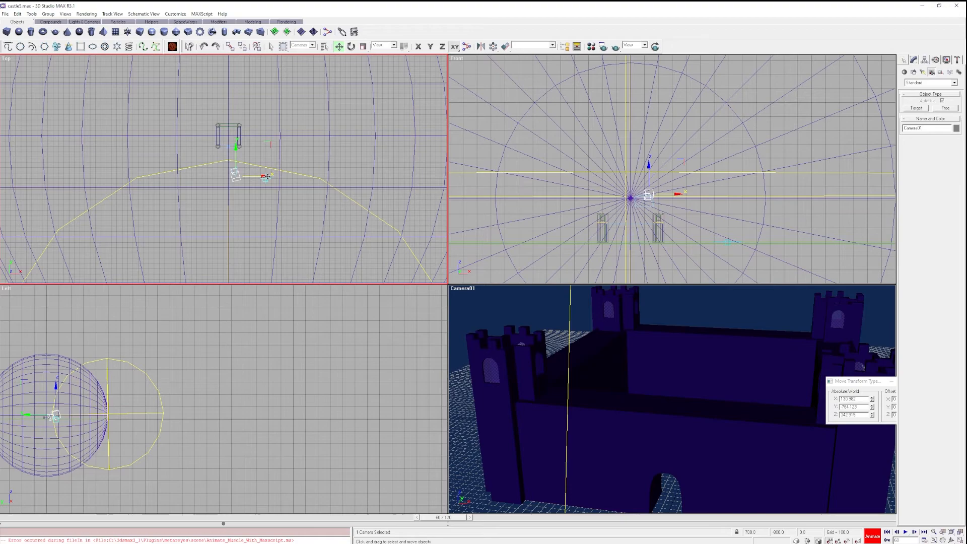
drag(265, 176, 255, 138)
click(351, 47)
right_click(403, 443)
At frame 90, move the camera in the Top view out beside the castle's right wall.
drag(447, 517, 658, 520)
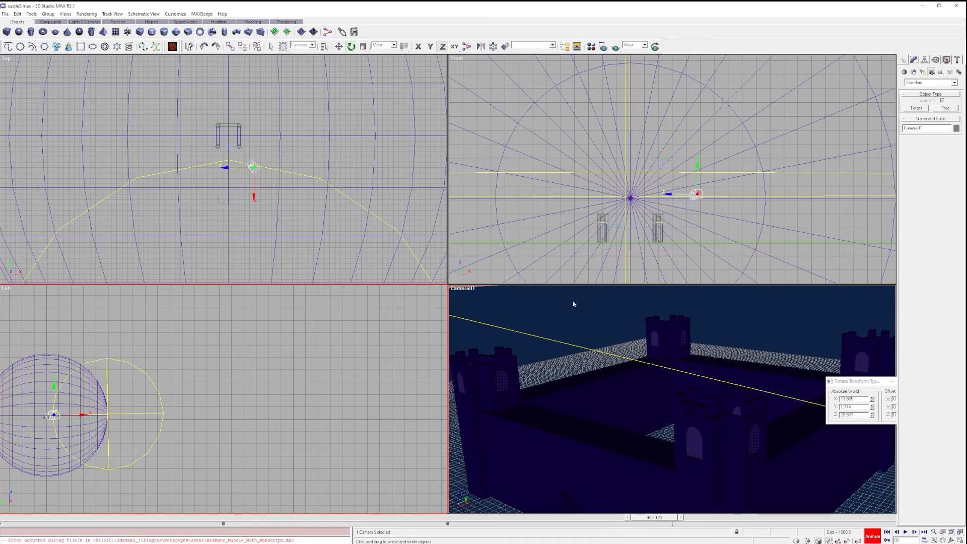
click(339, 47)
right_click(255, 192)
click(254, 187)
click(254, 168)
drag(281, 167, 249, 170)
Rotate the camera at frame 90 to face the castle's right wall, adjusting its tilt in the Front and Left views.
click(352, 47)
drag(279, 137, 280, 138)
click(765, 194)
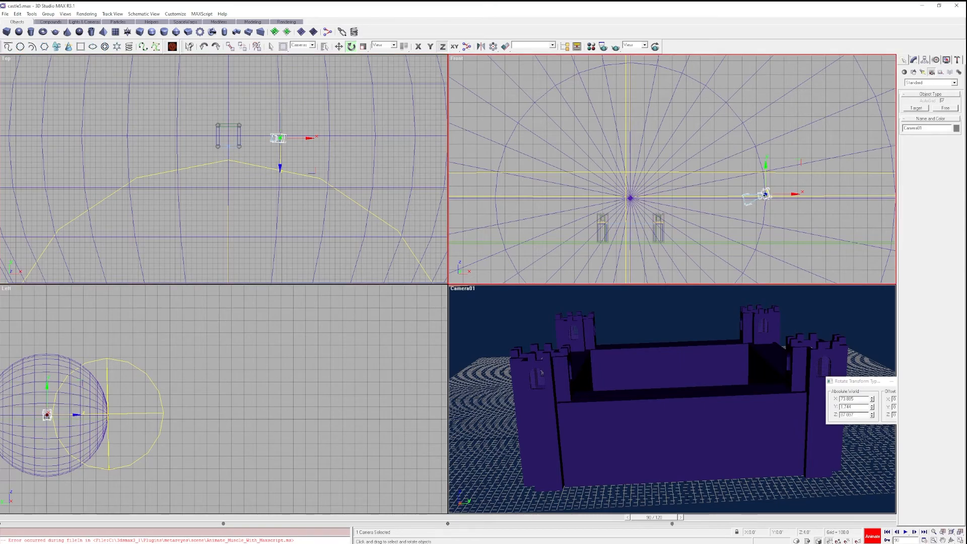
drag(764, 194, 759, 197)
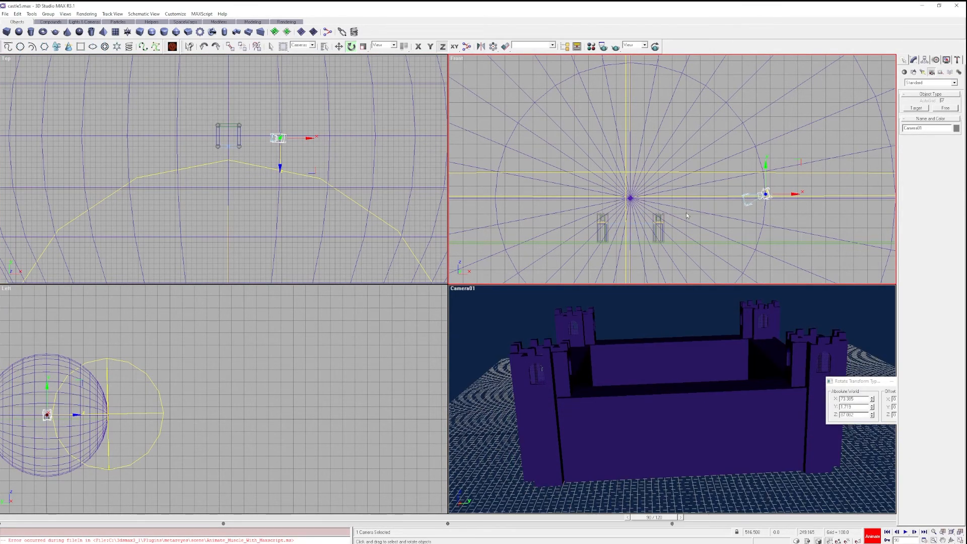
drag(47, 415, 48, 403)
At frame 120, move the camera in the Top view closer to the castle's right wall and toward its front tower.
drag(669, 518, 912, 510)
key(w)
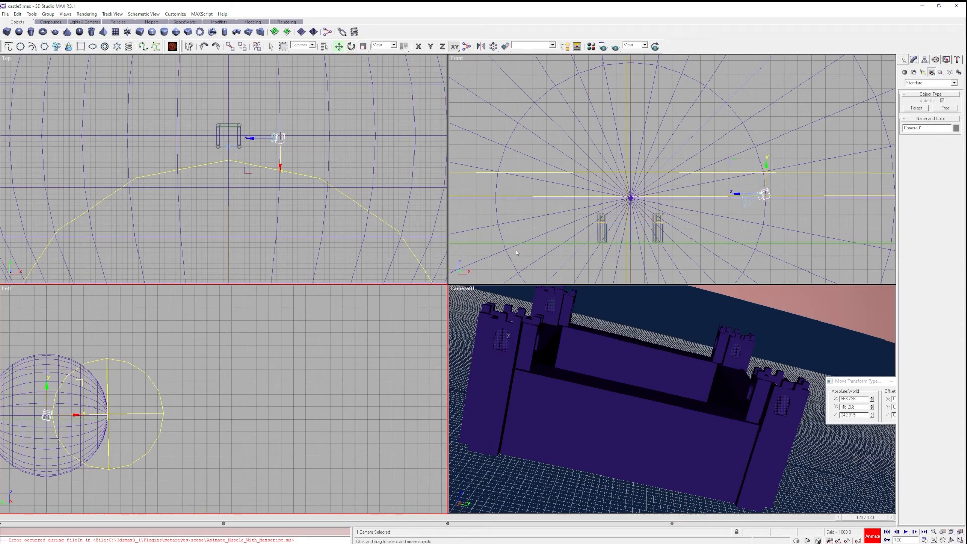
click(278, 139)
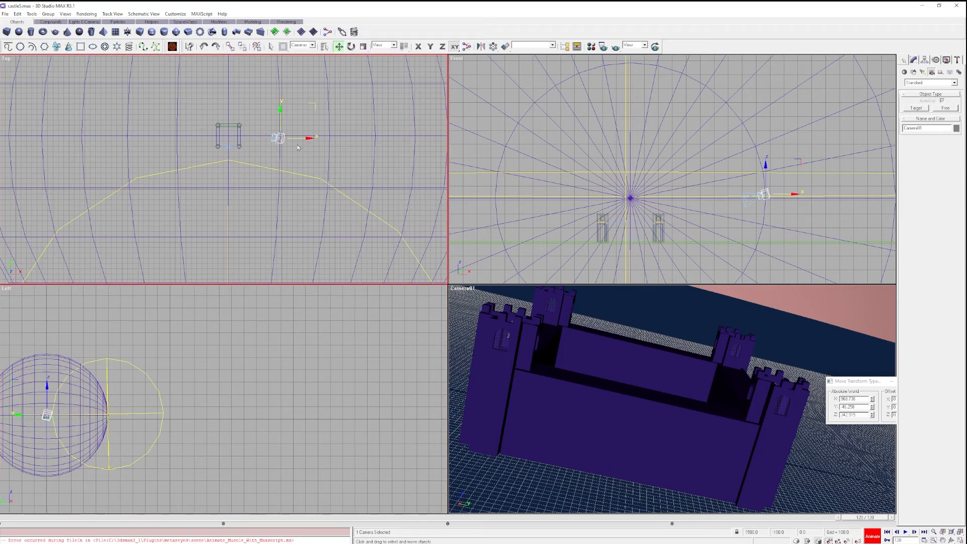
drag(306, 143, 278, 143)
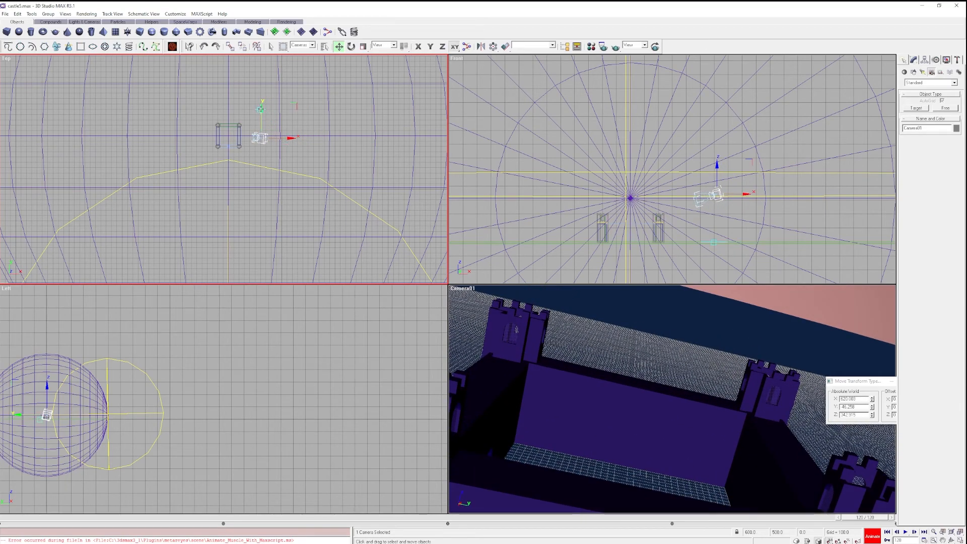
drag(261, 110, 261, 119)
Lower the camera and bring it closer to the front-right tower's window, fine-tuning its position along Y in the Top view.
click(717, 167)
click(717, 194)
drag(718, 166, 717, 178)
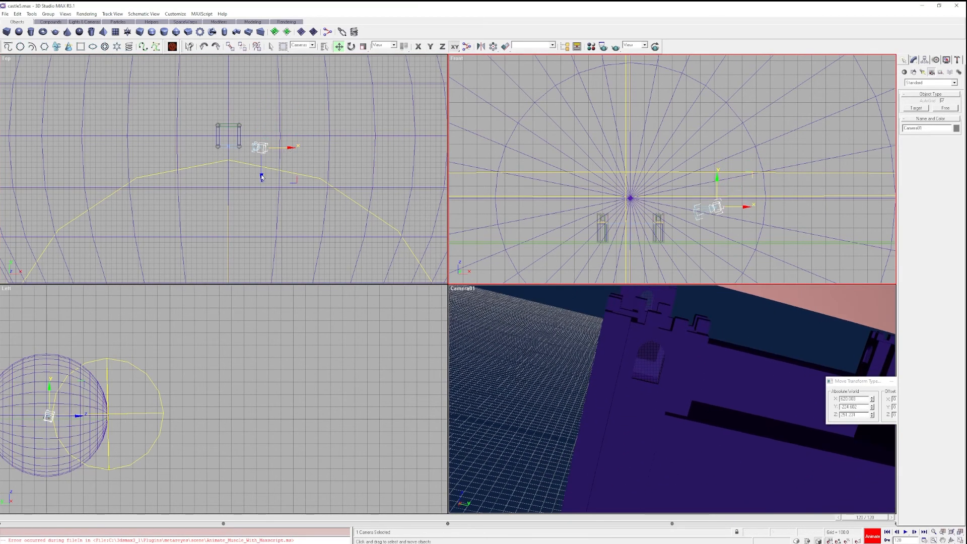
drag(747, 207, 733, 211)
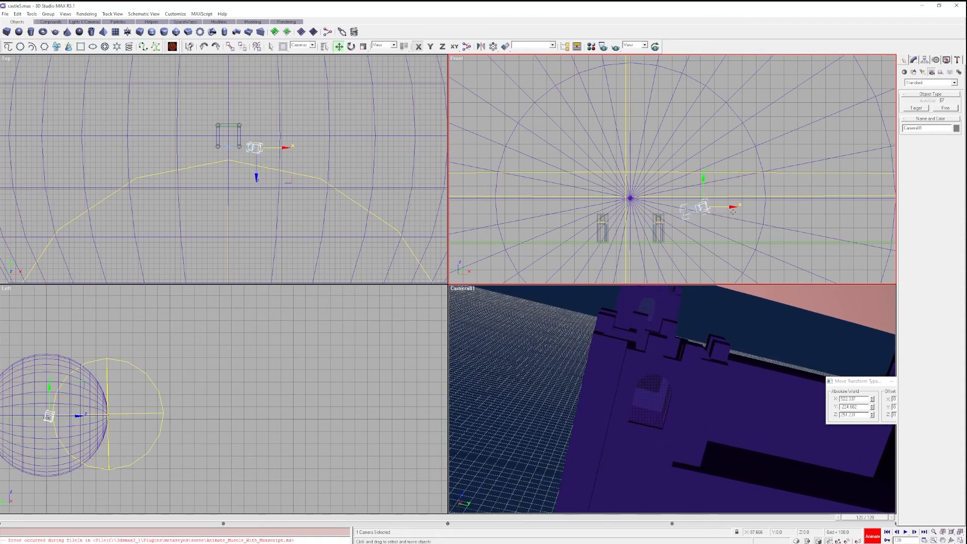
drag(705, 179, 726, 210)
key(F8)
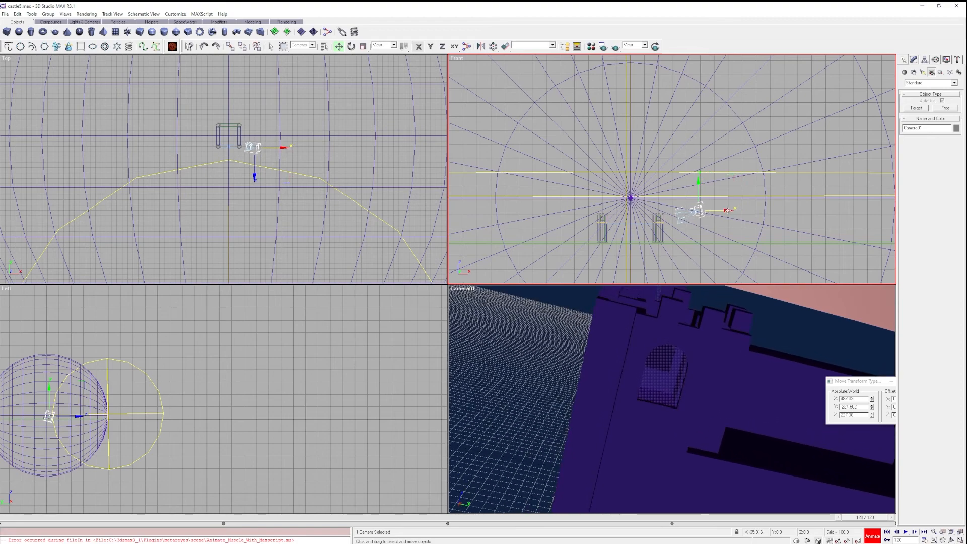
right_click(256, 162)
drag(254, 120, 256, 117)
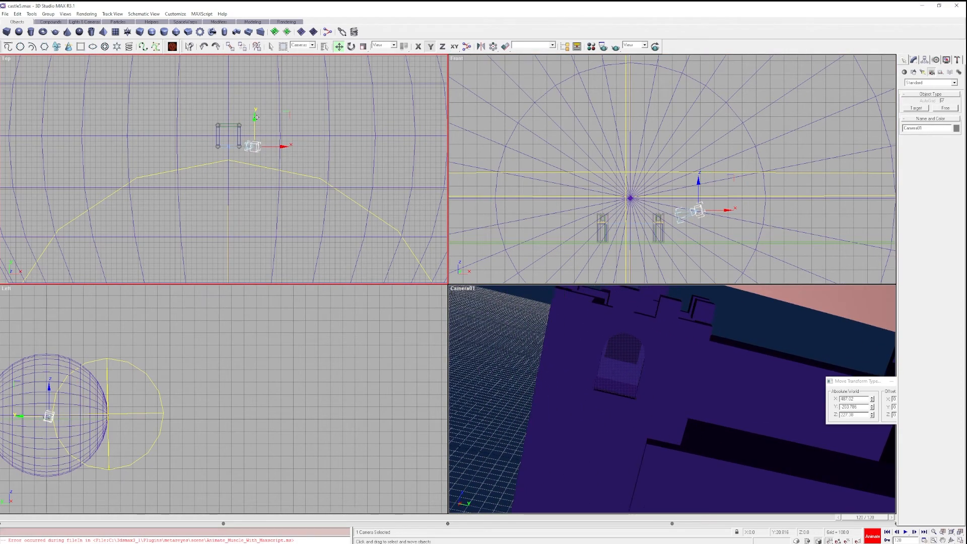
Level the camera's rotation and lower it at frame 120 so it looks straight at the tower window.
right_click(48, 416)
click(351, 46)
drag(49, 417, 40, 429)
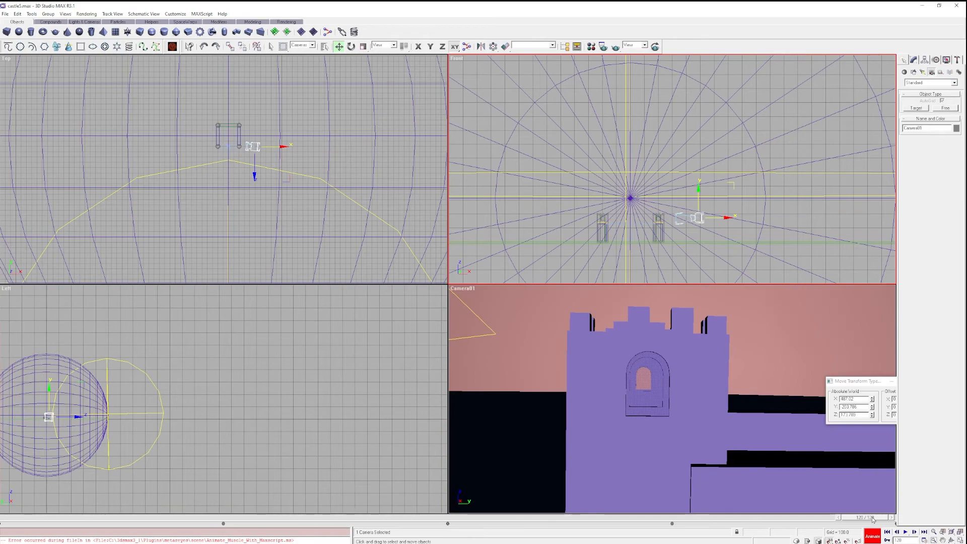
drag(875, 519, 888, 498)
key(w)
Extend the animation's end time to frame 180 and turn animation recording back on.
click(873, 538)
click(925, 537)
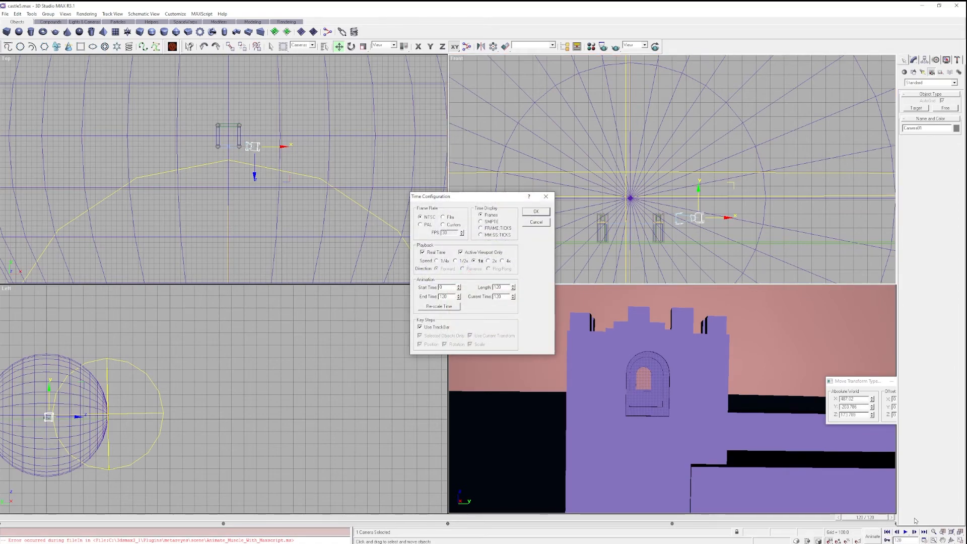
double_click(445, 297)
click(537, 212)
key(n)
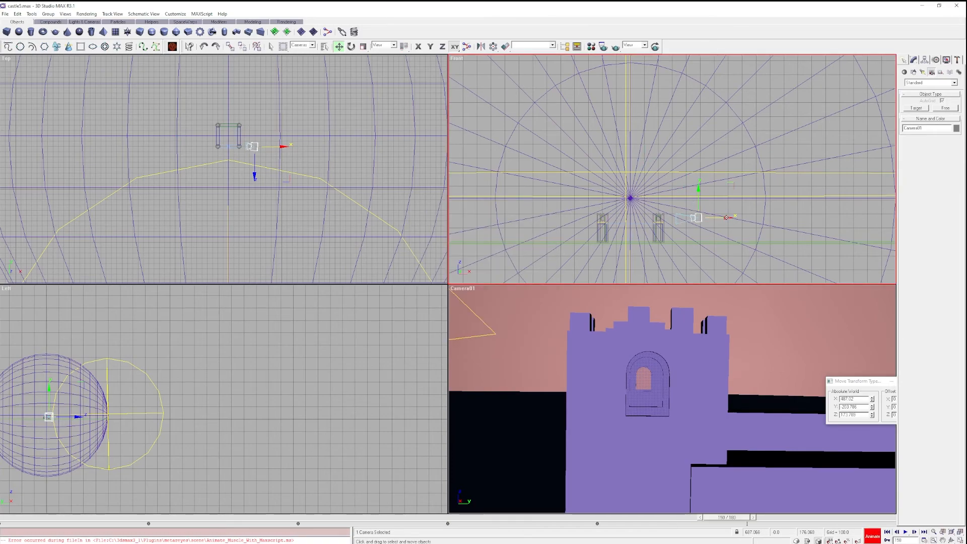
At frame 150, move the camera along X into the front-right tower's window and roll it about a quarter turn in the Left view.
drag(726, 218, 688, 226)
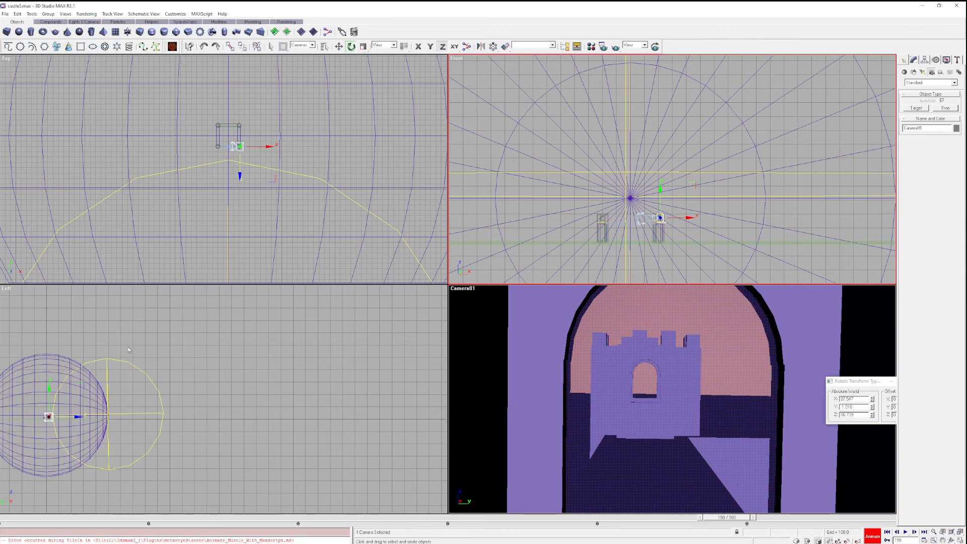
drag(48, 416, 21, 466)
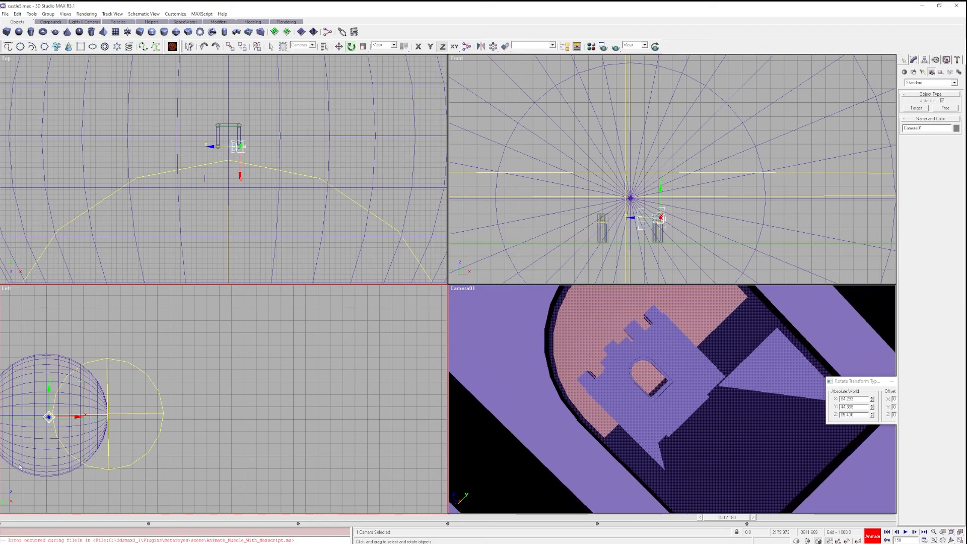
click(32, 459)
drag(48, 417, 41, 456)
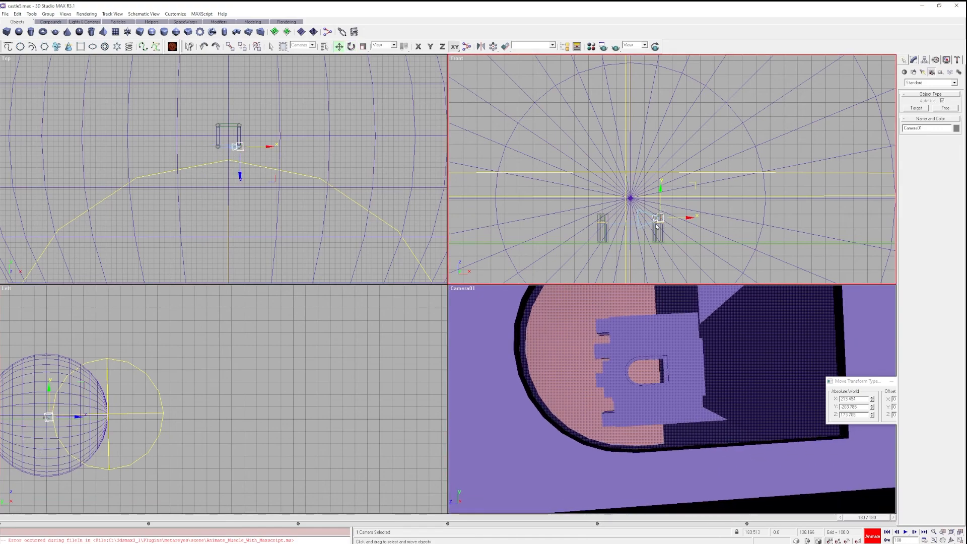
At frame 180, move the camera along X between the front towers and roll it upside down in the Left view.
drag(687, 220, 653, 229)
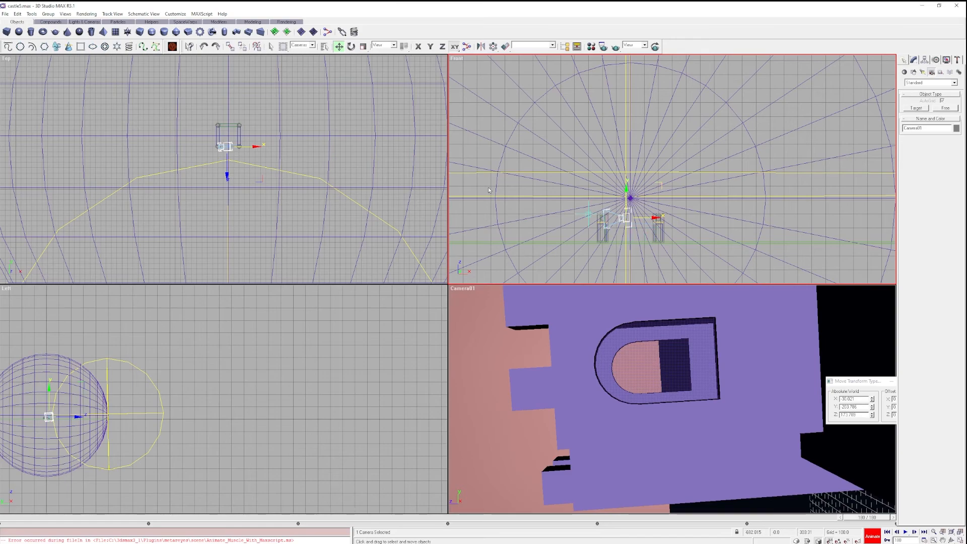
drag(47, 417, 18, 480)
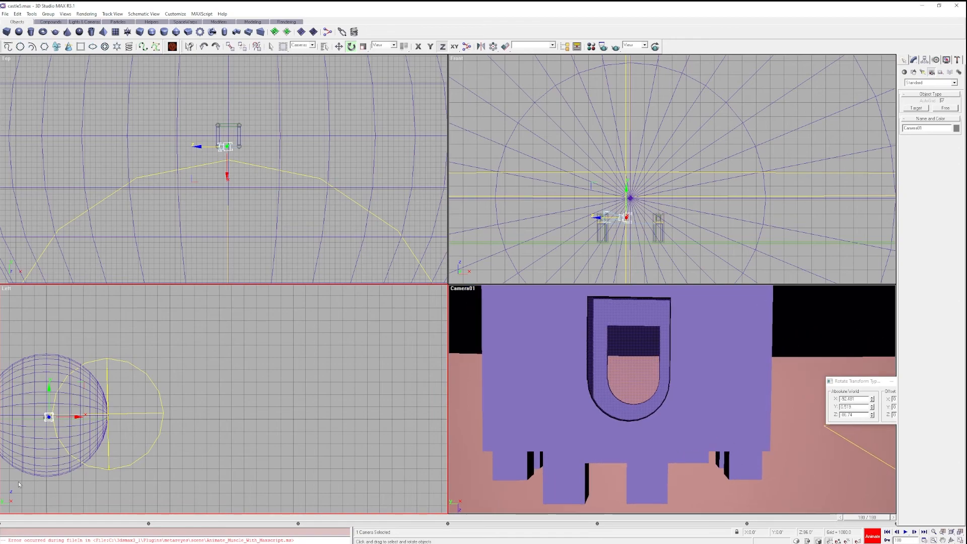
drag(863, 519, 904, 483)
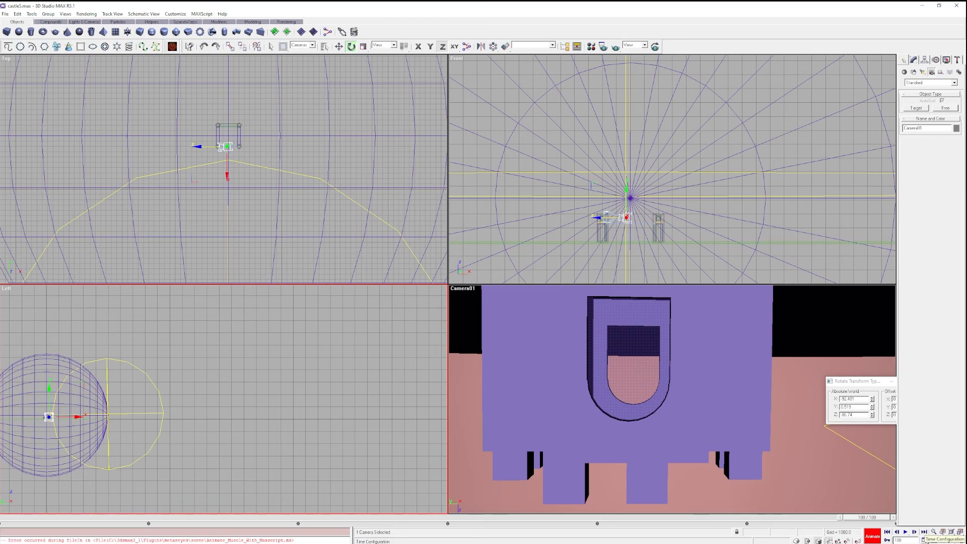
Extend the animation's end time to frame 240 and turn animation recording back on.
click(923, 540)
double_click(451, 296)
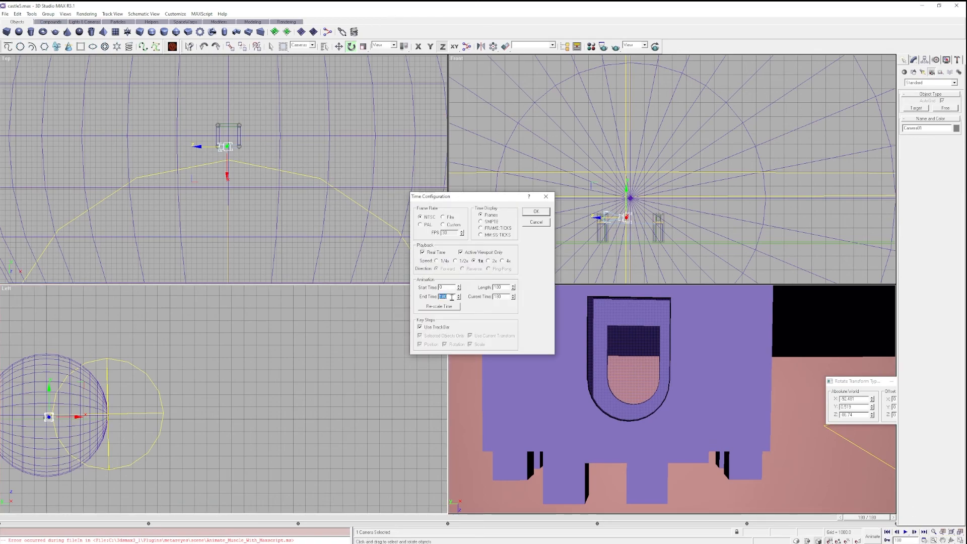
click(535, 212)
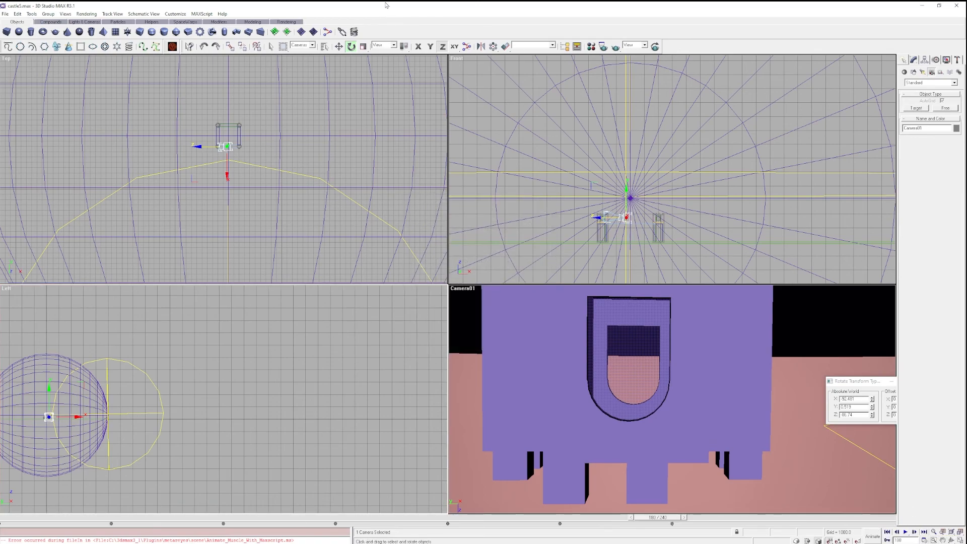
key(n)
At frame 210, move the camera along X toward the front-left tower and continue its roll in the Left view.
drag(663, 520, 721, 526)
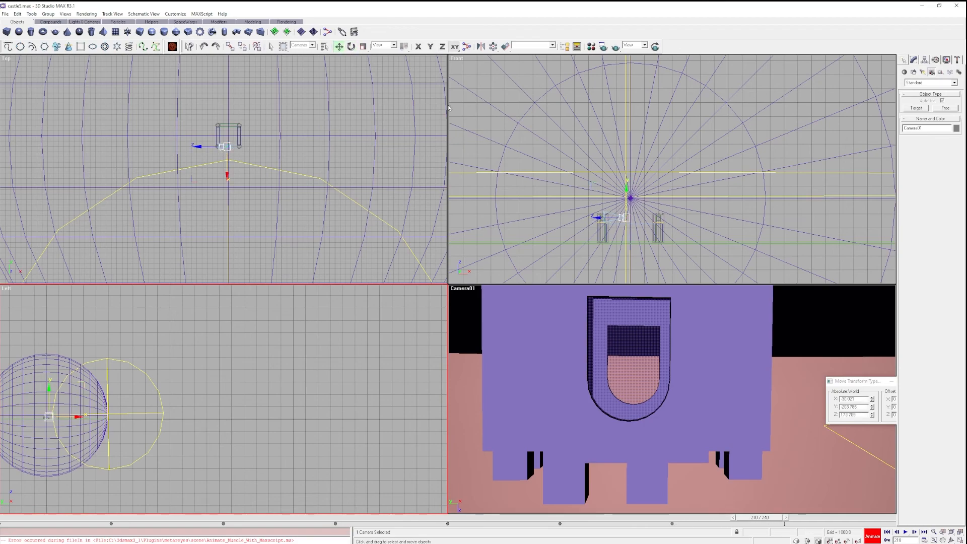
click(338, 48)
drag(643, 218, 621, 218)
click(351, 47)
drag(49, 418, 49, 236)
At frame 240, move the camera along X out past the front-left tower and rotate it to look straight down at the water.
drag(761, 518, 869, 524)
click(339, 47)
drag(633, 220, 604, 224)
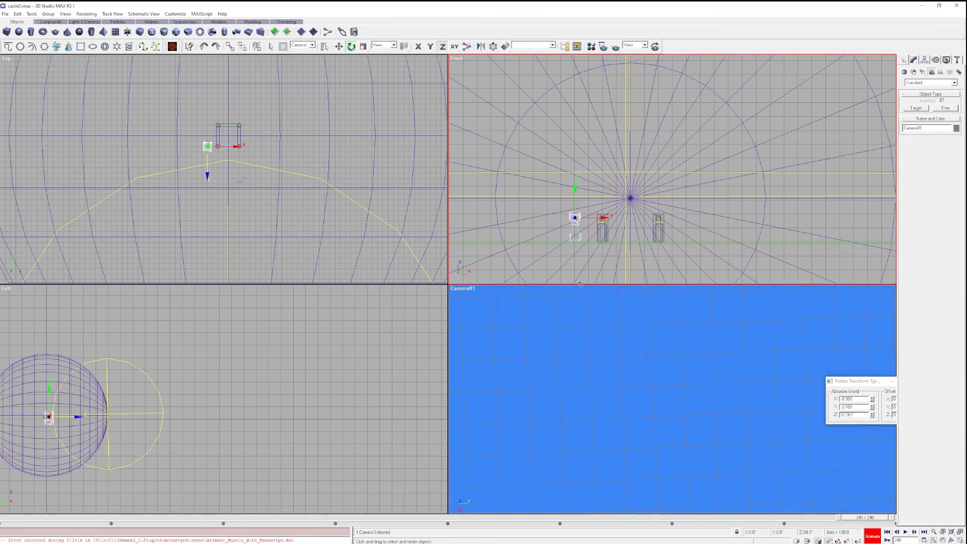
Move the spherical gizmo to the far side of the skybox sphere in the Top view, rendering frame 0 before and after.
key(shift+q)
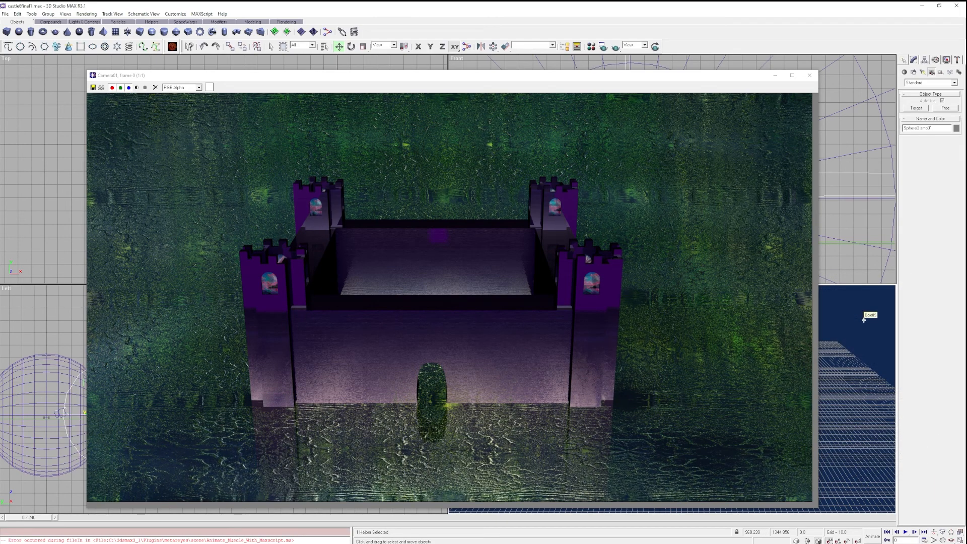
click(810, 75)
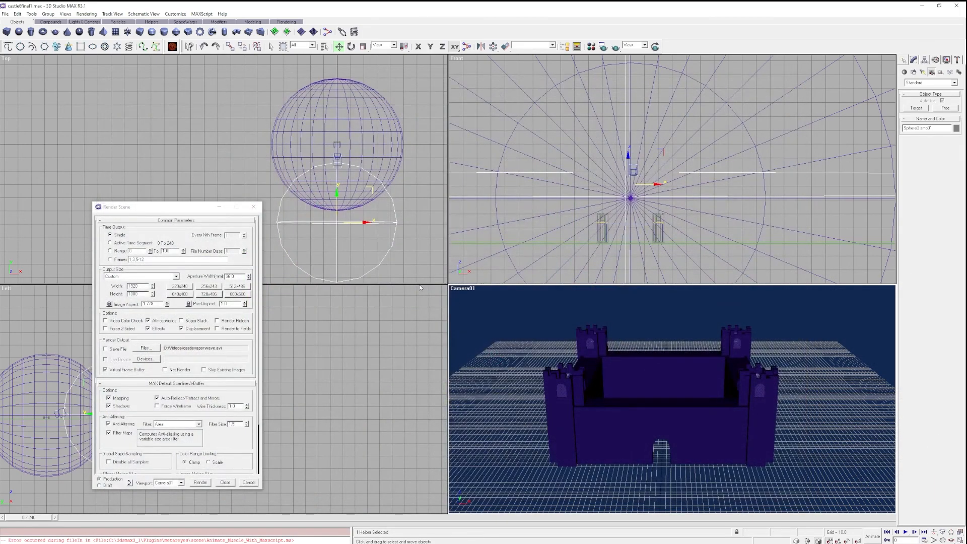
drag(338, 195, 347, 120)
click(173, 504)
click(201, 484)
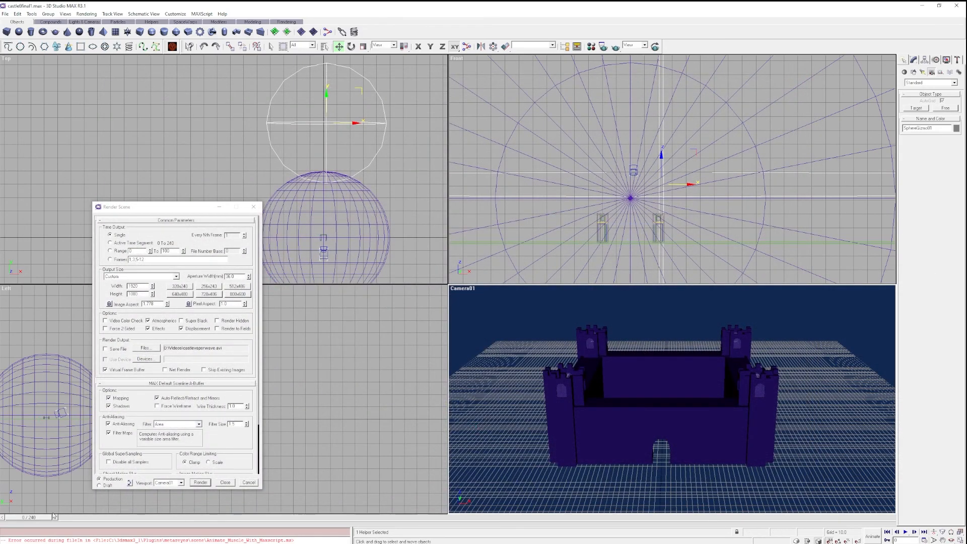
Go to frame 92 and render the camera view as a single frame.
drag(54, 515, 363, 497)
key(w)
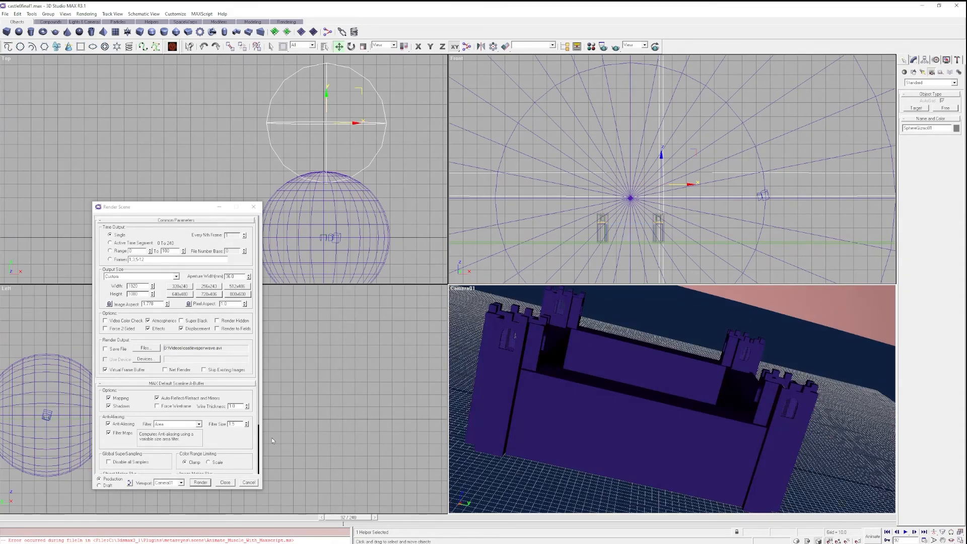
click(200, 483)
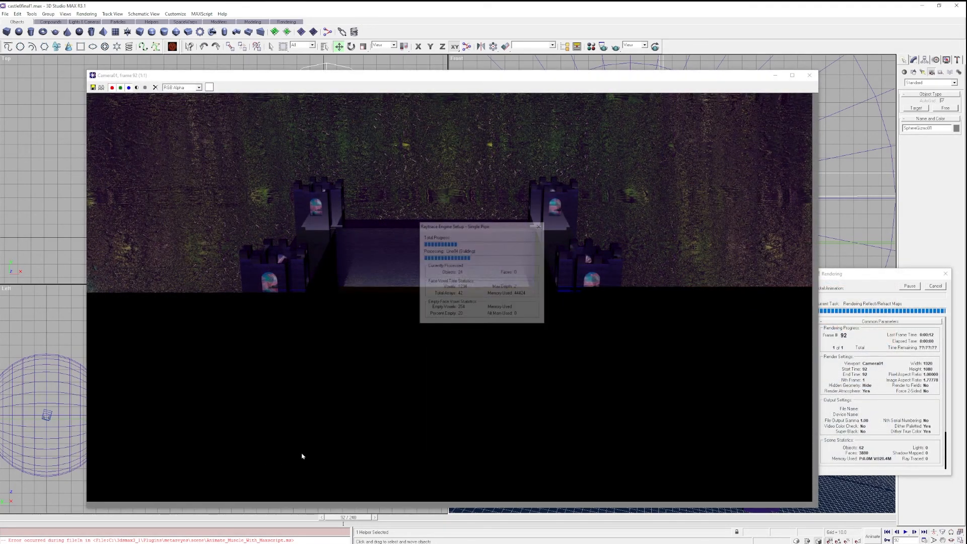